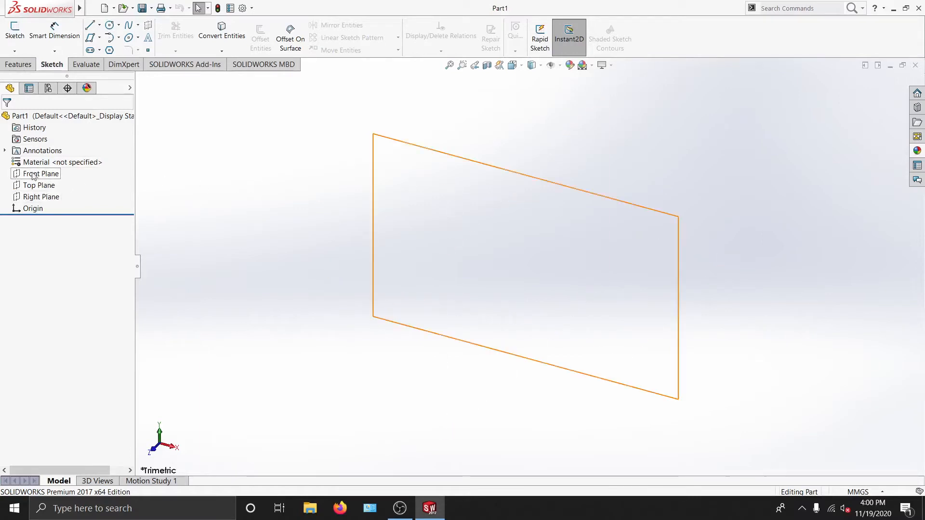
Step: Examine the Front, Top and Right planes by highlighting each one in the model view
click(50, 176)
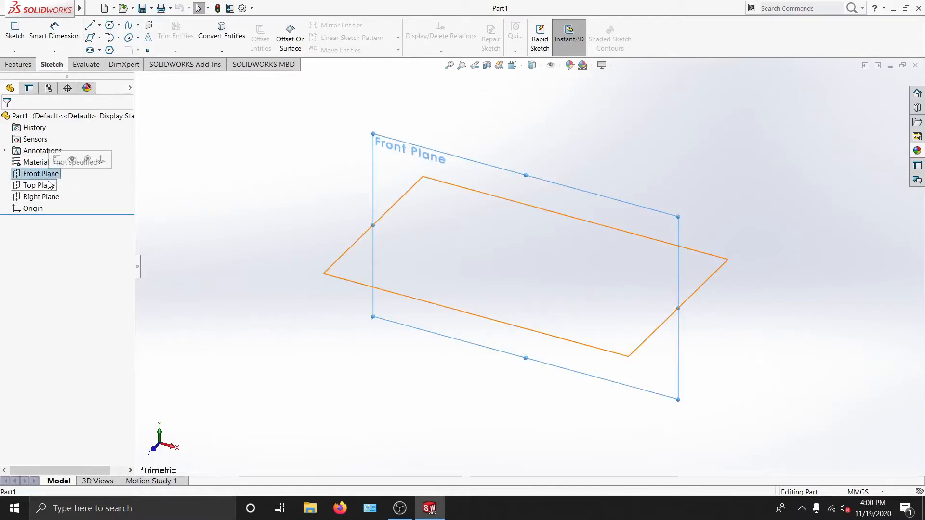
click(48, 186)
click(50, 197)
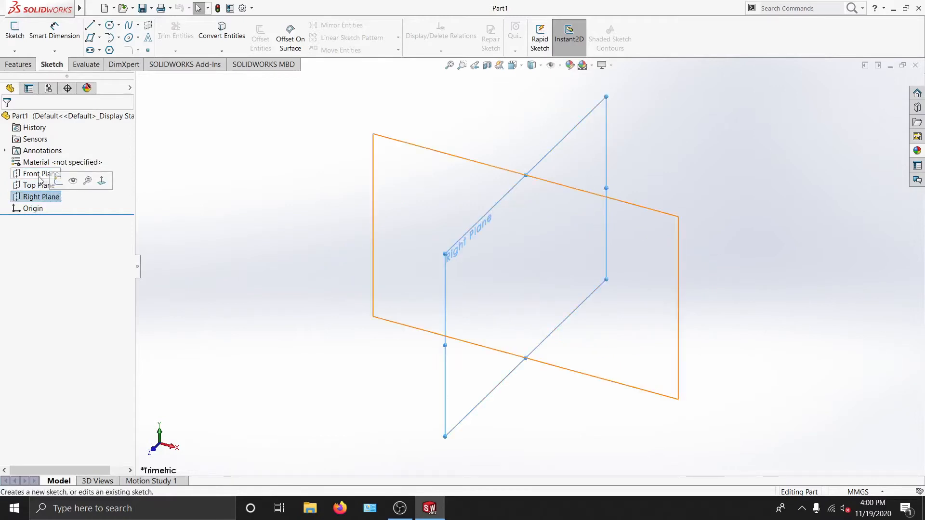
click(40, 174)
click(40, 187)
click(41, 197)
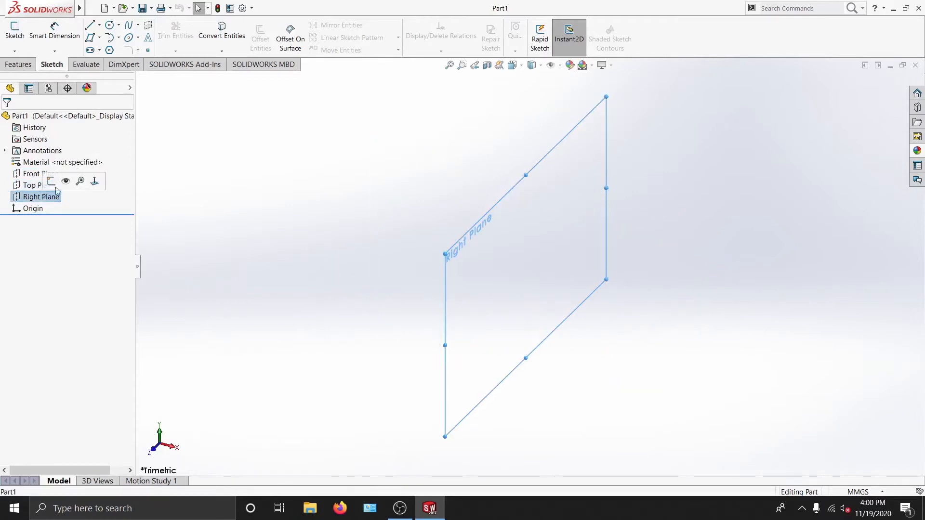
click(225, 196)
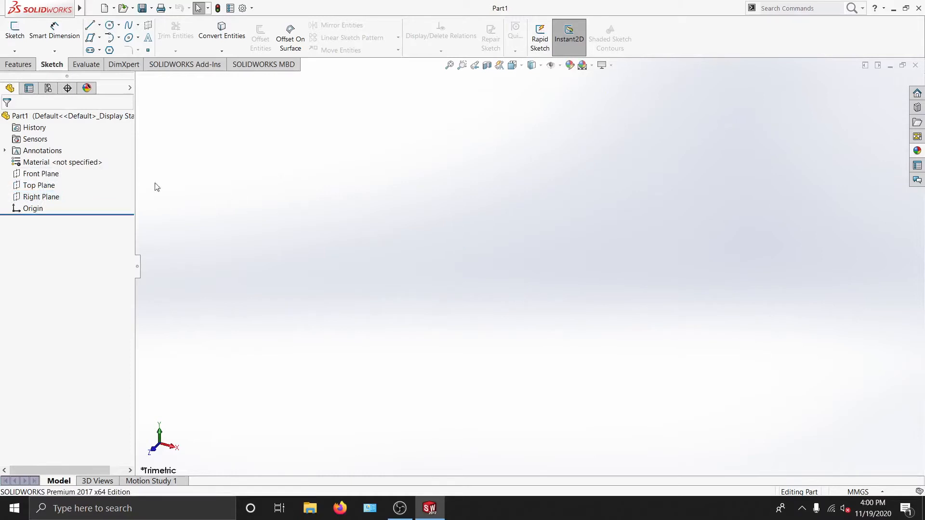
click(51, 176)
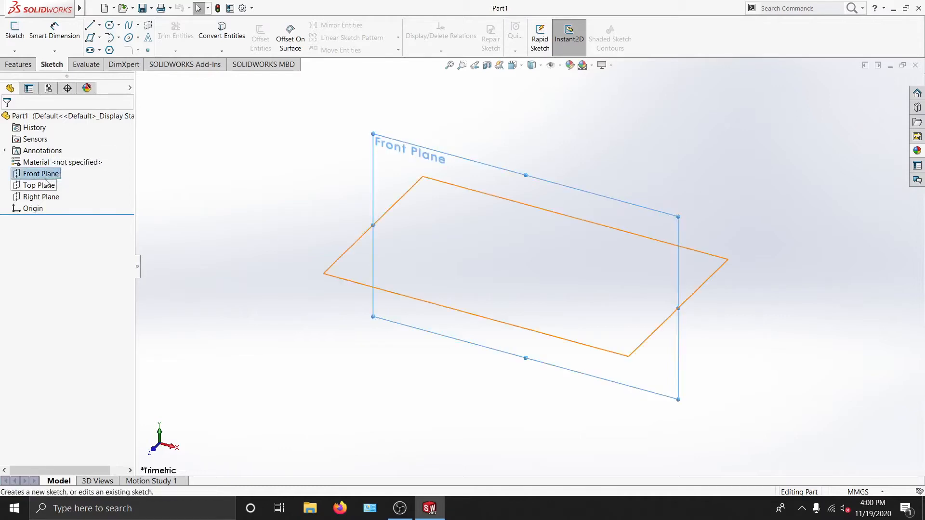
click(303, 209)
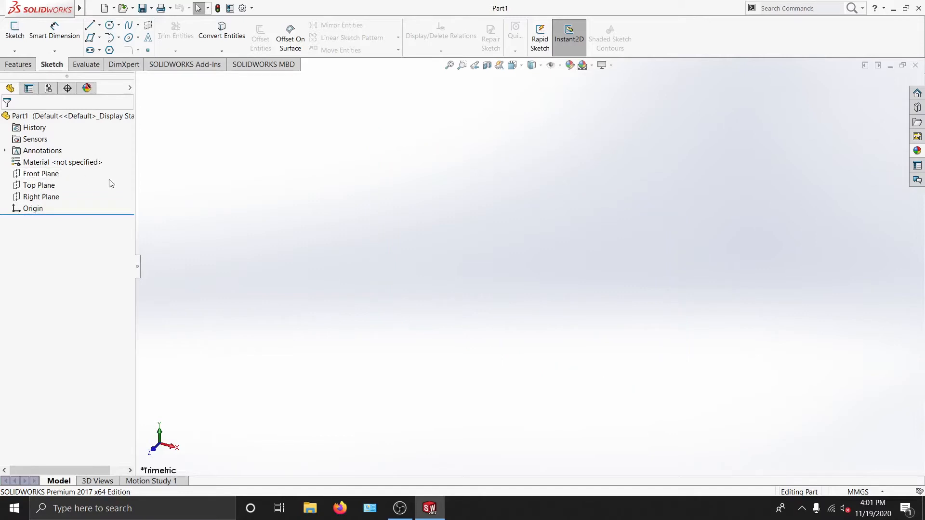
click(35, 177)
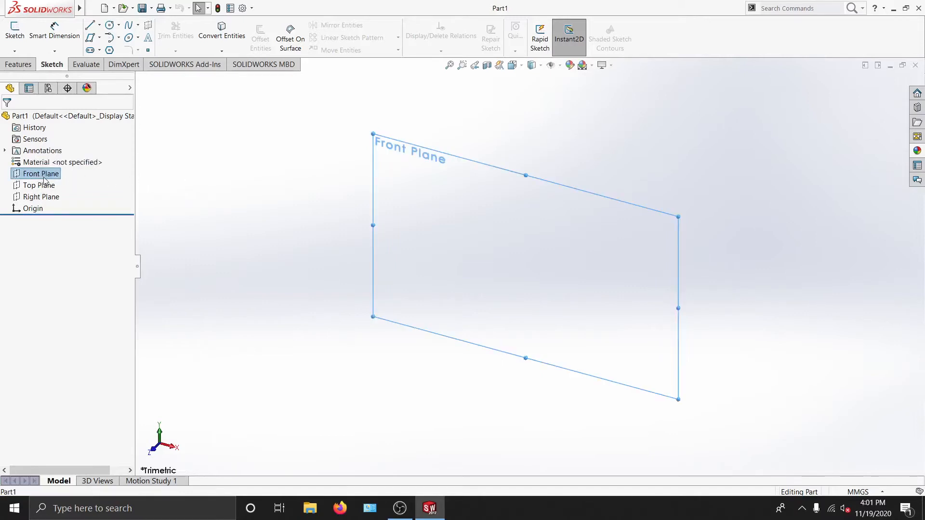
click(181, 195)
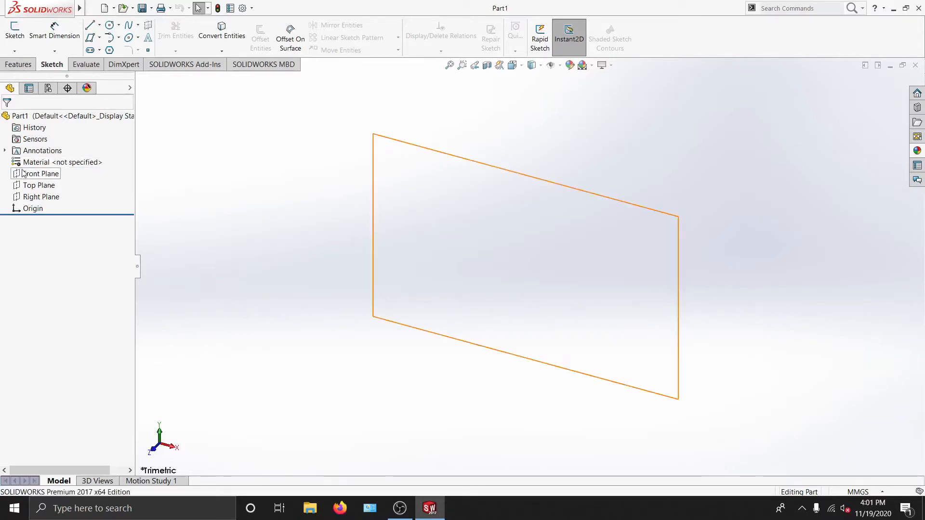
click(24, 175)
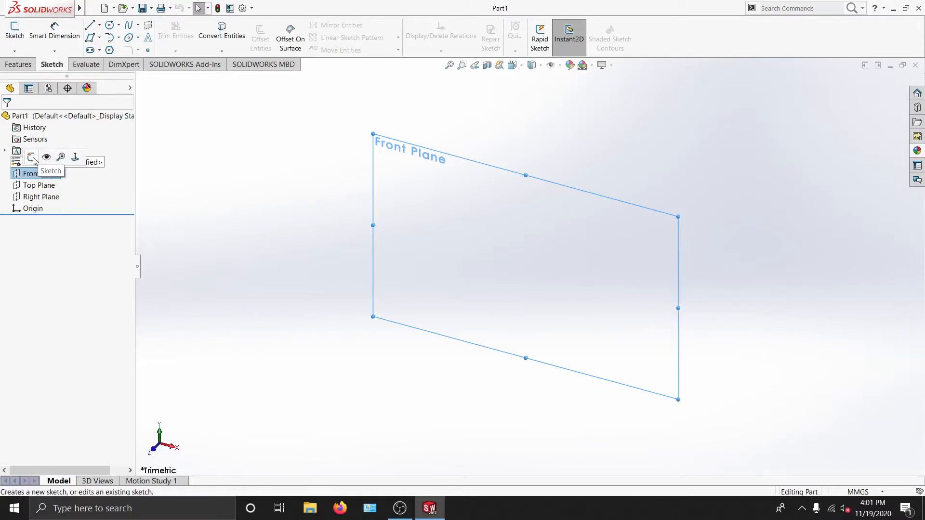
click(31, 158)
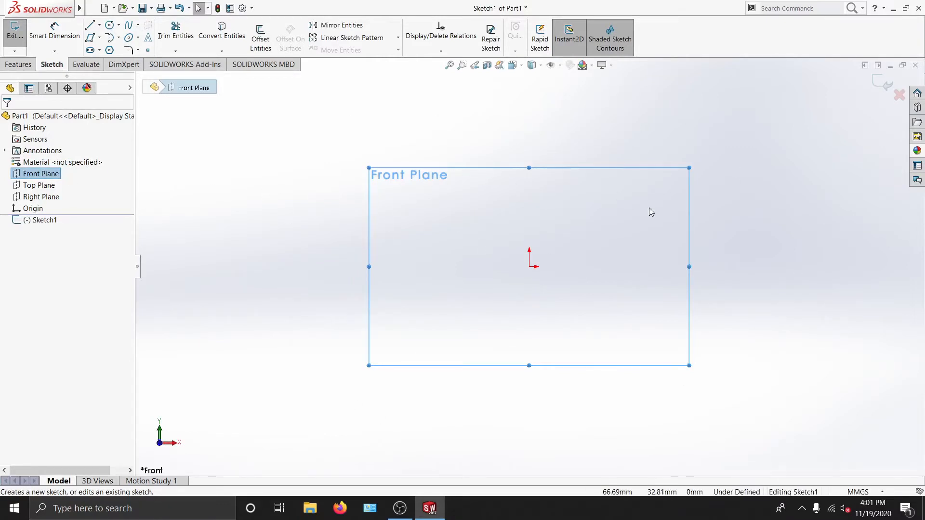
click(880, 84)
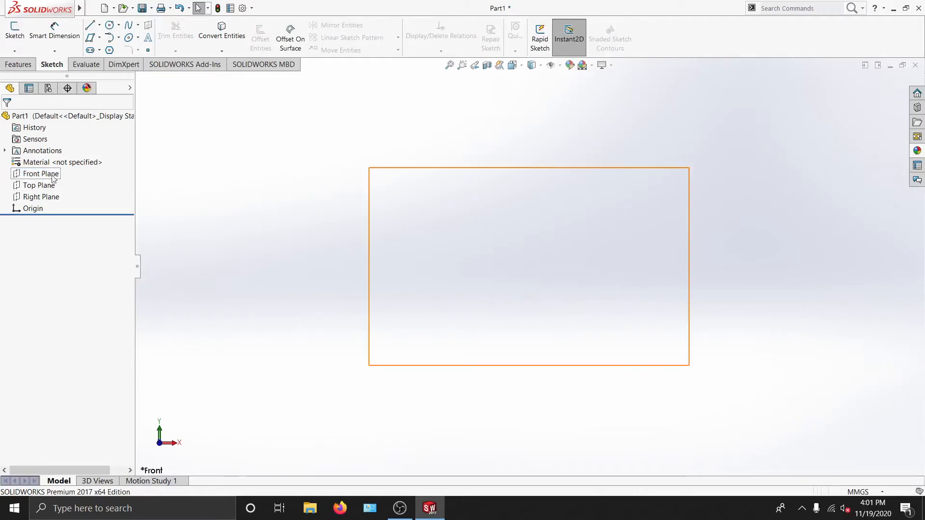
middle_drag(484, 195, 395, 236)
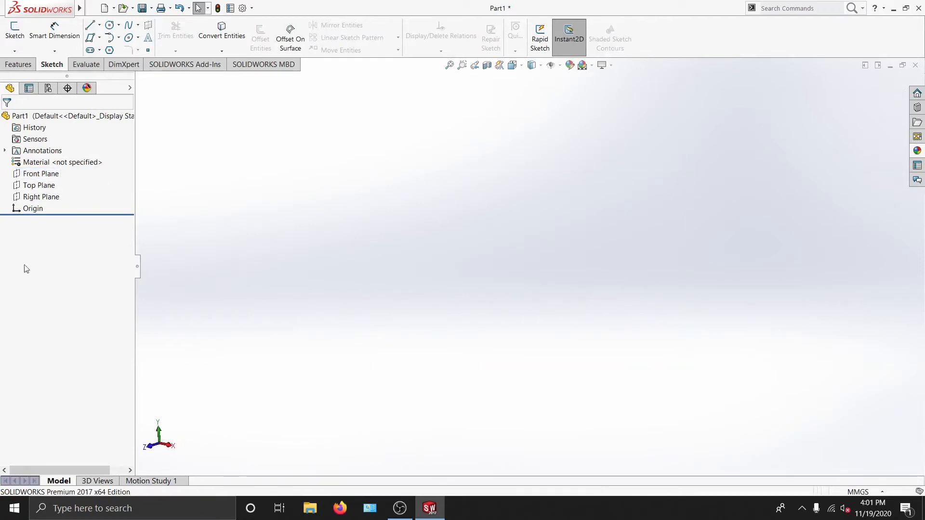
click(34, 174)
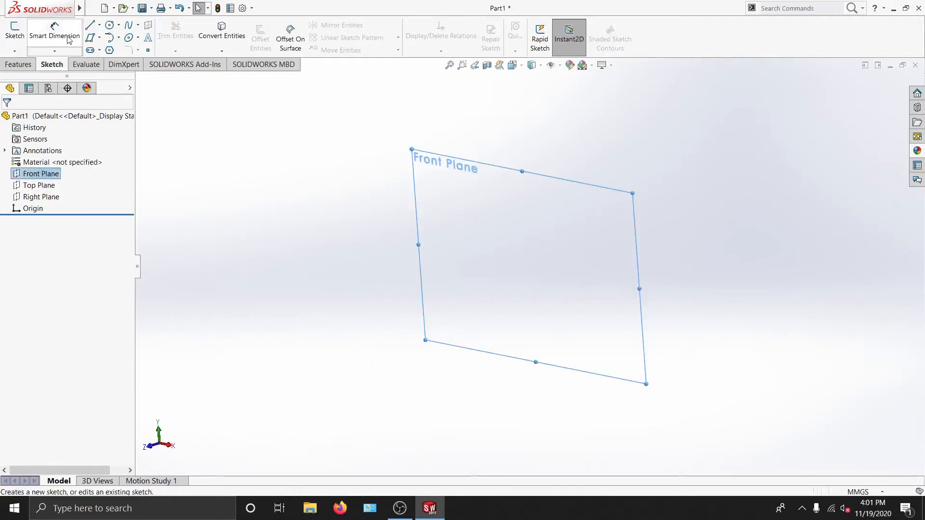
click(15, 32)
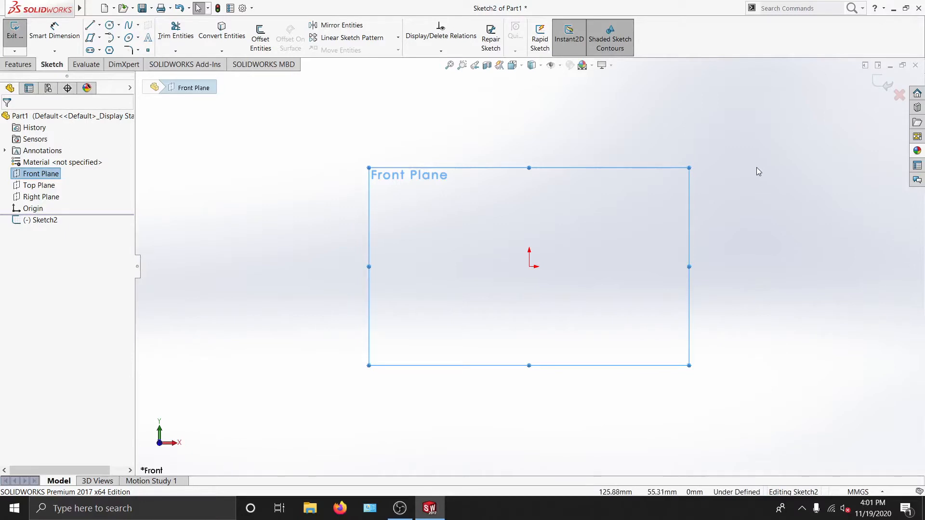
click(880, 84)
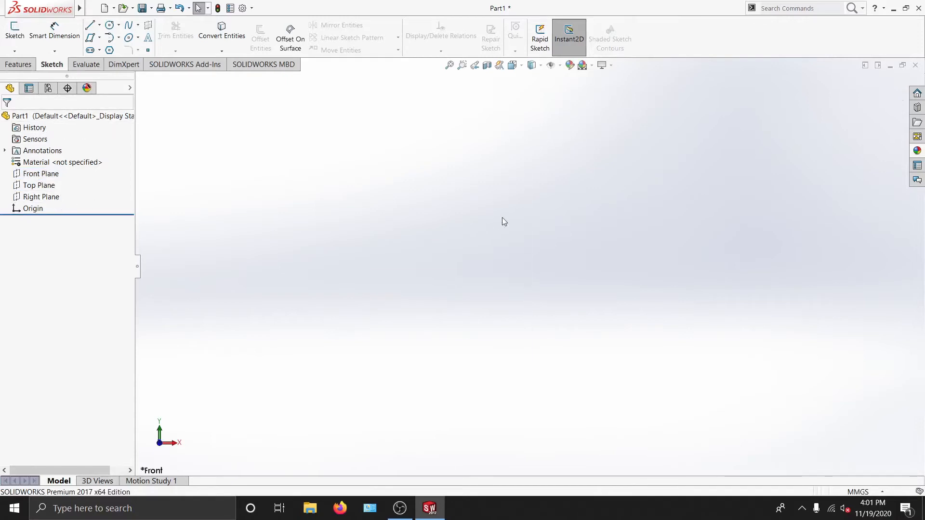
Step: Sketch a closed six-line outline around the origin on the Front Plane, with a horizontal upper edge about 116 mm long, and exit the sketch
click(53, 177)
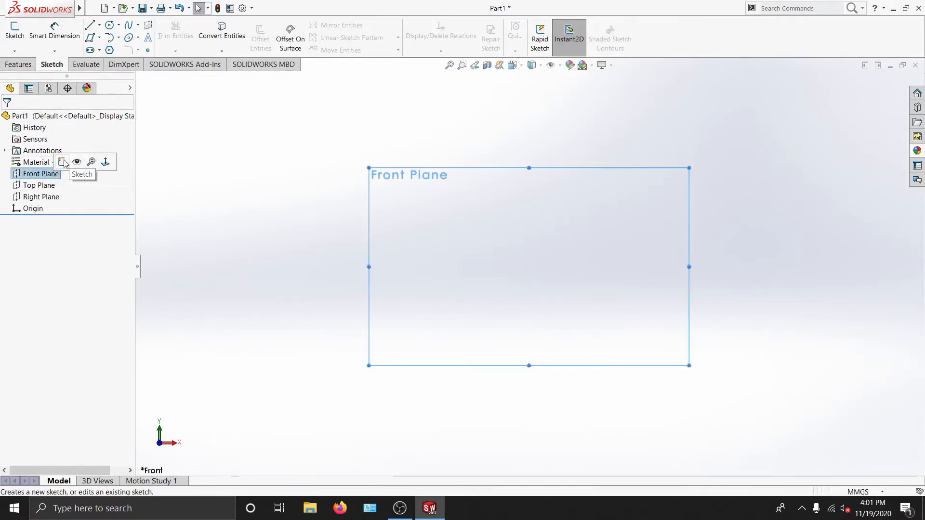
click(62, 162)
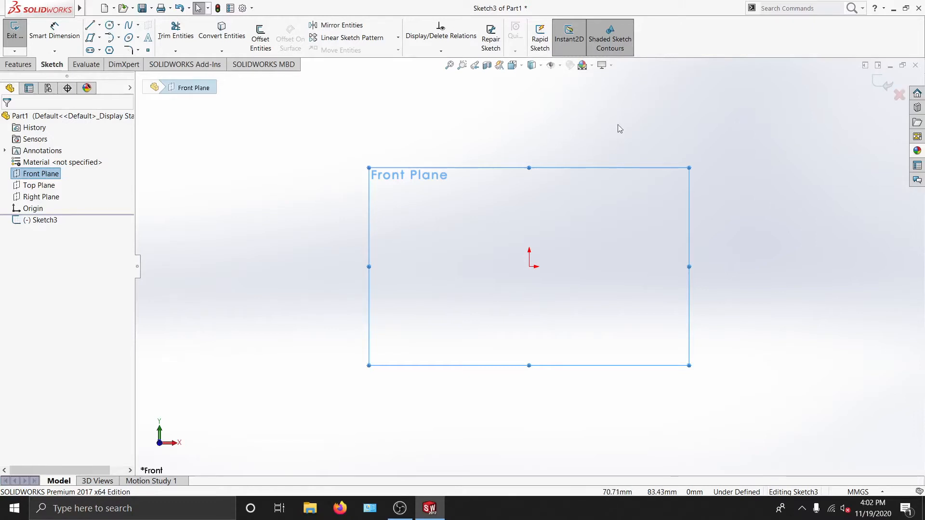
click(90, 28)
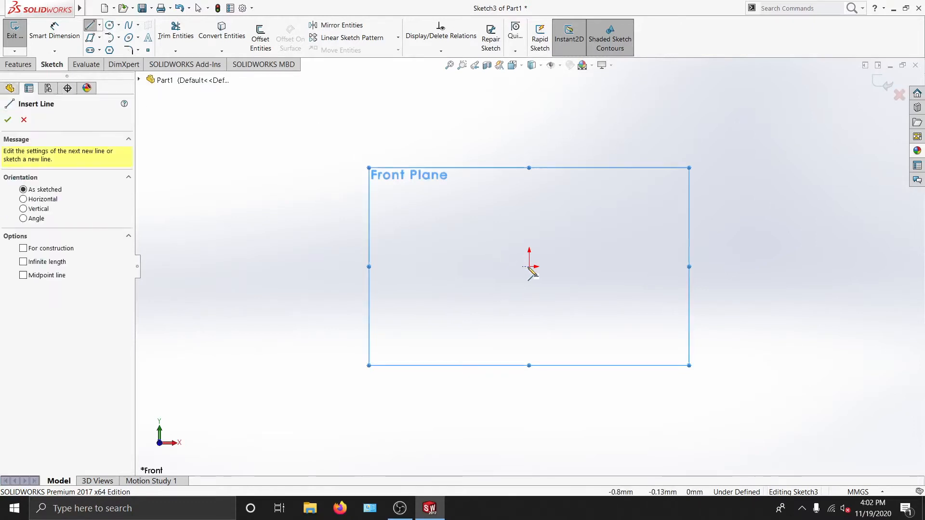
click(450, 226)
click(658, 226)
click(662, 291)
click(524, 317)
click(430, 295)
click(464, 252)
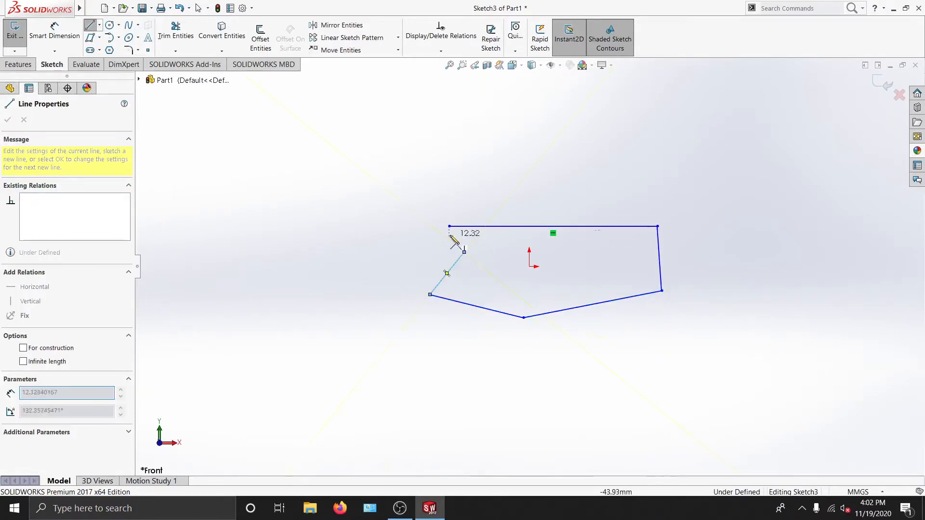
click(449, 226)
key(Escape)
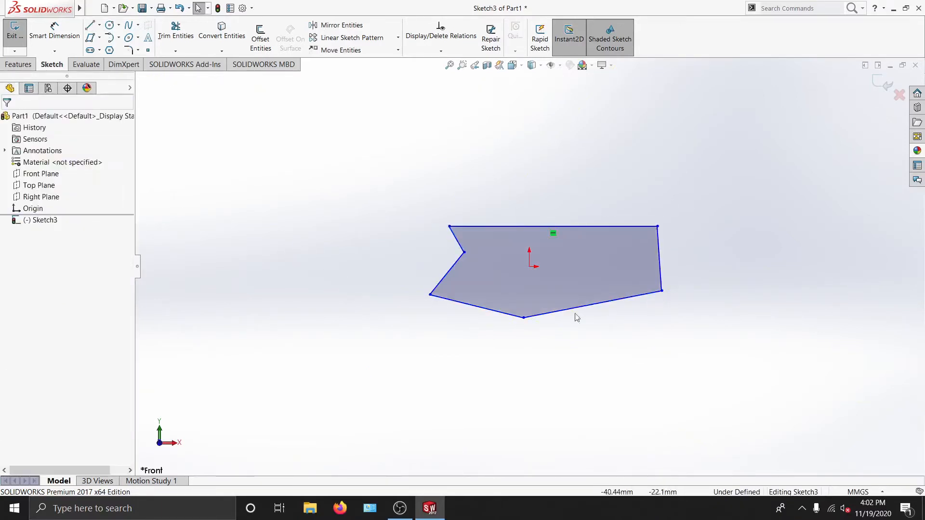
click(885, 89)
click(669, 190)
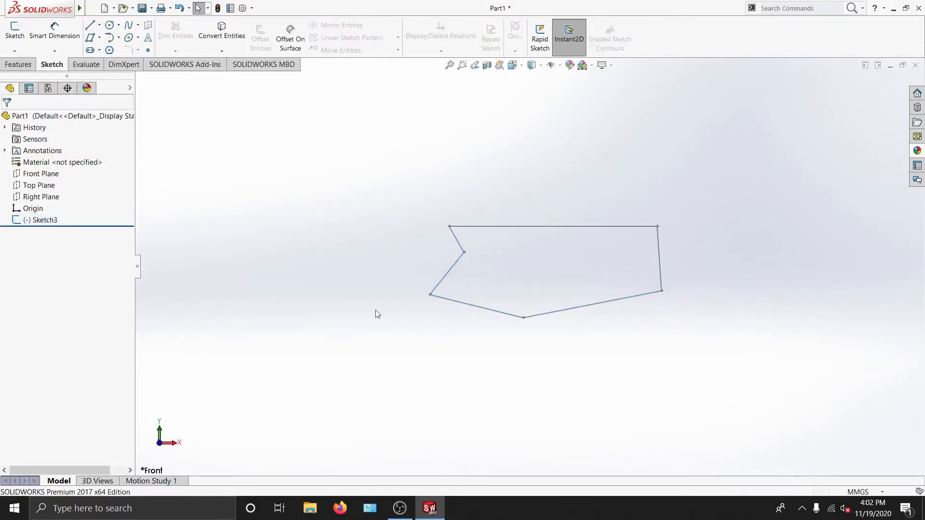
Step: Delete all six lines of the outline sketch one by one, and exit the sketch discarding the changes
click(42, 221)
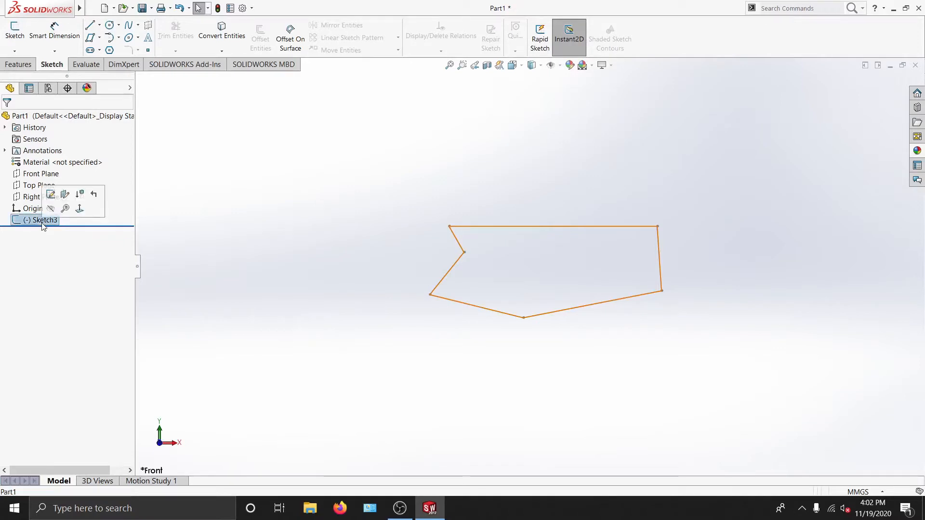
click(51, 194)
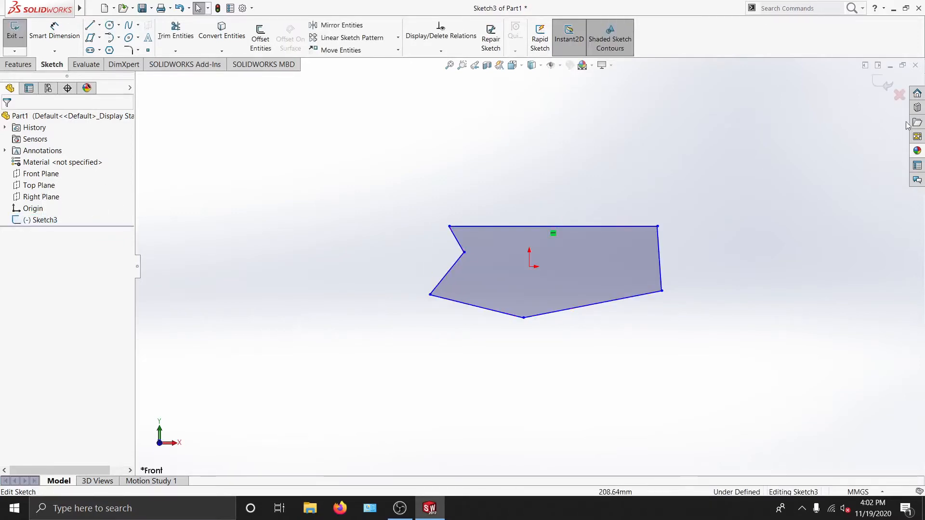
click(558, 228)
key(Delete)
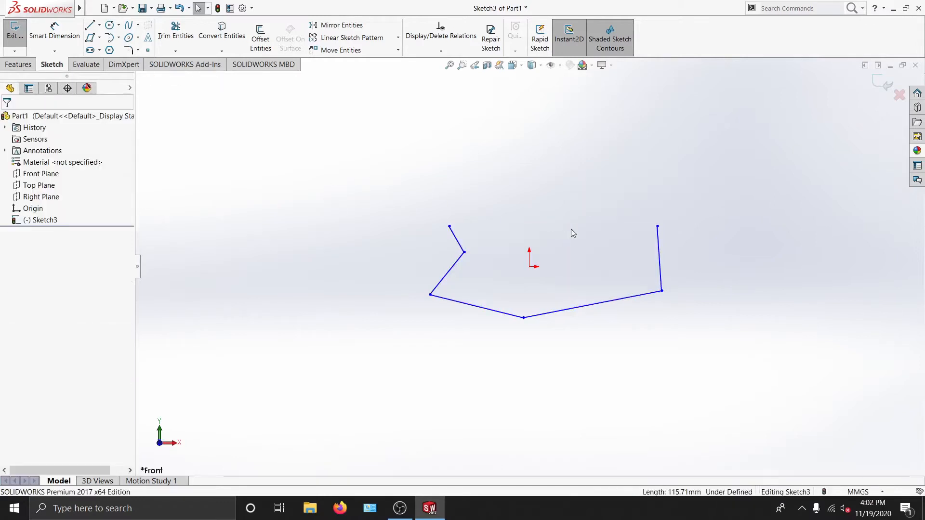
click(660, 254)
key(Delete)
click(614, 301)
key(Delete)
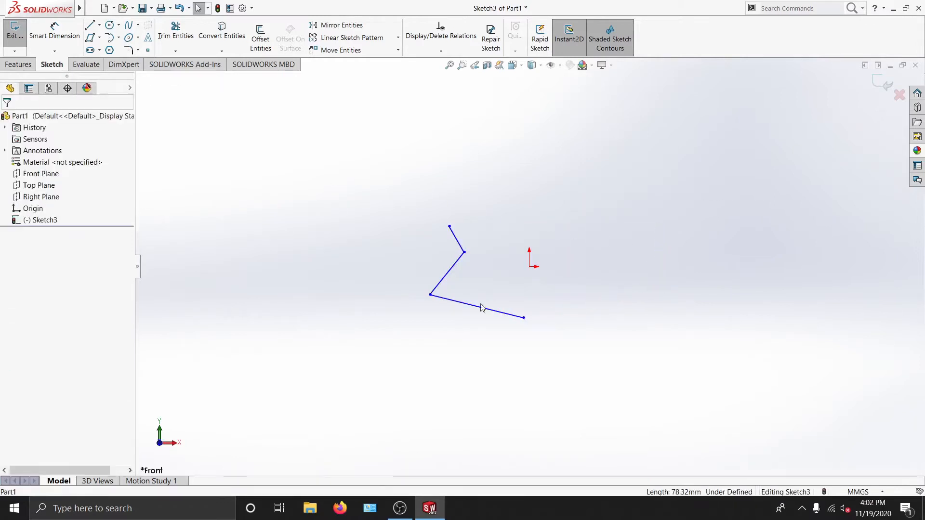
click(476, 310)
key(Delete)
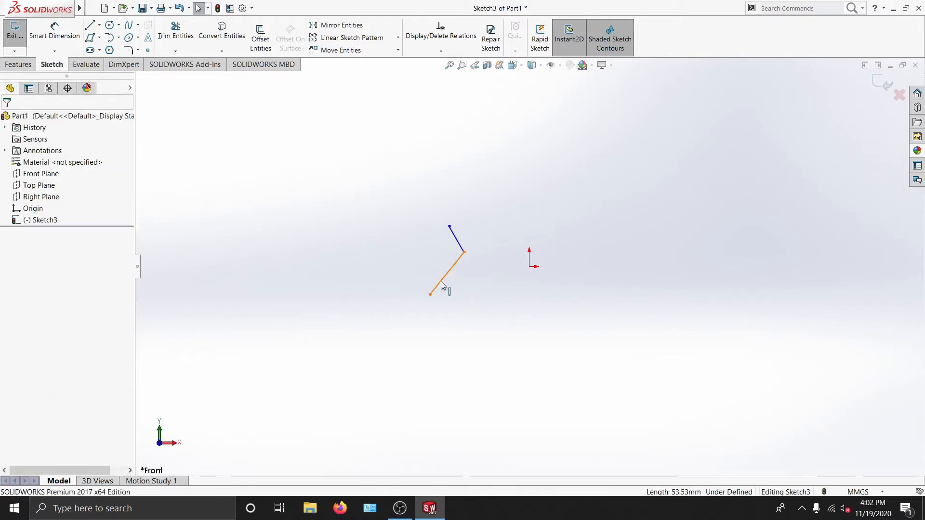
click(444, 280)
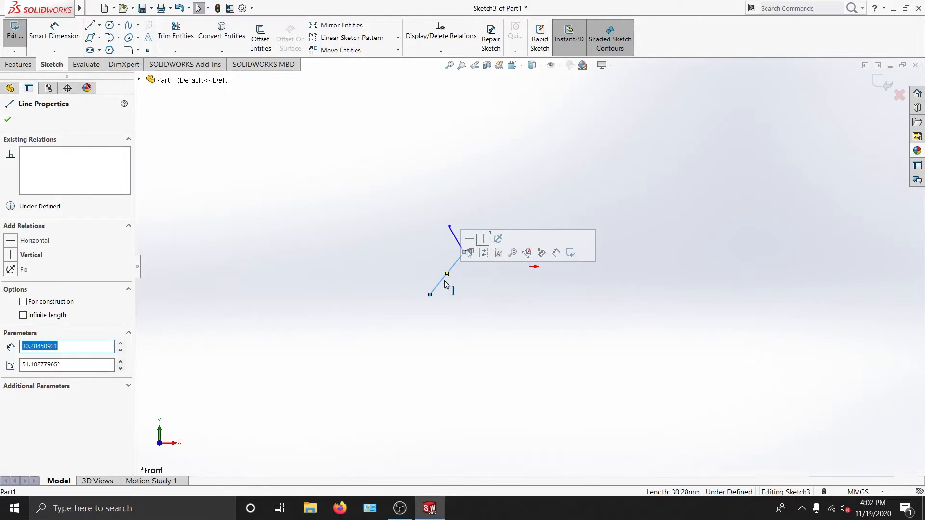
key(Delete)
click(457, 239)
key(Delete)
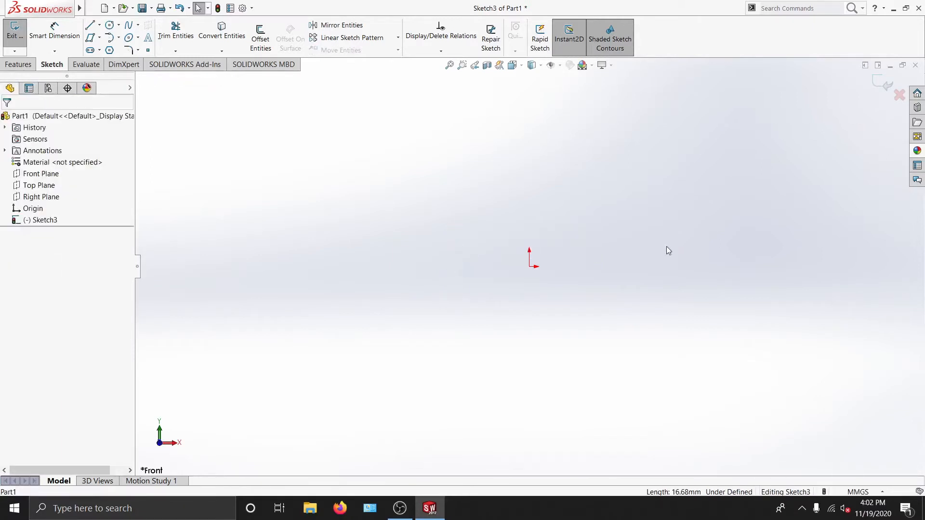
click(899, 95)
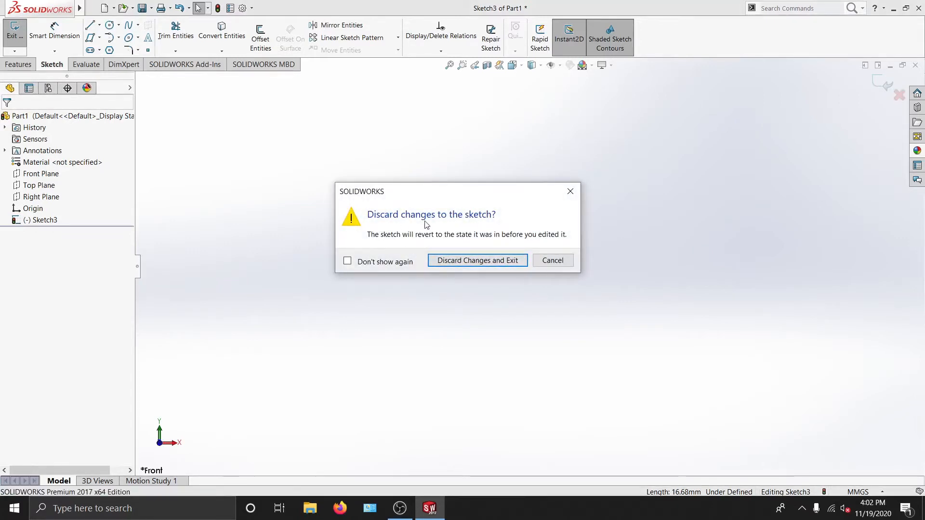
click(475, 267)
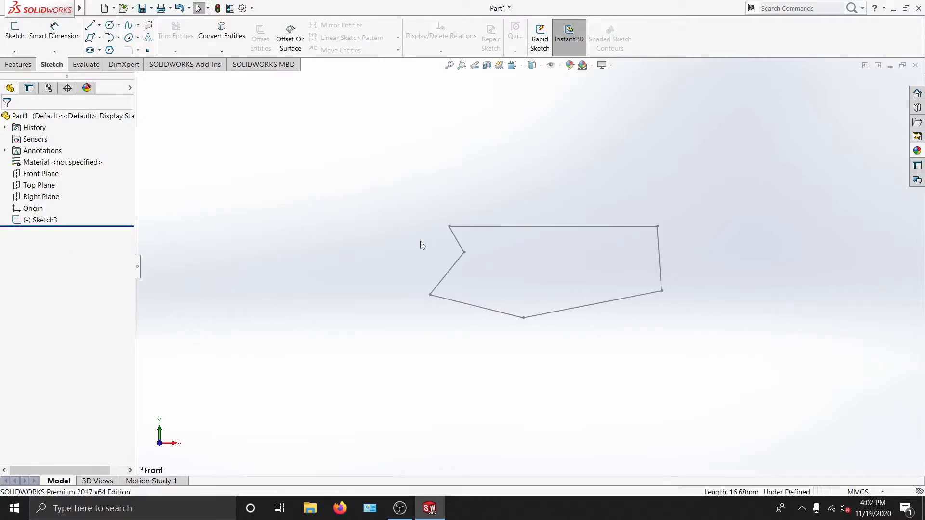
Step: Delete the outline's horizontal upper line, right side line and short upper-left line together, and exit the sketch keeping the changes
double_click(511, 230)
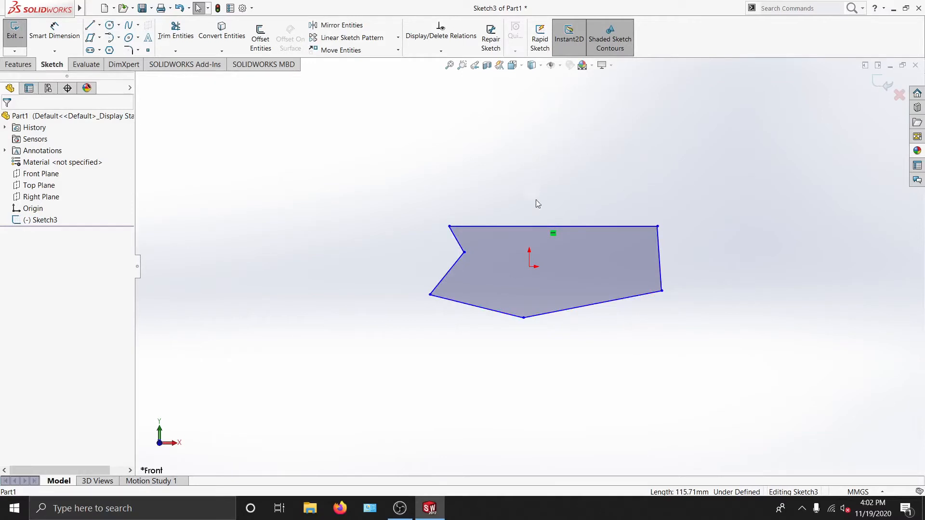
mouse_move(532, 165)
mouse_down()
mouse_move(641, 194)
mouse_move(683, 241)
mouse_move(724, 379)
mouse_up()
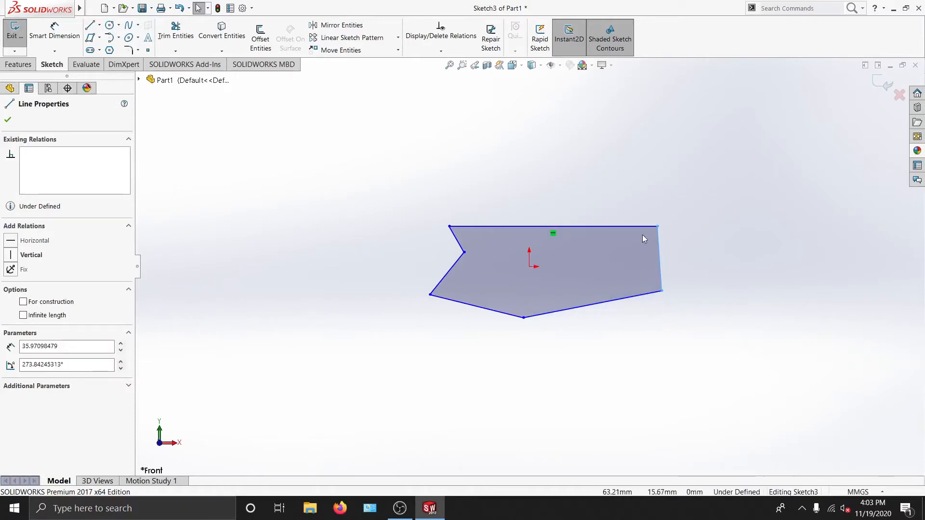
drag(433, 173, 711, 295)
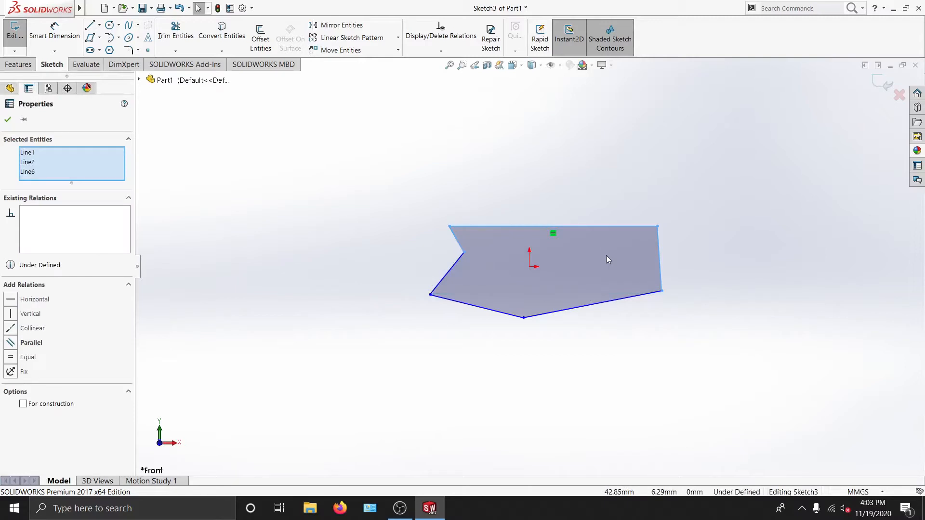
key(Delete)
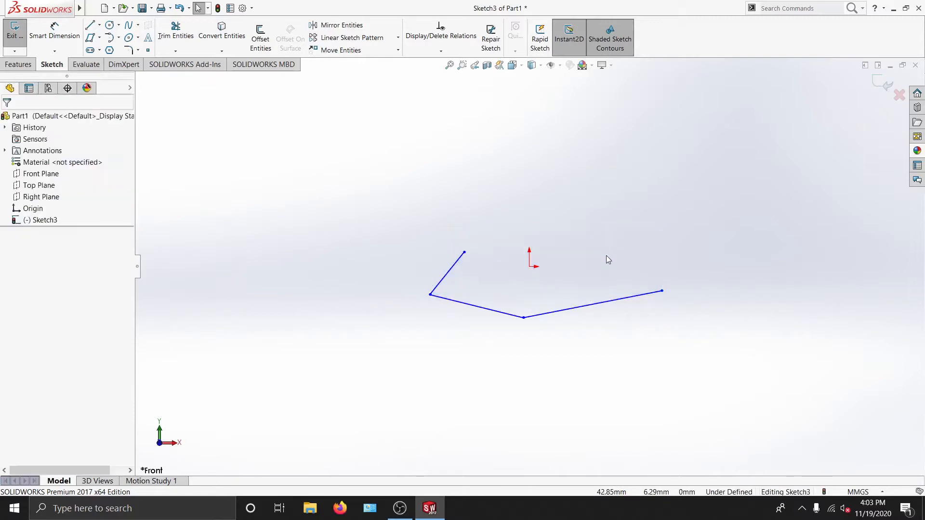
click(883, 85)
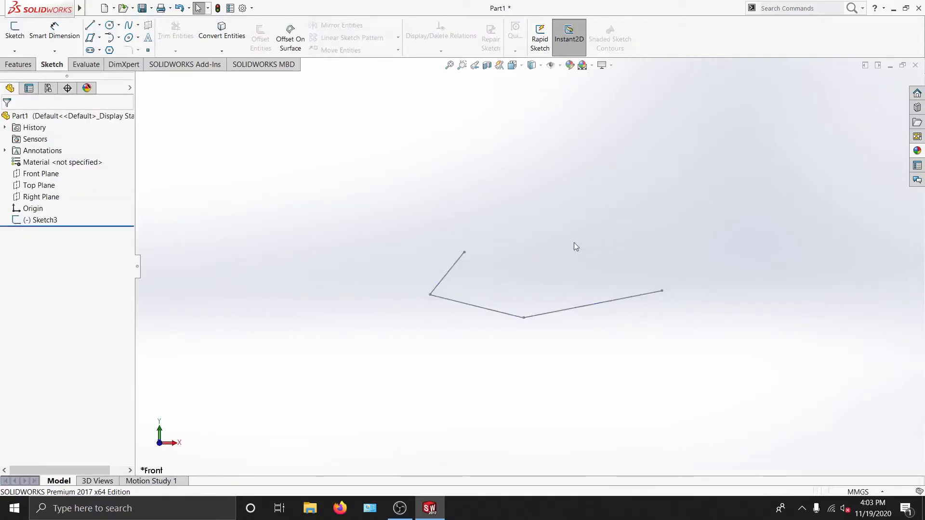
Step: Examine the remaining three-line sketch from several angles and return to the front view
mouse_move(656, 331)
middle_down()
mouse_move(500, 259)
mouse_move(566, 328)
mouse_move(562, 397)
mouse_move(485, 215)
mouse_move(429, 350)
middle_up()
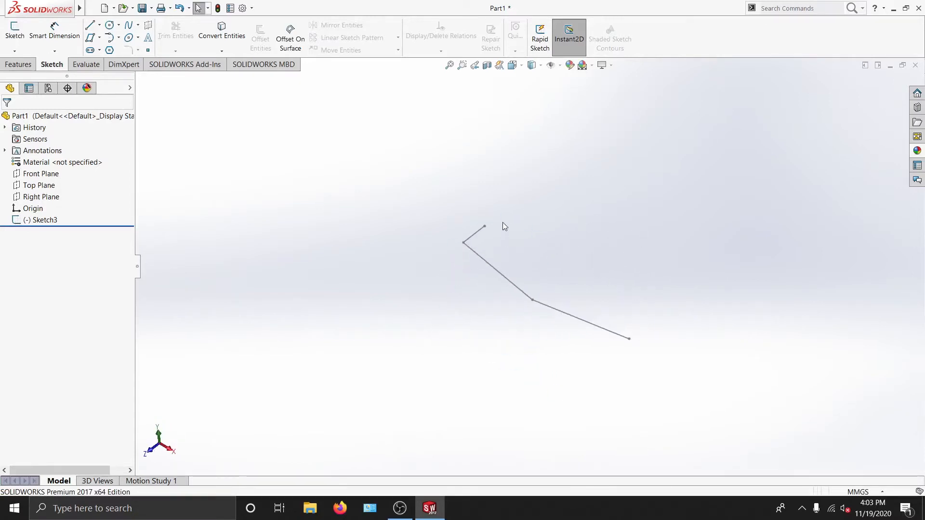
middle_drag(459, 255, 496, 150)
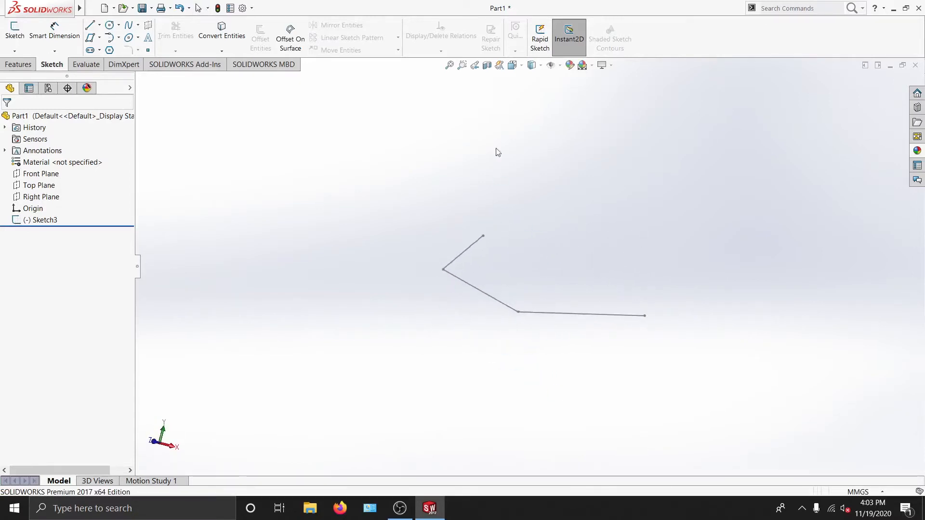
click(34, 222)
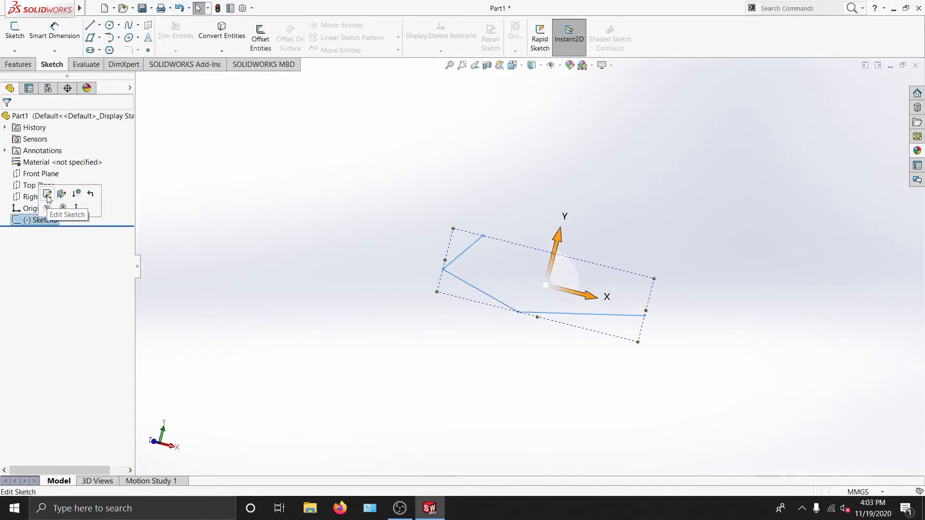
click(381, 287)
mouse_move(381, 287)
middle_down()
mouse_move(433, 279)
mouse_move(542, 314)
mouse_move(715, 236)
middle_up()
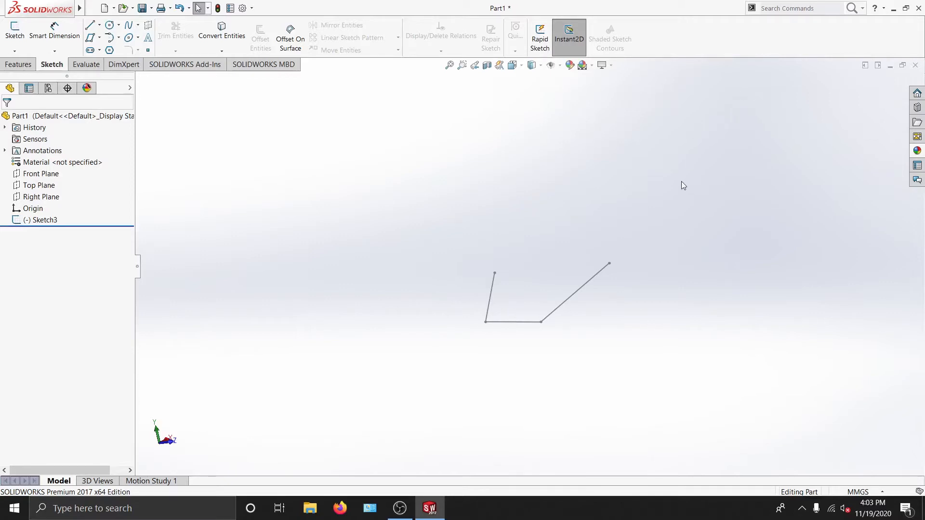
mouse_move(607, 249)
middle_down()
mouse_move(519, 324)
mouse_move(129, 434)
middle_up()
click(158, 450)
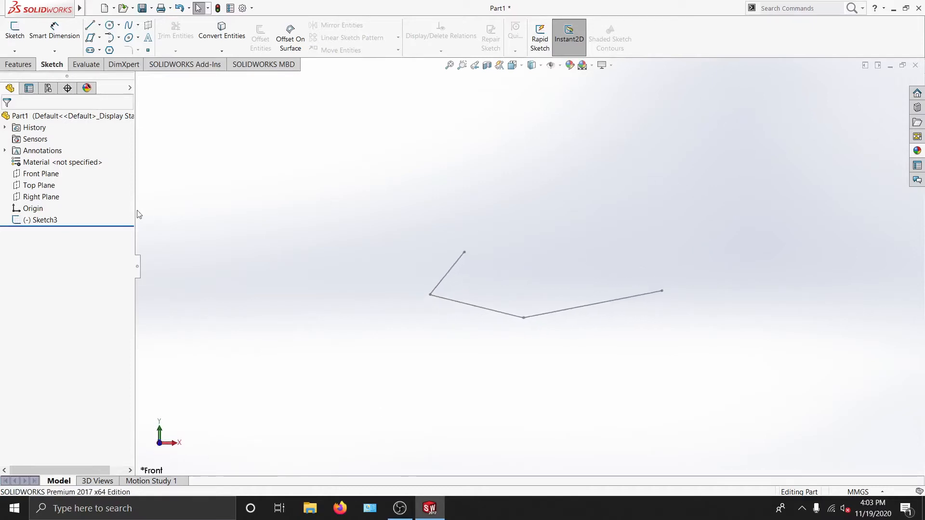
Step: Reopen the three-line sketch for editing, delete all its remaining lines together, and exit the sketch
click(49, 220)
click(41, 220)
click(47, 197)
click(74, 225)
click(46, 220)
click(54, 195)
mouse_move(370, 207)
mouse_down()
mouse_move(676, 386)
mouse_move(715, 388)
mouse_up()
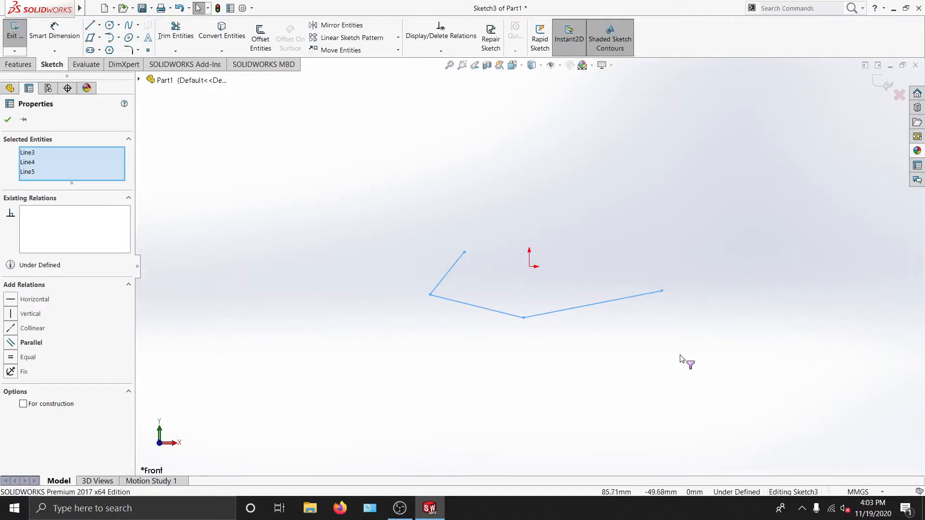
key(Delete)
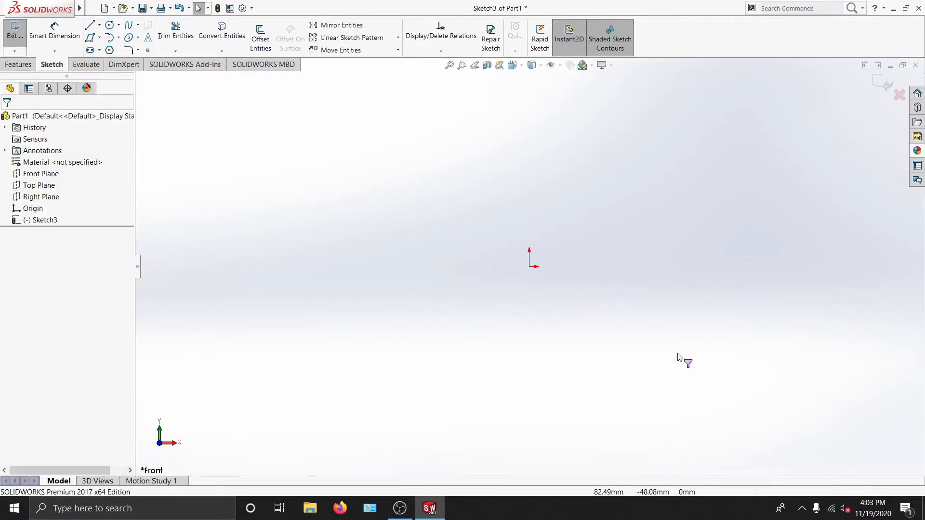
double_click(511, 200)
Step: Sketch a slanted parallelogram on the Front Plane, and exit the sketch discarding the changes
click(43, 175)
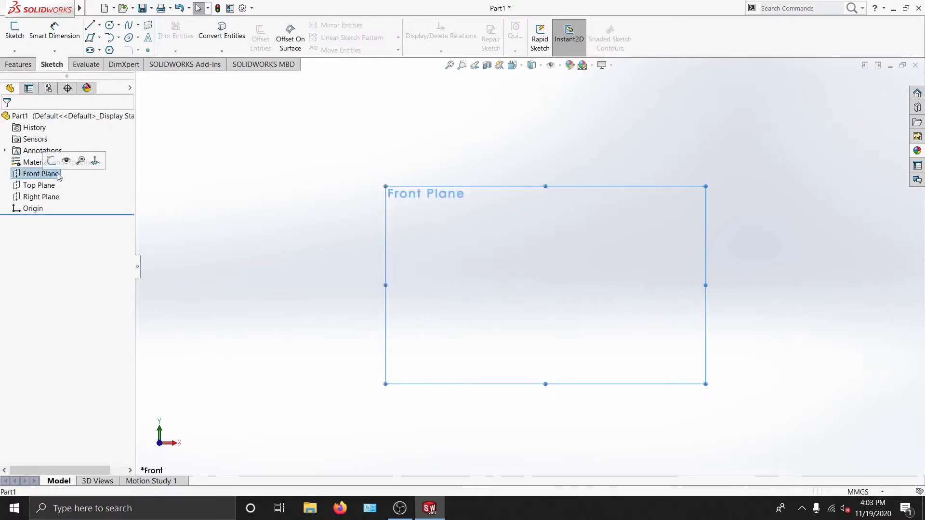
click(58, 159)
click(90, 37)
click(484, 217)
click(656, 311)
click(670, 156)
key(Escape)
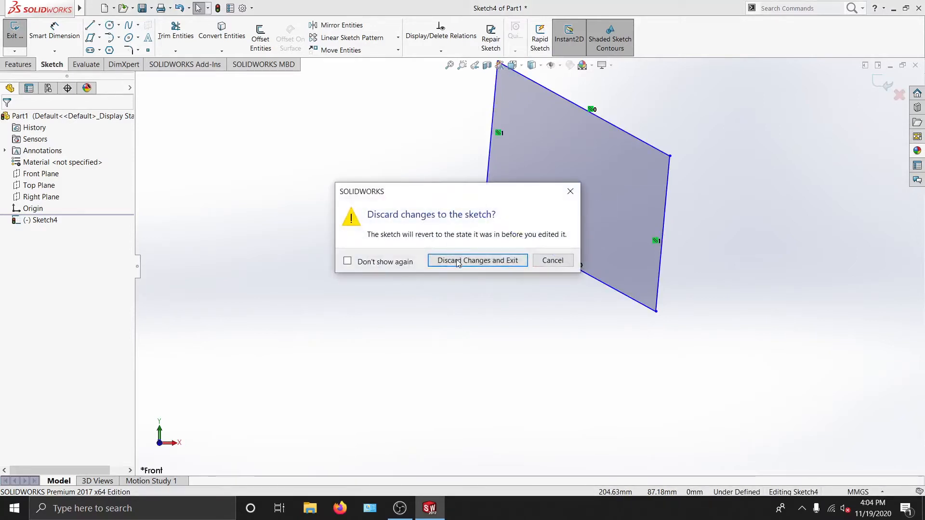
click(468, 262)
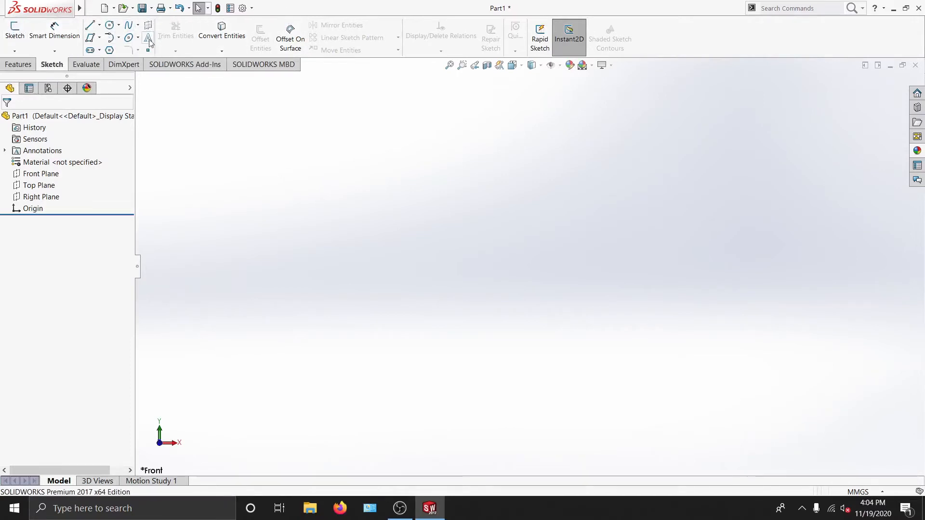
mouse_move(62, 8)
click(89, 8)
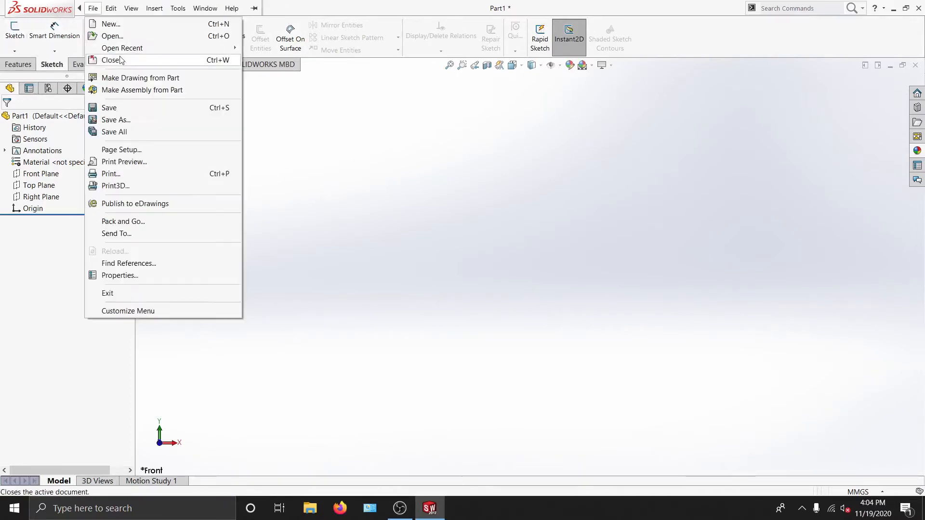
click(502, 227)
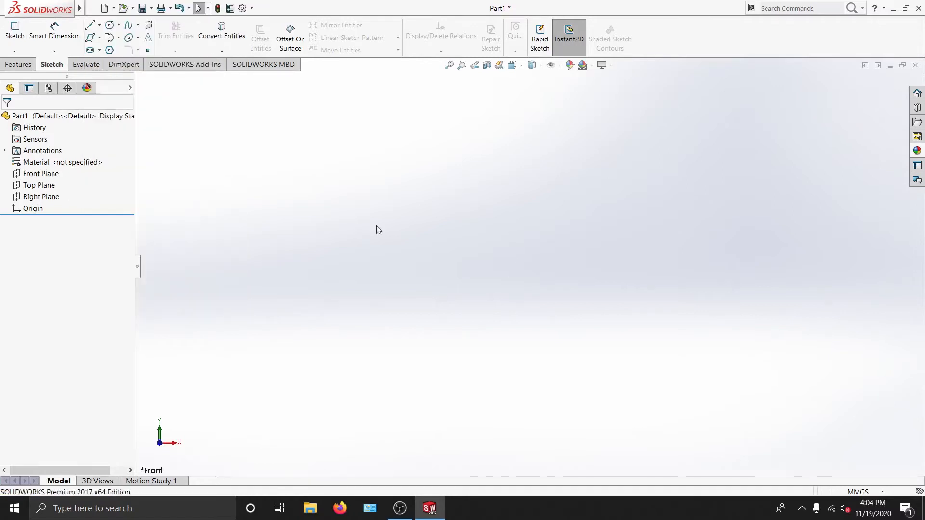
Step: Start a new sketch on the Front Plane and make that plane visible in the model view
click(41, 173)
click(56, 162)
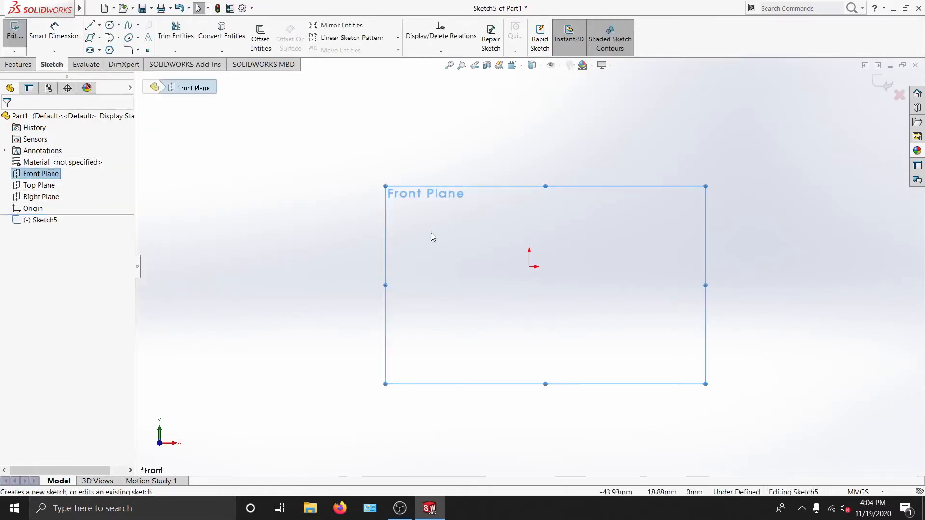
right_click(46, 176)
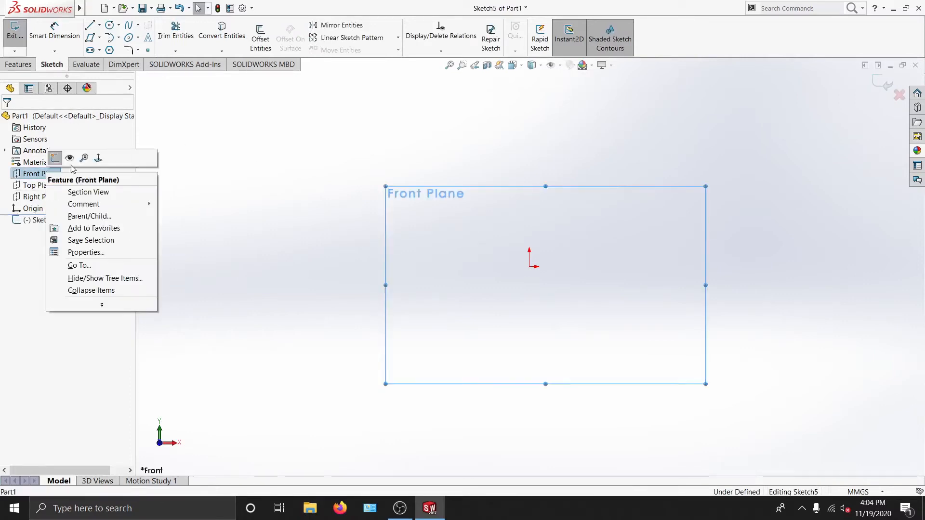
middle_drag(523, 140, 327, 130)
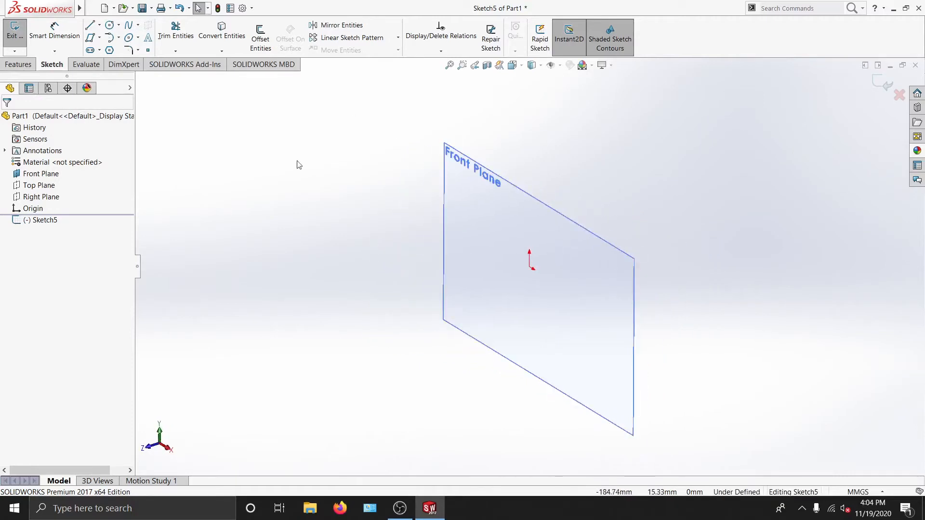
Step: Show the Top Plane and the Right Plane alongside the Front Plane and view all three at an angle
click(39, 186)
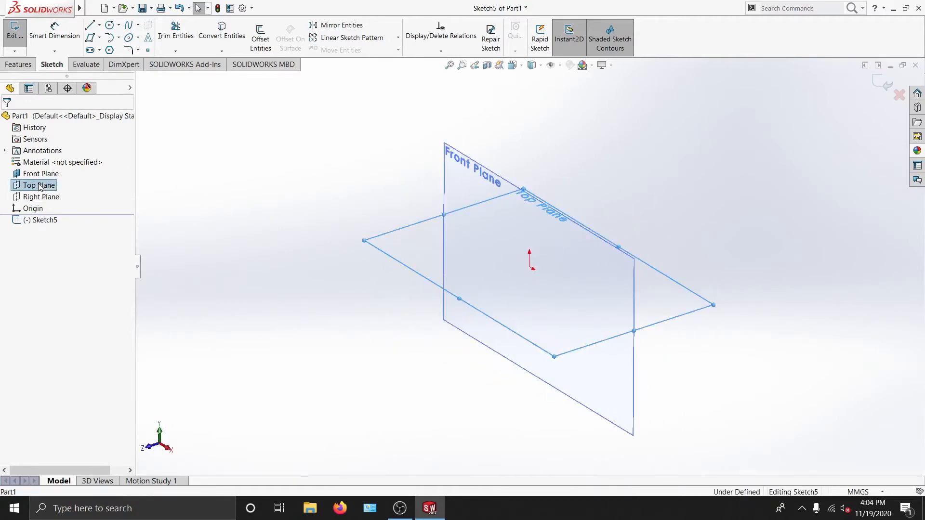
right_click(40, 186)
key(Escape)
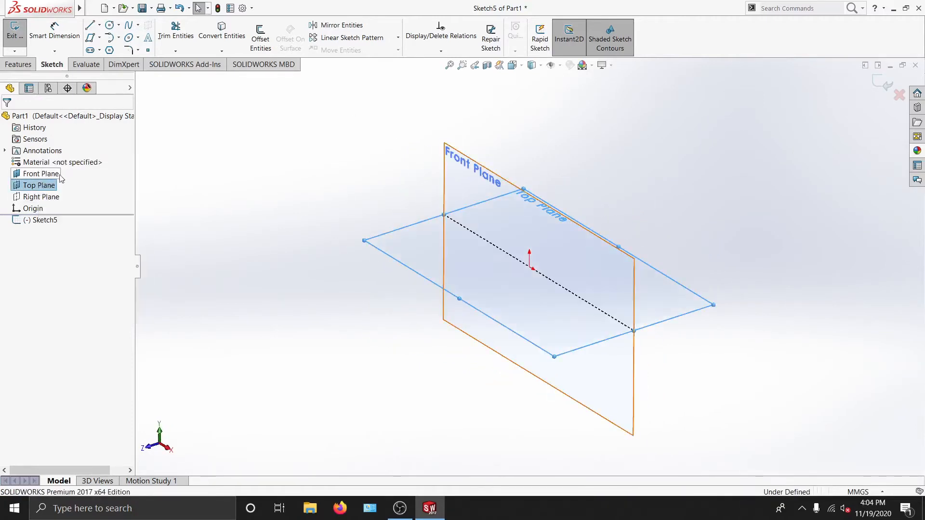
right_click(41, 198)
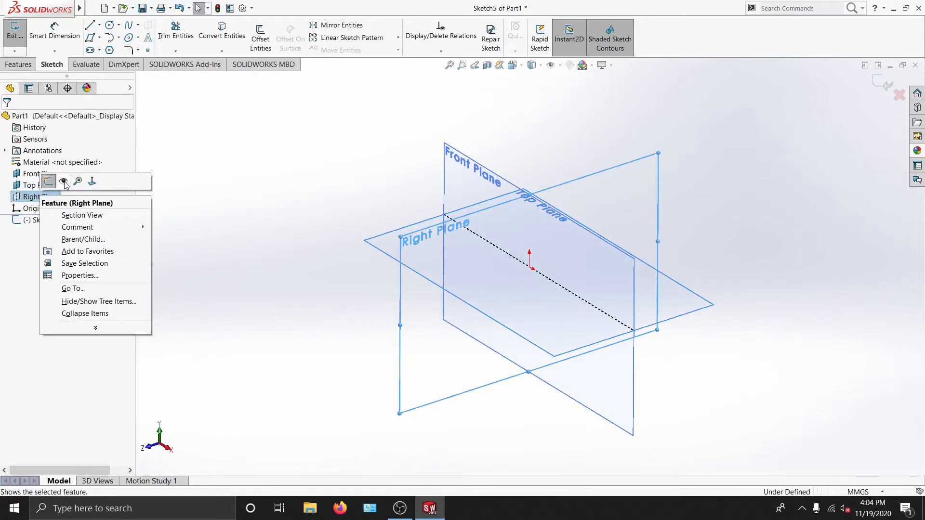
click(64, 183)
click(320, 208)
mouse_move(321, 208)
middle_down()
mouse_move(378, 218)
mouse_move(512, 303)
mouse_move(374, 250)
mouse_move(393, 318)
mouse_move(330, 282)
mouse_move(479, 334)
mouse_move(588, 281)
mouse_move(484, 251)
middle_up()
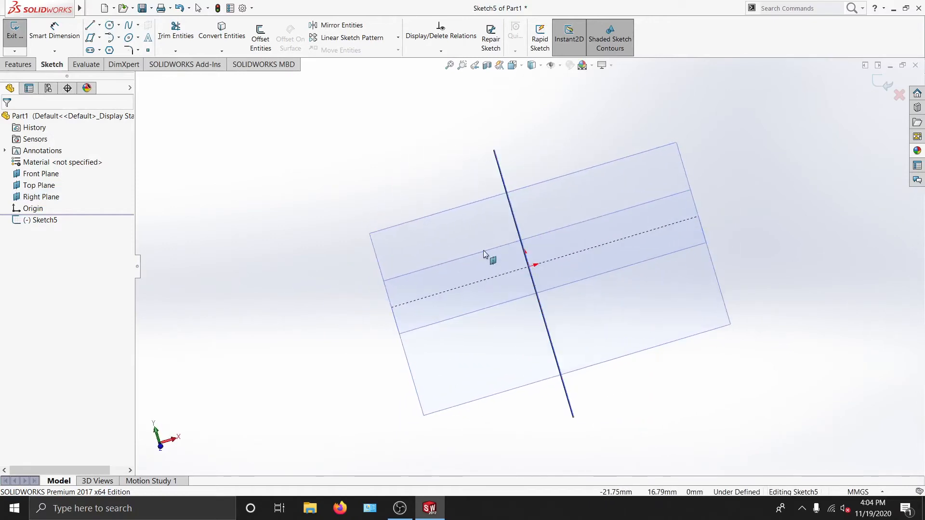
Step: Enlarge the Front Plane from its upper-right corner, and hide the Top, Right and Front planes
click(632, 181)
drag(676, 143, 658, 106)
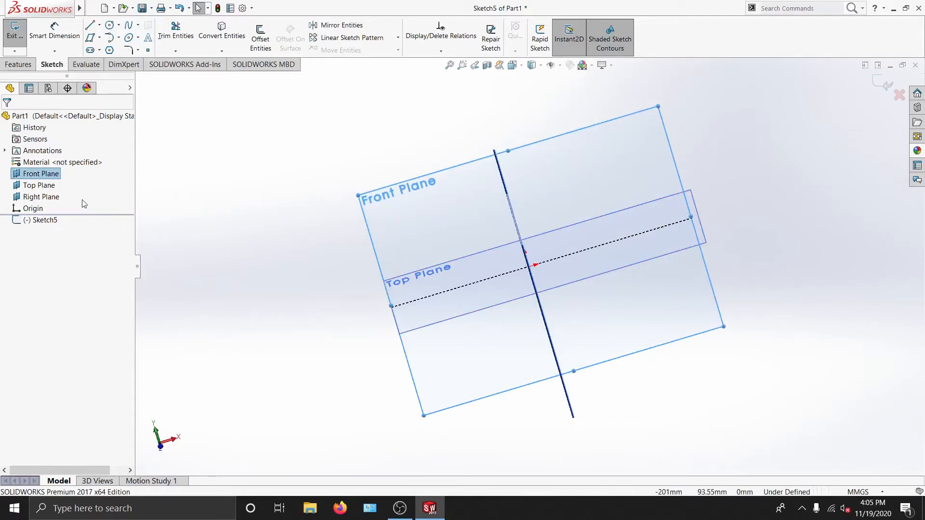
click(41, 196)
ctrl+click(41, 185)
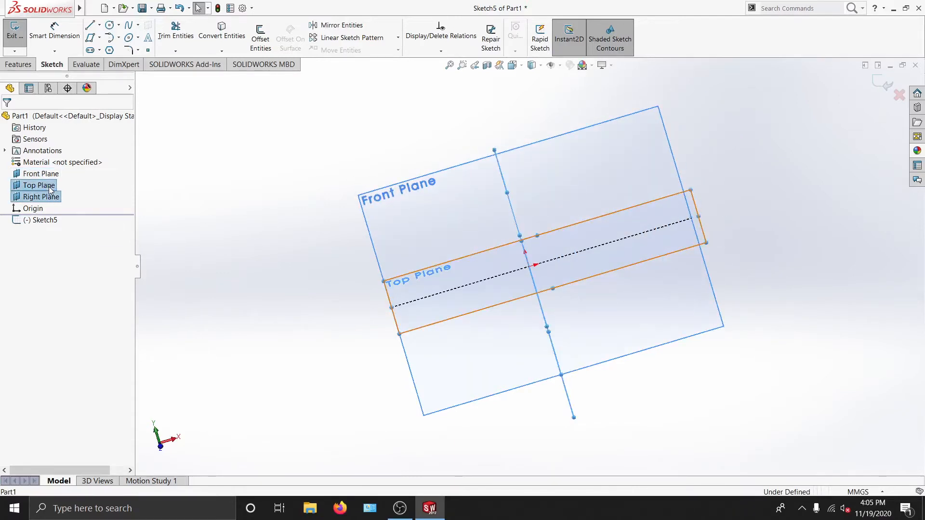
right_click(53, 186)
click(58, 173)
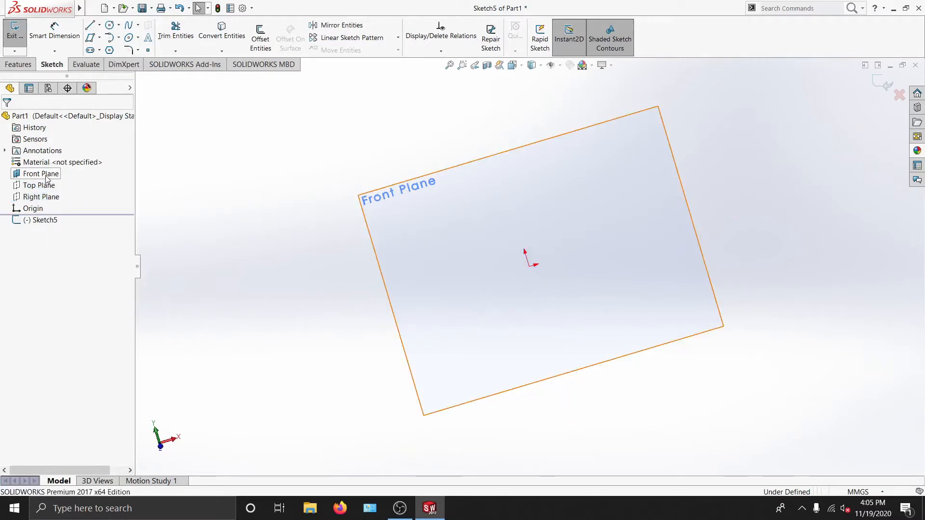
click(46, 176)
click(69, 161)
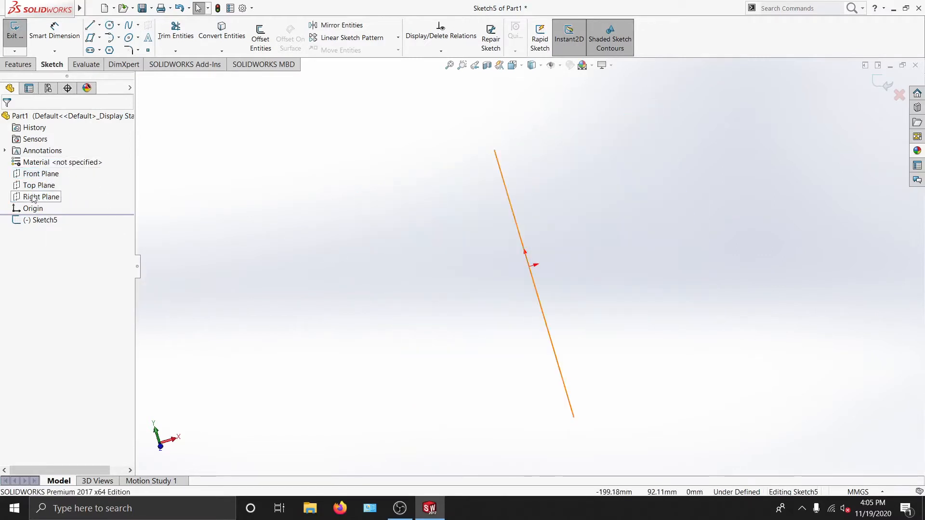
Step: Show the Front Plane again and view it at an angle
mouse_move(564, 227)
middle_down()
mouse_move(595, 248)
mouse_move(491, 326)
mouse_move(539, 369)
mouse_move(628, 394)
mouse_move(514, 308)
mouse_move(531, 271)
mouse_move(362, 248)
middle_up()
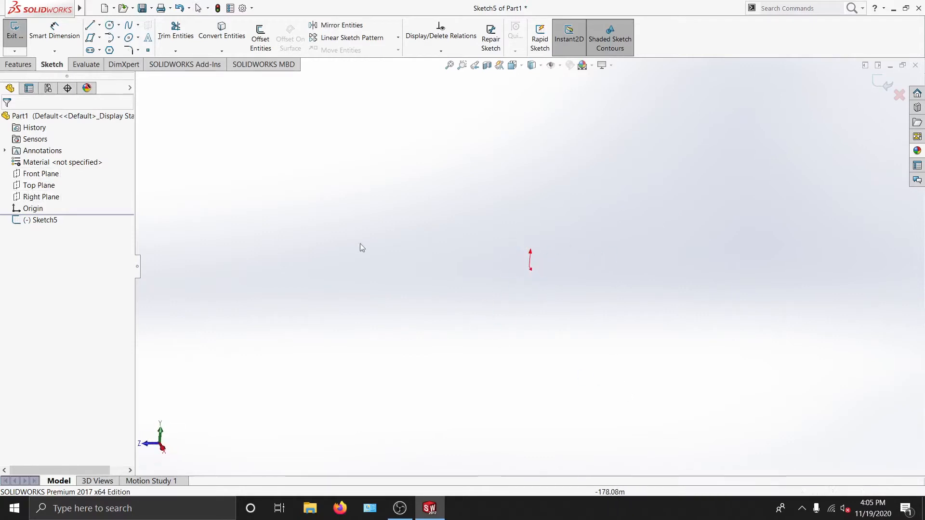
right_click(41, 173)
middle_drag(409, 267, 441, 228)
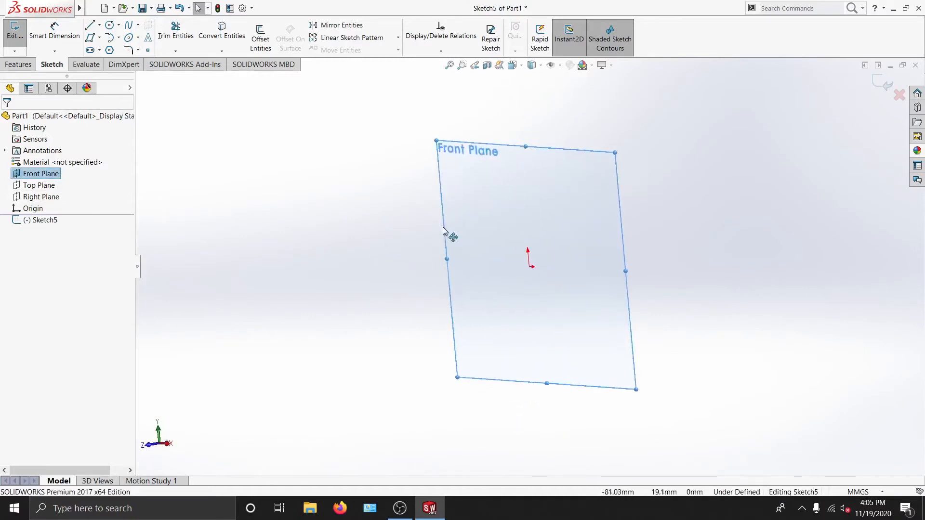
click(440, 227)
mouse_move(771, 249)
middle_down()
mouse_move(751, 248)
mouse_move(747, 316)
mouse_move(641, 274)
mouse_move(709, 279)
mouse_move(663, 316)
middle_up()
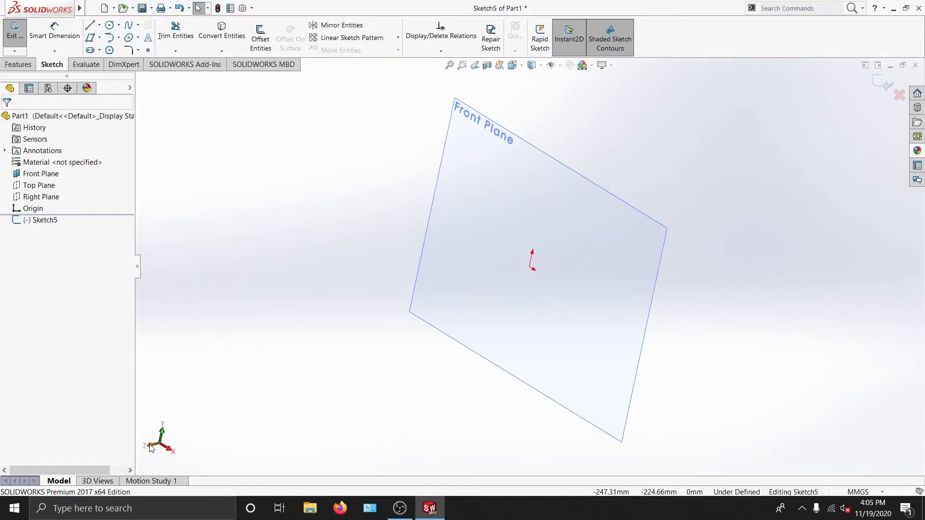
middle_drag(499, 278, 476, 282)
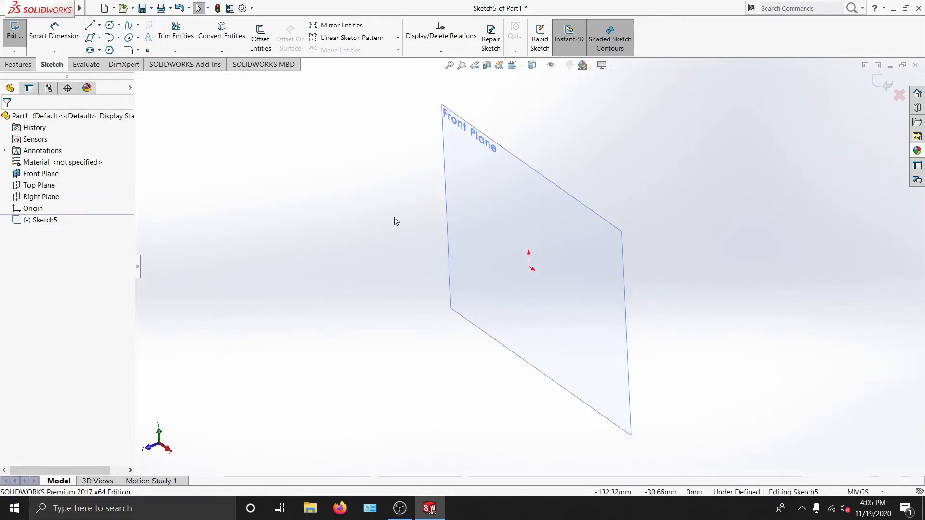
Step: Orient the view face-on to the Front Plane with the view selector cube, and again with Normal To after tilting it
key(space)
drag(231, 223, 155, 226)
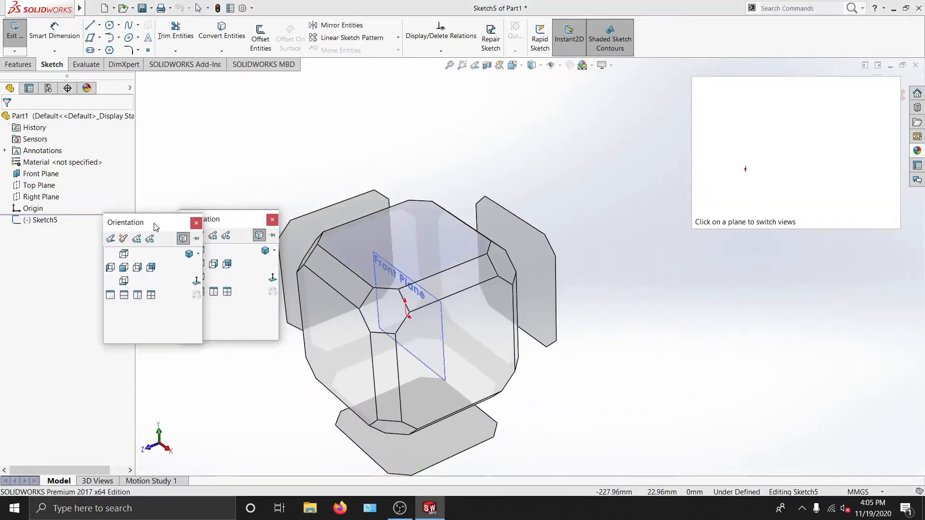
click(356, 350)
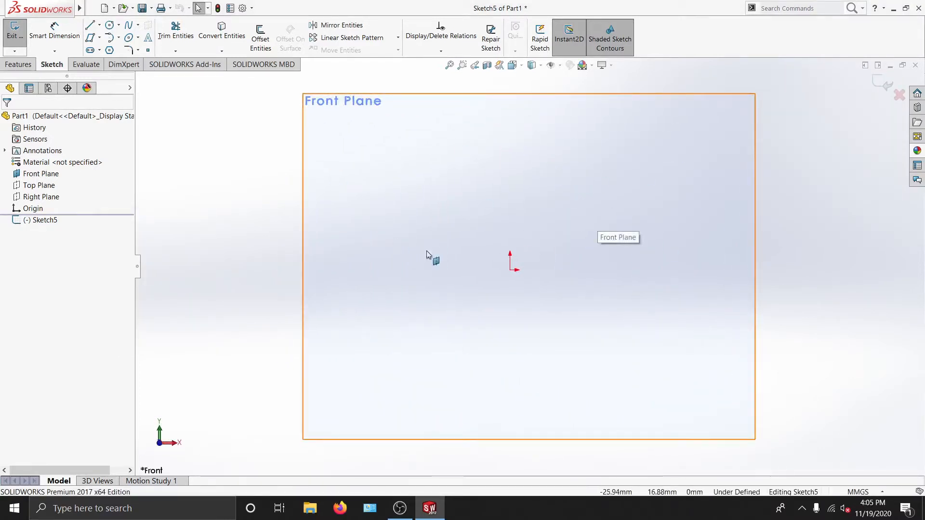
middle_drag(687, 249, 623, 301)
key(space)
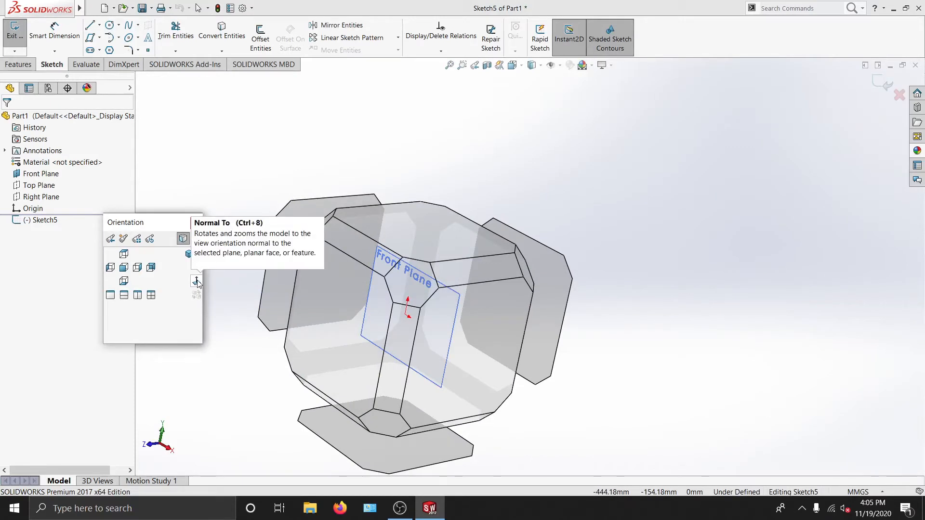
click(196, 281)
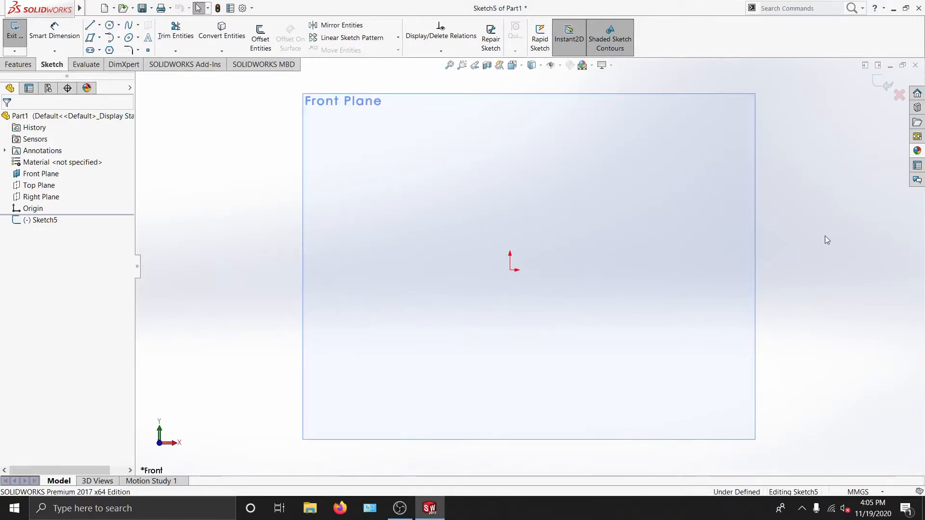
Step: Hide the Front Plane and take a brief look at the feature tools before returning to the sketch tools
right_click(52, 174)
click(76, 161)
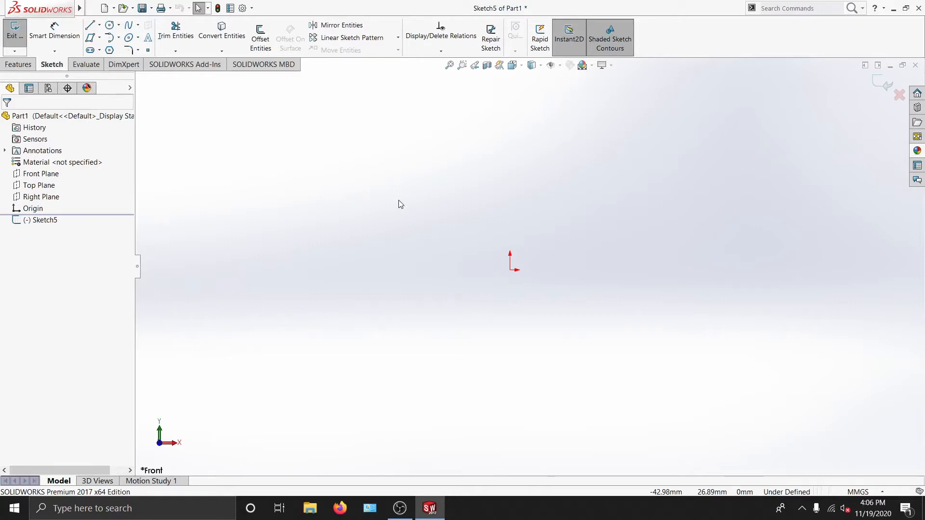
click(17, 64)
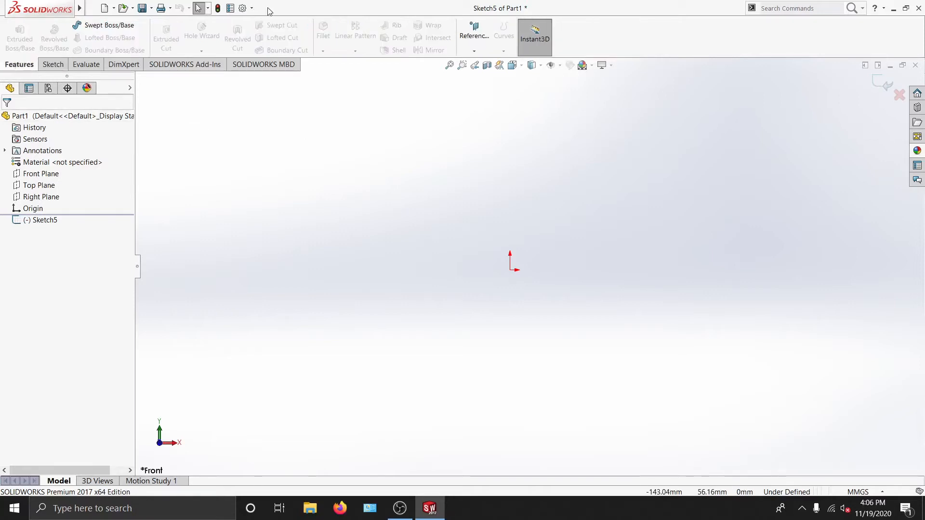
click(51, 65)
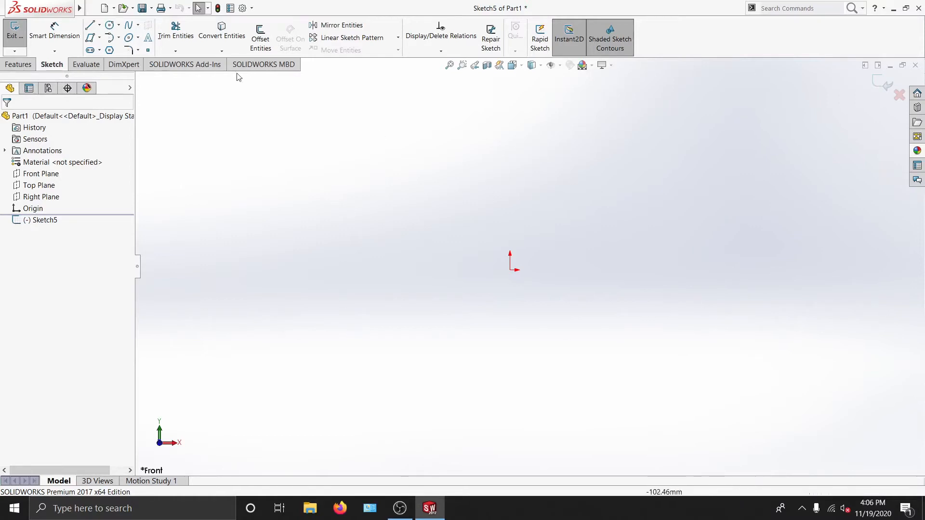
Step: Sketch a chain of three connected lines running above and to the right of the origin, left open at the end
click(90, 28)
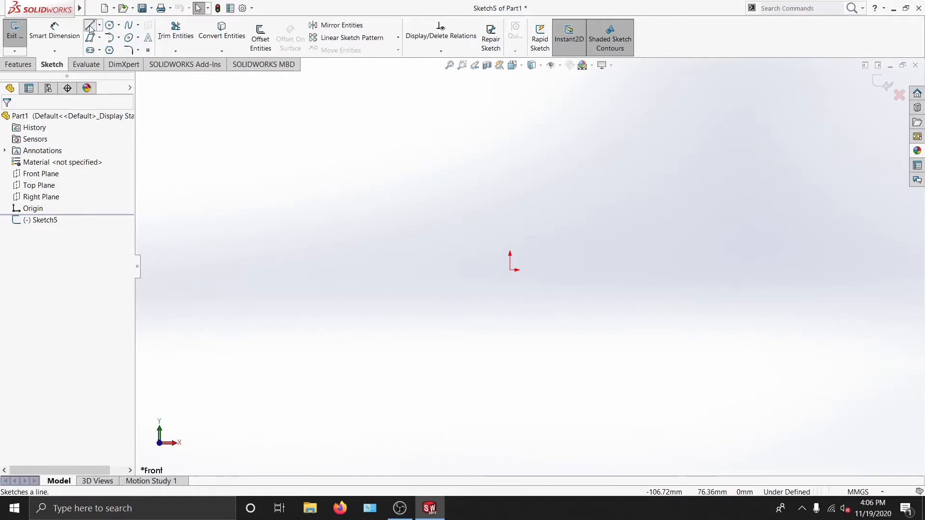
click(383, 184)
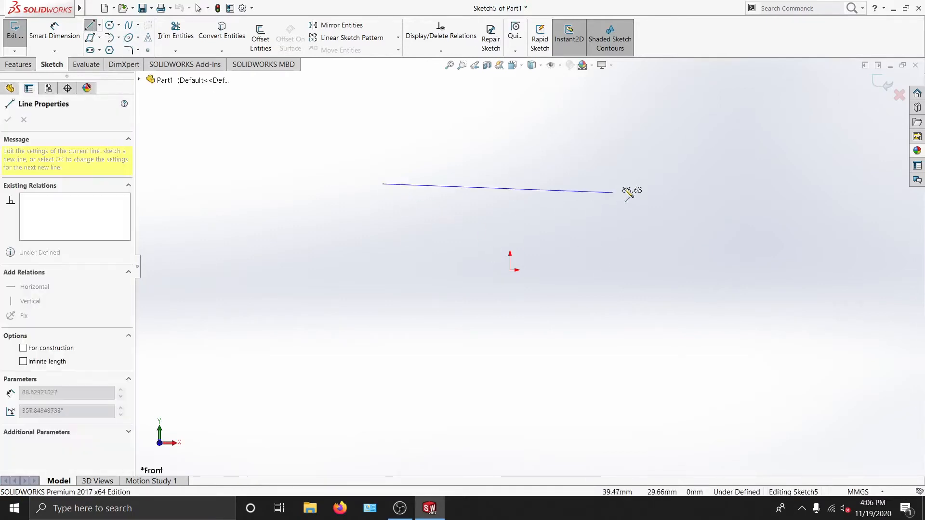
click(691, 179)
click(743, 269)
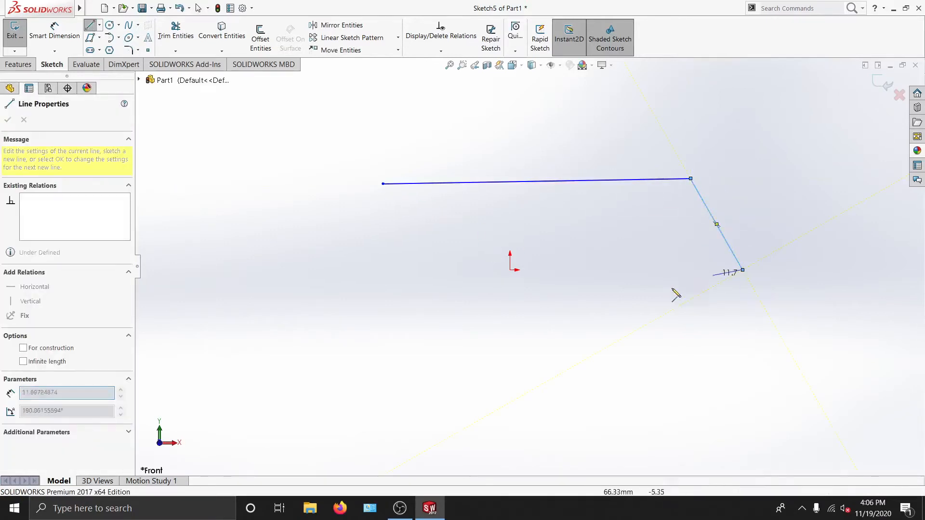
click(655, 295)
key(Escape)
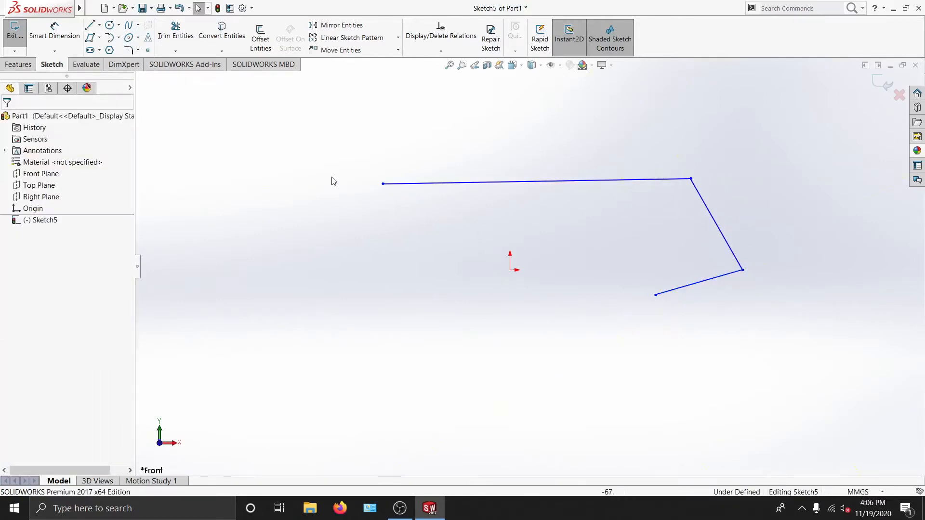
click(91, 26)
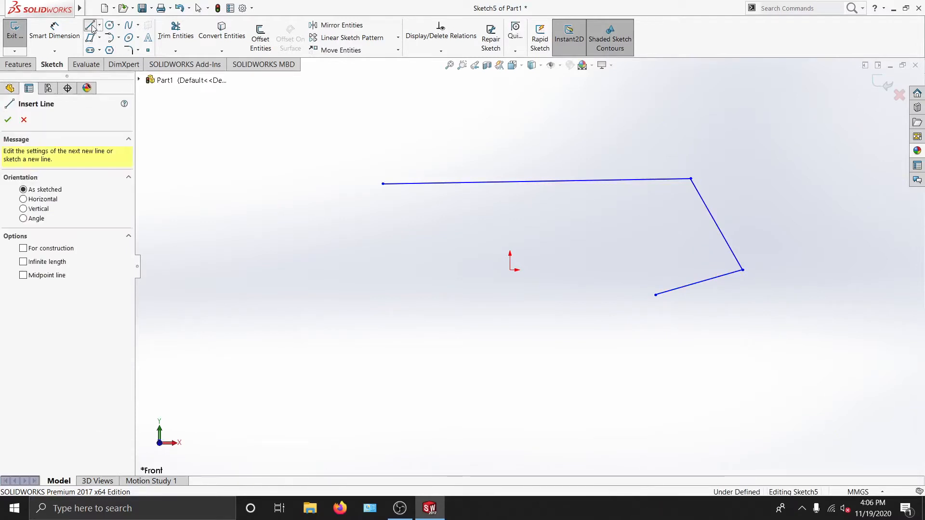
click(384, 250)
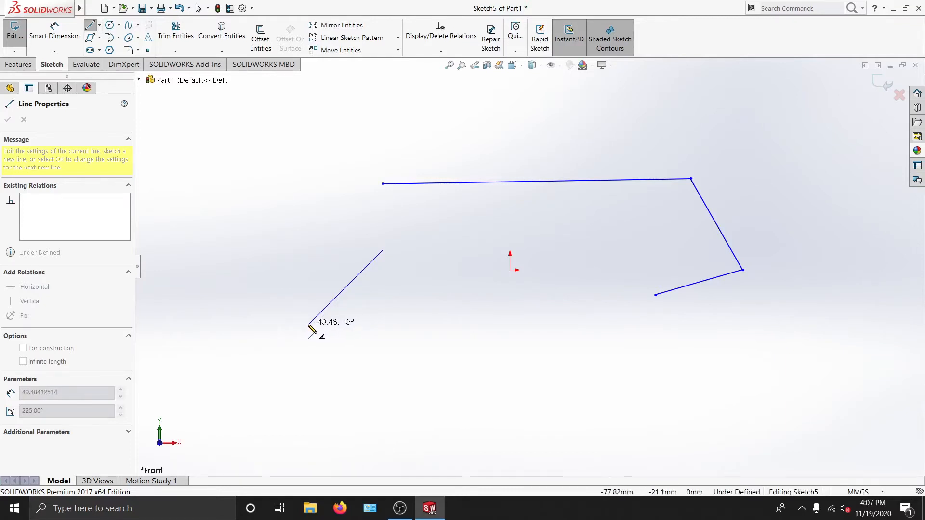
key(Escape)
key(Escape)
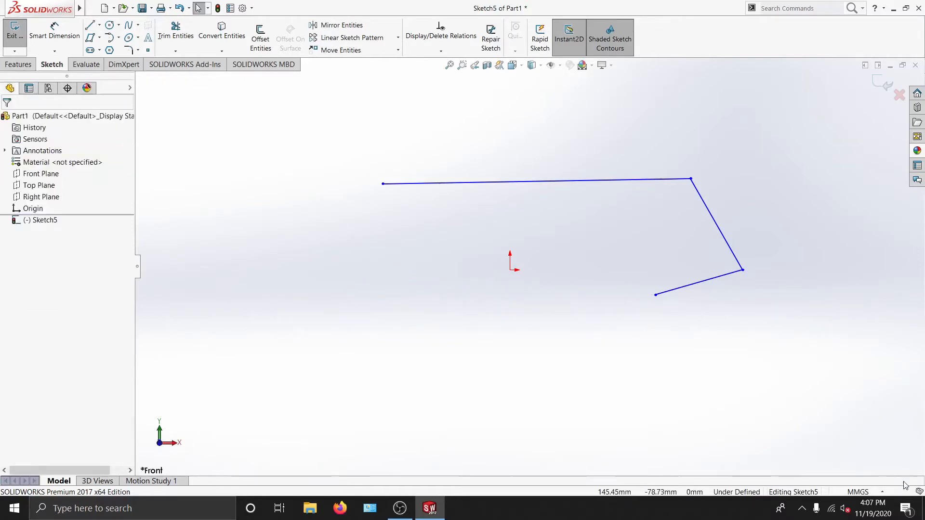
Step: View the unit systems available for the document, keeping MMGS (millimeter, gram, second)
click(879, 492)
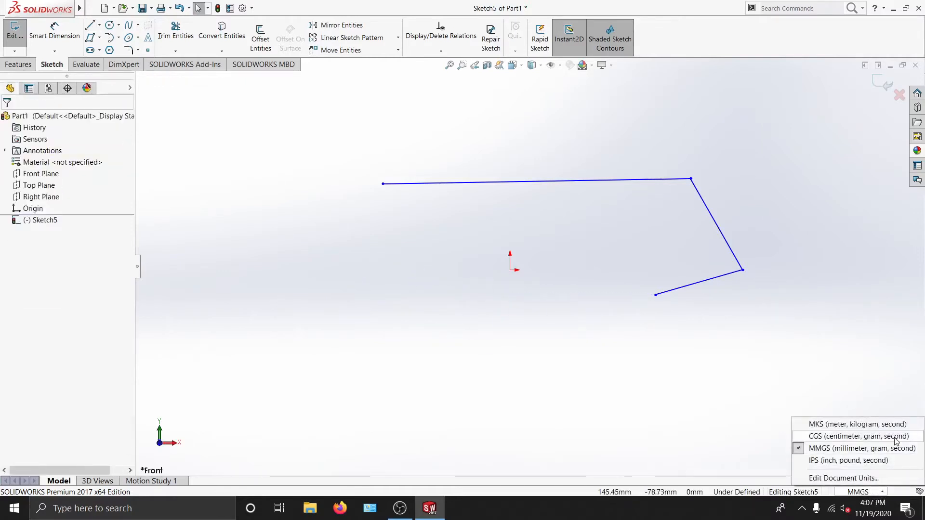
click(885, 491)
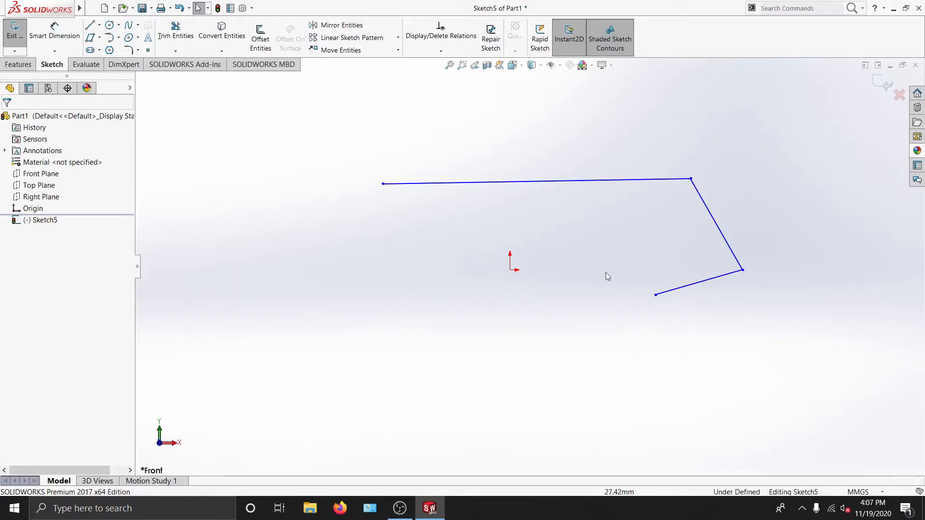
click(863, 492)
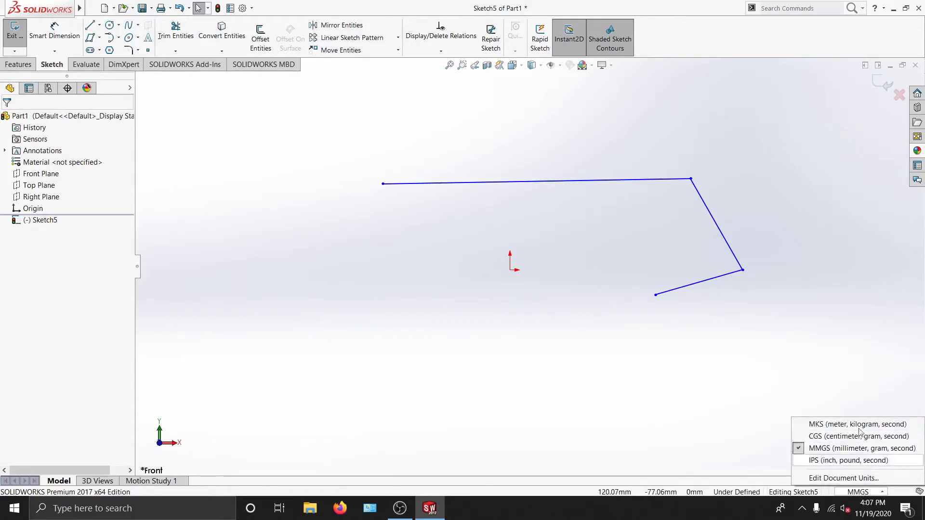
click(882, 491)
Step: Delete the three connected lines and sketch a single horizontal line about 110 mm long just above the origin
mouse_move(351, 154)
mouse_down()
mouse_move(821, 295)
mouse_move(837, 361)
mouse_up()
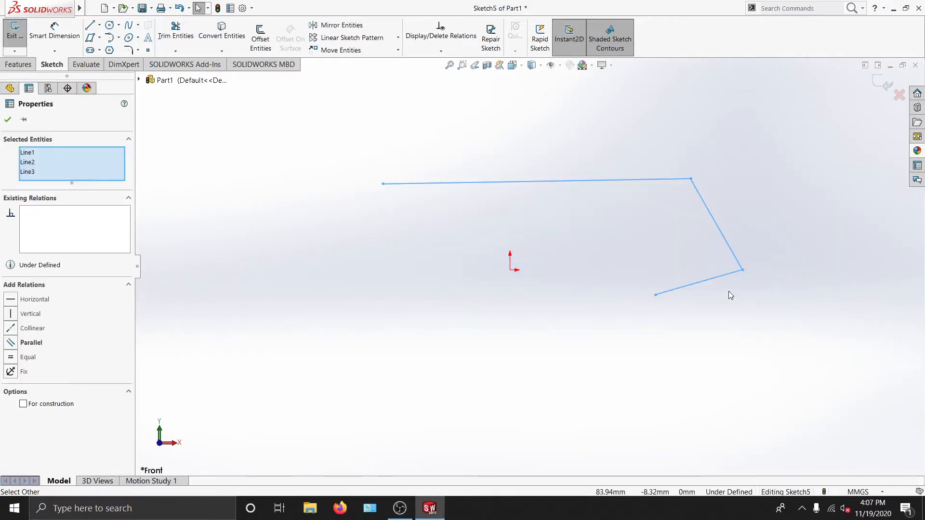
key(Delete)
mouse_move(45, 18)
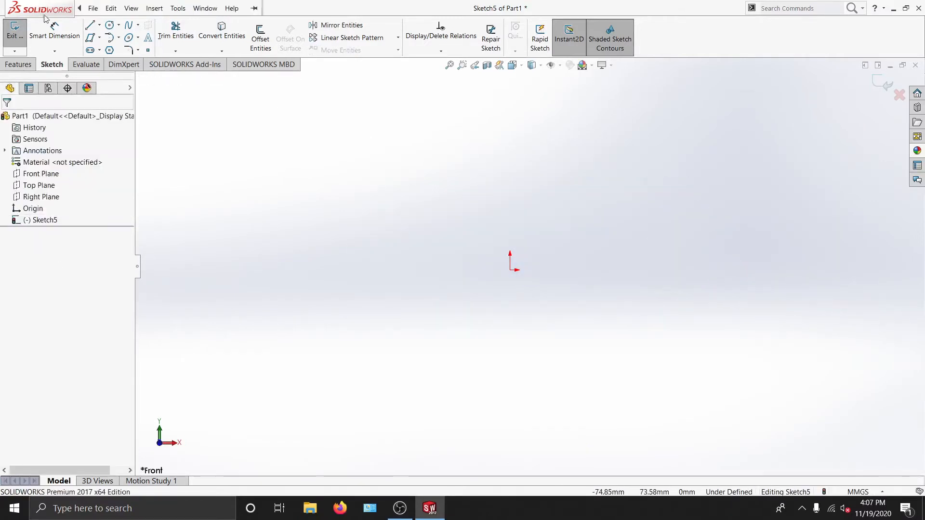
click(95, 25)
click(488, 225)
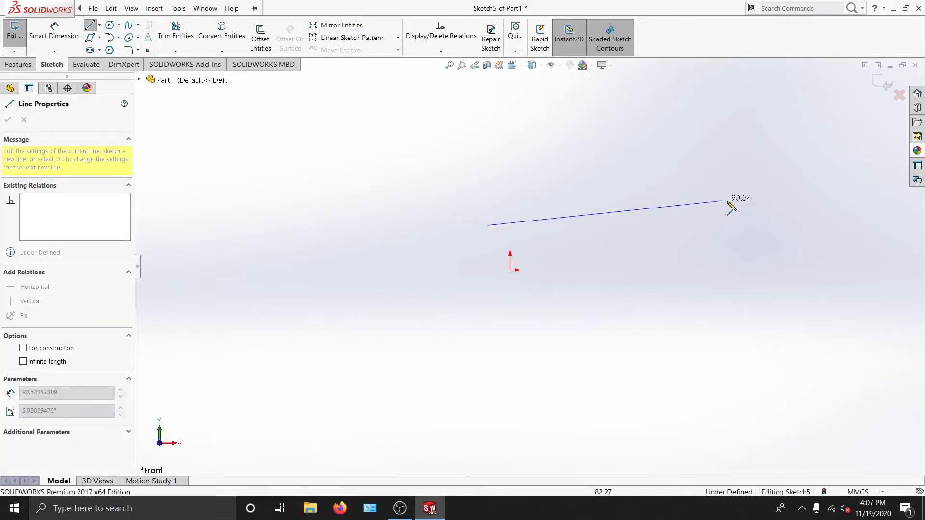
click(773, 225)
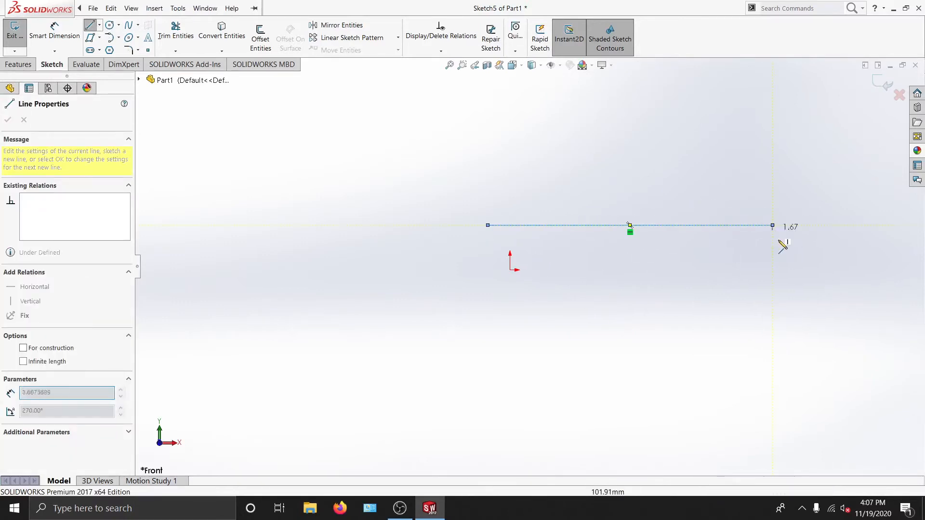
key(Escape)
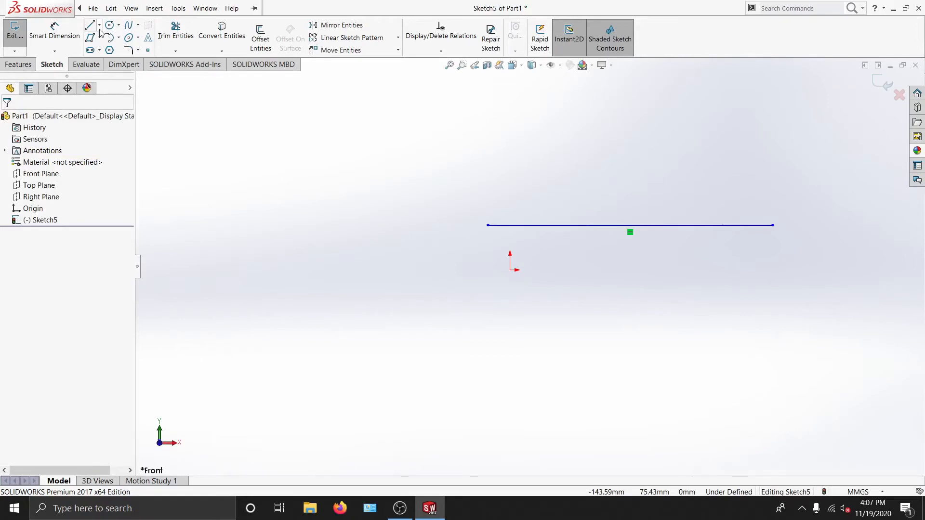
Step: Sketch a horizontal centerline about 110 mm long below the origin, with its ends aligned with those of the solid line
click(99, 25)
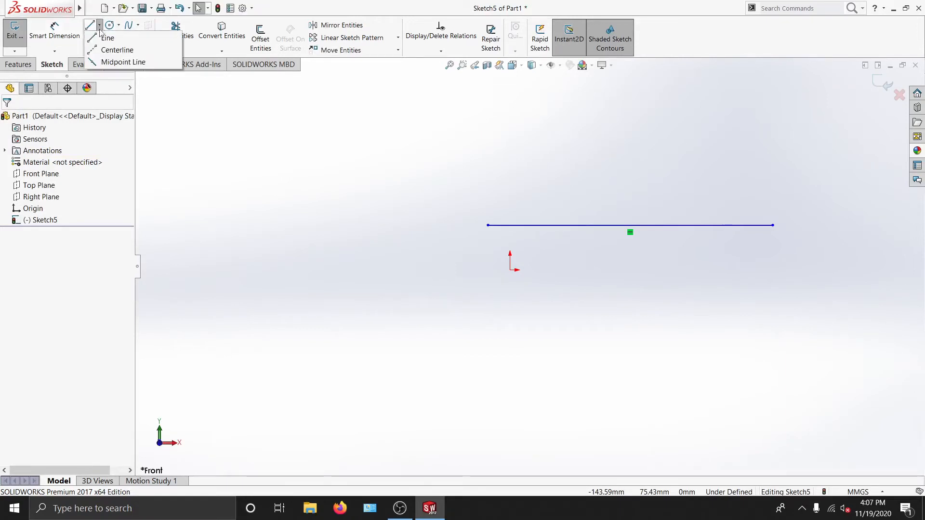
click(124, 51)
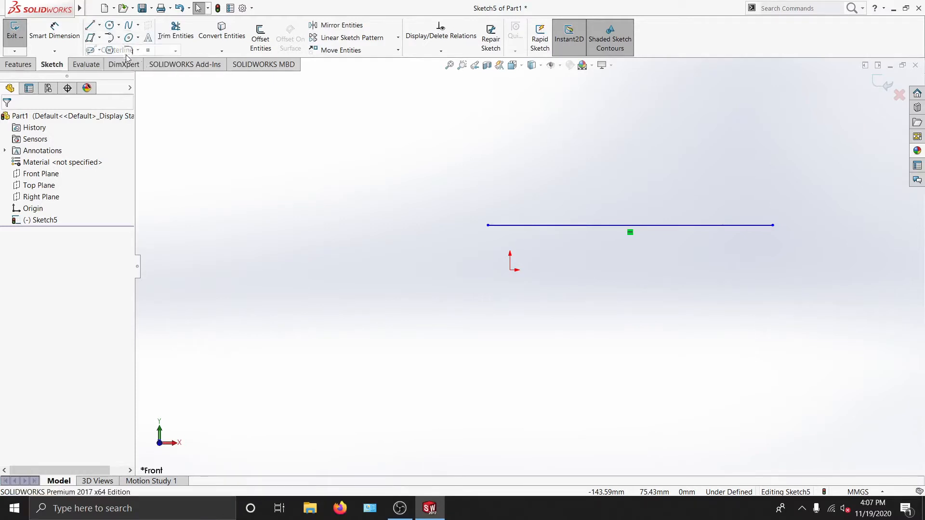
click(489, 289)
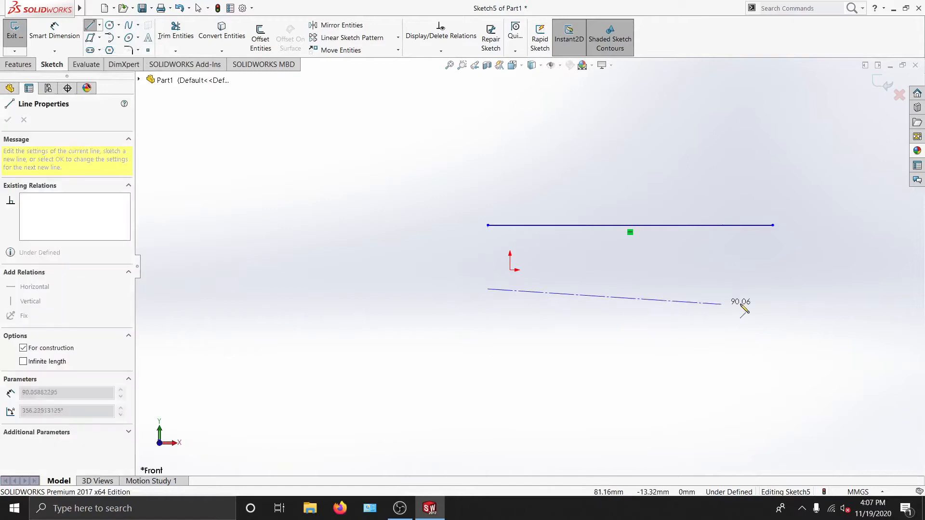
click(773, 289)
key(Escape)
scroll(648, 241, down, 2)
scroll(648, 241, down, 2)
ctrl+middle_drag(657, 233, 463, 262)
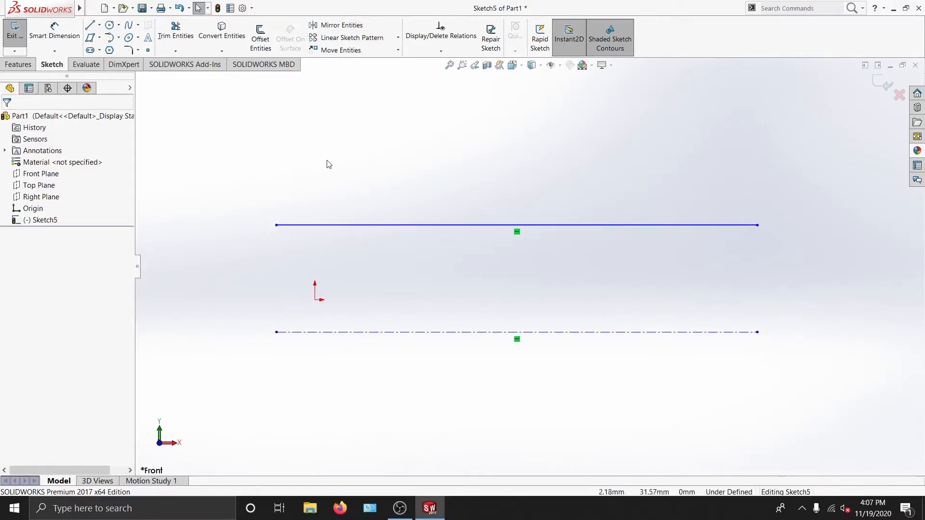
Step: Compare the line properties of the solid line and the centerline, and check the available feature tools
click(720, 225)
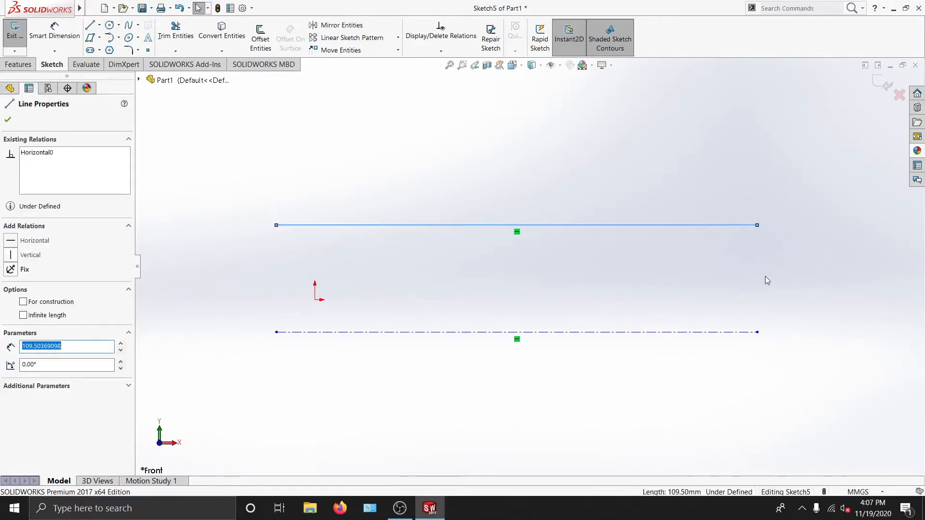
click(645, 362)
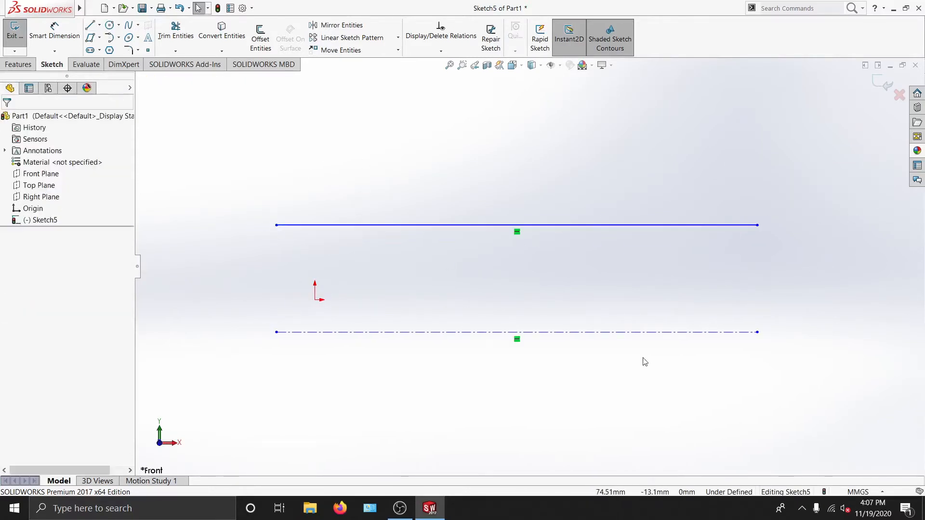
click(666, 333)
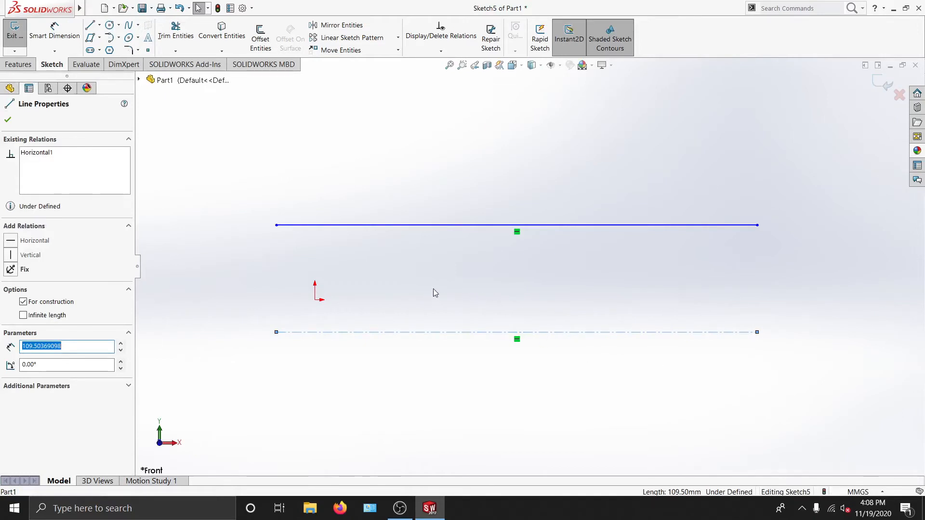
click(415, 264)
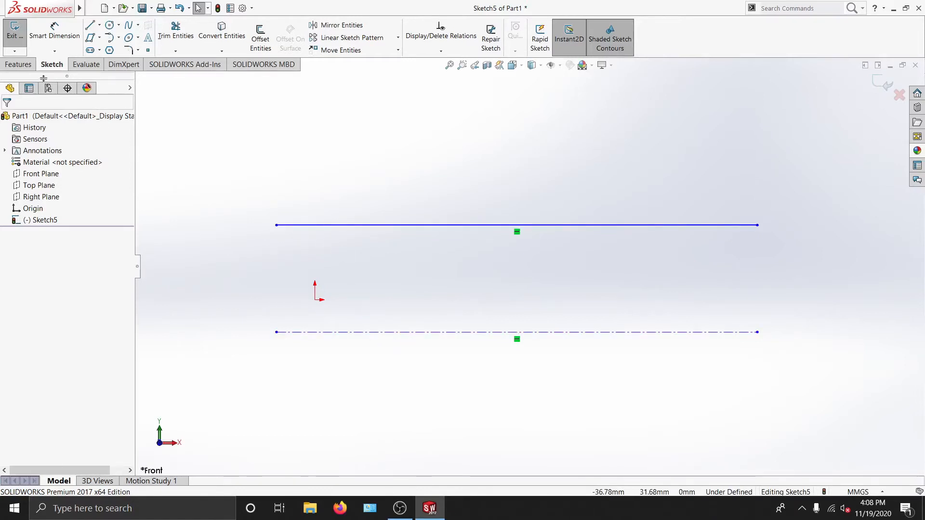
click(30, 66)
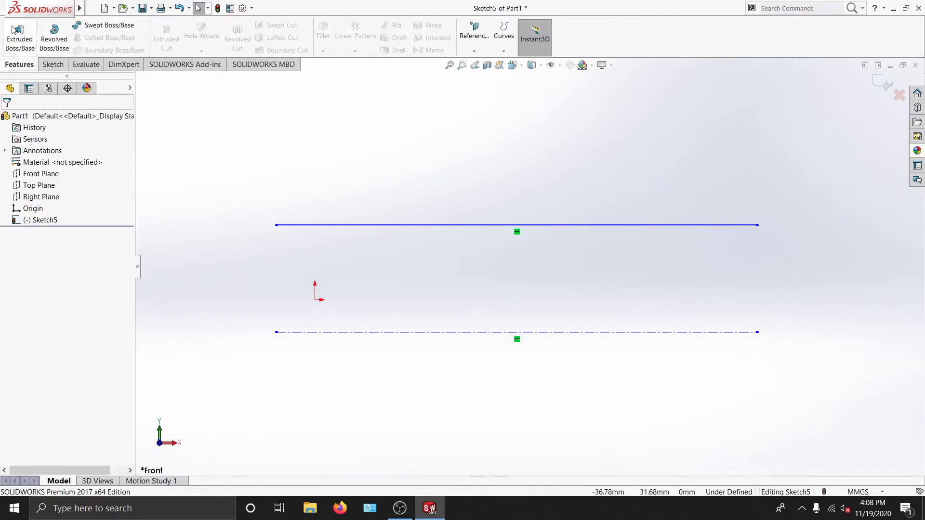
click(53, 65)
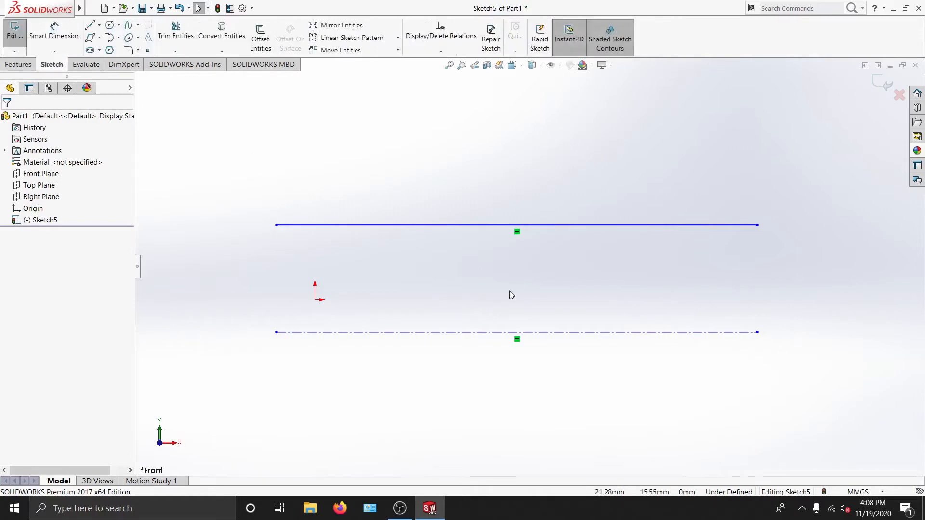
Step: Delete the centerline and convert the remaining solid horizontal line to construction geometry
click(530, 334)
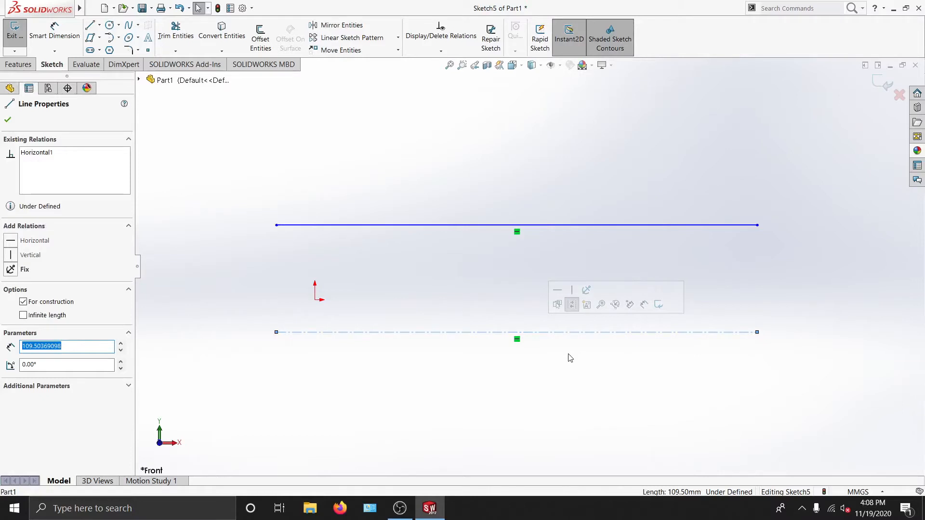
key(Delete)
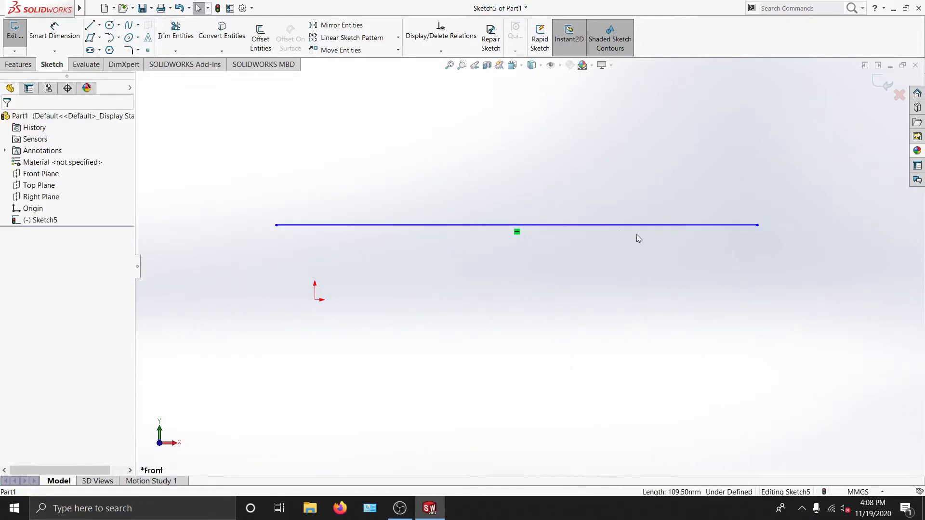
right_click(567, 225)
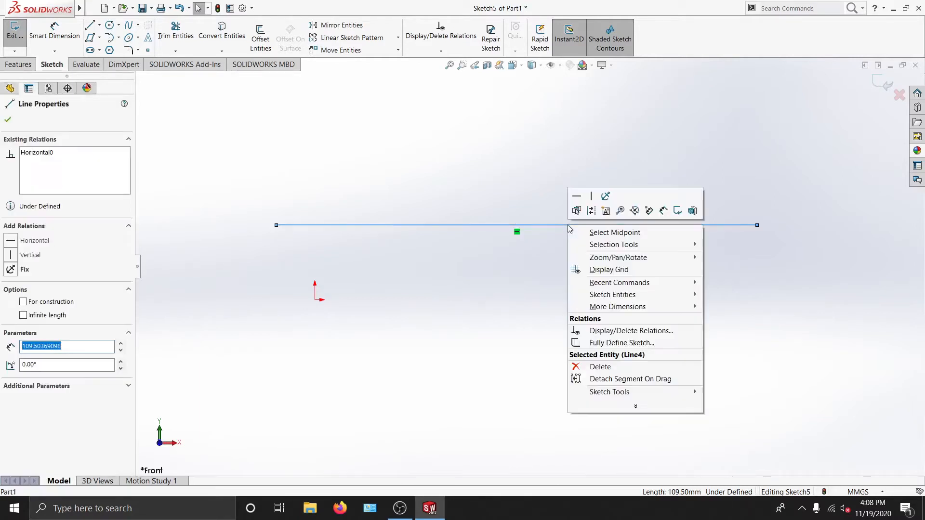
click(592, 212)
click(478, 257)
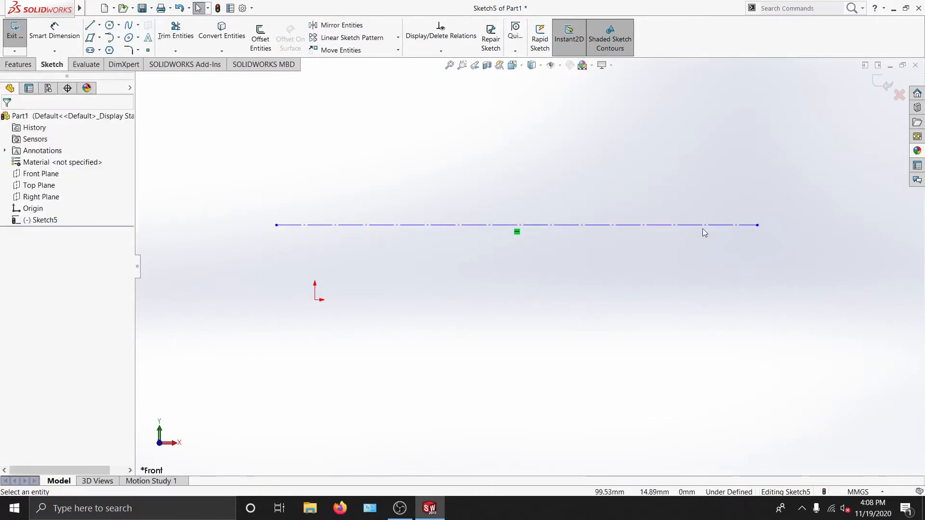
Step: Switch the horizontal construction line back to normal sketch geometry and delete it
right_click(565, 226)
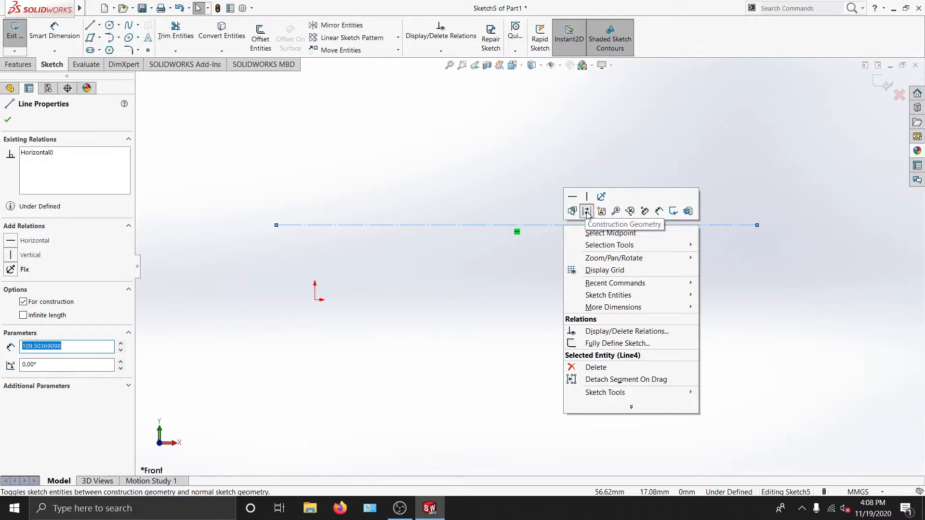
click(587, 211)
mouse_move(518, 204)
ctrl+middle_down()
mouse_move(519, 186)
mouse_move(507, 229)
mouse_move(512, 212)
mouse_move(515, 254)
mouse_move(524, 201)
mouse_move(522, 262)
mouse_move(524, 187)
ctrl+middle_up()
click(511, 229)
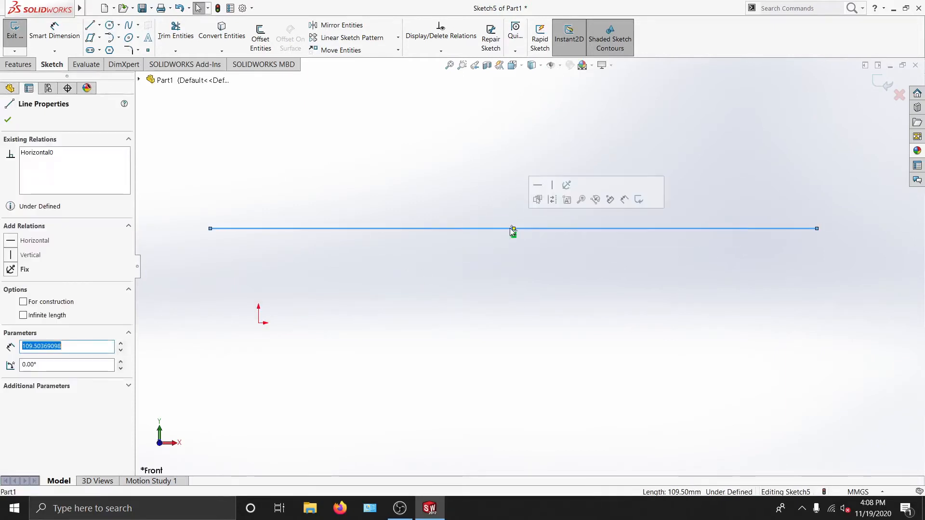
key(Delete)
Step: Sketch a horizontal midpoint line about 136 mm long, centred on the origin
shift+middle_drag(331, 200, 287, 314)
click(99, 25)
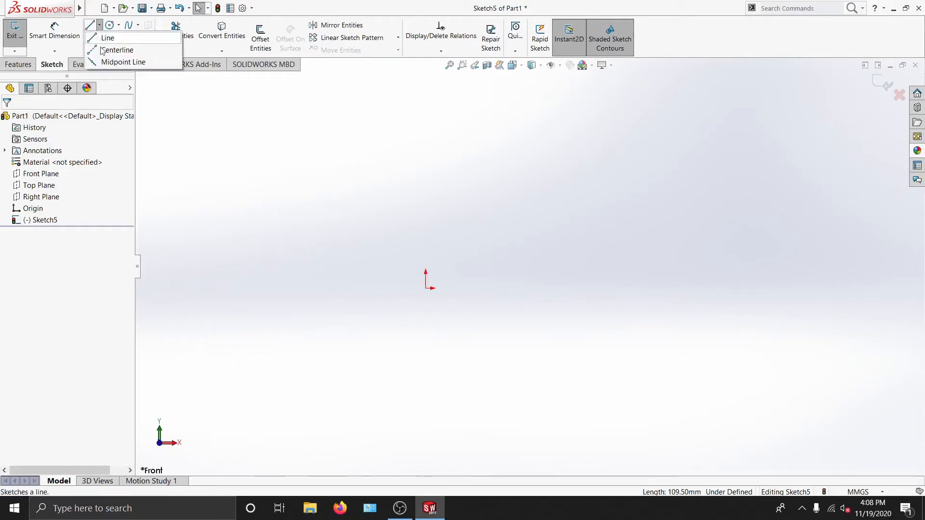
click(123, 62)
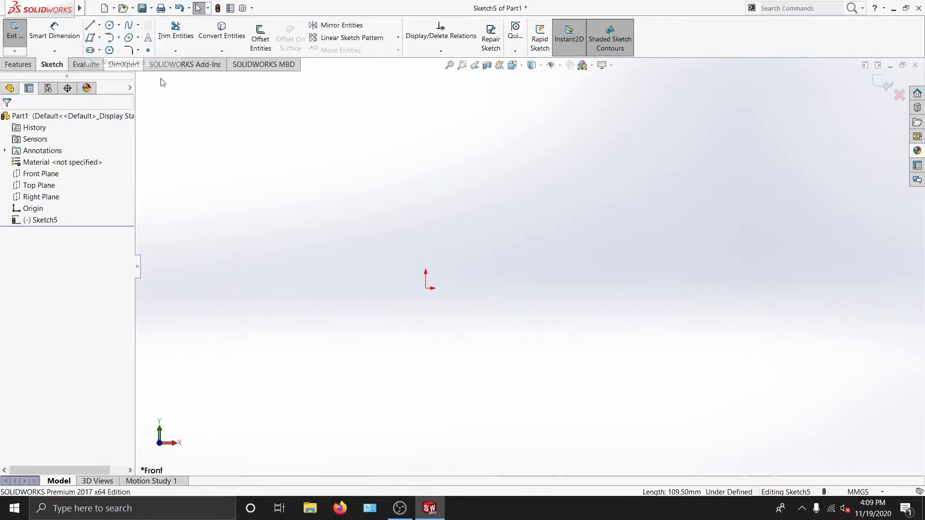
click(426, 289)
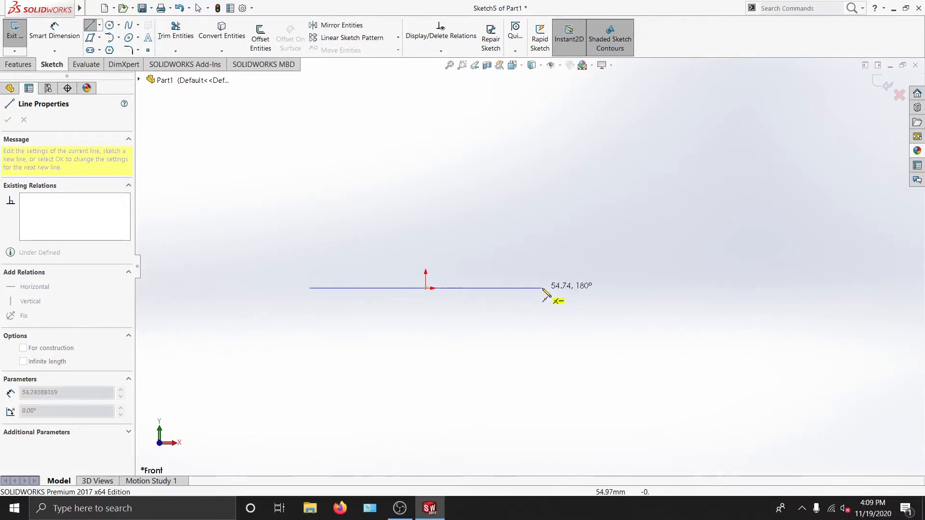
click(571, 288)
key(Escape)
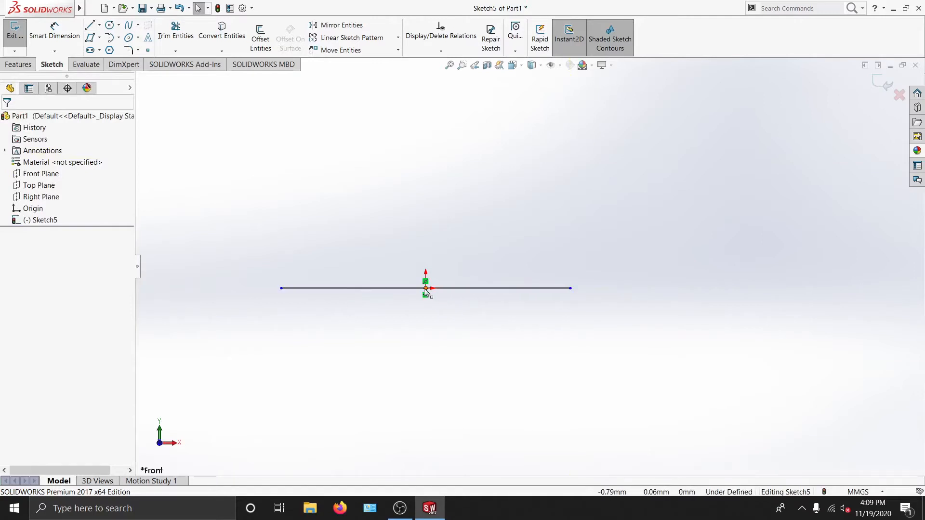
mouse_move(498, 328)
shift+middle_down()
mouse_move(492, 371)
mouse_move(511, 306)
shift+middle_up()
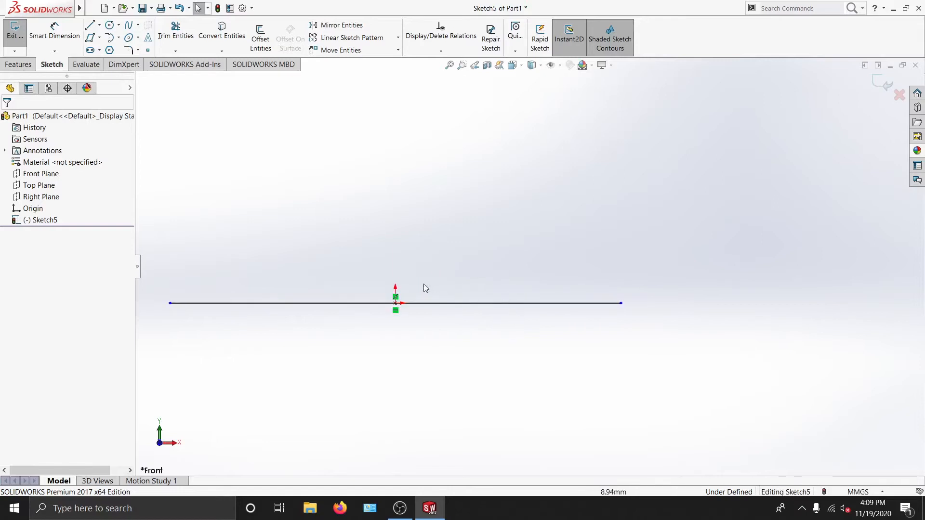
Step: Dimension the full length of the horizontal line, placing the dimension above it and keeping its current value
click(53, 36)
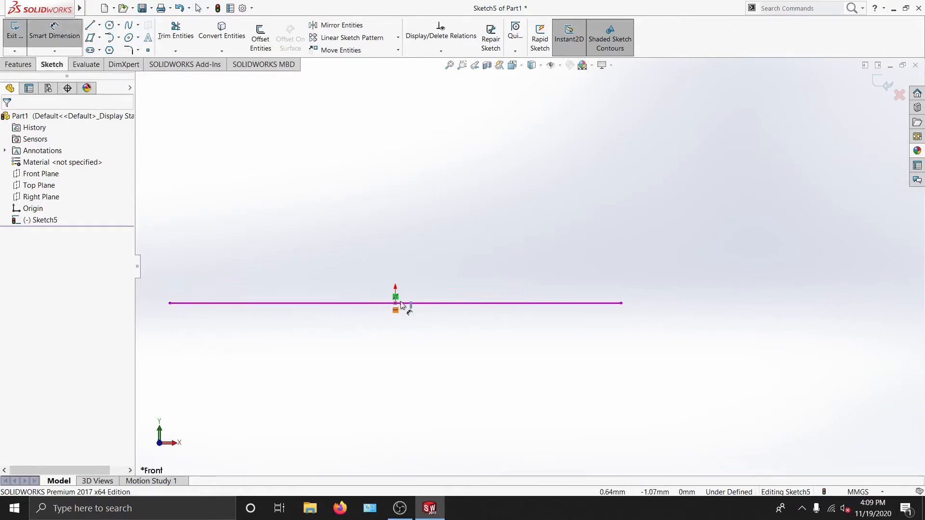
click(502, 304)
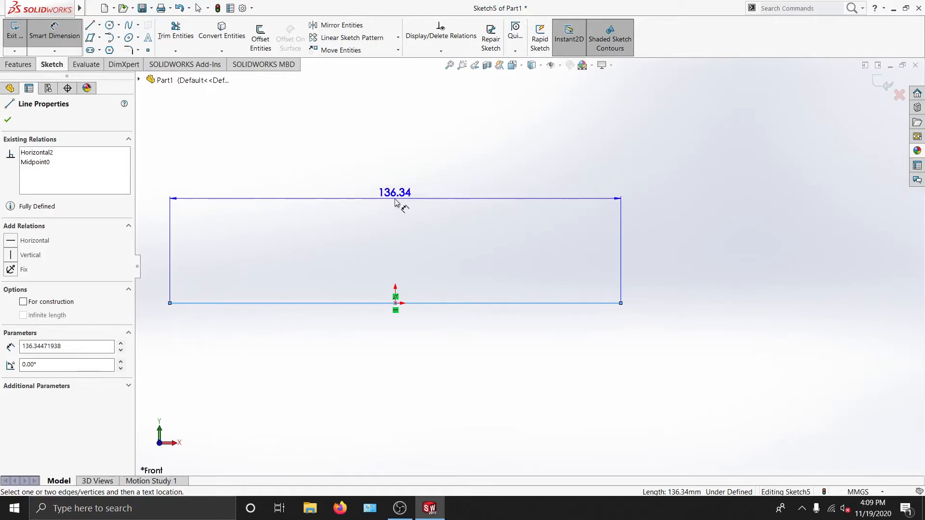
click(404, 198)
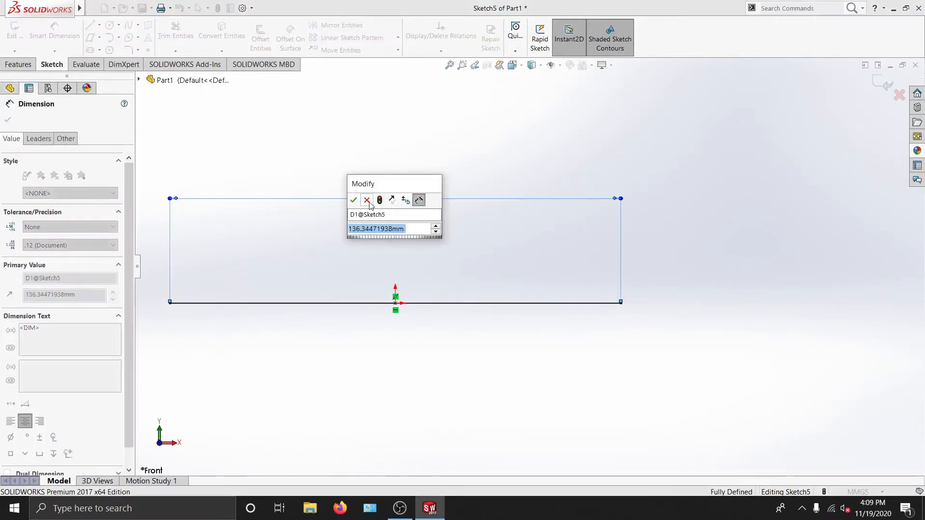
key(Return)
right_click(411, 197)
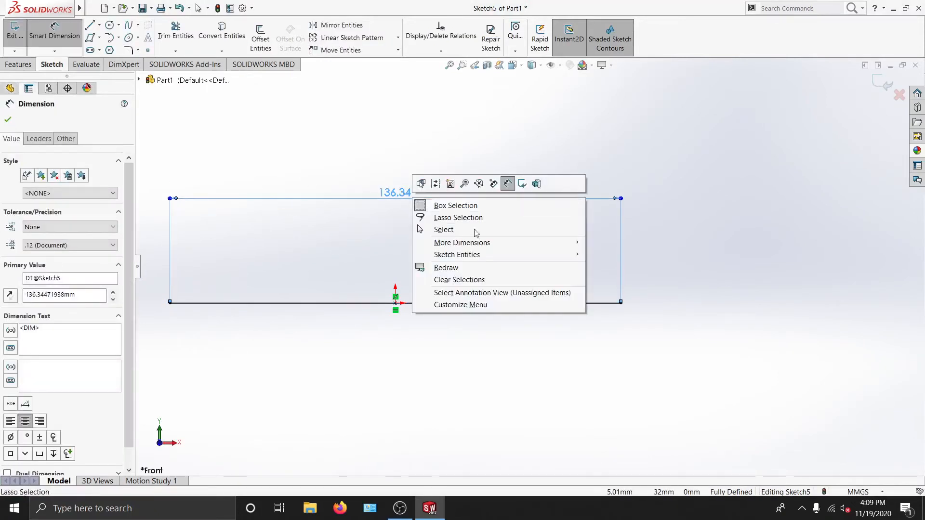
click(352, 216)
Step: Delete the full-length dimension above the line
double_click(409, 197)
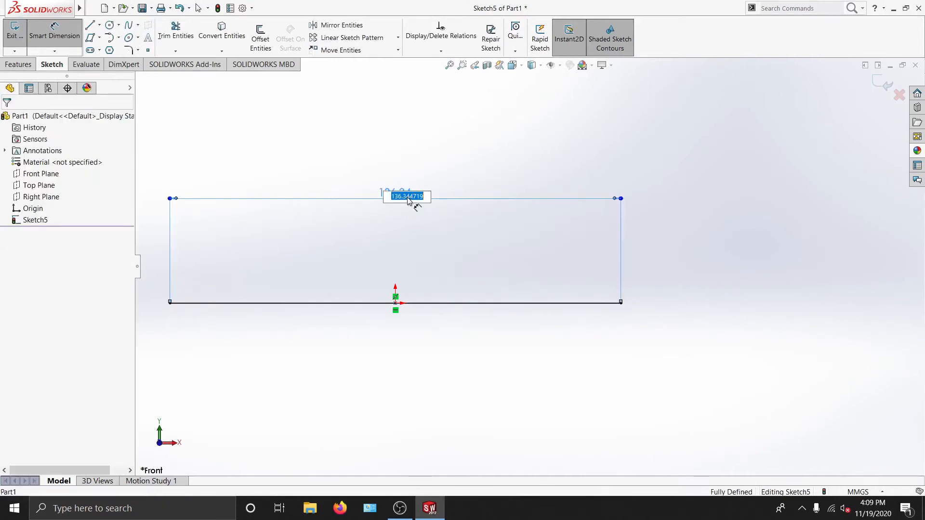
key(Return)
key(Return)
click(478, 198)
key(Delete)
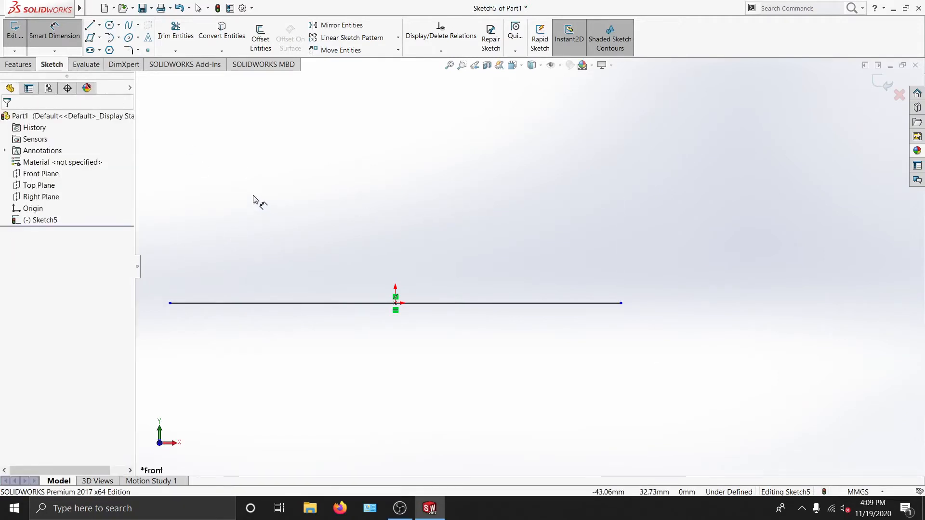
Step: Dimension the distance from the line's left endpoint to the origin as 60 mm, placed above the line
click(170, 303)
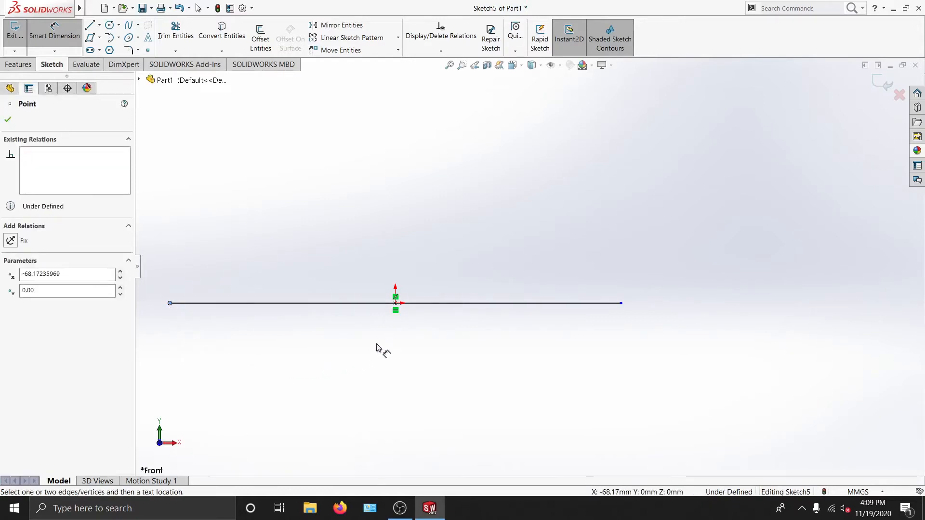
click(395, 304)
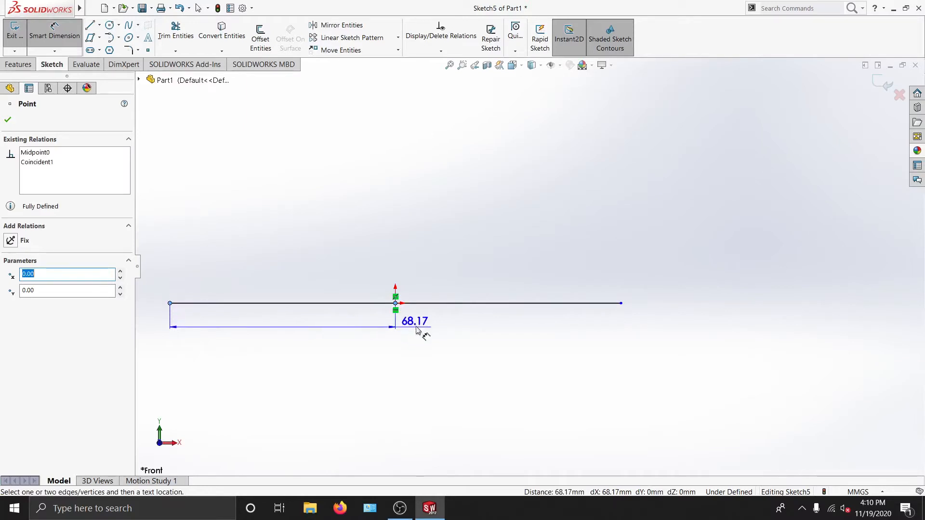
click(263, 202)
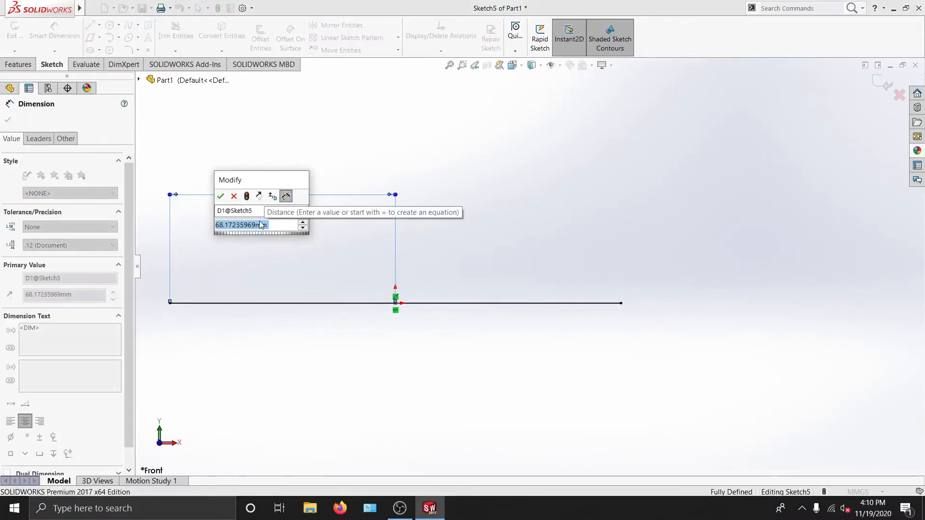
text(60)
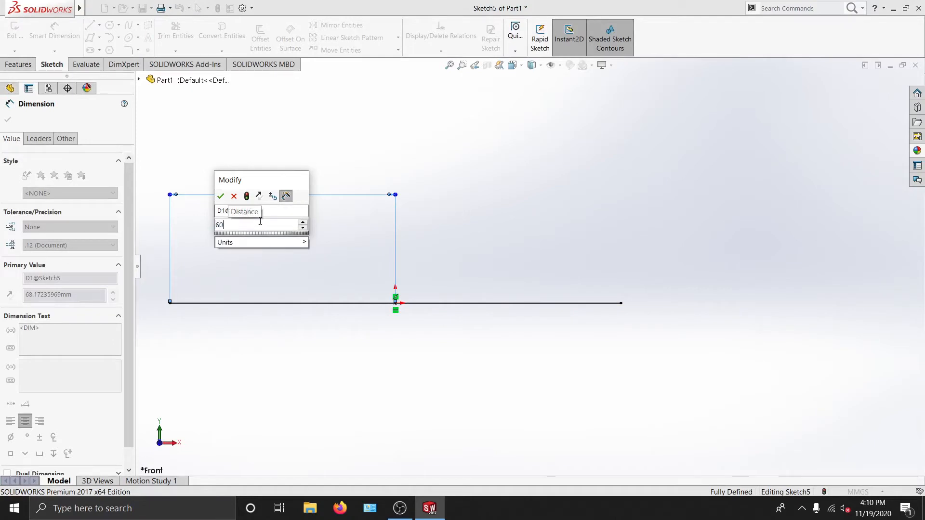
key(Return)
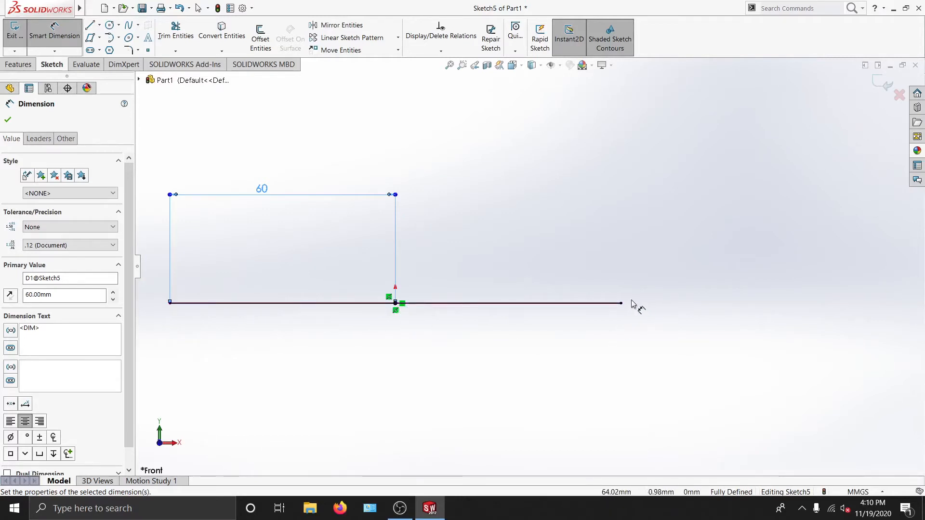
Step: Try adding a second dimension below the line from the origin to its right endpoint, and delete it
click(394, 304)
click(396, 306)
click(535, 388)
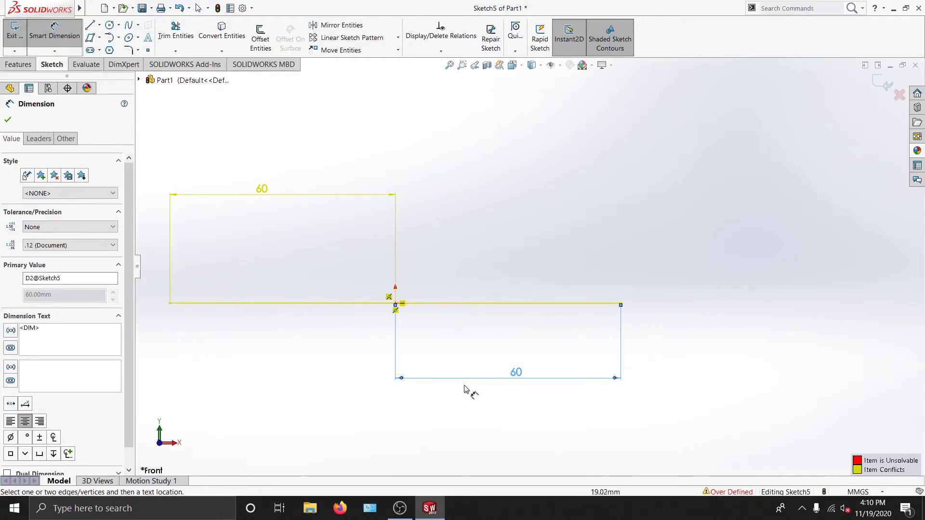
key(Escape)
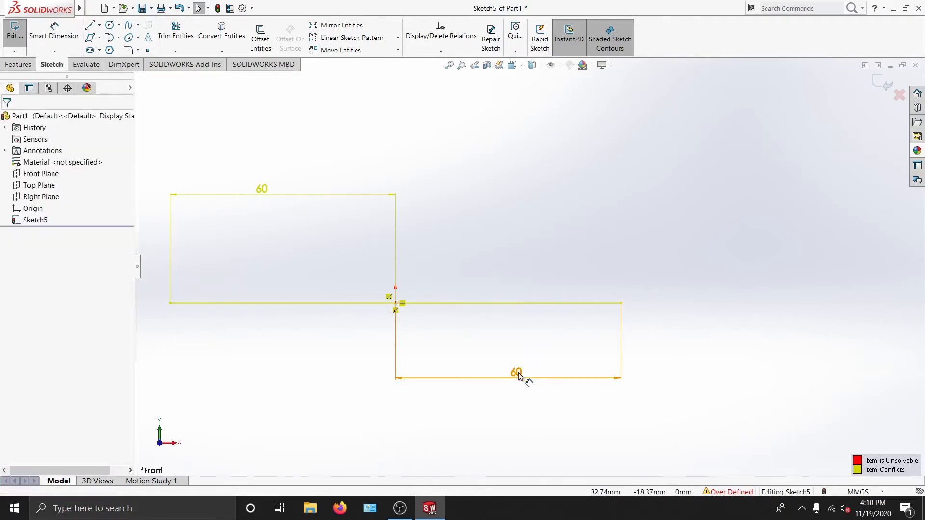
right_click(518, 372)
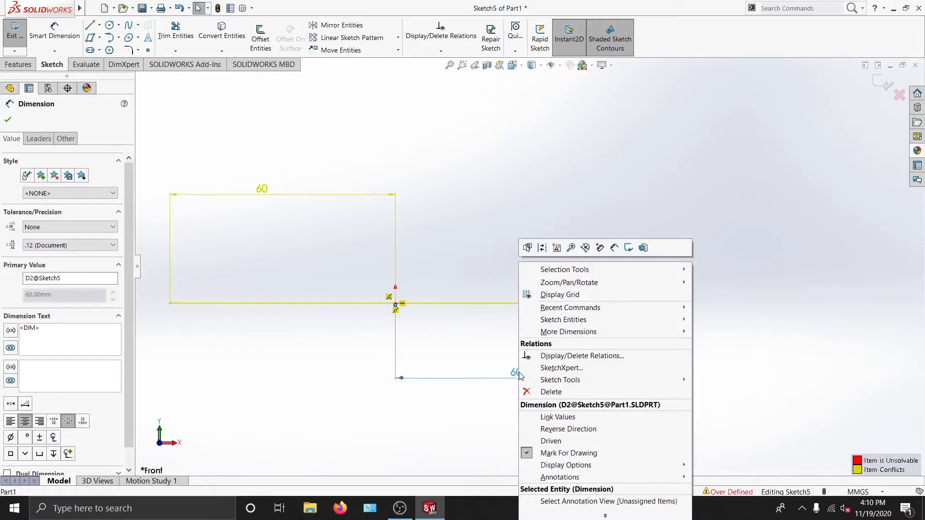
click(551, 392)
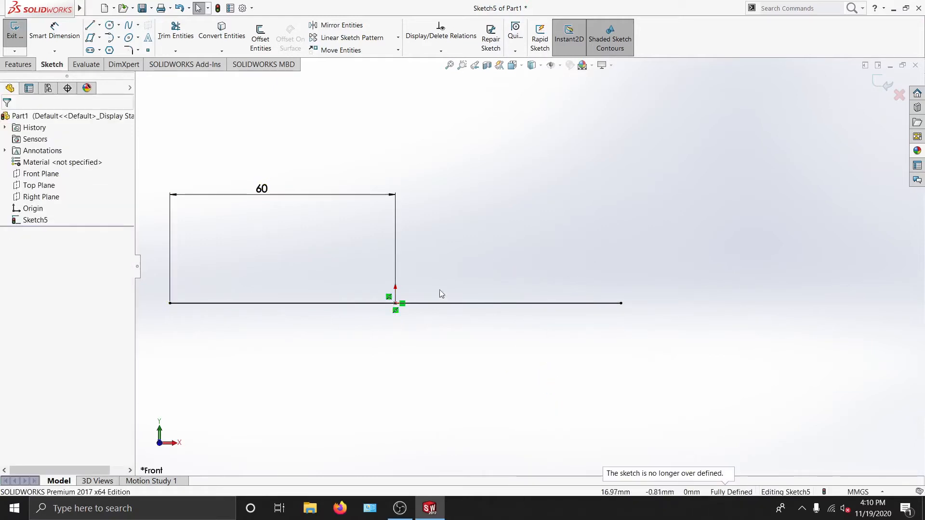
Step: Set the half-length dimension above the line to 50 mm and delete that dimension
click(265, 192)
key(Delete)
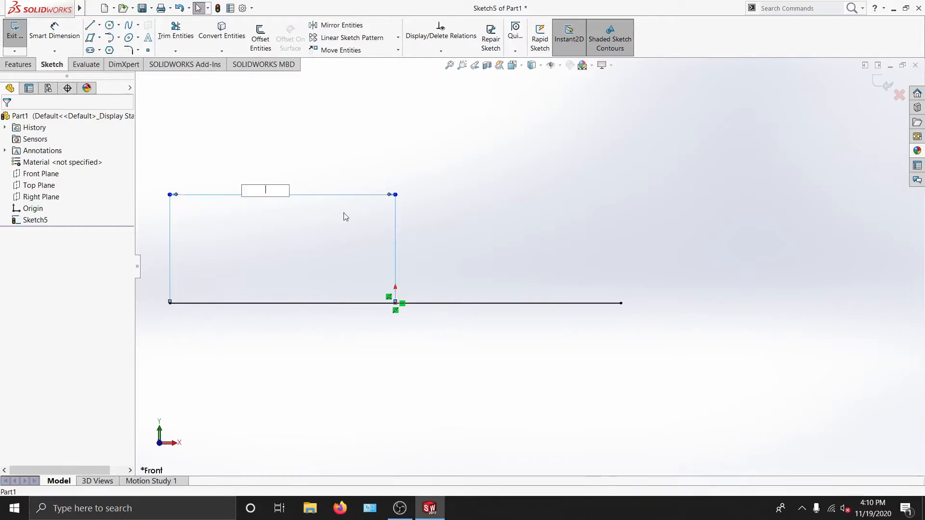
click(334, 207)
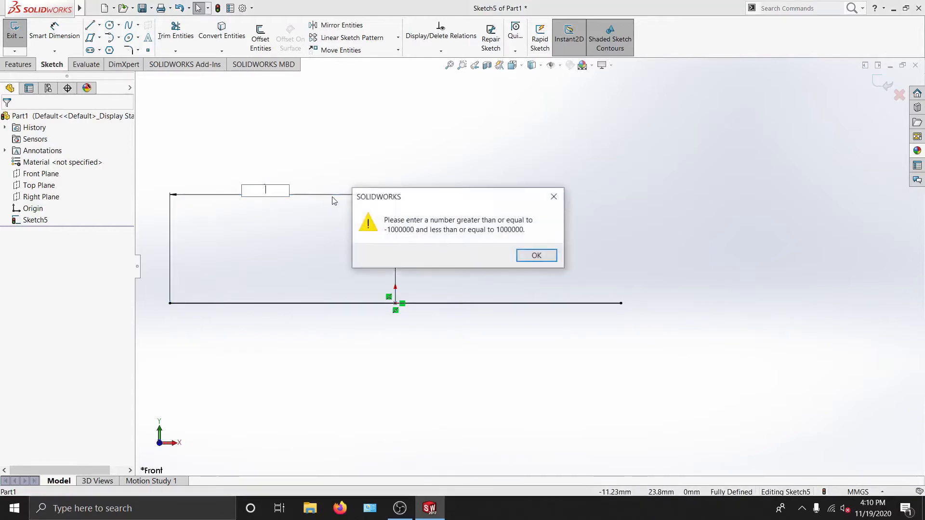
click(536, 255)
click(262, 192)
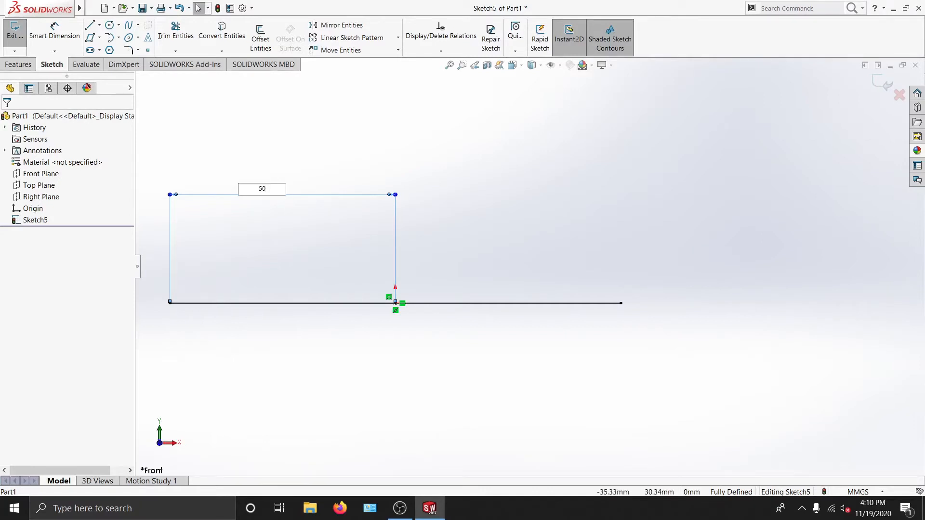
key(Return)
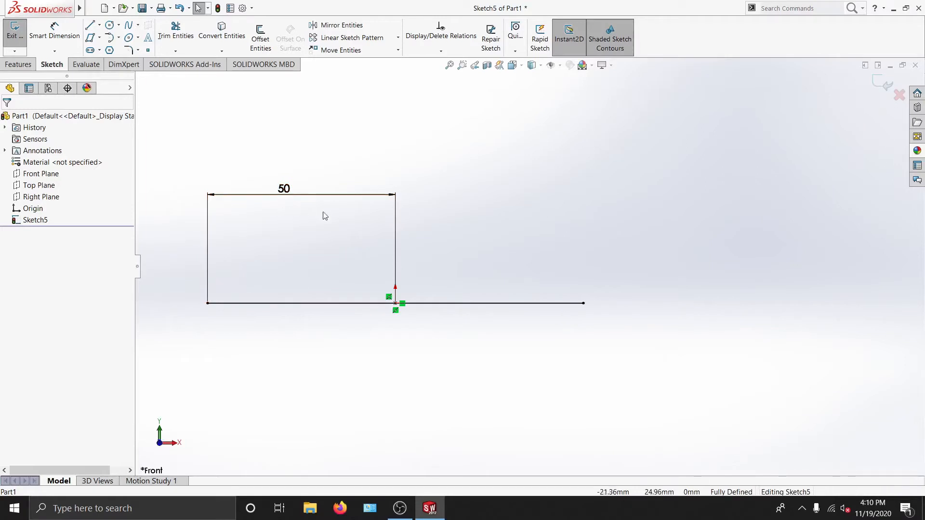
click(396, 222)
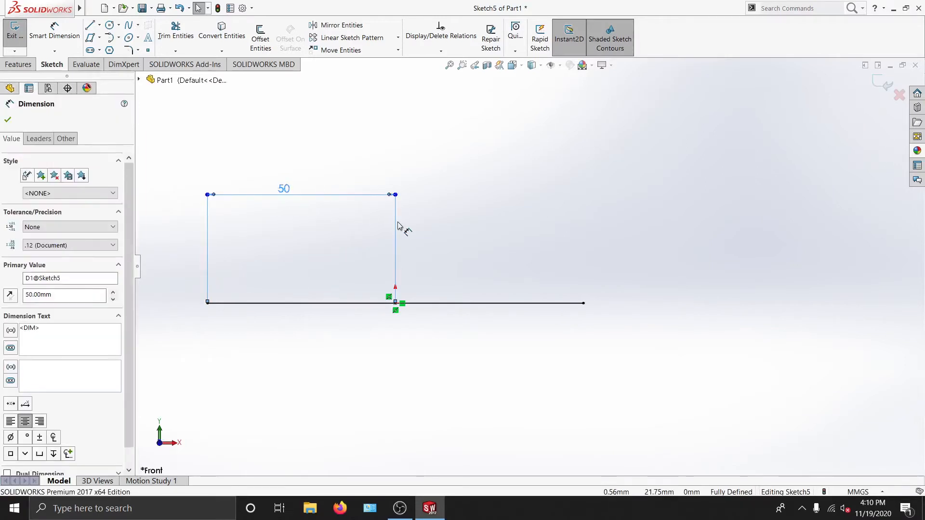
key(Delete)
Step: Dimension the line's full length below it as 60 mm and change the value to 40 mm
click(65, 38)
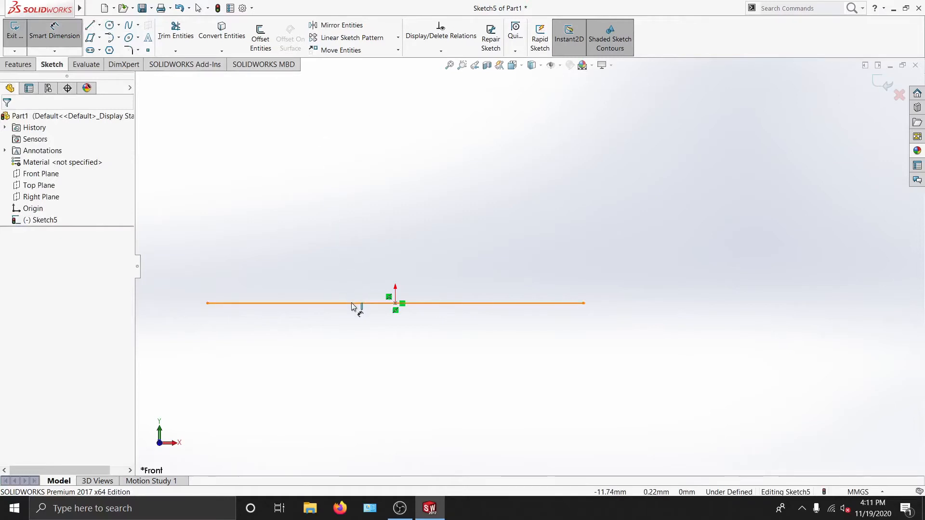
click(369, 304)
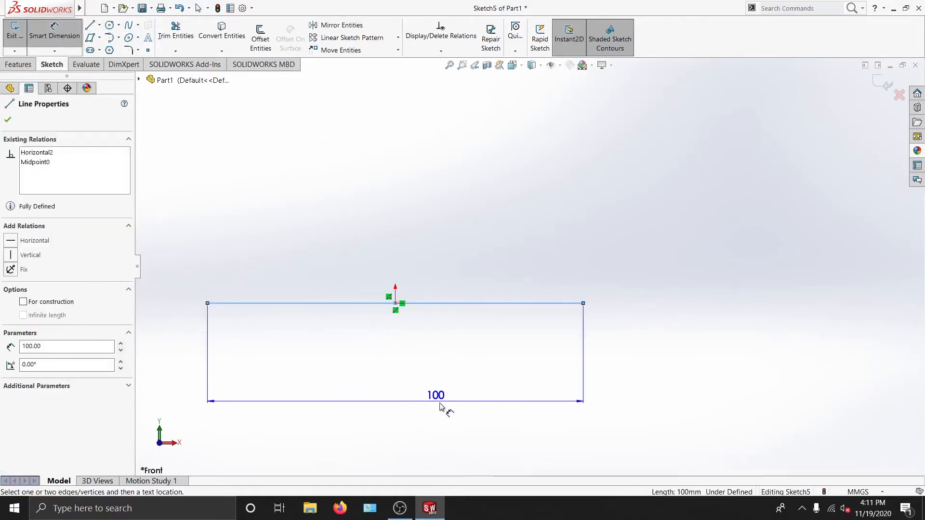
click(403, 392)
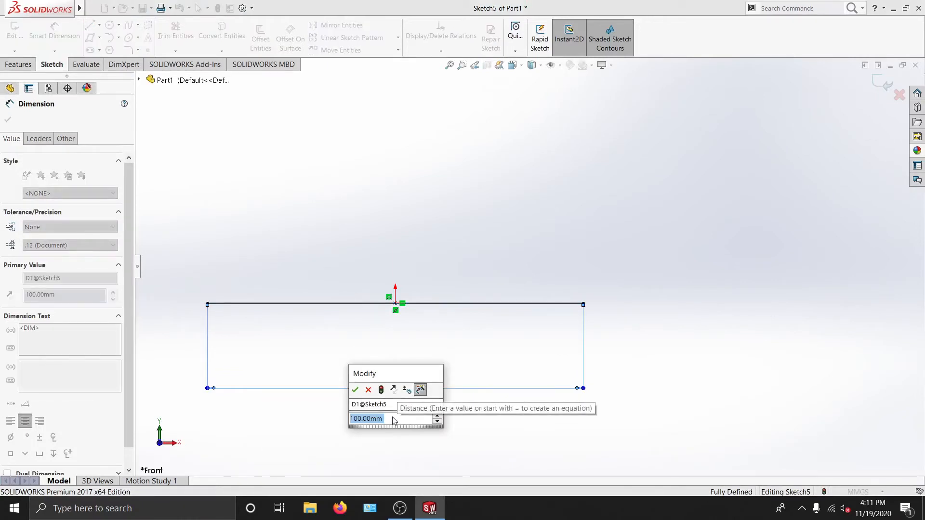
key(Return)
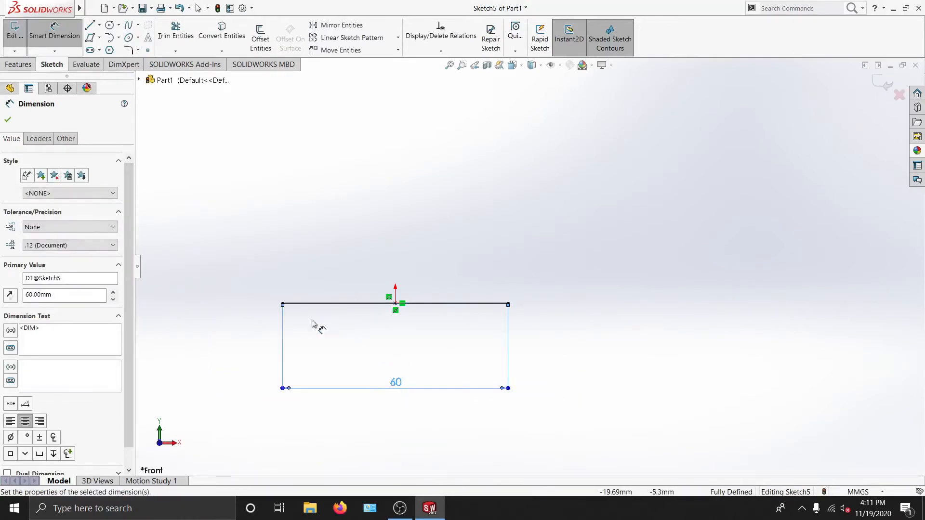
key(Escape)
click(389, 391)
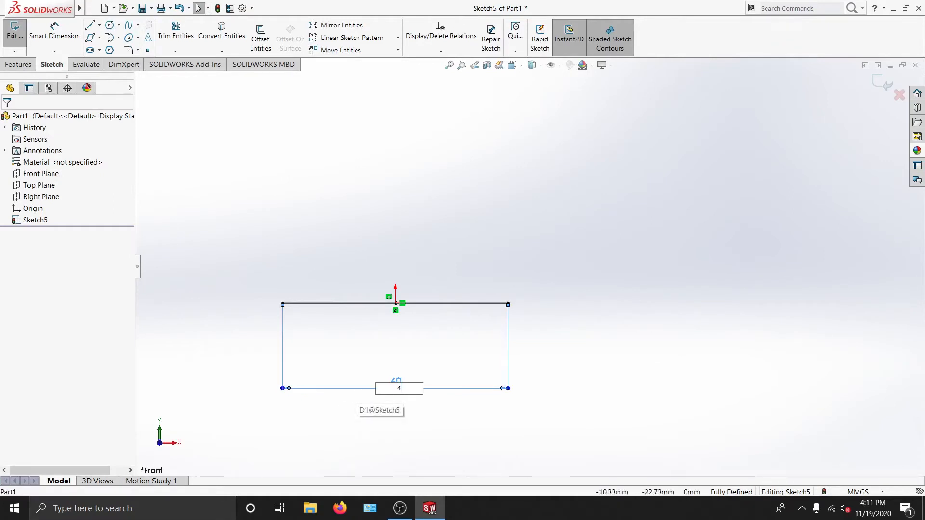
key(Return)
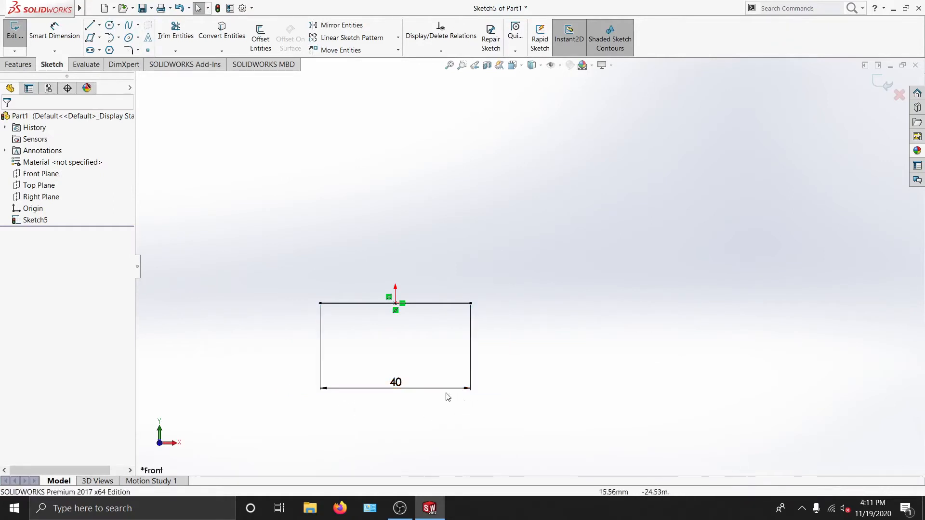
Step: Delete the horizontal line together with its associated length dimension
click(453, 304)
key(Delete)
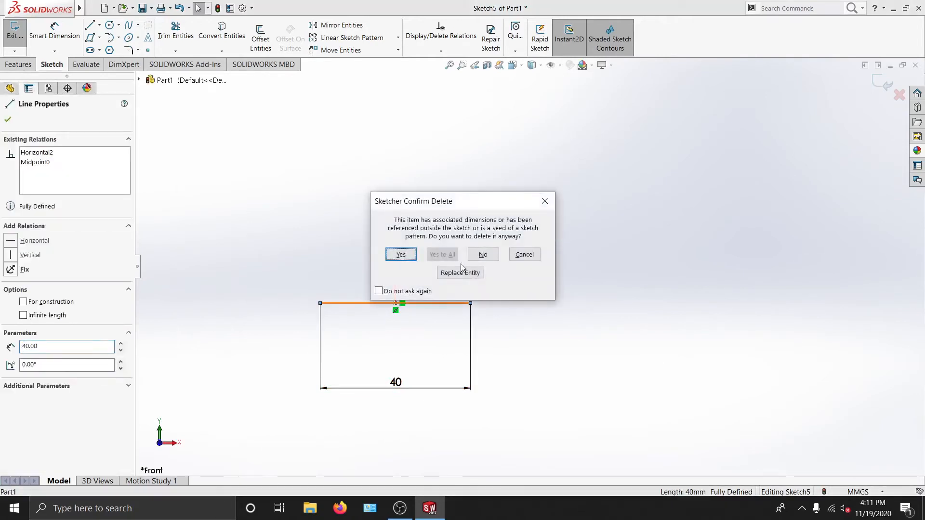
click(399, 258)
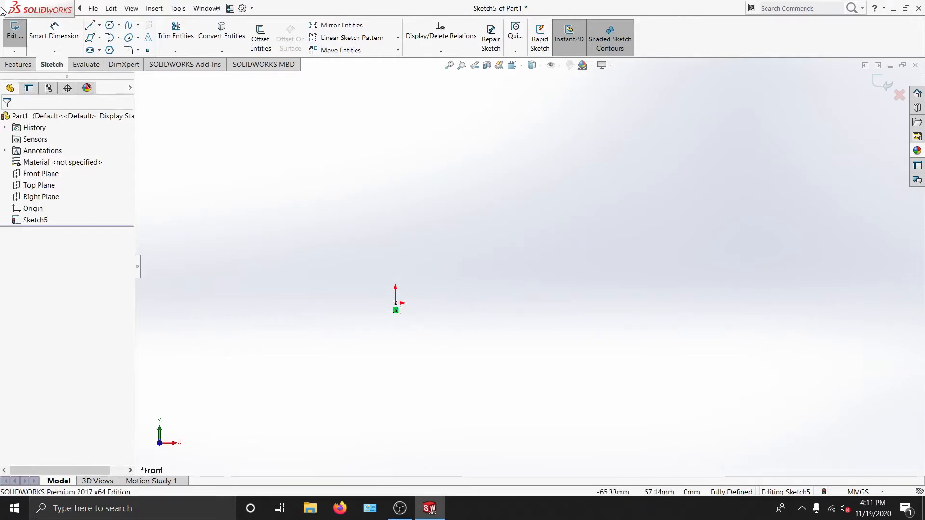
click(60, 54)
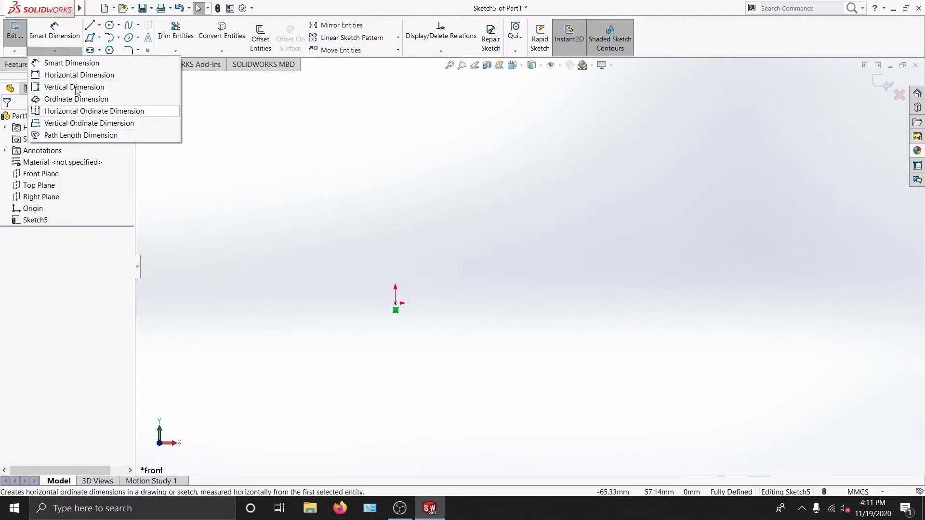
click(367, 151)
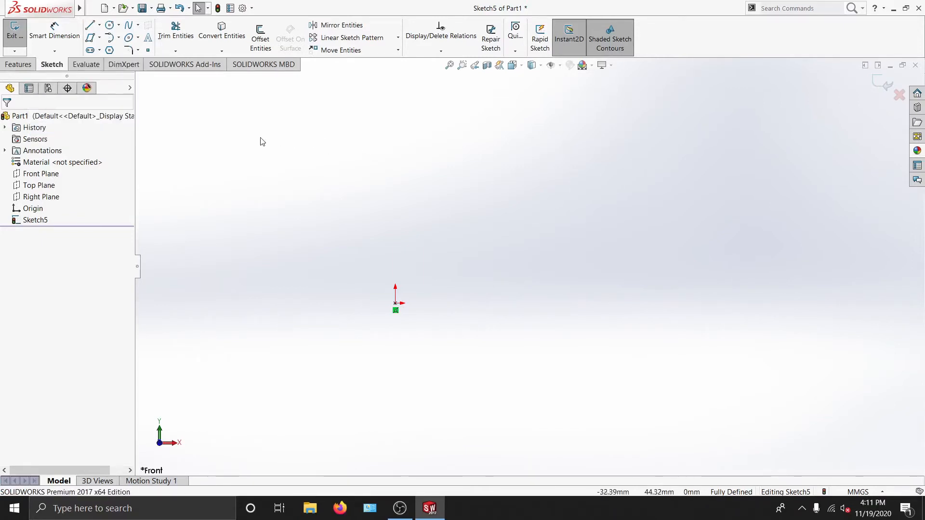
Step: Sketch a horizontal line about 62 mm long from the origin and a second line rising from the origin at about 18°
click(90, 27)
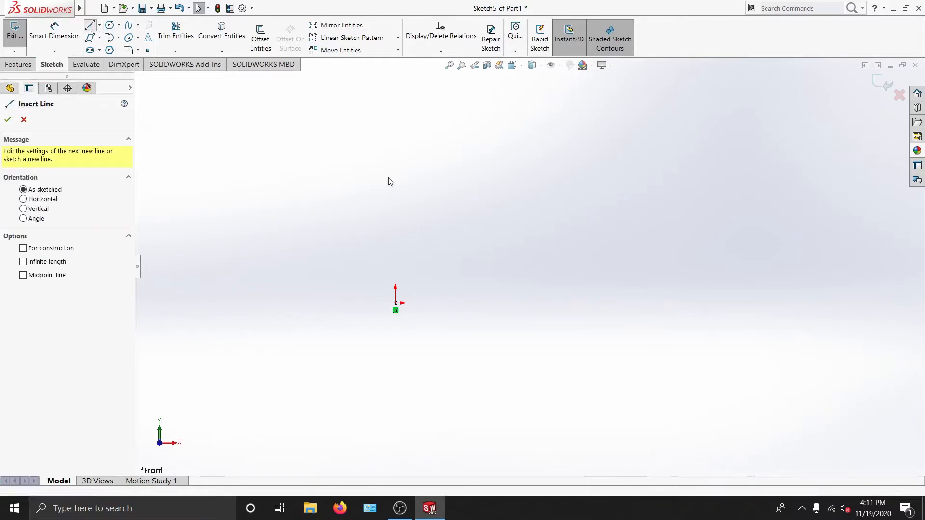
click(395, 303)
click(630, 303)
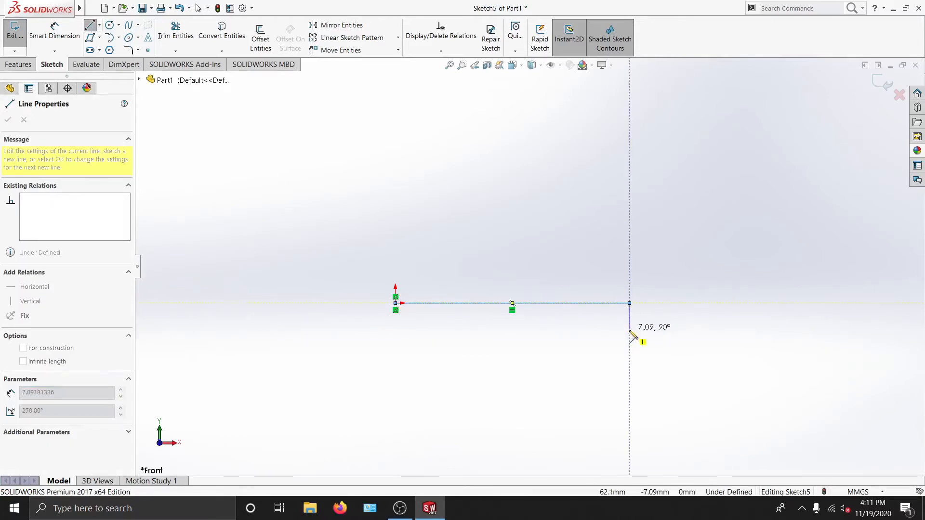
key(Escape)
click(90, 25)
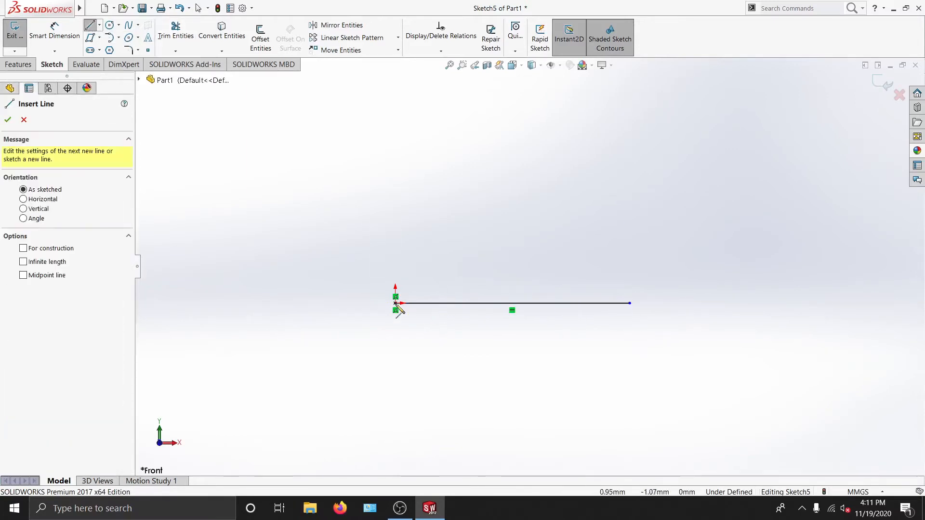
click(396, 303)
key(Escape)
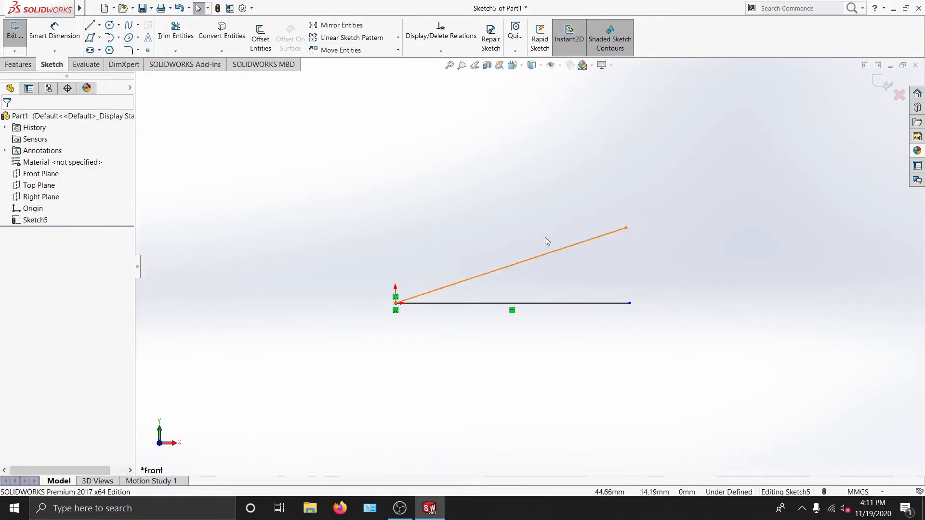
Step: Dimension the angle between the horizontal and inclined lines and set it to 45°
click(70, 36)
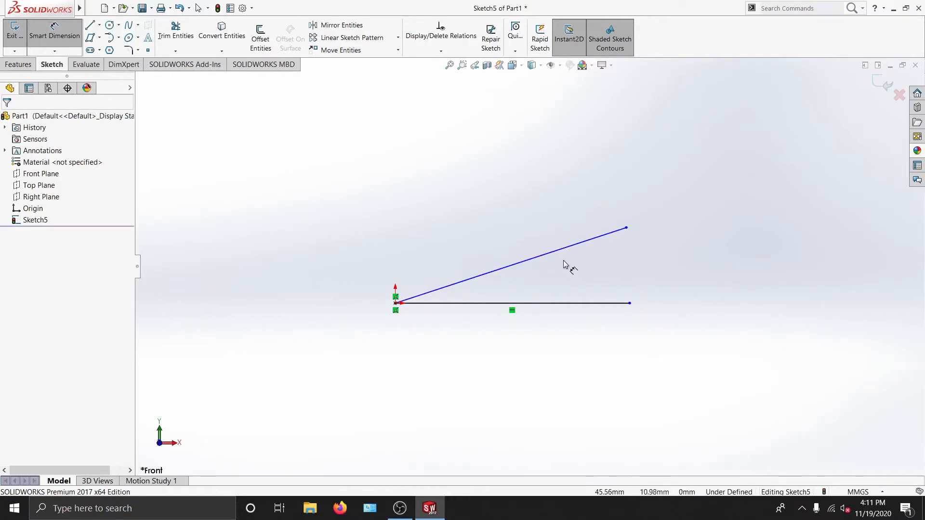
click(542, 258)
click(560, 303)
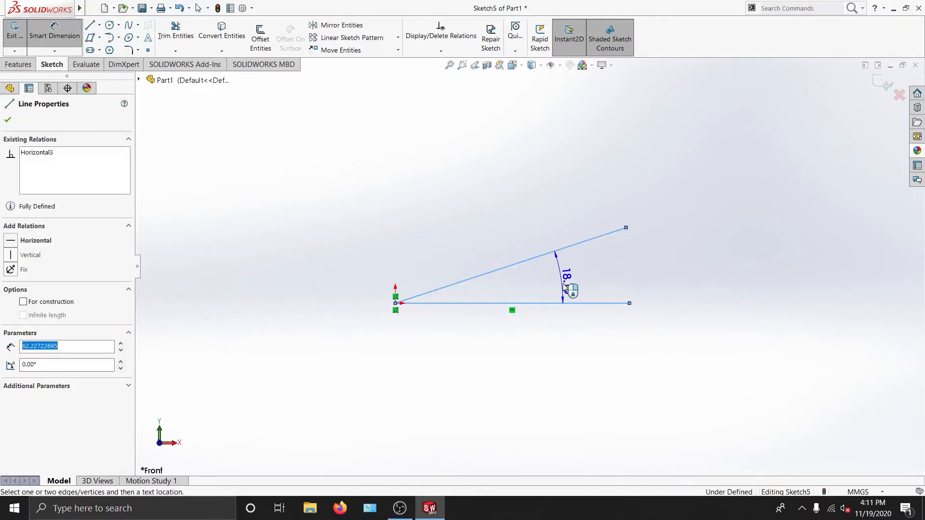
click(599, 282)
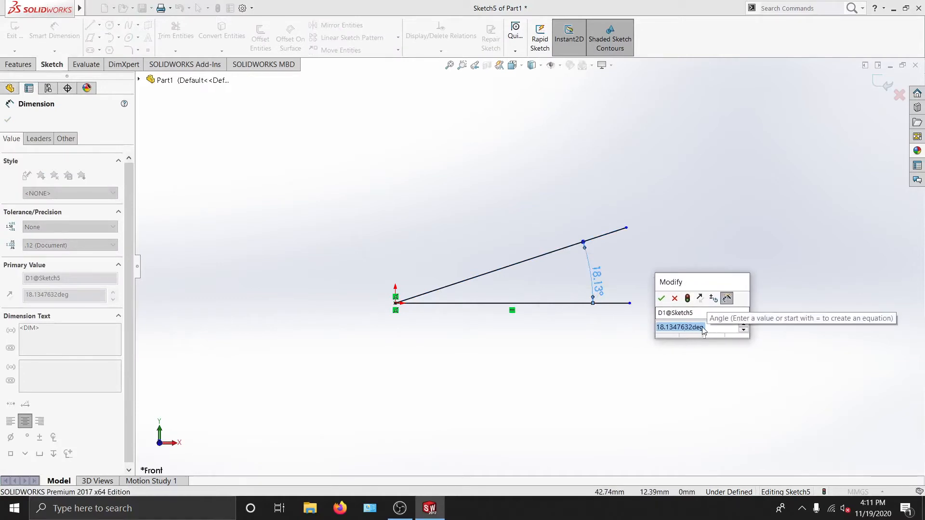
text(45)
key(Return)
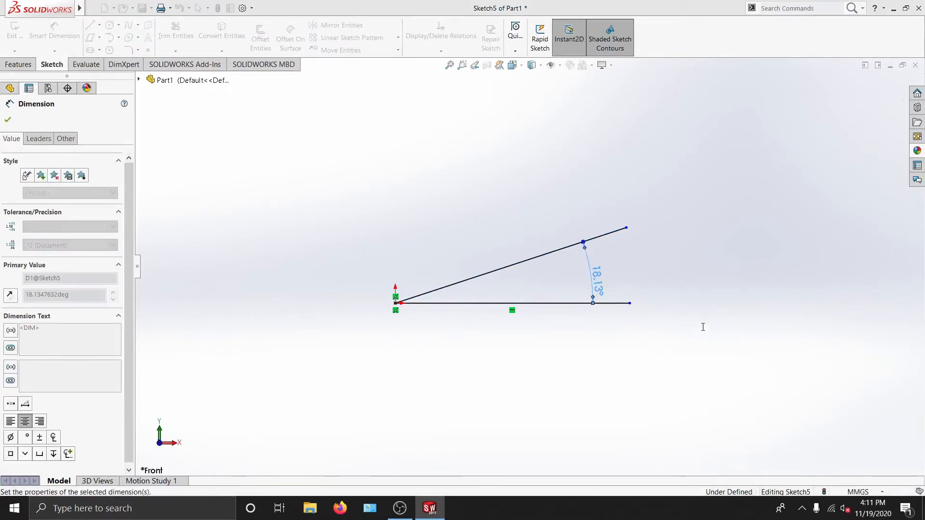
key(Escape)
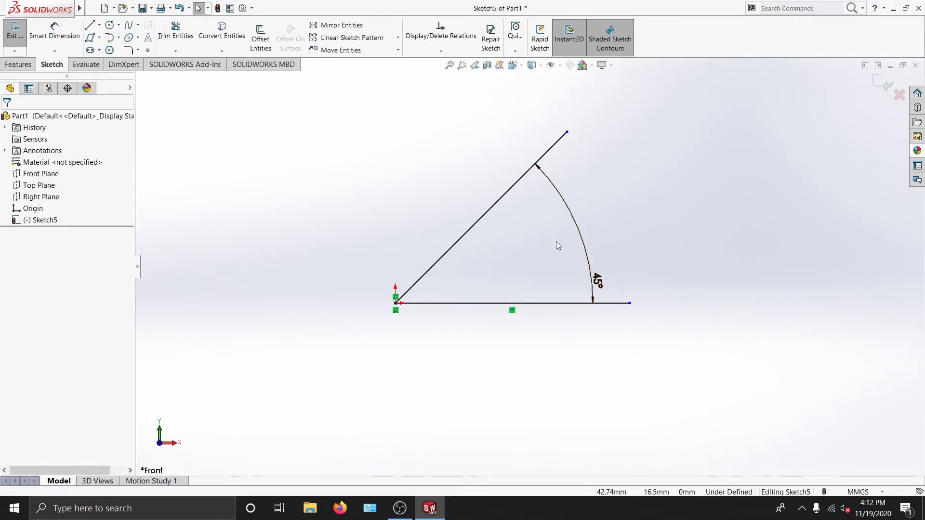
Step: Delete both lines together with their angle dimension
mouse_move(323, 106)
mouse_down()
mouse_move(665, 185)
mouse_move(665, 426)
mouse_up()
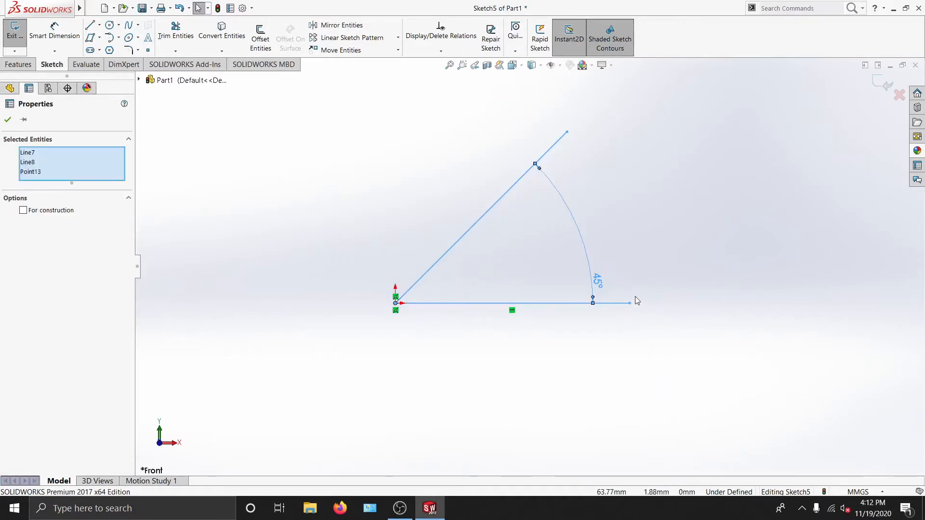
key(Delete)
right_click(407, 182)
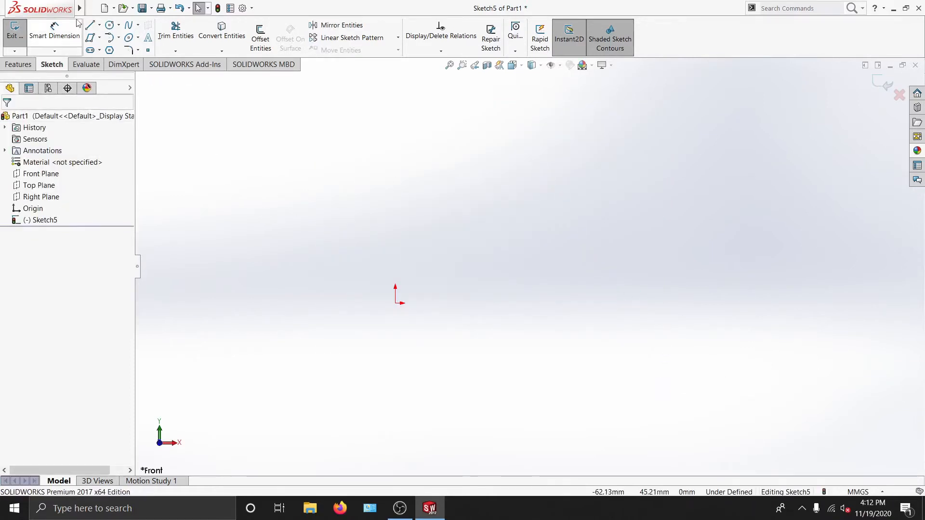
Step: Sketch a centre-point circle at the origin with a radius of about 44 mm
click(119, 26)
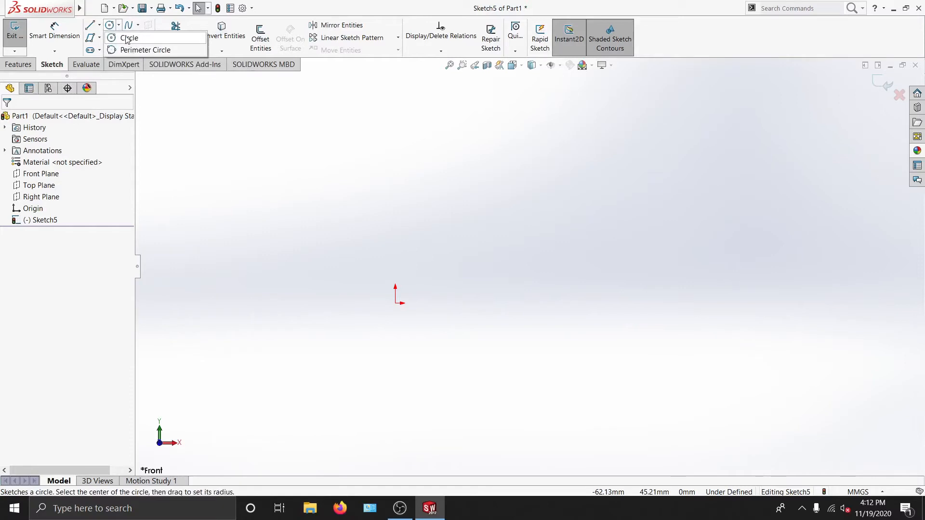
click(126, 38)
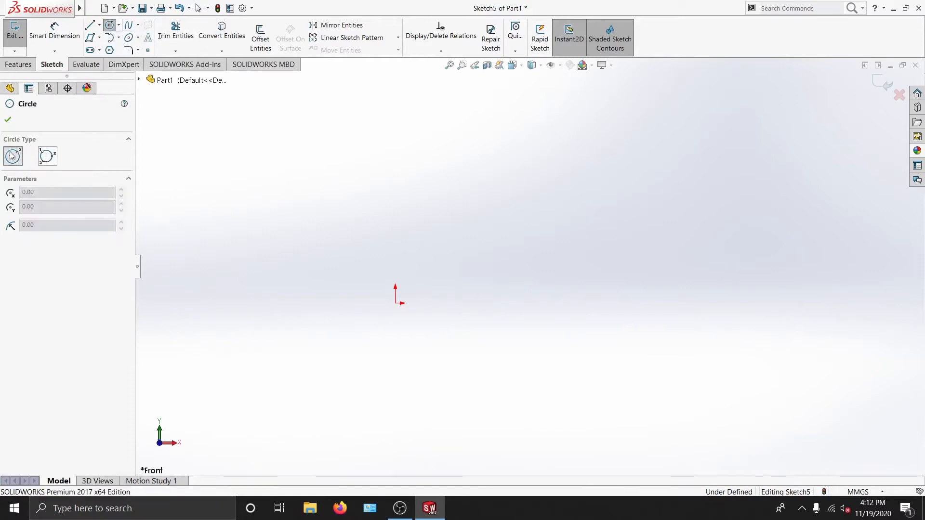
click(396, 304)
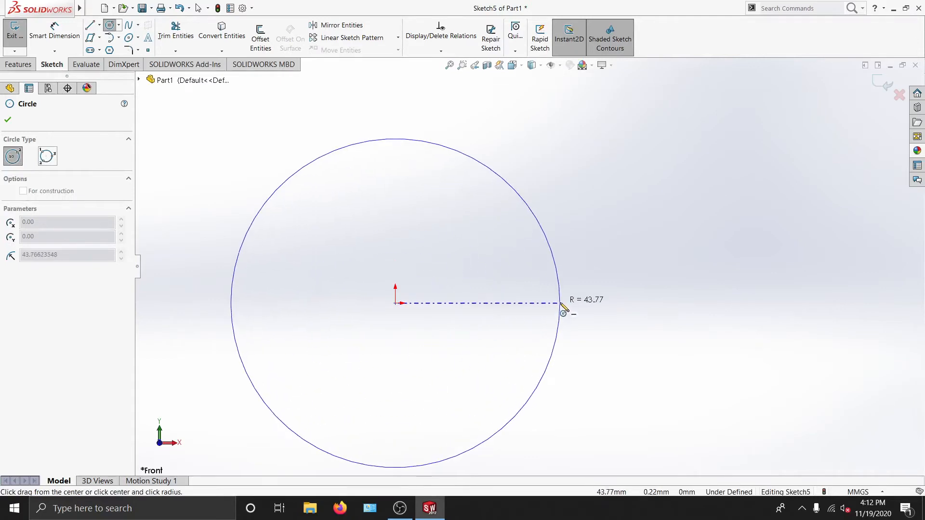
click(596, 311)
key(Escape)
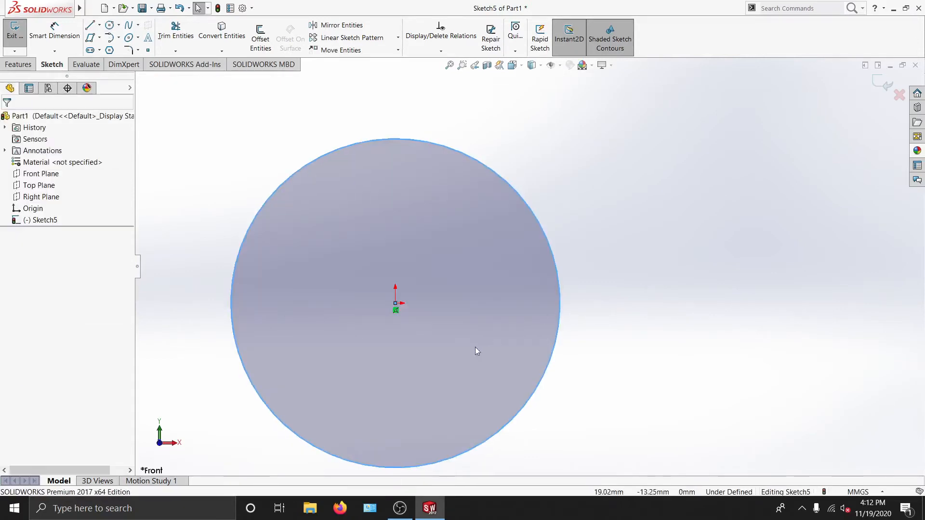
Step: Examine the circle's centre coordinates and radius in its properties
click(561, 320)
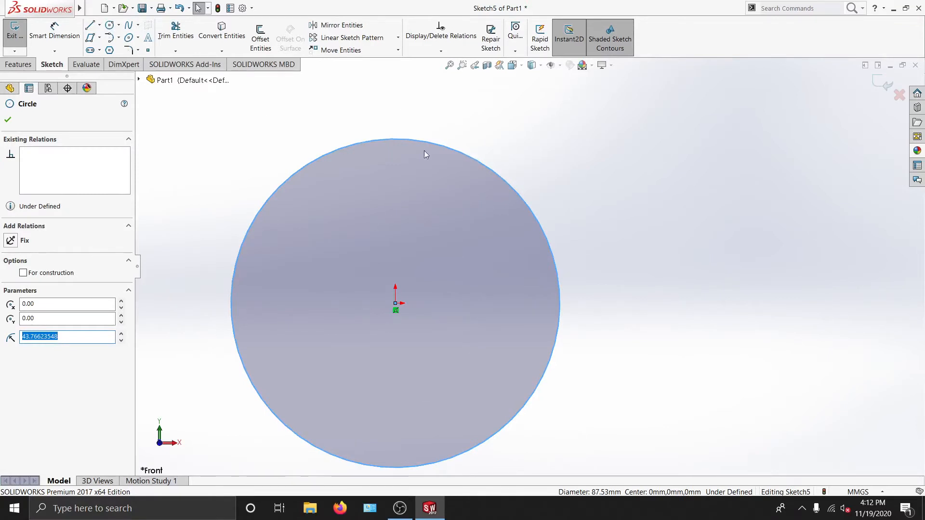
click(94, 384)
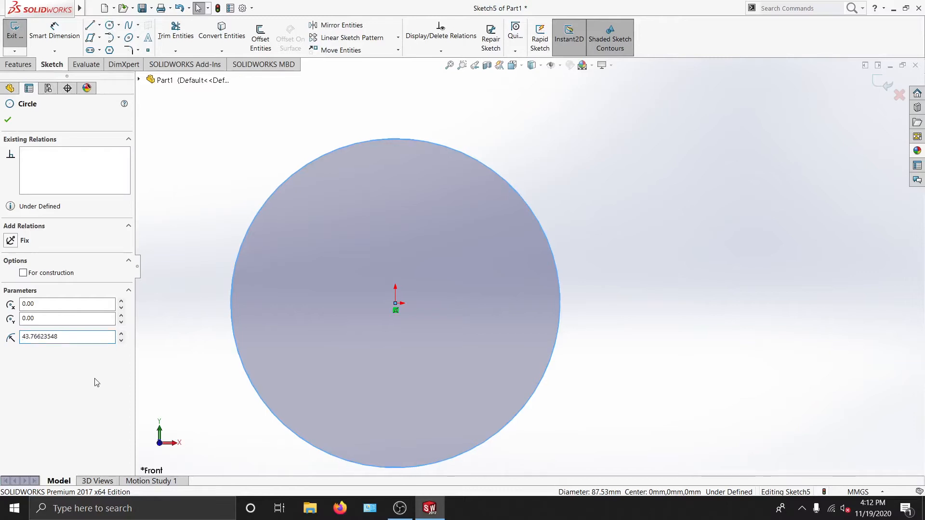
click(8, 122)
click(55, 36)
click(511, 187)
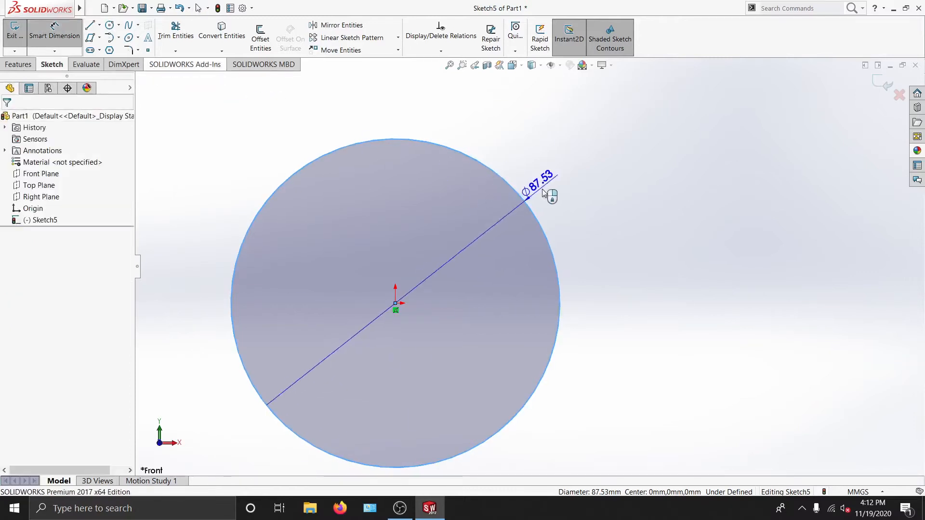
key(Escape)
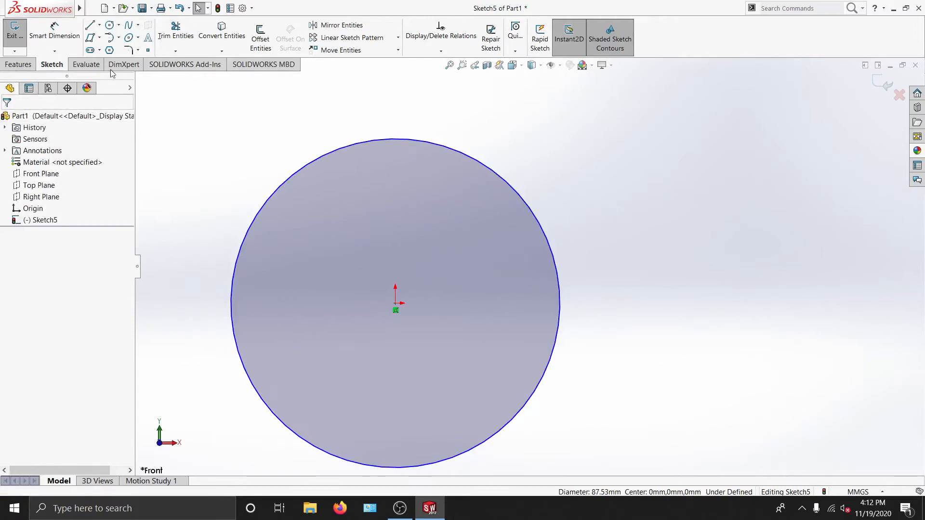
Step: Add a vertical diameter dimension to the right of the circle at its drawn size, and delete that dimension
click(75, 39)
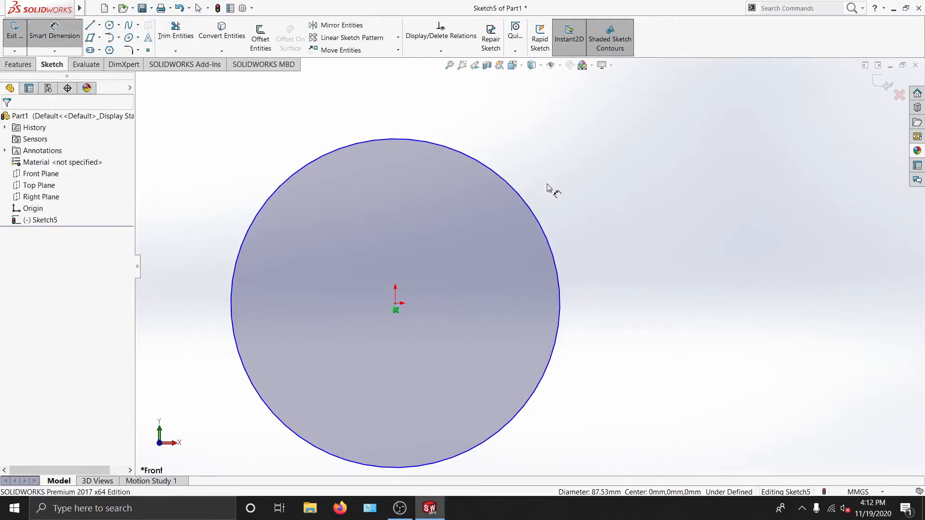
click(548, 231)
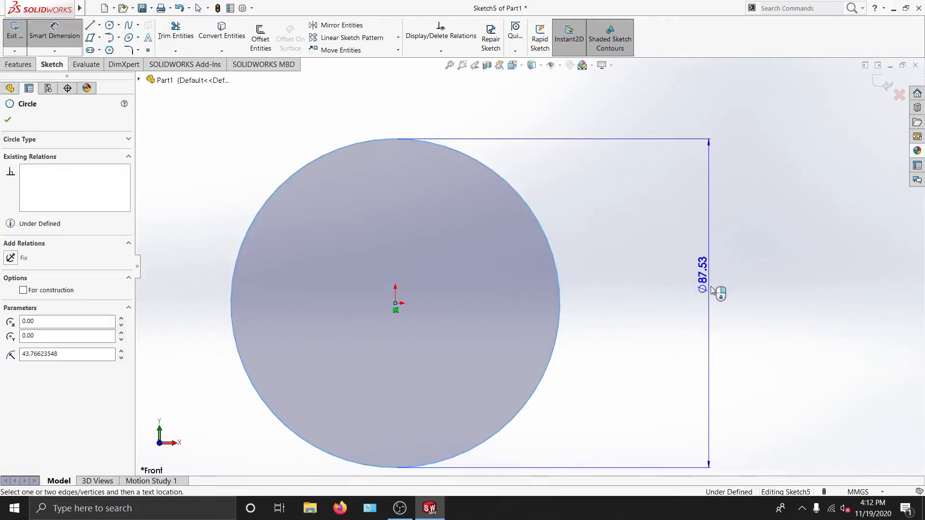
click(723, 321)
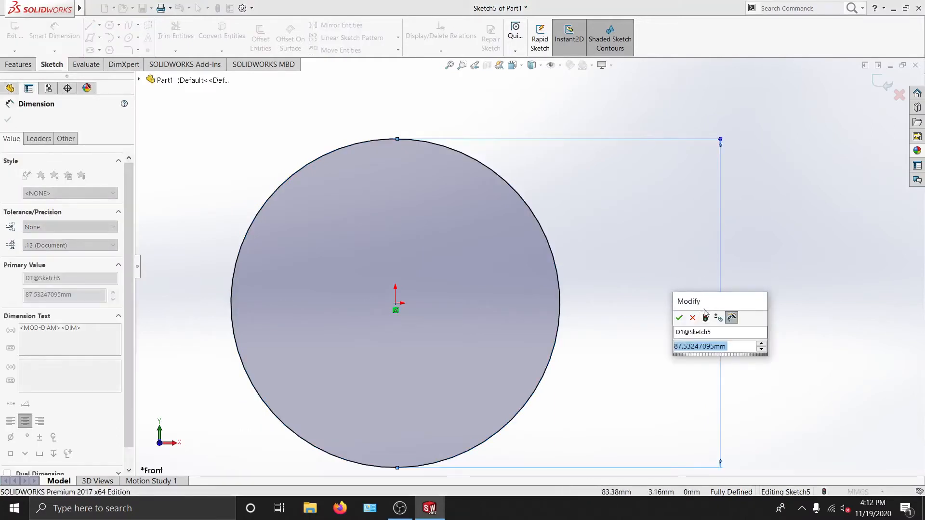
key(Return)
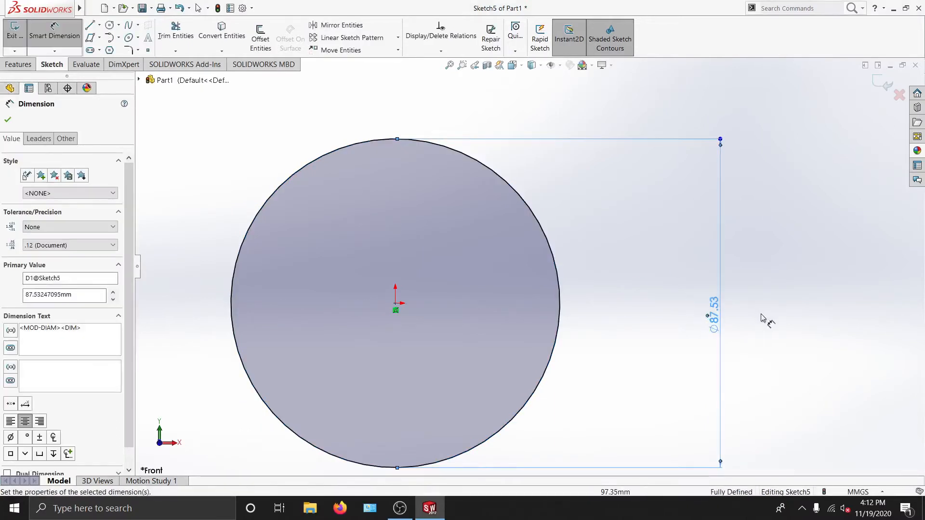
right_click(722, 328)
click(669, 318)
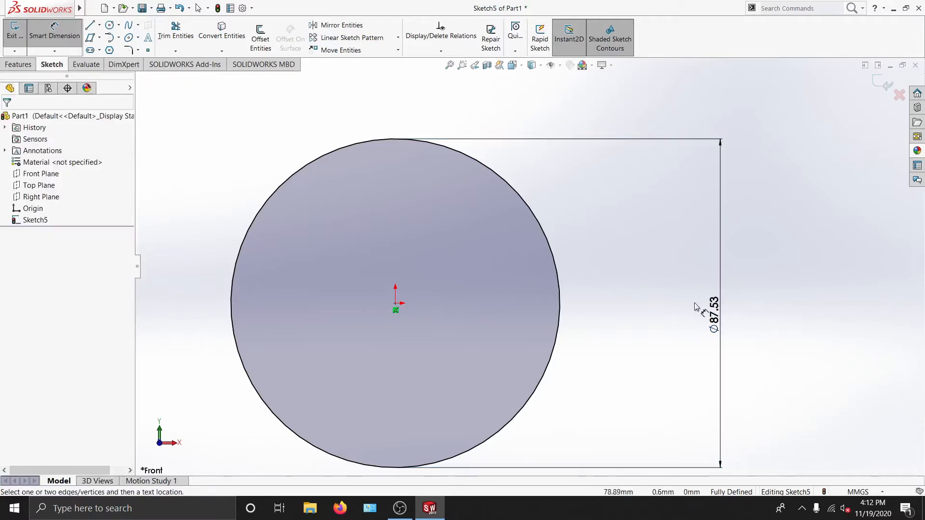
click(715, 329)
key(Delete)
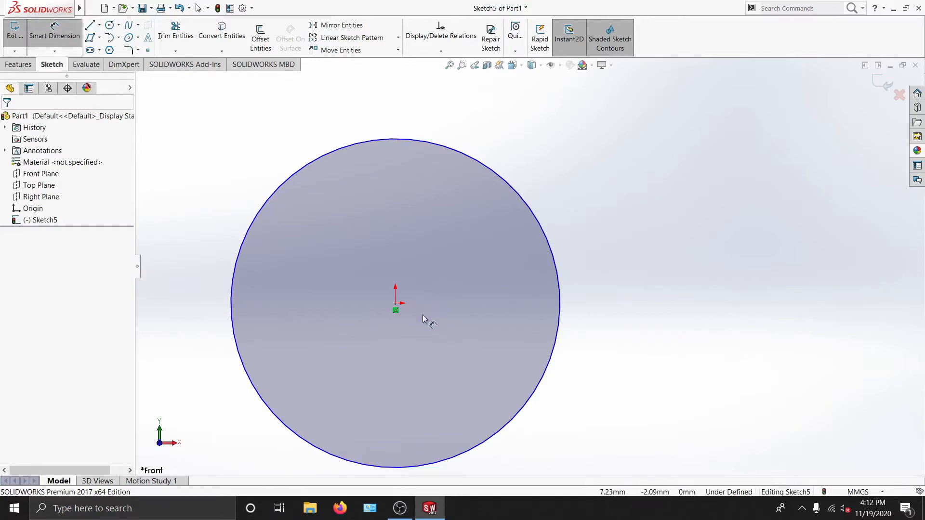
Step: Try to dimension the circle's radius from its centre point to its edge
click(395, 304)
click(560, 314)
click(559, 312)
click(559, 312)
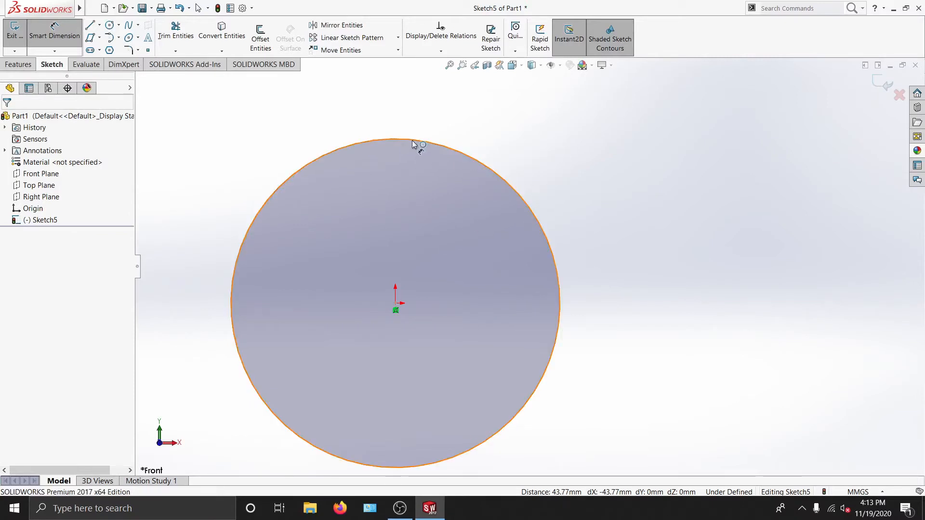
click(119, 27)
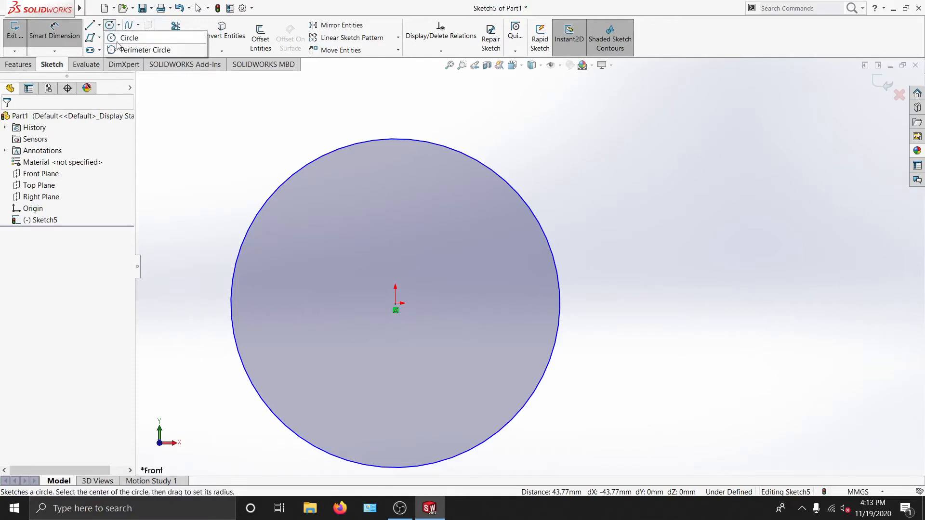
click(120, 342)
Step: Add a vertical diameter dimension to the right of the circle at its drawn size and review the dimension's properties
click(559, 274)
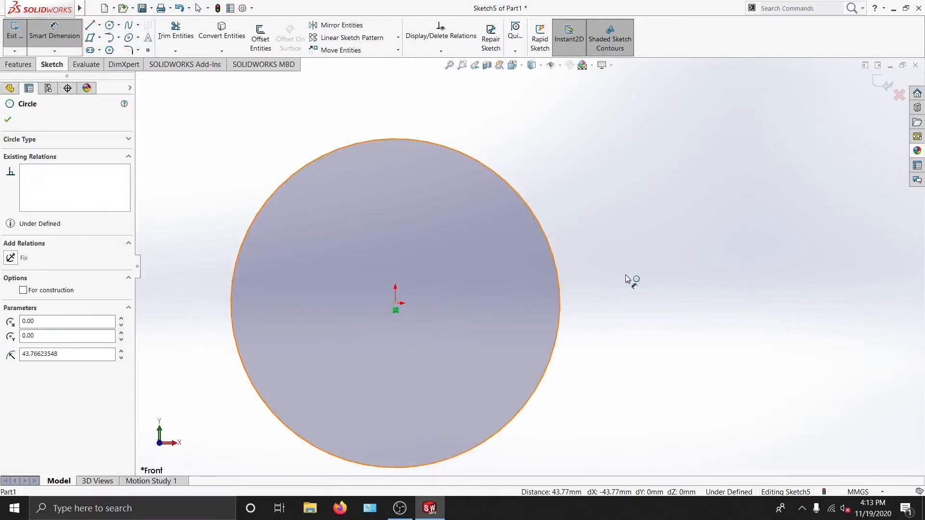
click(673, 322)
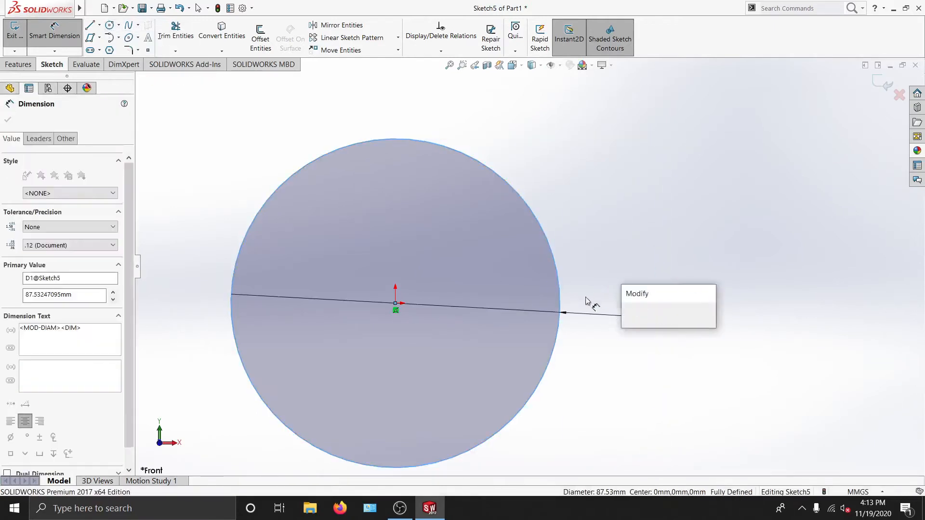
key(Return)
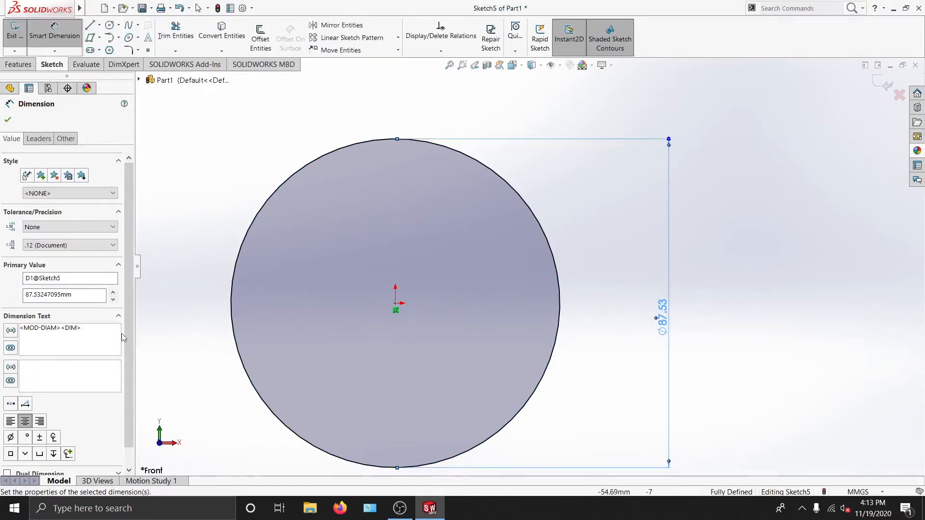
scroll(130, 280, down, 1)
scroll(130, 280, down, 2)
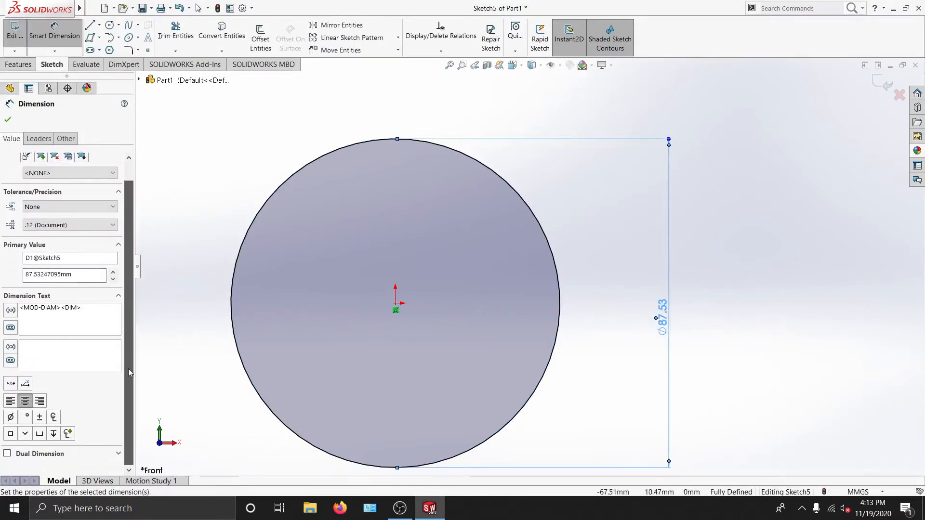
Step: Set the circle's diameter dimension with the division expression 80/2
click(663, 320)
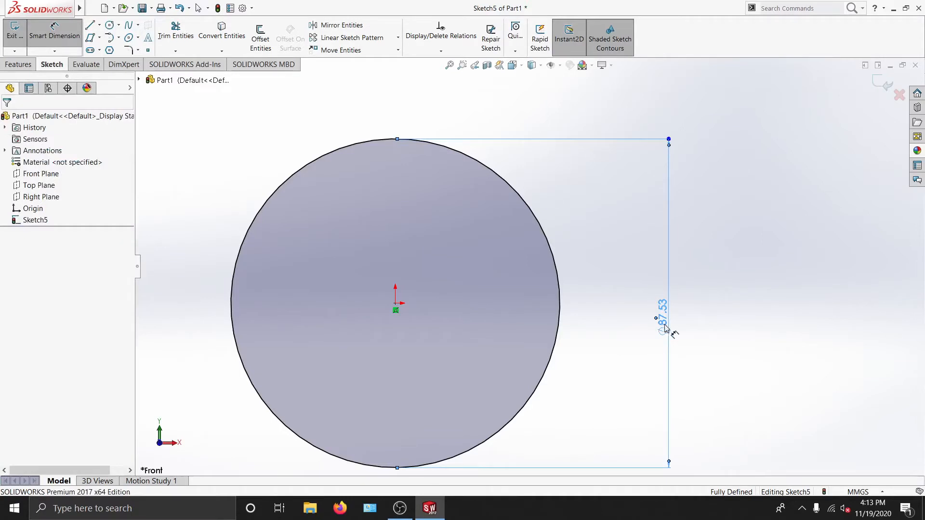
click(724, 295)
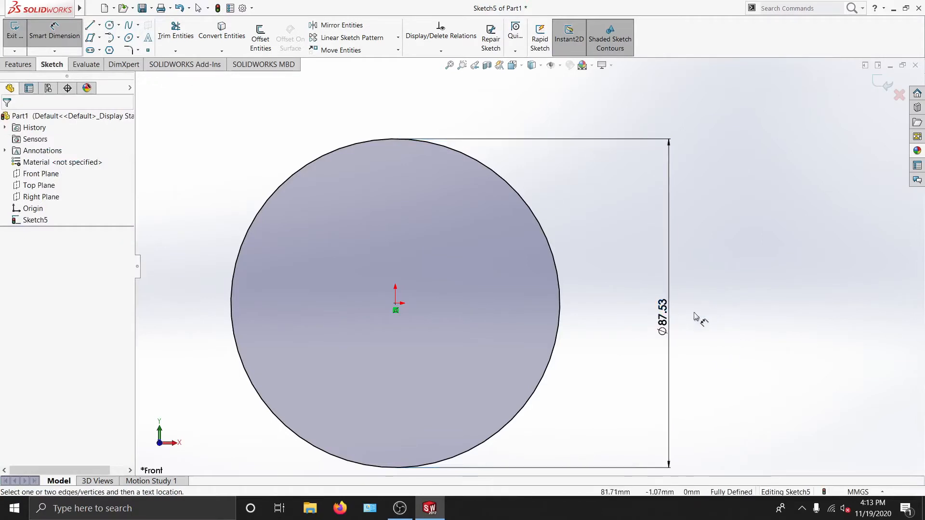
click(666, 323)
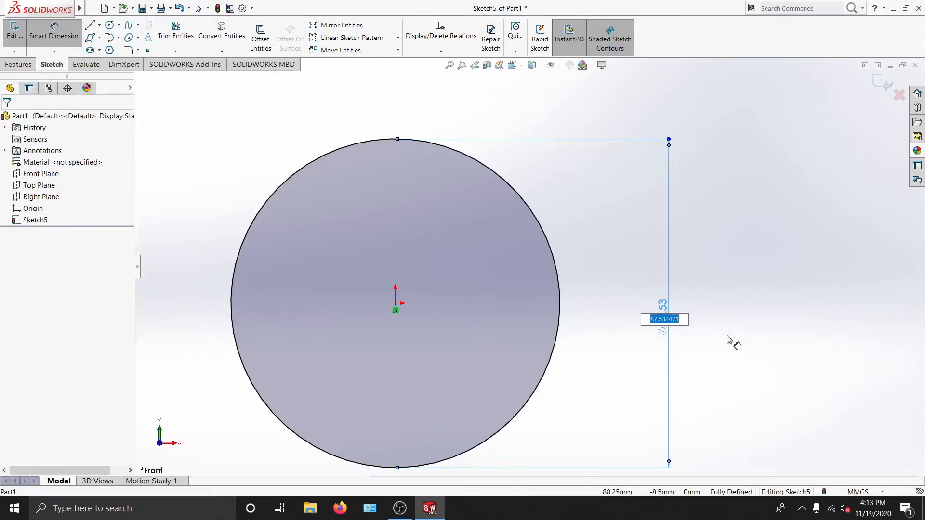
text(80/2)
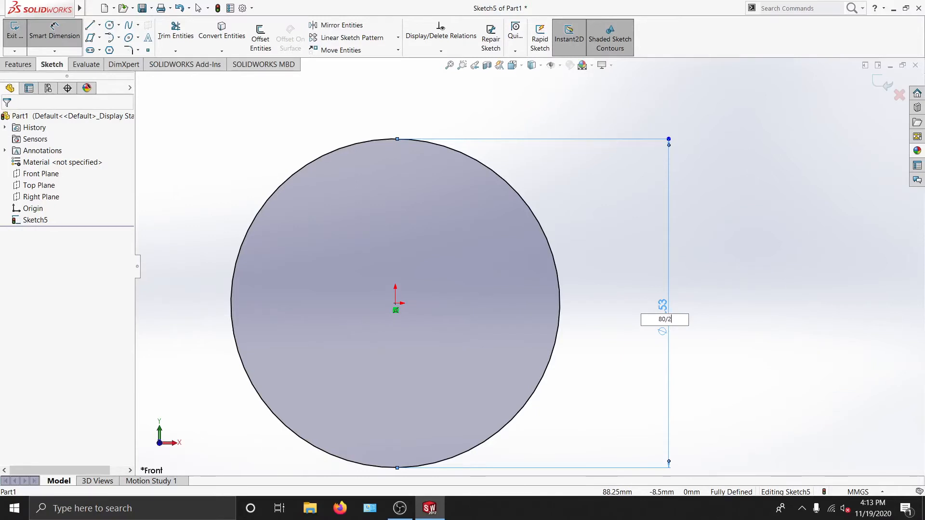
key(Return)
Step: Set the circle's diameter to 80 mm, and raise it to 90 mm with an addition expression starting from 80
click(667, 310)
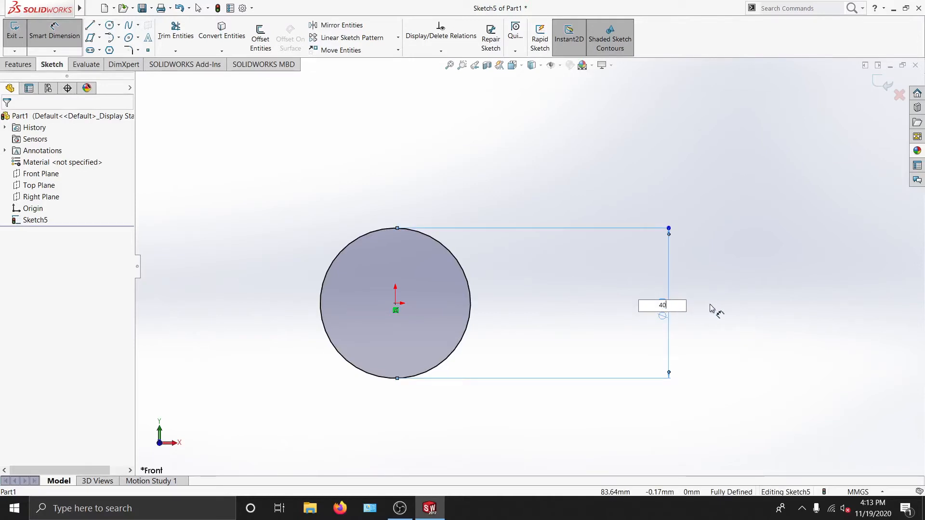
key(Return)
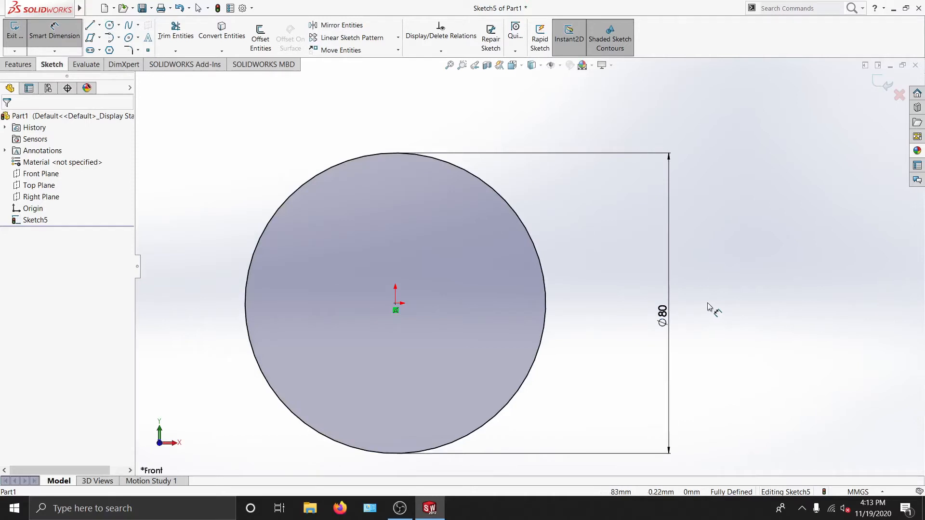
click(663, 315)
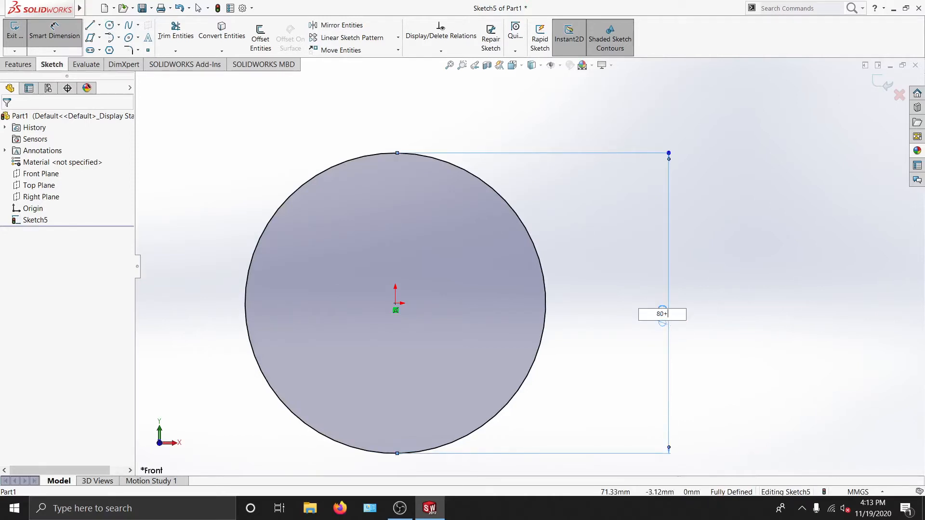
key(Return)
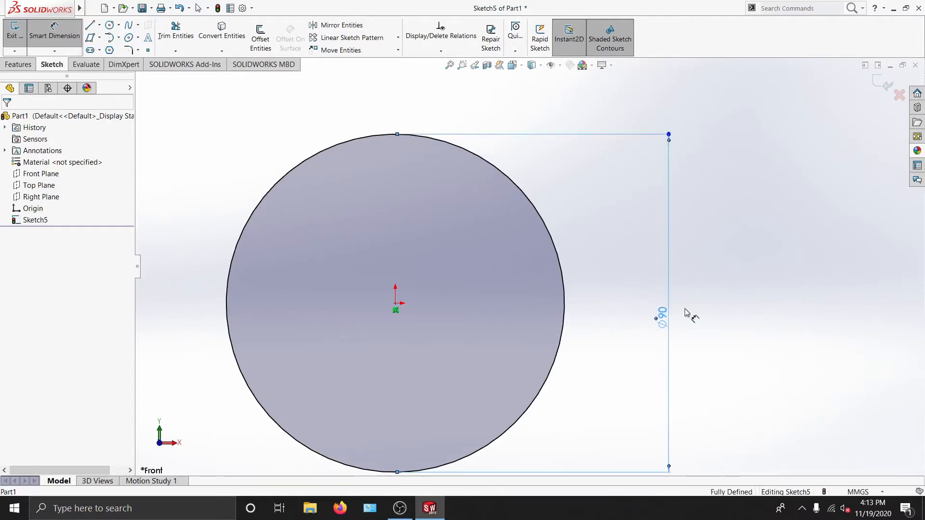
key(Escape)
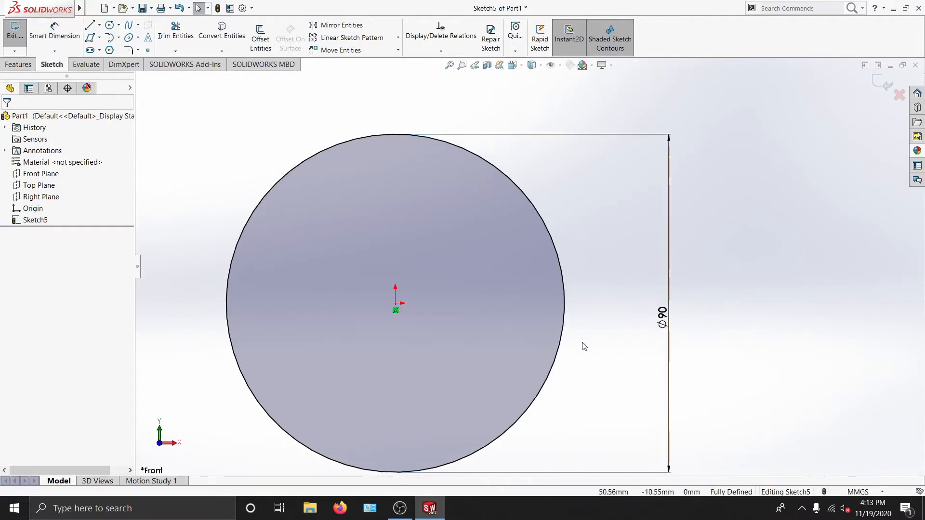
Step: Try to change the dimensioned circle's radius through its parameters
click(563, 344)
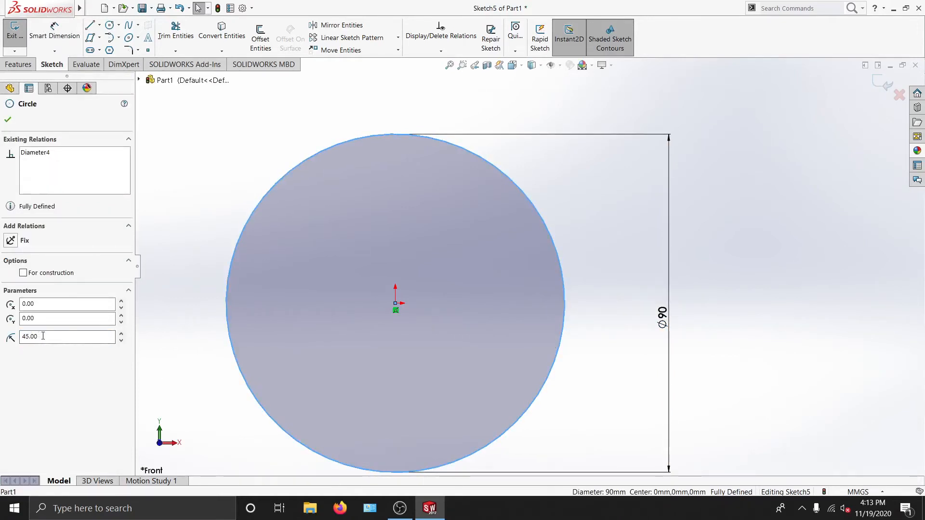
text(15)
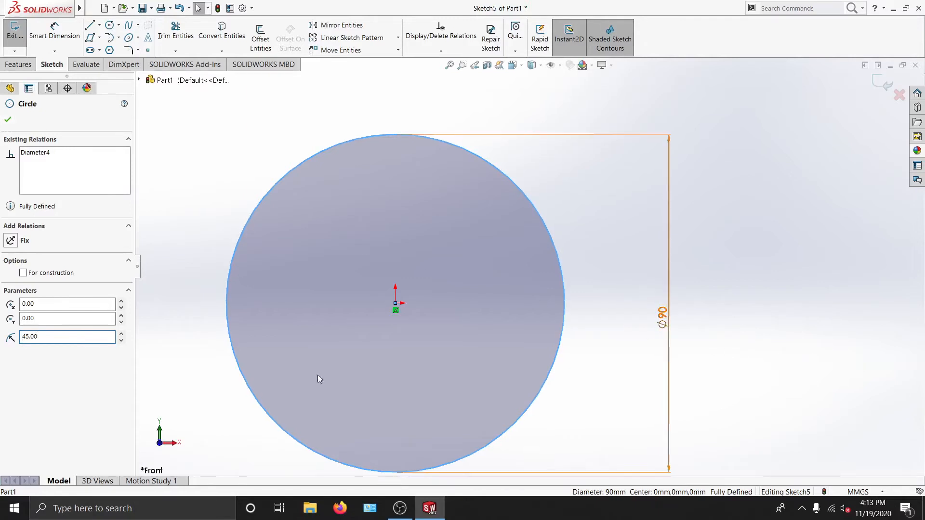
click(8, 118)
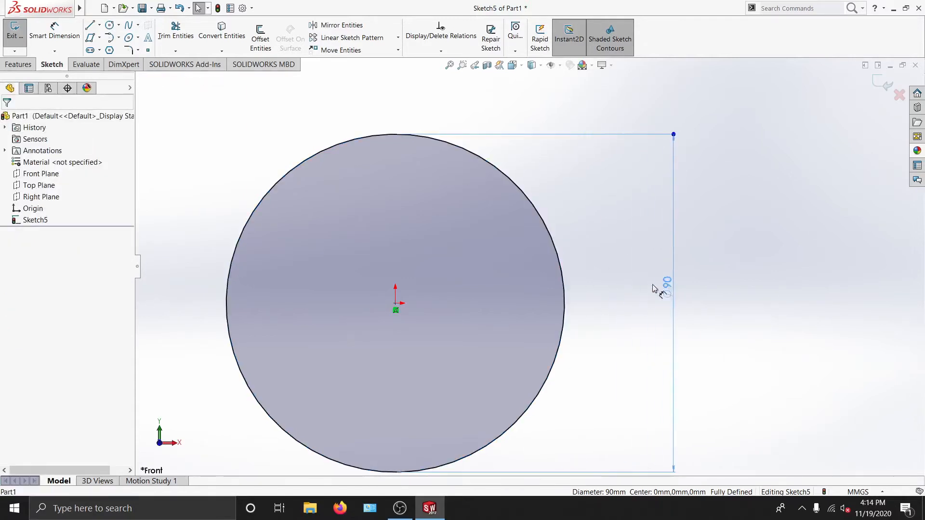
Step: Move the diameter dimension closer to the circle and step its primary value down to 60 mm
click(649, 307)
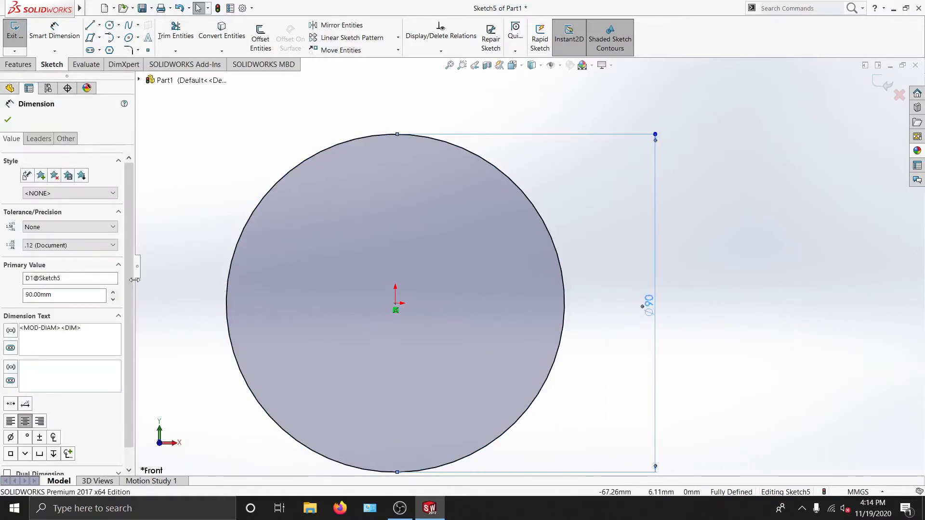
scroll(132, 298, down, 1)
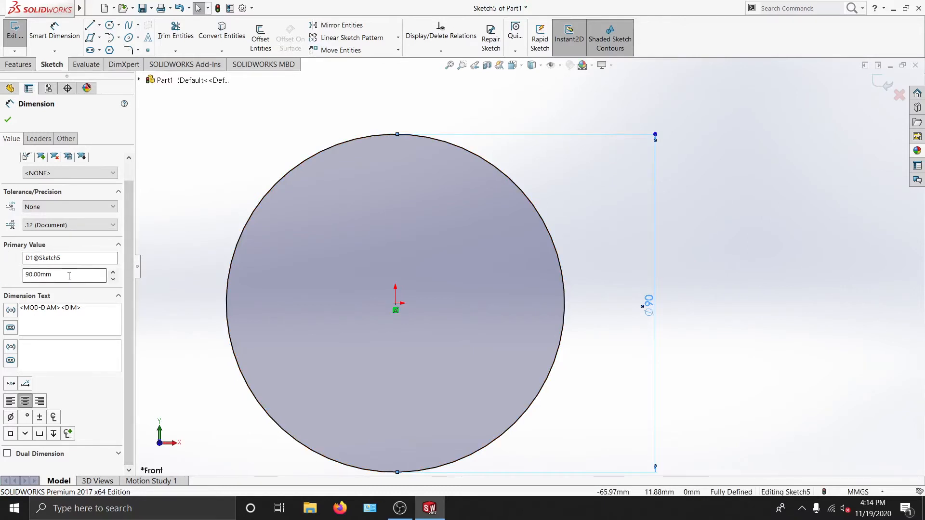
click(113, 273)
click(113, 273)
click(113, 280)
click(113, 280)
click(113, 280)
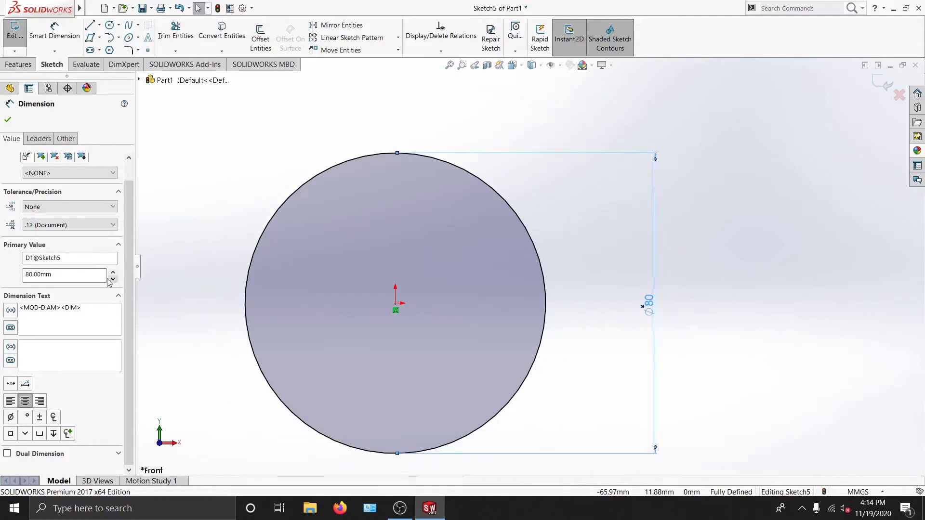
click(113, 280)
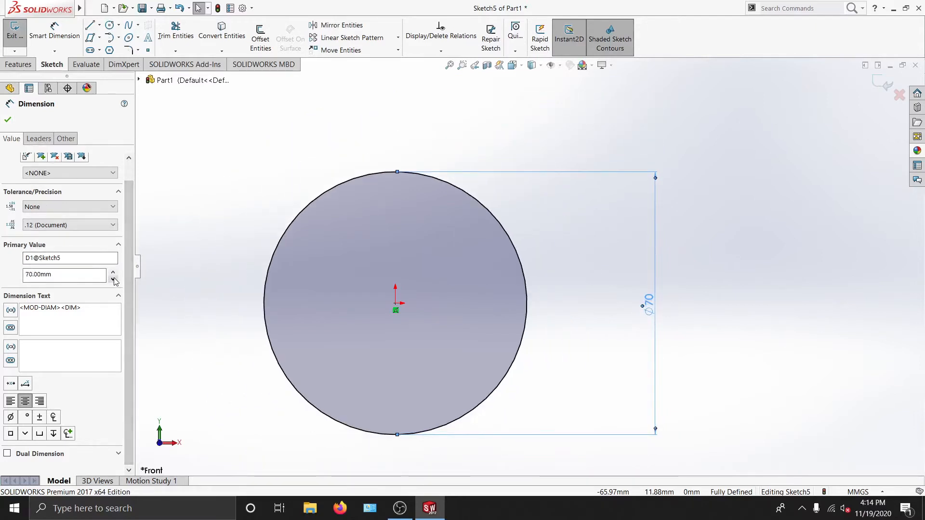
click(113, 280)
click(8, 119)
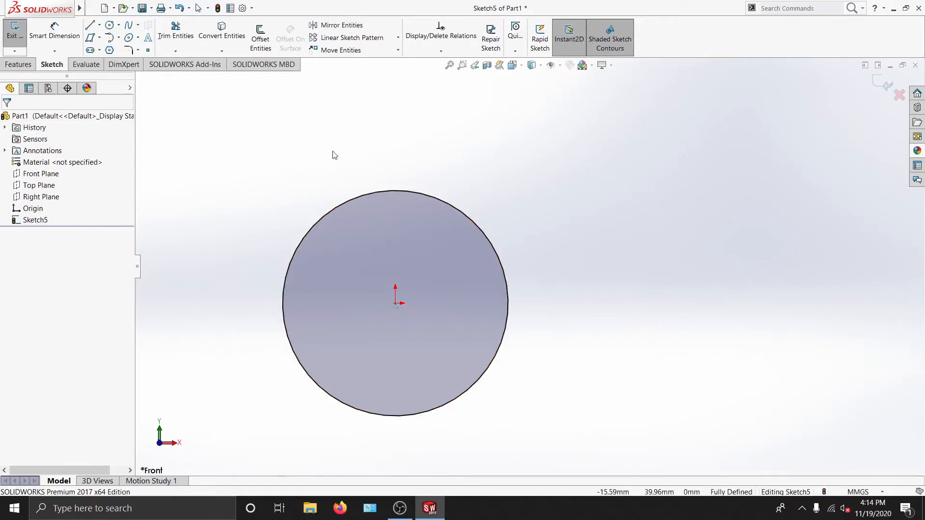
Step: Convert the circle to construction geometry and back to regular sketch geometry
click(467, 220)
right_click(468, 221)
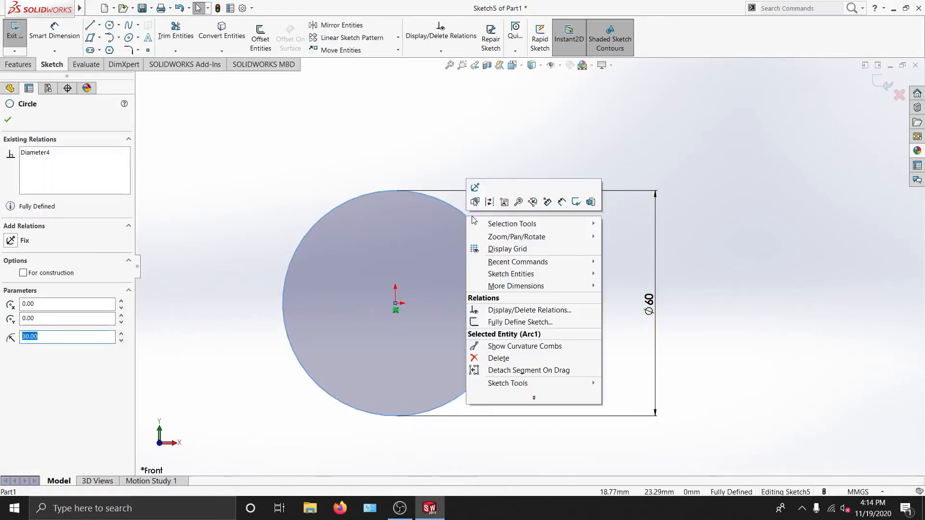
click(490, 202)
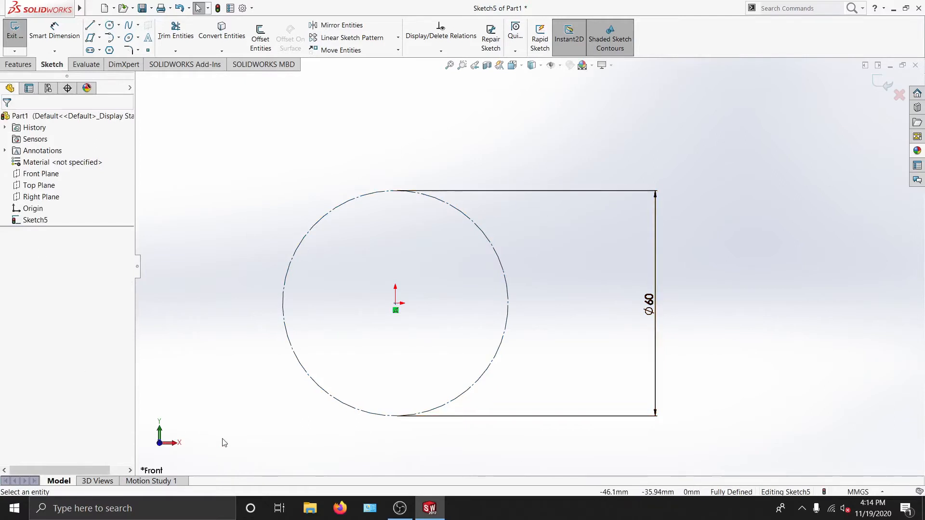
right_click(466, 215)
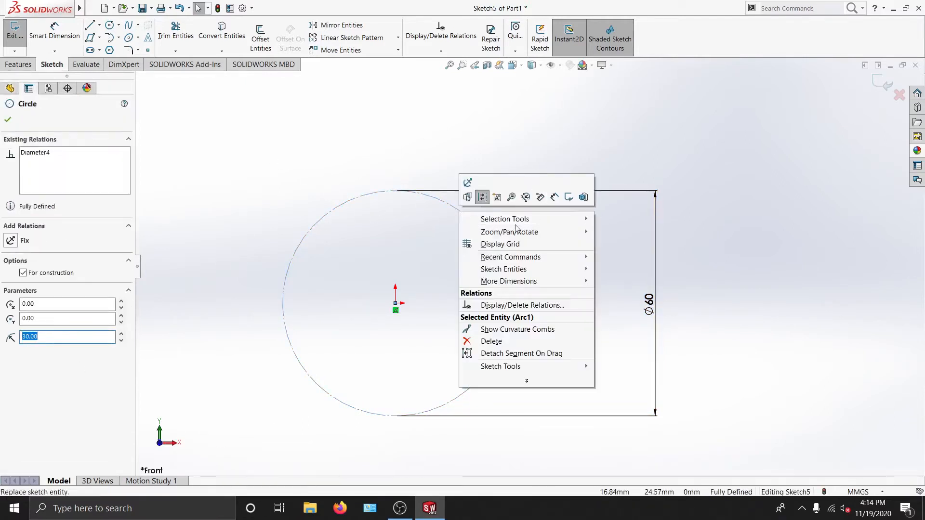
click(483, 197)
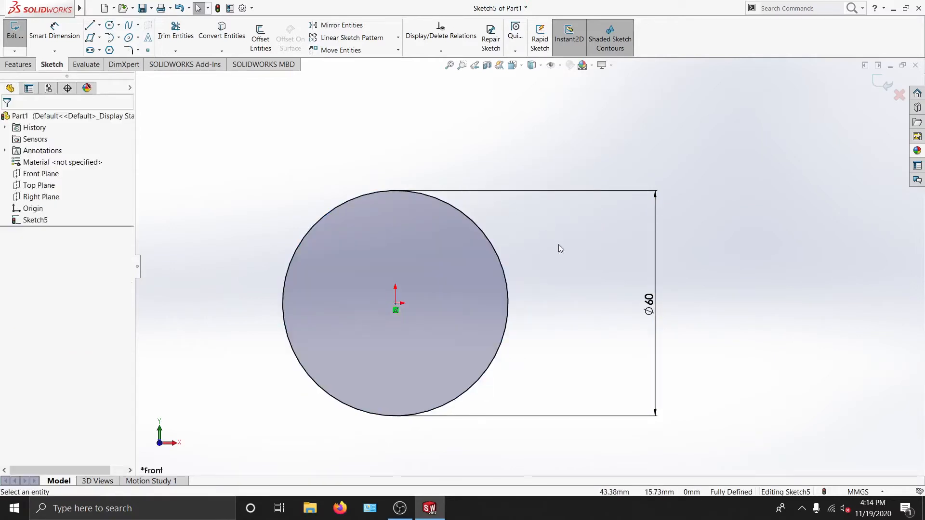
mouse_move(44, 9)
click(93, 8)
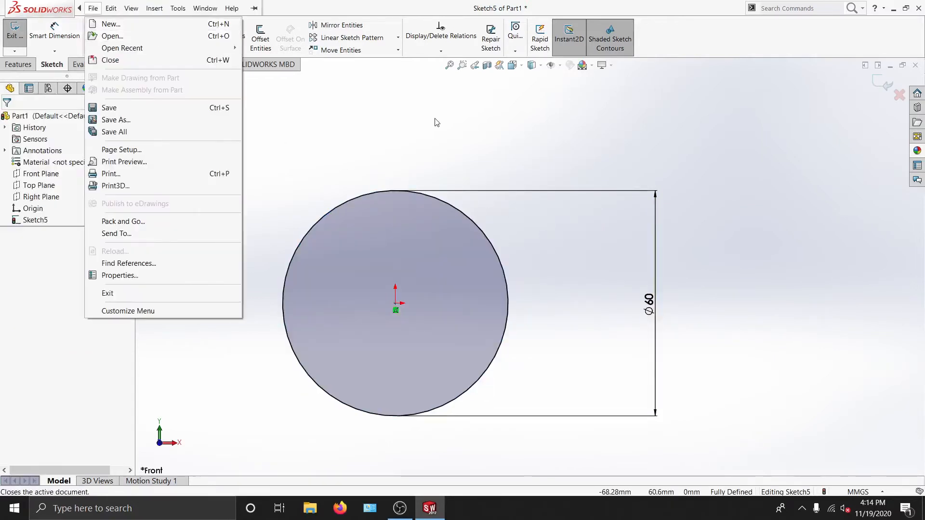
click(430, 121)
click(119, 26)
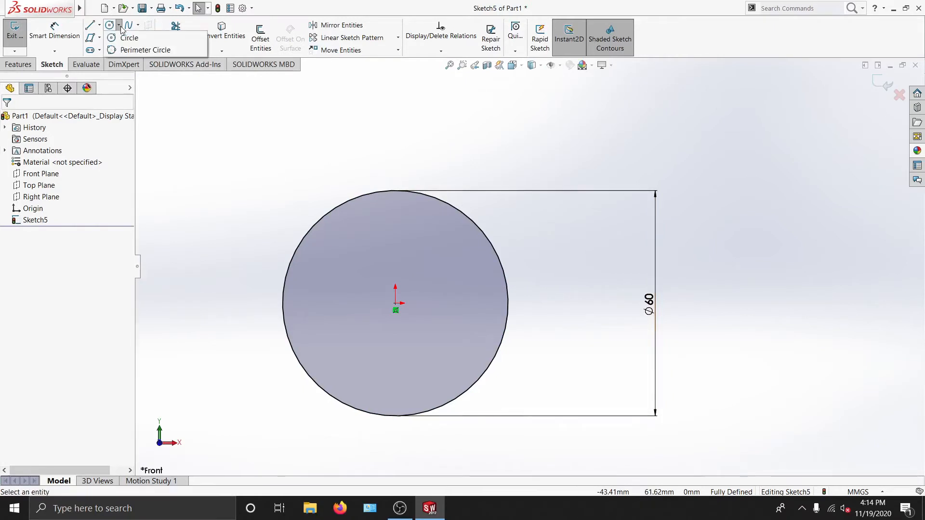
click(143, 50)
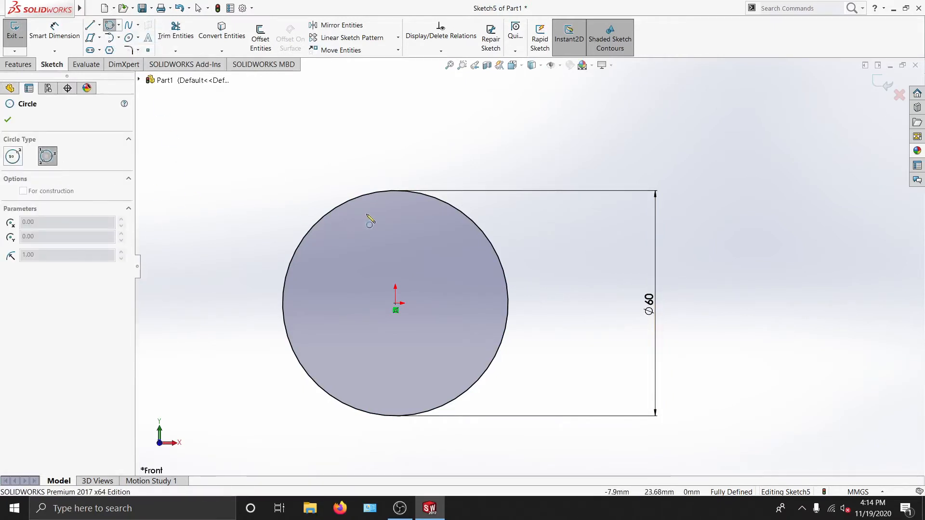
key(Escape)
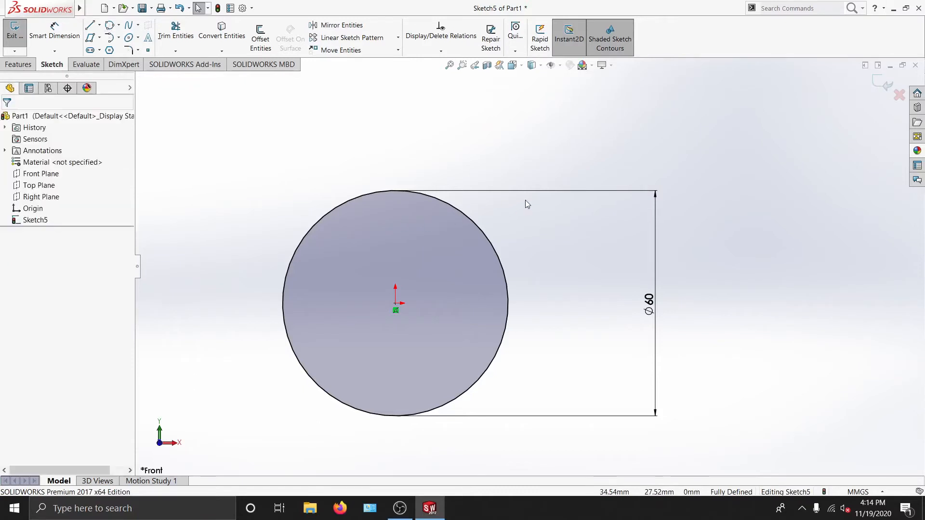
Step: Delete the circle together with its associated diameter dimension
click(487, 237)
key(Delete)
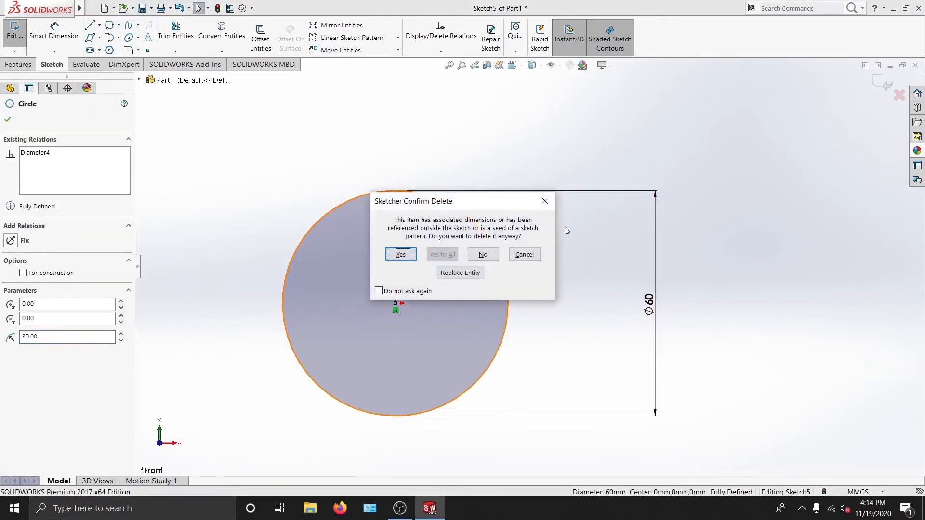
click(409, 258)
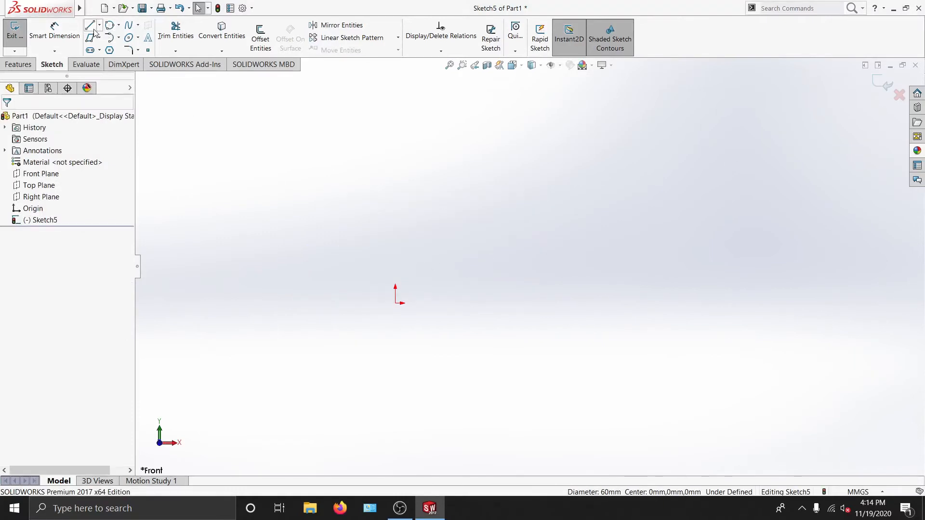
Step: Sketch a closed triangle of three lines with one corner at the origin, a horizontal base and the apex above it
key(l)
click(396, 303)
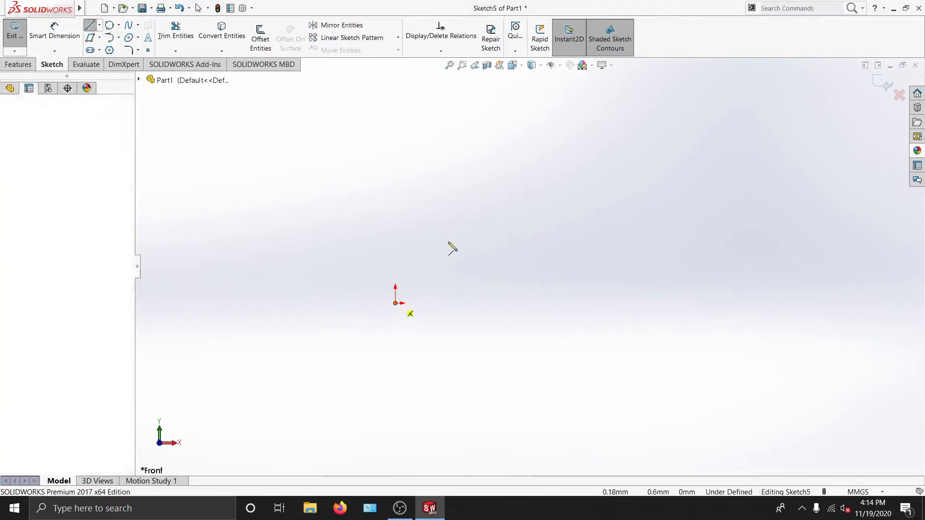
click(512, 145)
click(631, 303)
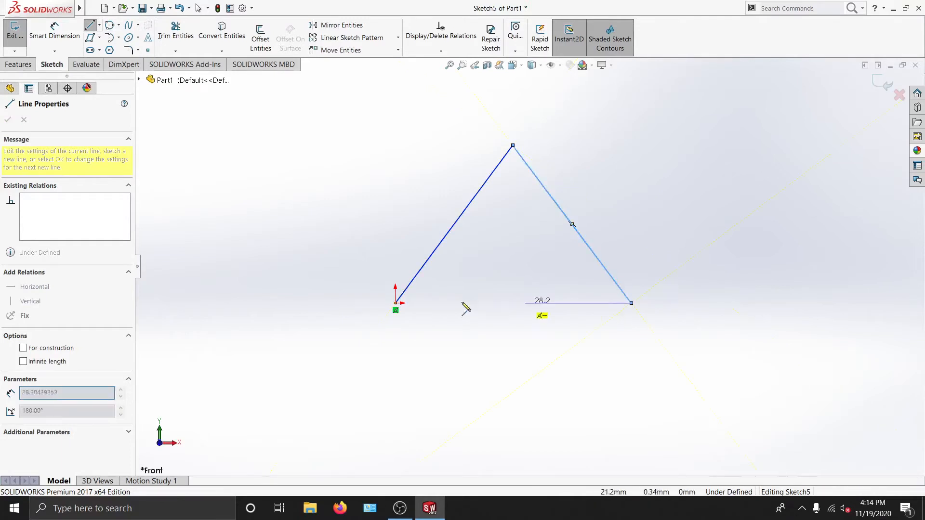
click(395, 303)
key(Escape)
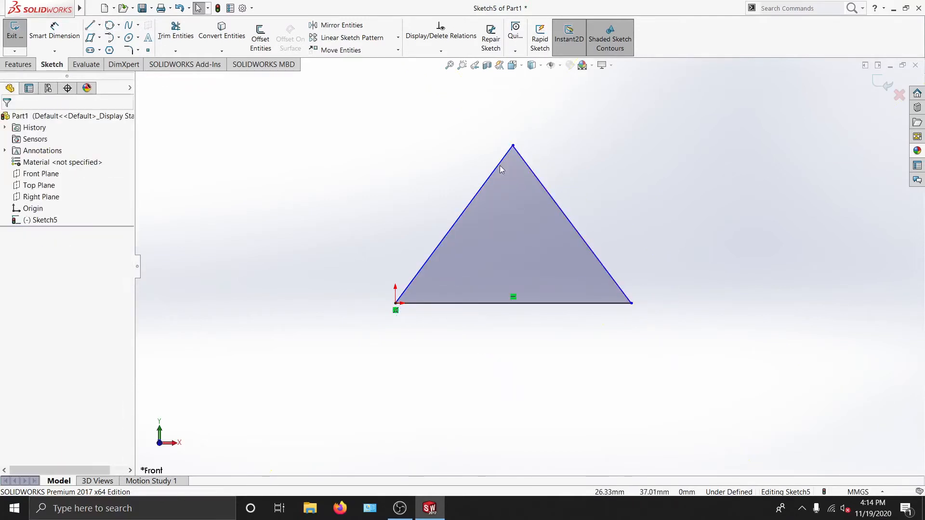
Step: Draw a three-point perimeter circle inside the triangle, tangent to all three sides
click(110, 26)
click(456, 223)
click(504, 303)
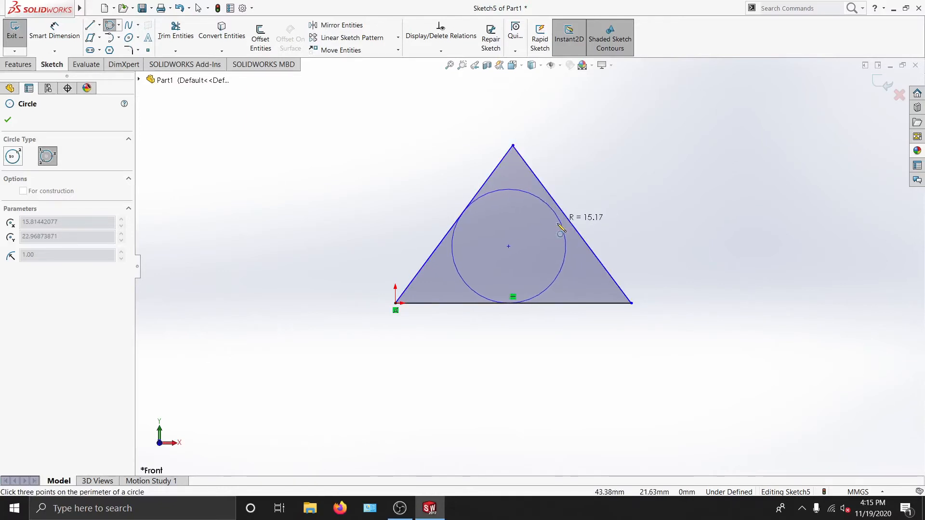
click(571, 222)
key(Escape)
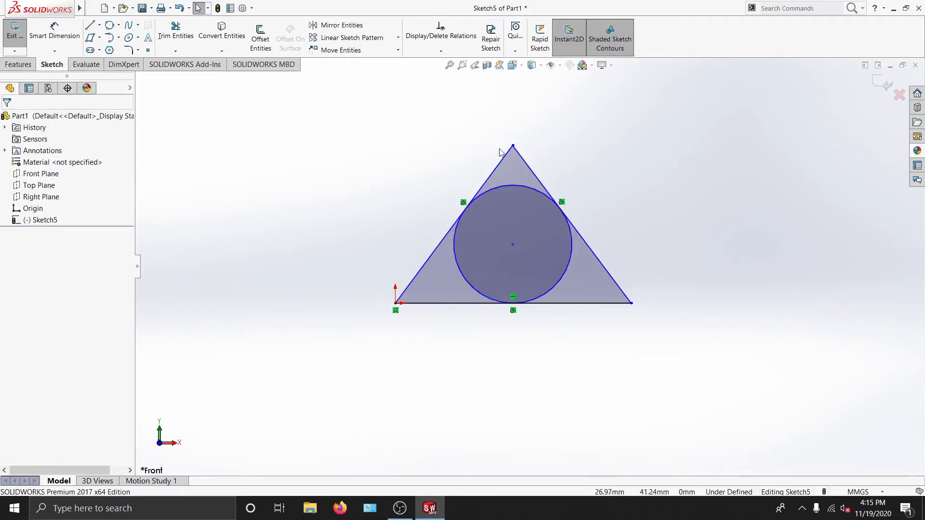
Step: Reshape the triangle by moving its apex upward and its free base corner slightly outward, and select the corner at the origin
mouse_move(513, 145)
mouse_down()
mouse_move(559, 126)
mouse_move(648, 159)
mouse_move(499, 130)
mouse_move(428, 159)
mouse_move(525, 140)
mouse_move(515, 150)
mouse_up()
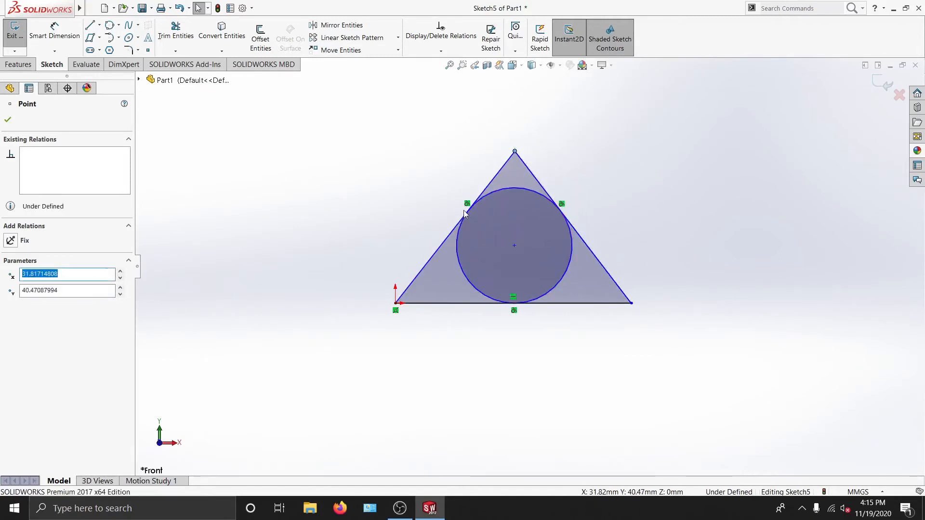
drag(515, 152, 506, 108)
mouse_move(631, 305)
mouse_down()
mouse_move(615, 332)
mouse_move(458, 334)
mouse_move(640, 313)
mouse_move(639, 304)
mouse_up()
click(396, 304)
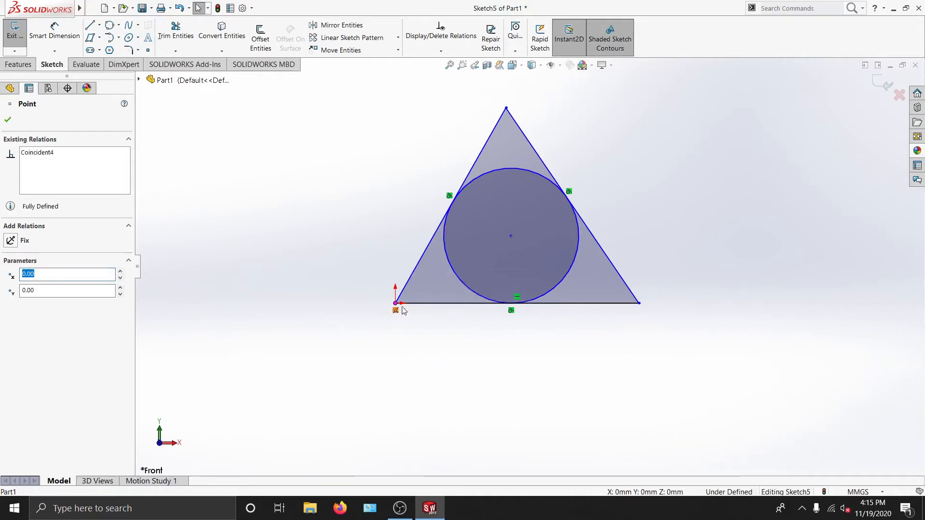
drag(407, 303, 410, 306)
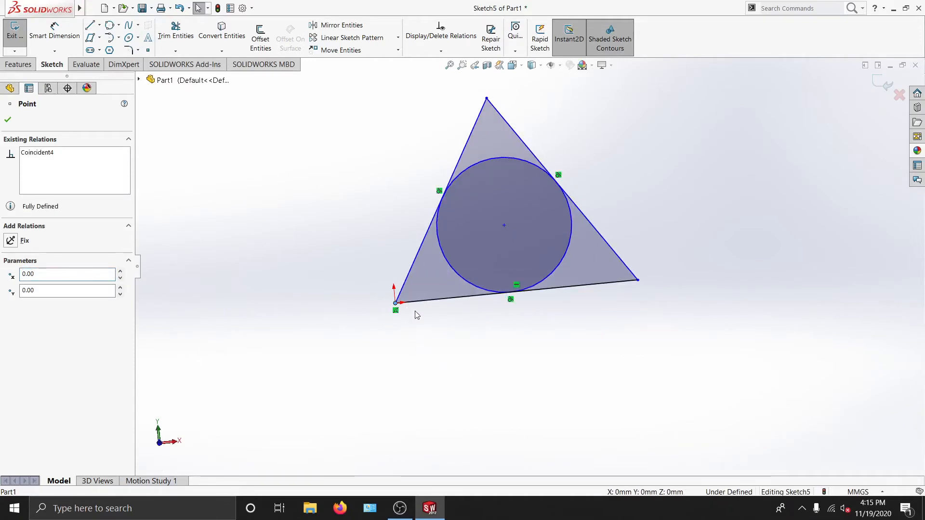
Step: Delete the whole triangle together with the circle tangent to its sides
click(161, 444)
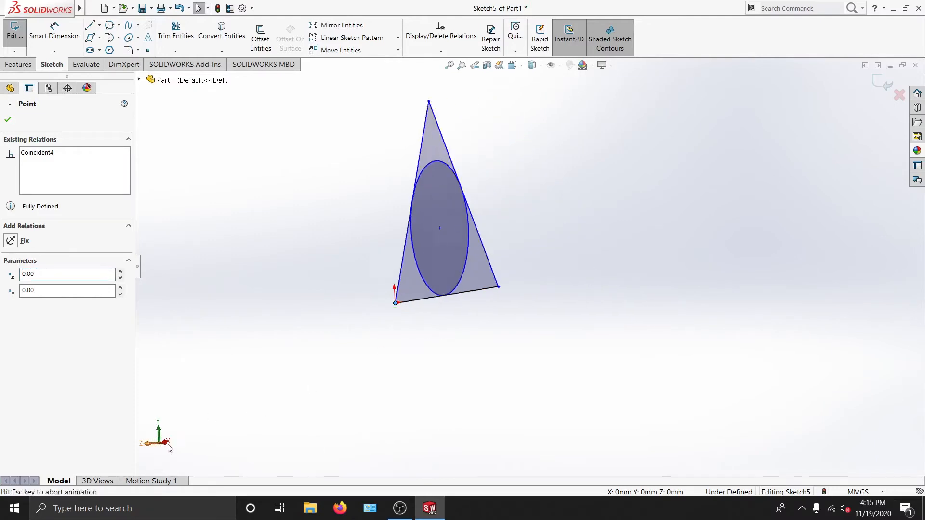
key(space)
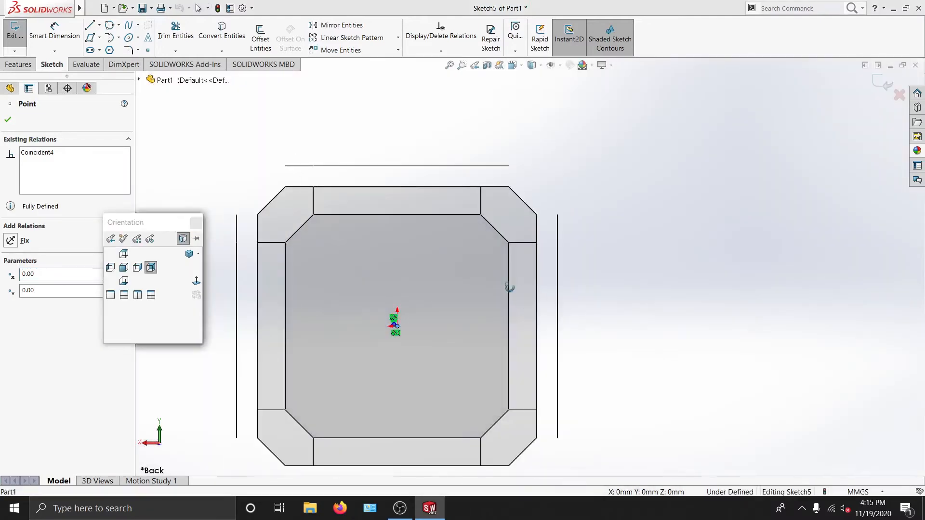
middle_drag(510, 287, 442, 322)
click(444, 323)
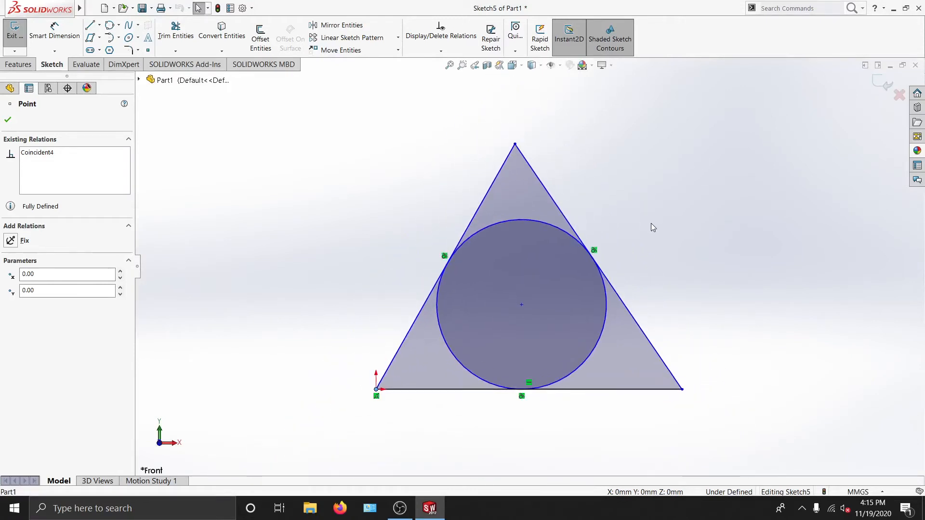
drag(353, 126, 735, 474)
key(Delete)
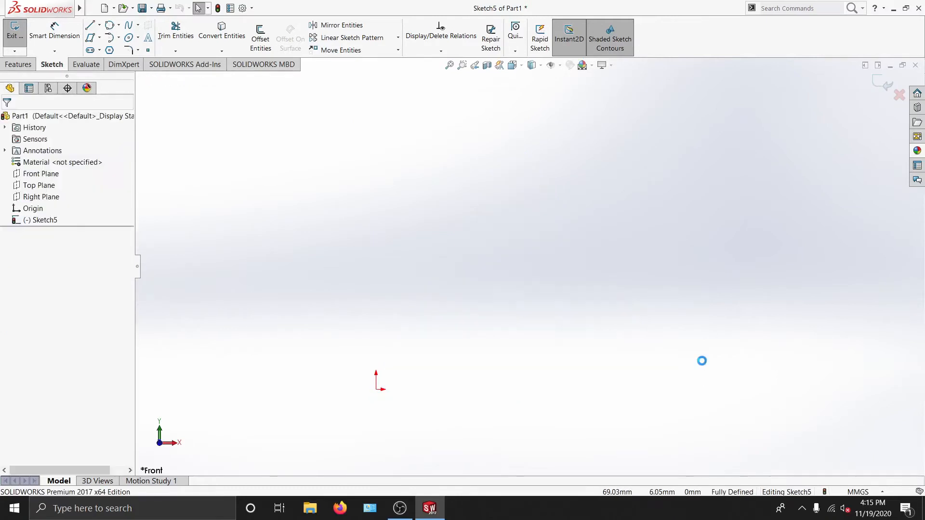
Step: Sketch a corner rectangle about 64 mm wide and 51 mm high, with its lower-left corner on the origin
click(101, 39)
mouse_move(94, 40)
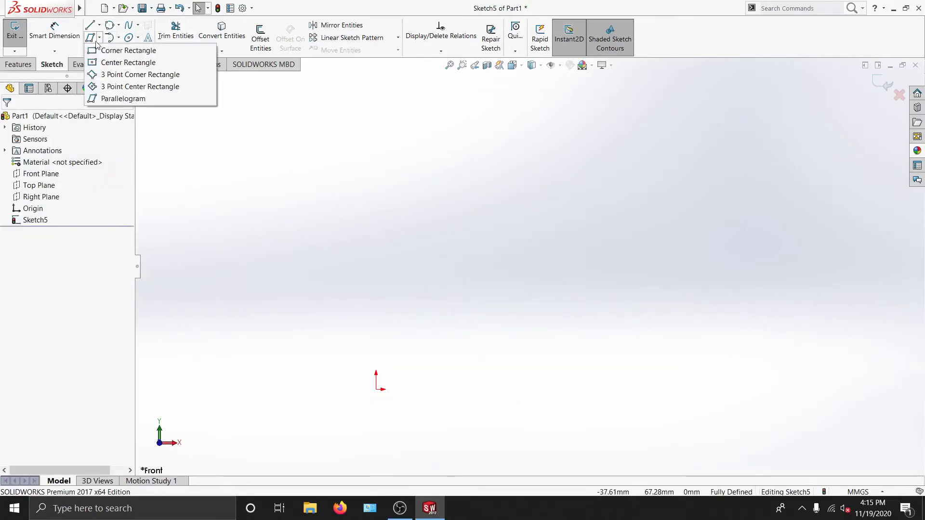
click(143, 51)
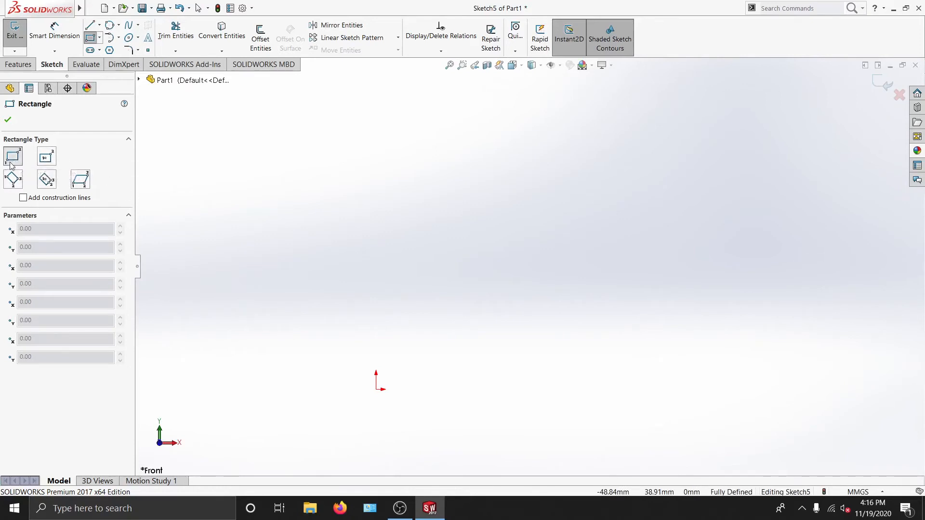
click(377, 390)
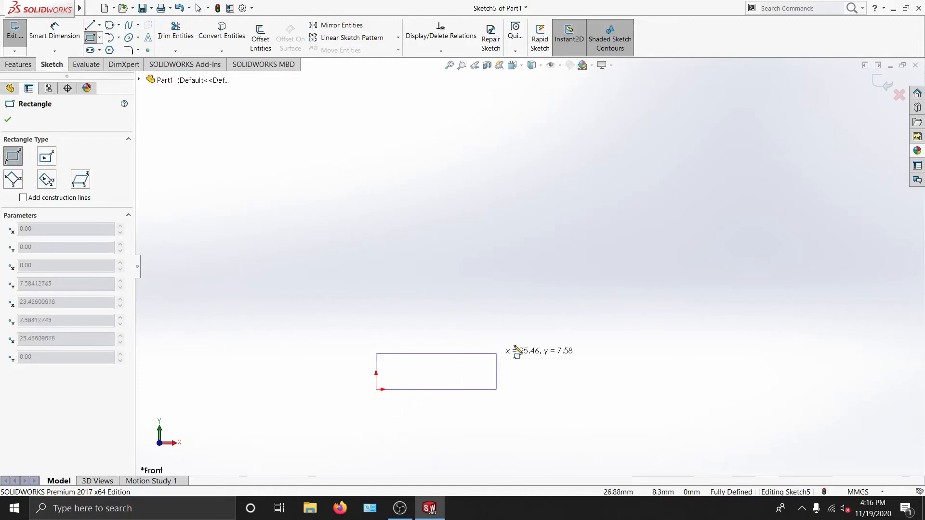
click(680, 149)
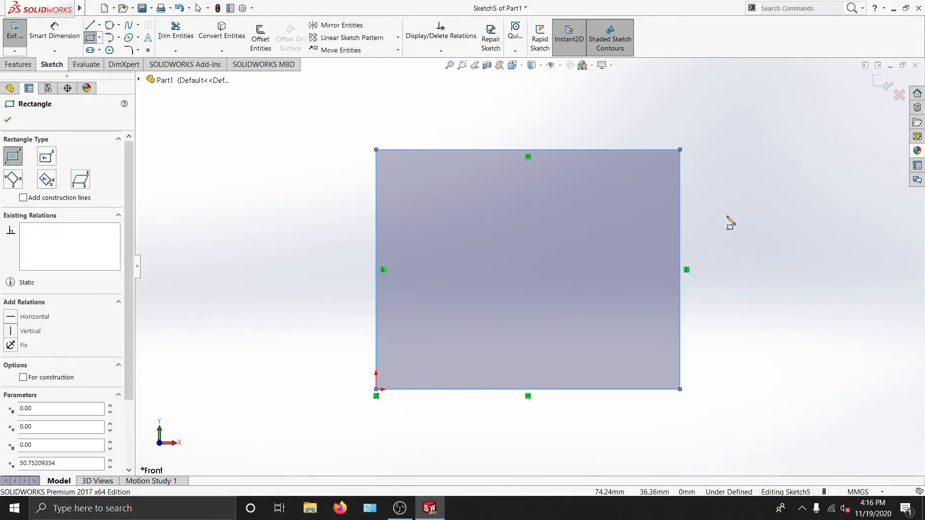
key(Escape)
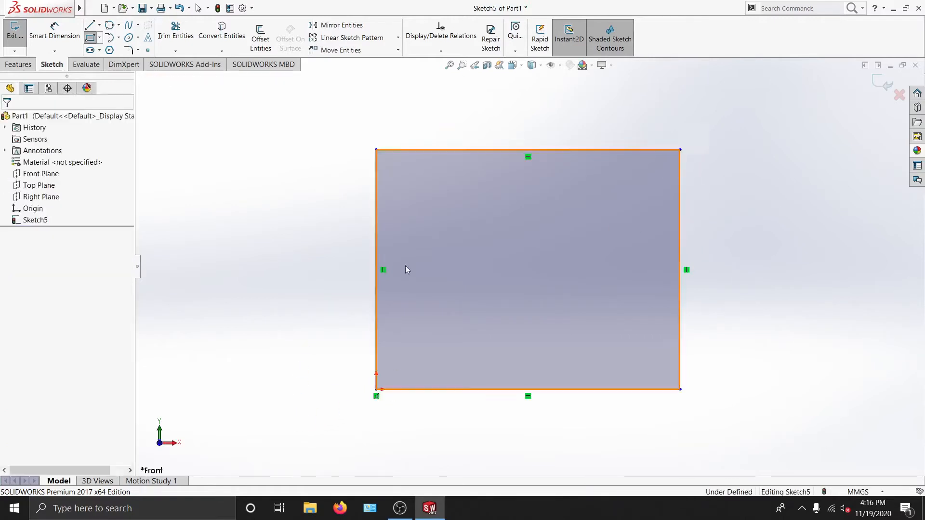
Step: Sketch a closed four-sided shape from individual lines in the empty area left of the rectangle
click(90, 25)
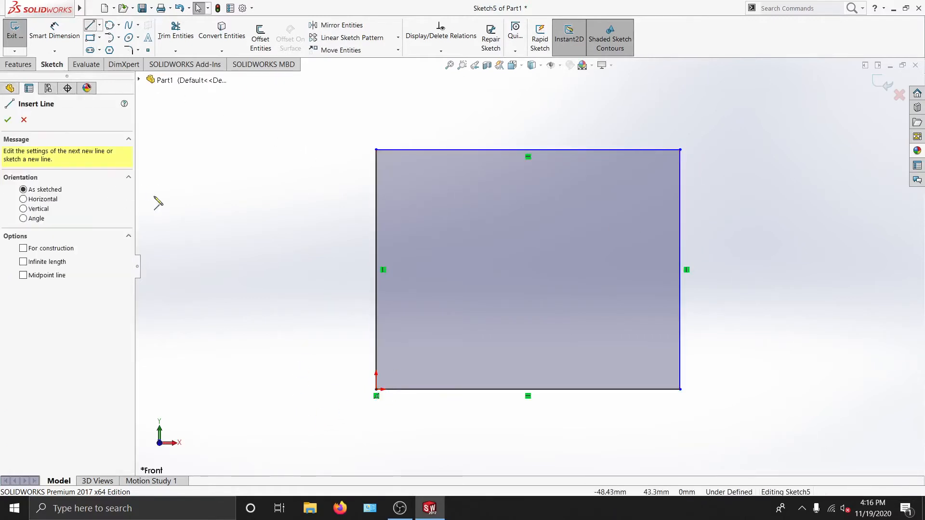
click(190, 177)
click(296, 183)
click(290, 283)
click(183, 283)
click(190, 177)
key(Escape)
Step: Delete the four-line shape beside the rectangle, keeping the rectangle itself
drag(185, 146, 320, 326)
key(Delete)
drag(158, 159, 303, 388)
key(Delete)
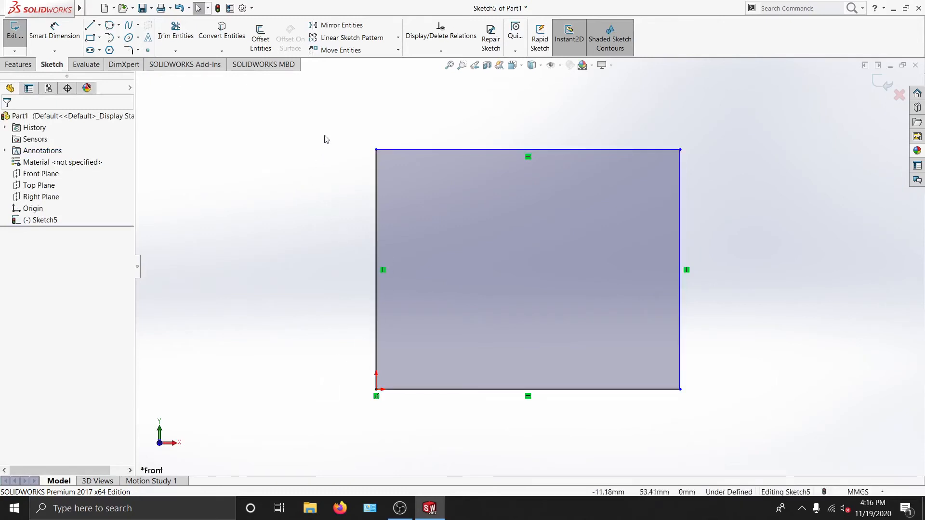
Step: Dimension the rectangle's upper edge to 50 mm, placing the dimension above it
click(55, 30)
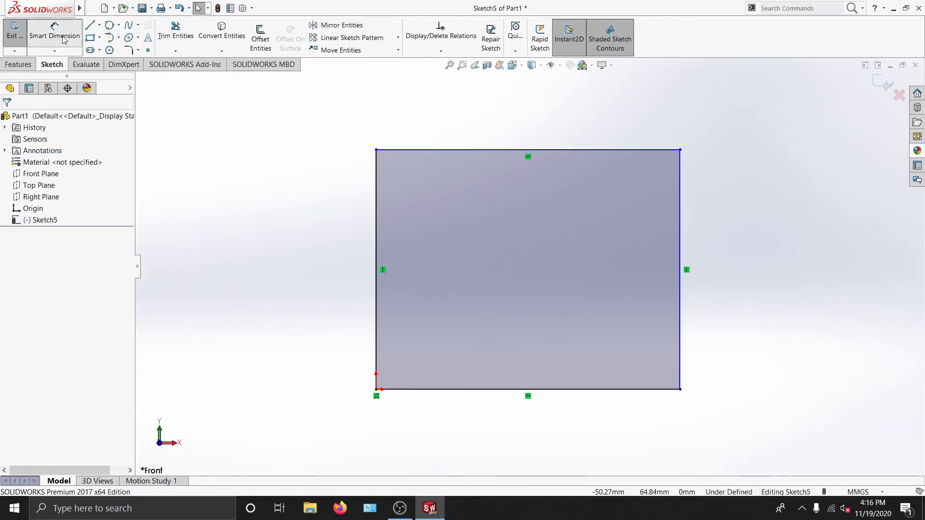
click(553, 156)
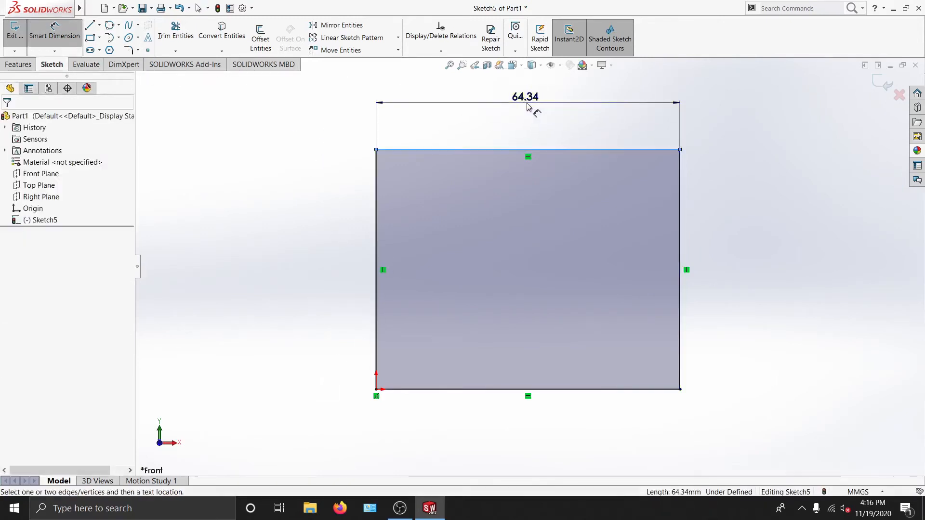
click(533, 112)
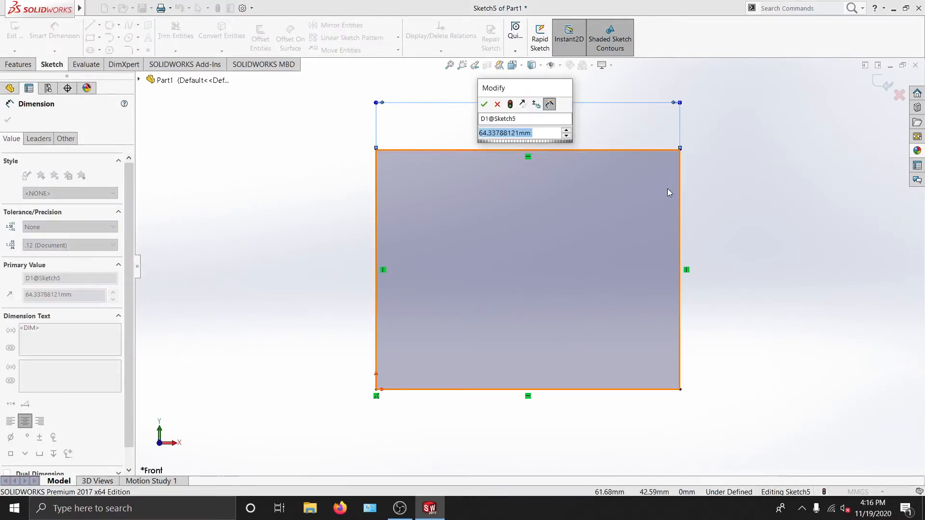
text(50)
key(Return)
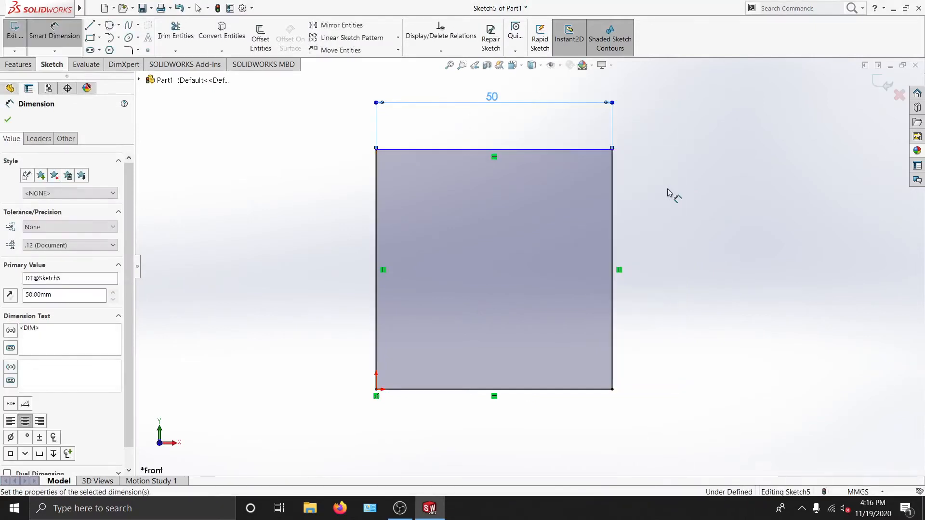
Step: Dimension the rectangle's right edge to 50 mm and finish dimensioning
click(612, 241)
click(711, 254)
text(50)
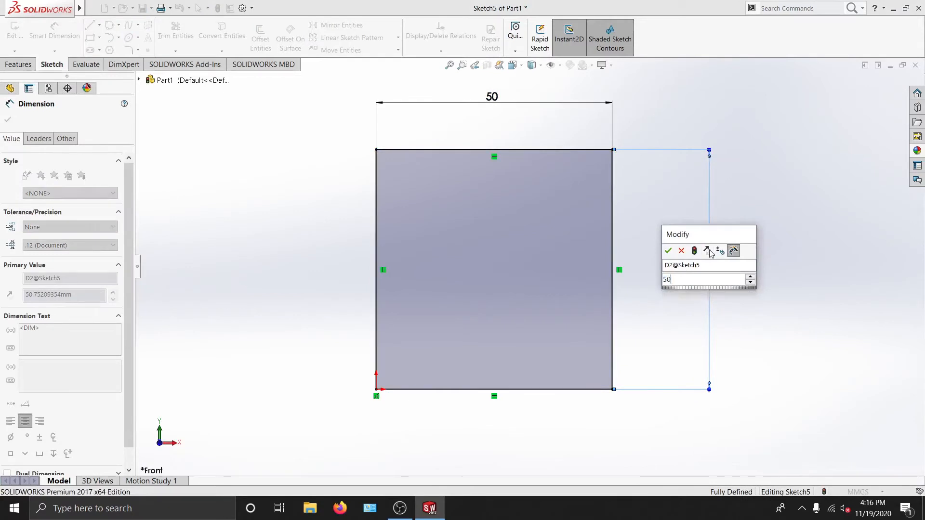
key(Return)
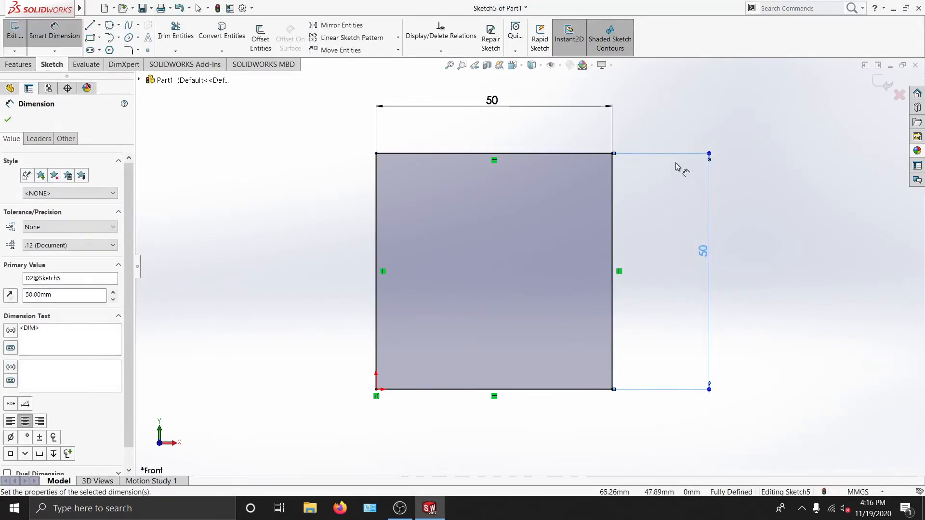
click(6, 122)
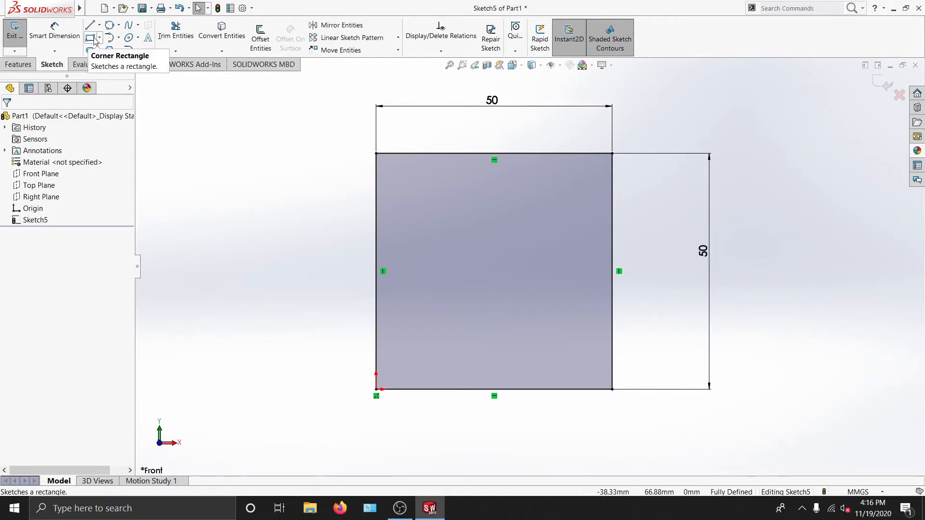
Step: Delete the 50 mm square together with both of its dimensions
mouse_move(301, 90)
mouse_down()
mouse_move(729, 156)
mouse_move(780, 446)
mouse_up()
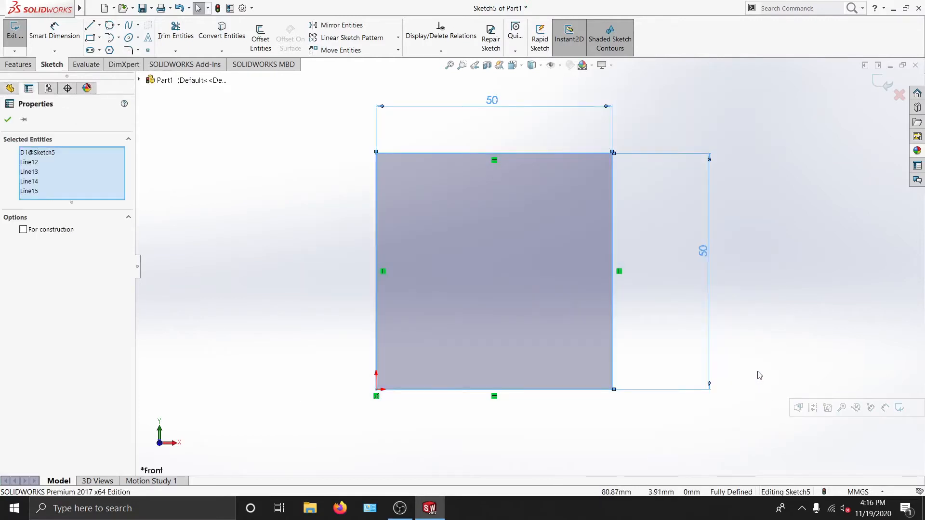
key(Delete)
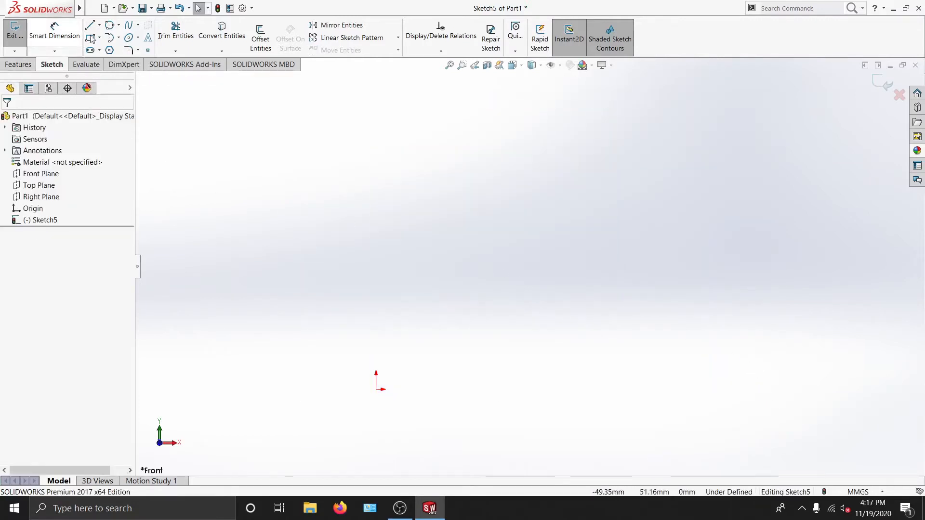
Step: Sketch a center rectangle about 66 mm wide and 39 mm high, centered on the origin
click(100, 37)
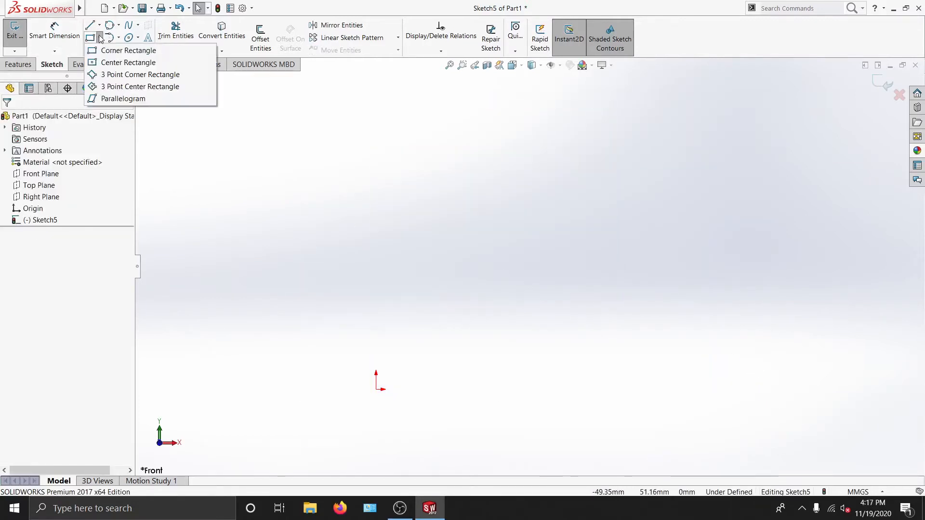
click(120, 63)
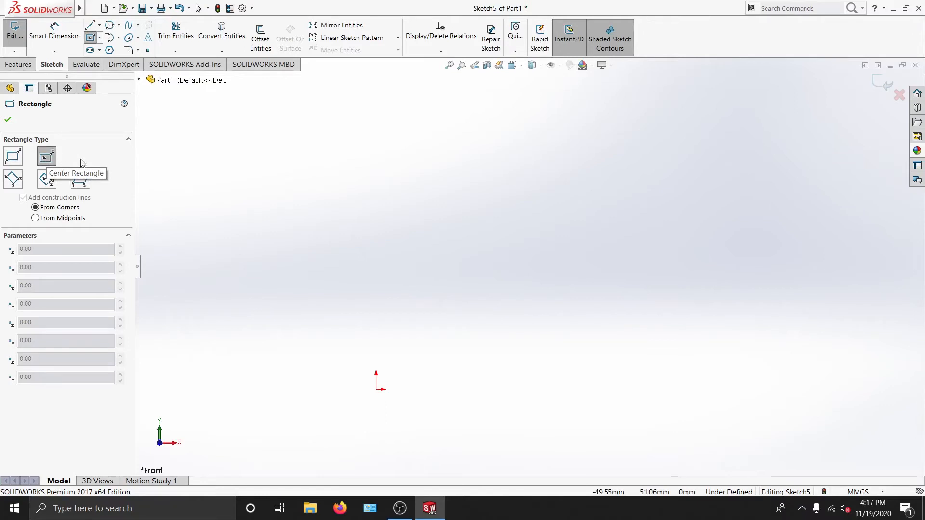
click(376, 390)
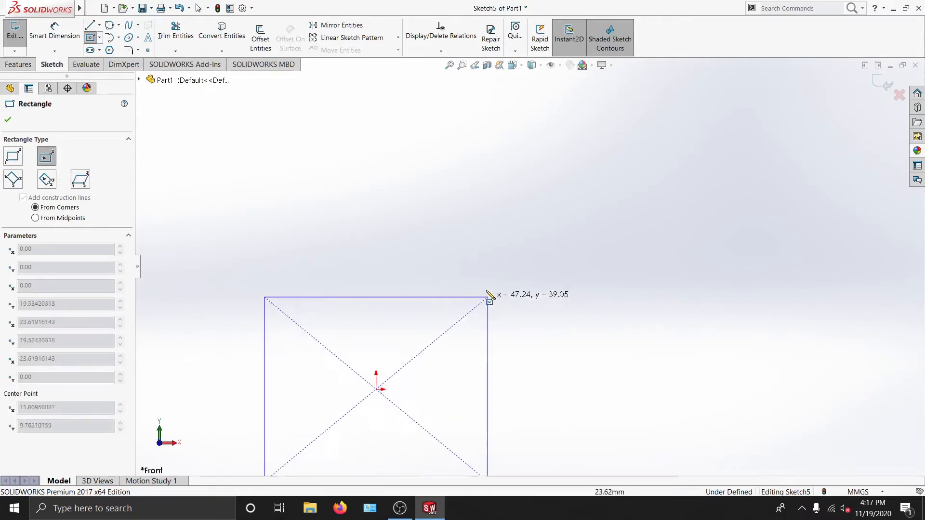
click(533, 298)
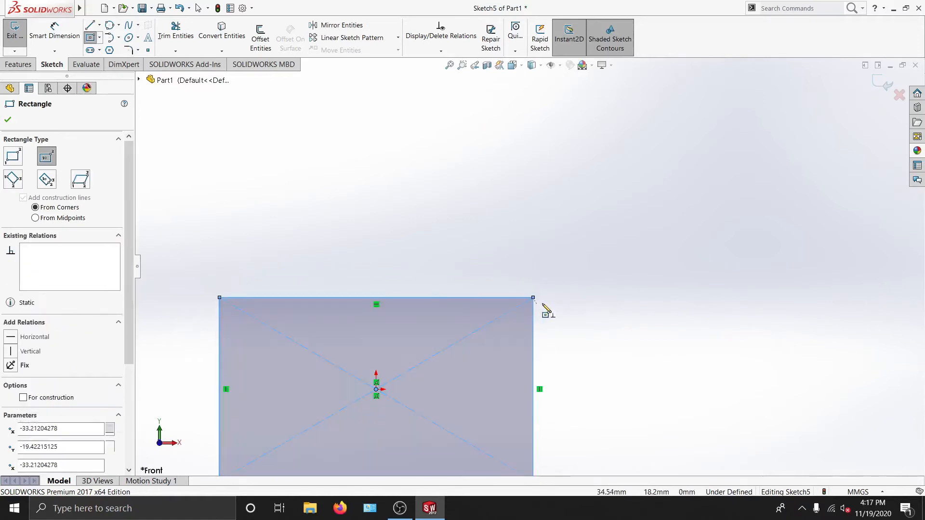
scroll(573, 338, down, 3)
mouse_move(577, 349)
ctrl+middle_down()
mouse_move(633, 287)
mouse_move(641, 257)
ctrl+middle_up()
scroll(630, 241, down, 4)
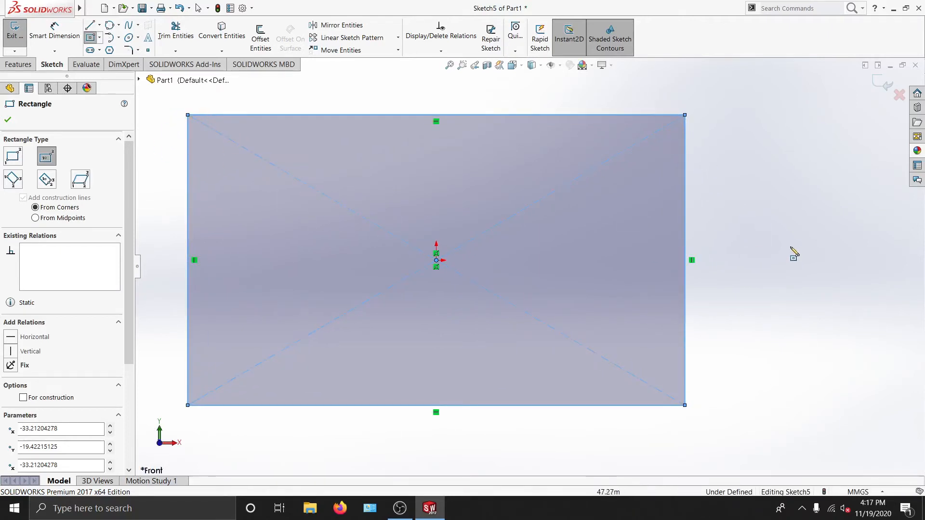
key(Escape)
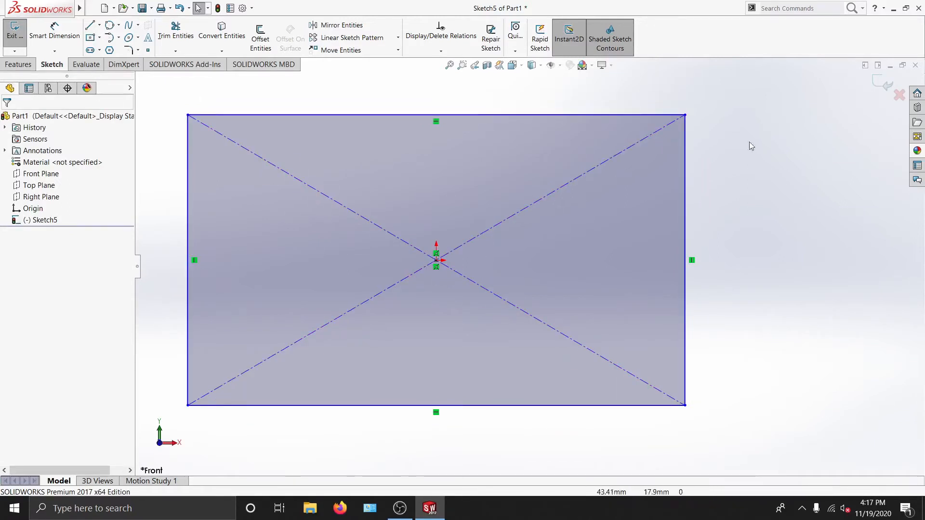
Step: Delete the center rectangle together with its diagonal construction lines
click(756, 255)
mouse_move(756, 254)
middle_down()
mouse_move(696, 178)
mouse_move(681, 182)
middle_up()
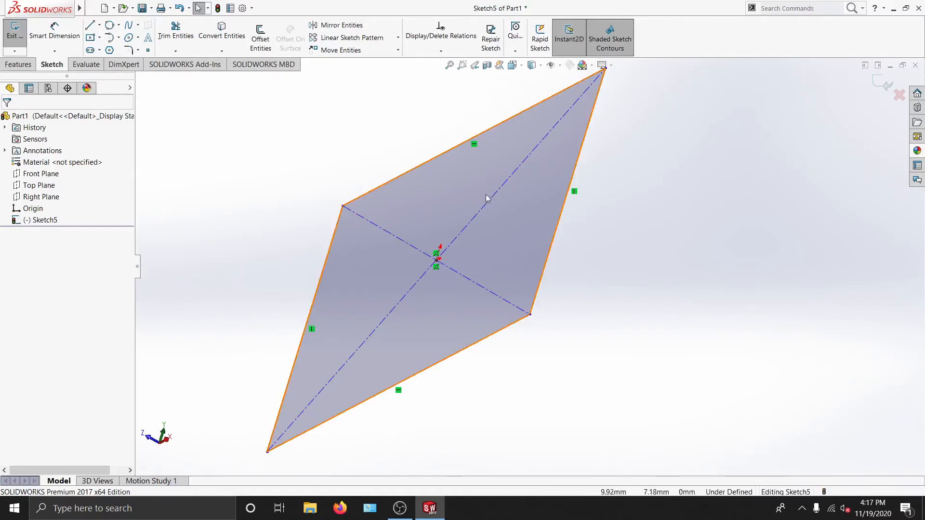
key(space)
click(336, 281)
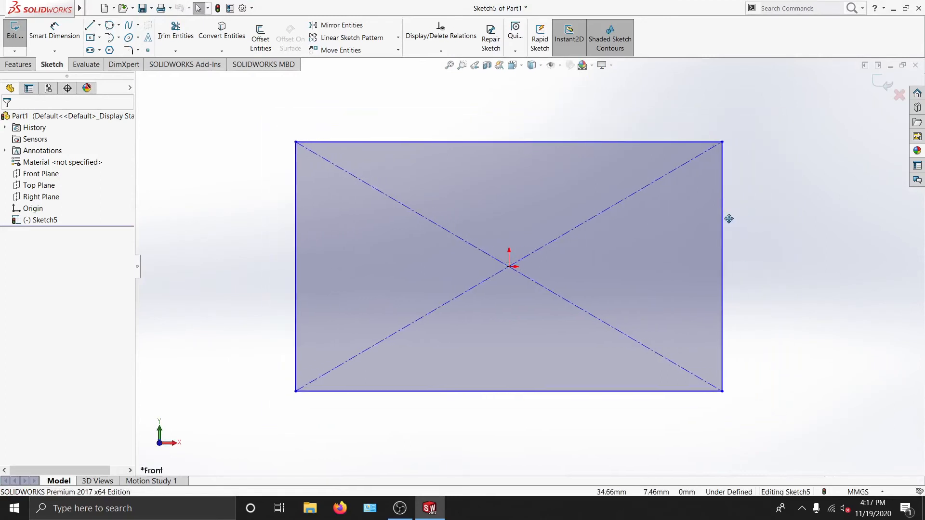
drag(236, 123, 780, 435)
key(Delete)
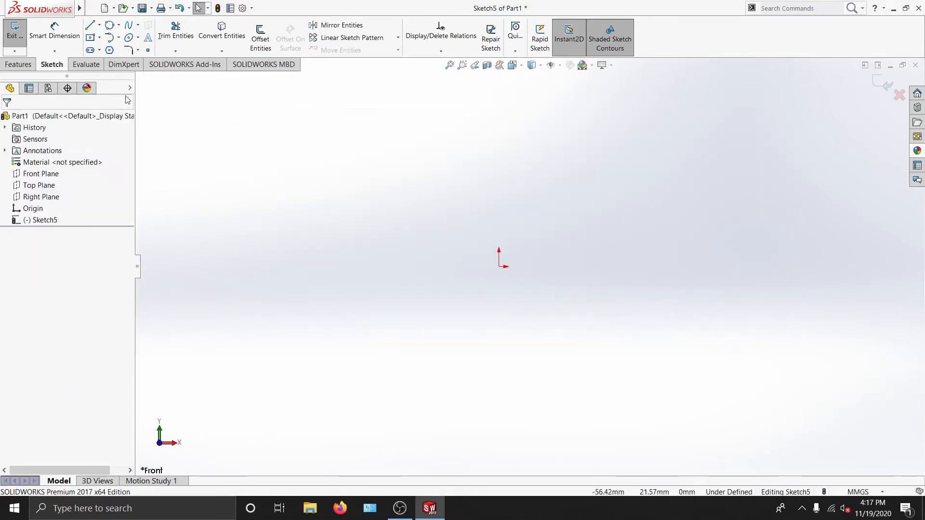
click(100, 38)
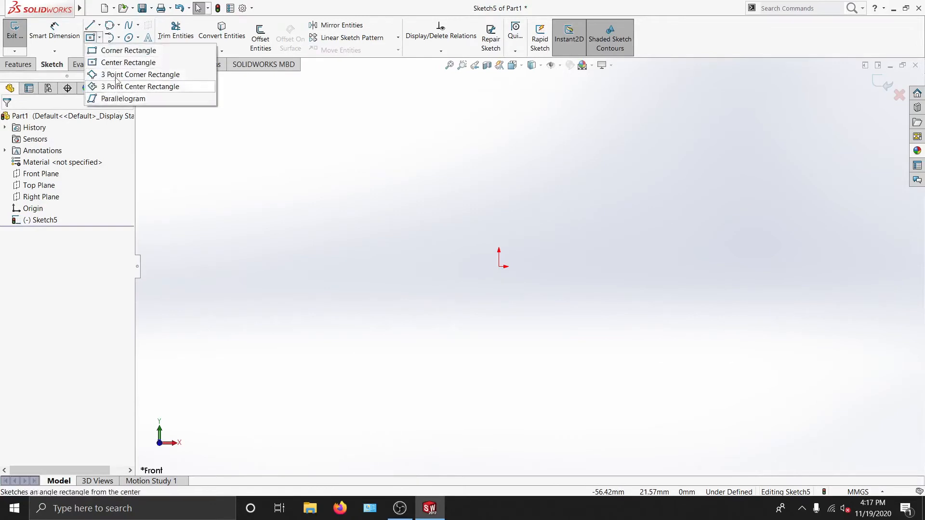
click(119, 38)
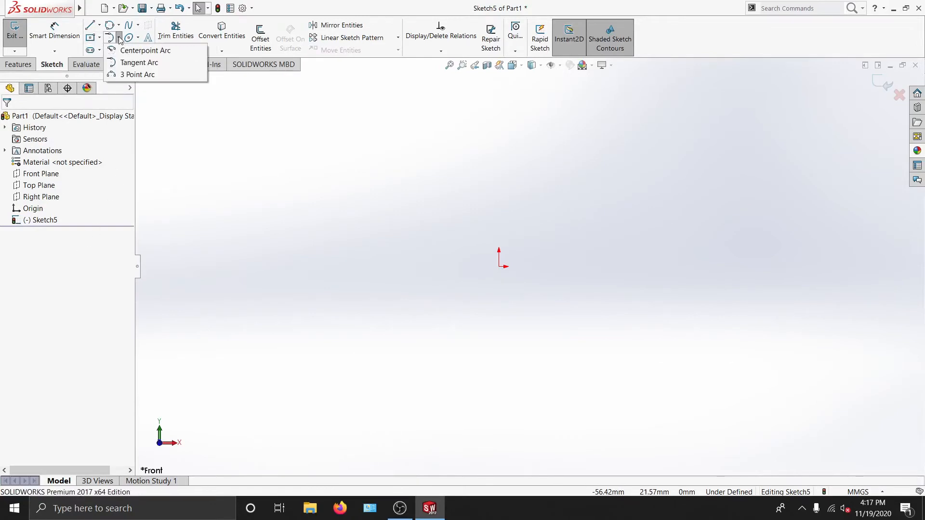
click(150, 52)
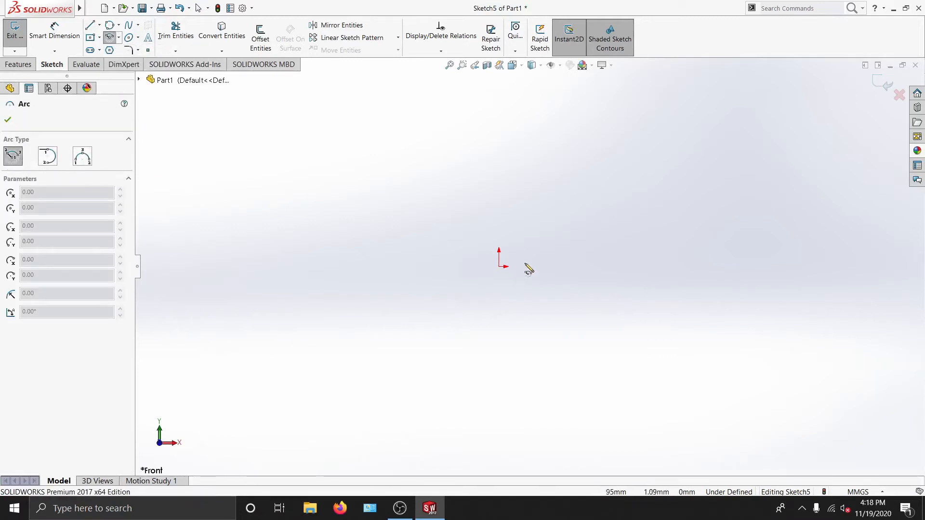
click(500, 267)
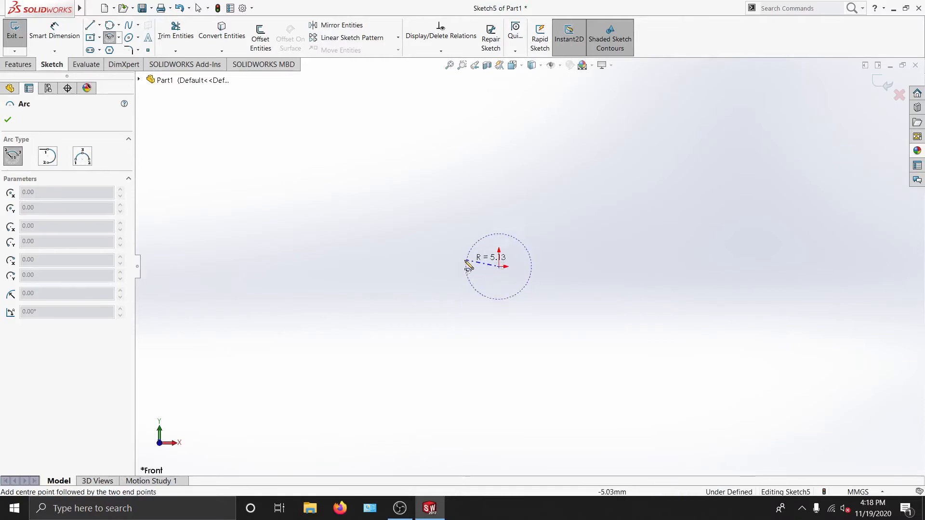
click(297, 267)
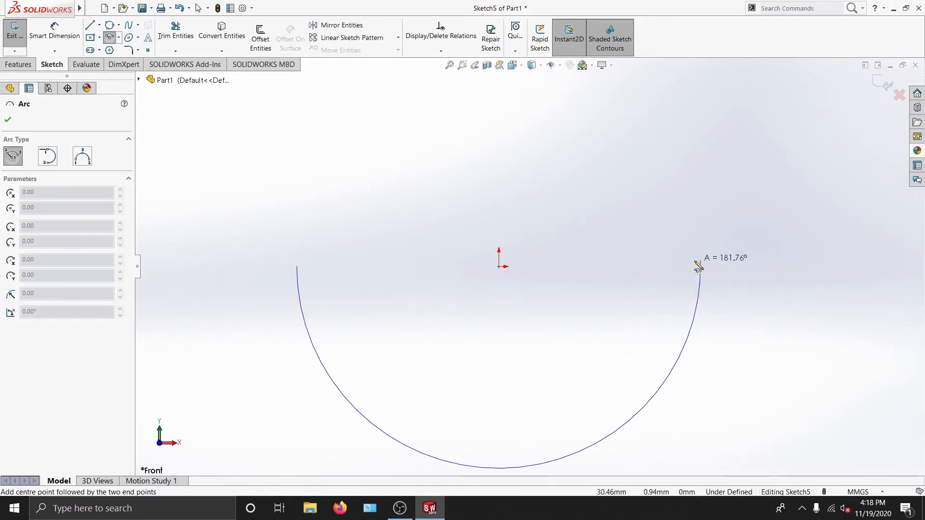
key(Escape)
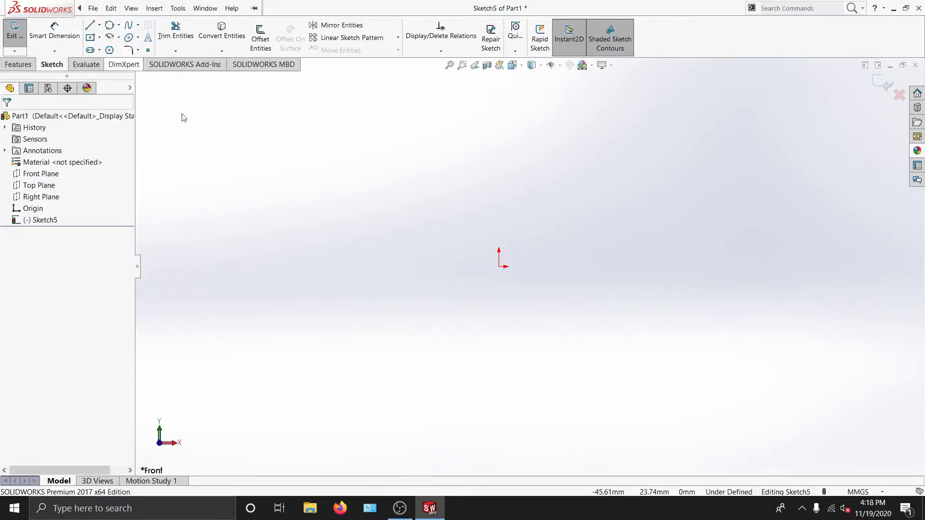
Step: Start a centerpoint arc in the empty sketch
click(110, 37)
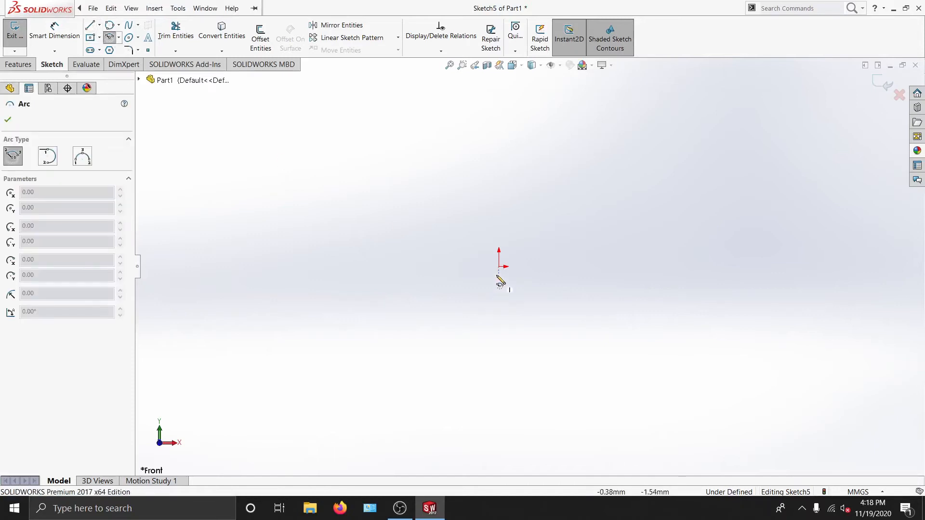
click(501, 269)
click(299, 266)
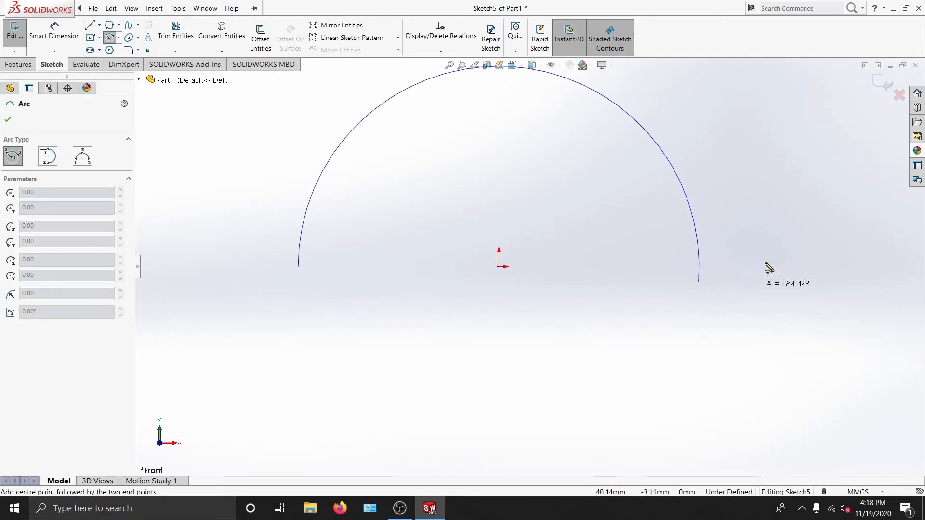
key(Escape)
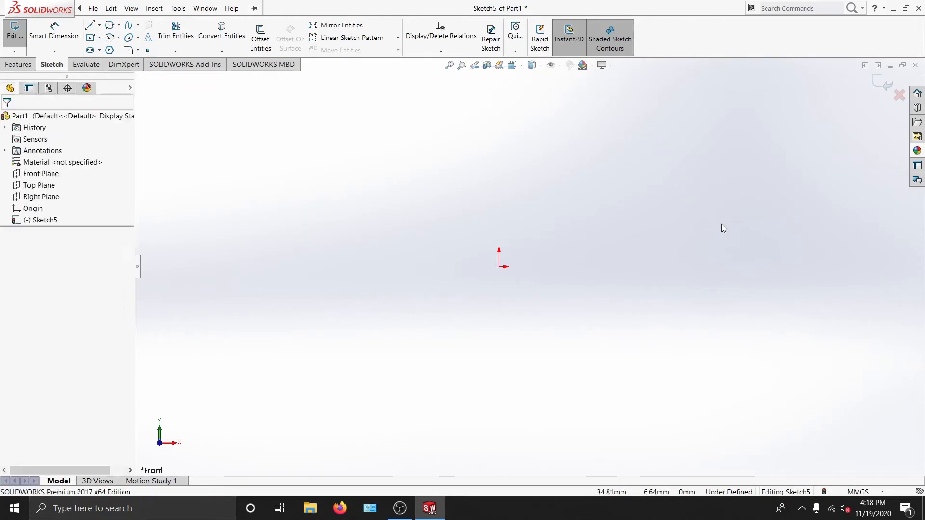
click(111, 35)
click(500, 266)
click(711, 270)
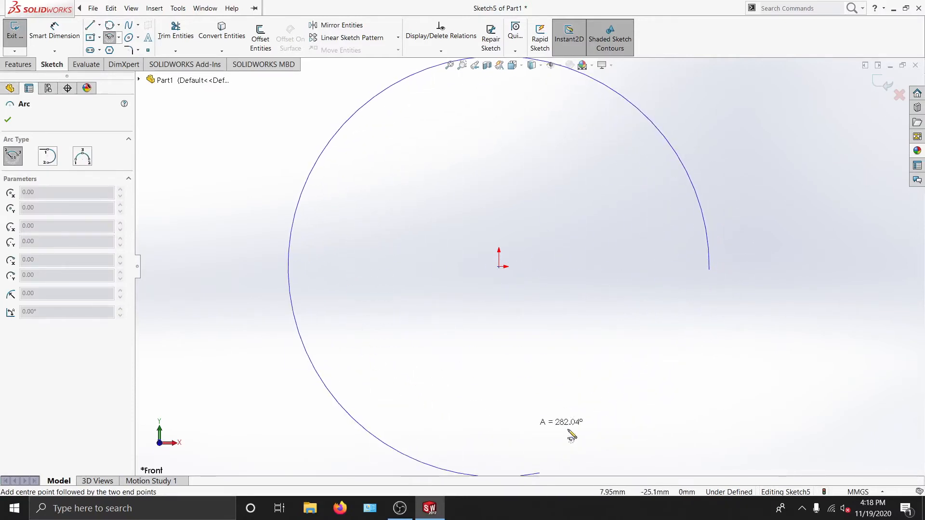
key(Escape)
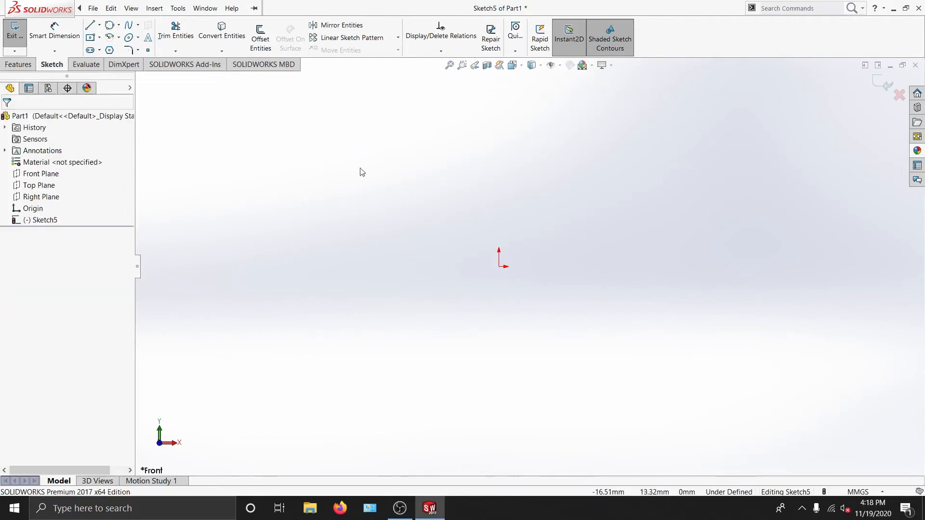
click(115, 38)
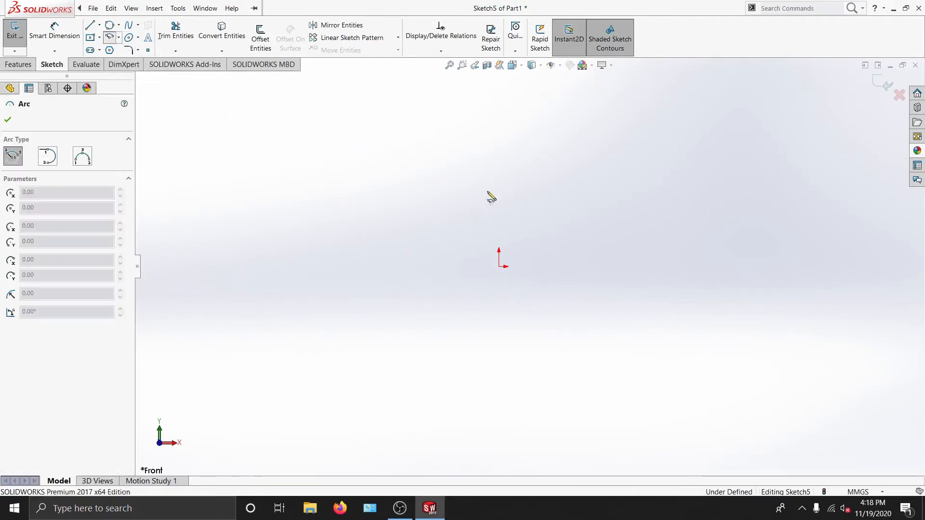
click(499, 266)
click(291, 267)
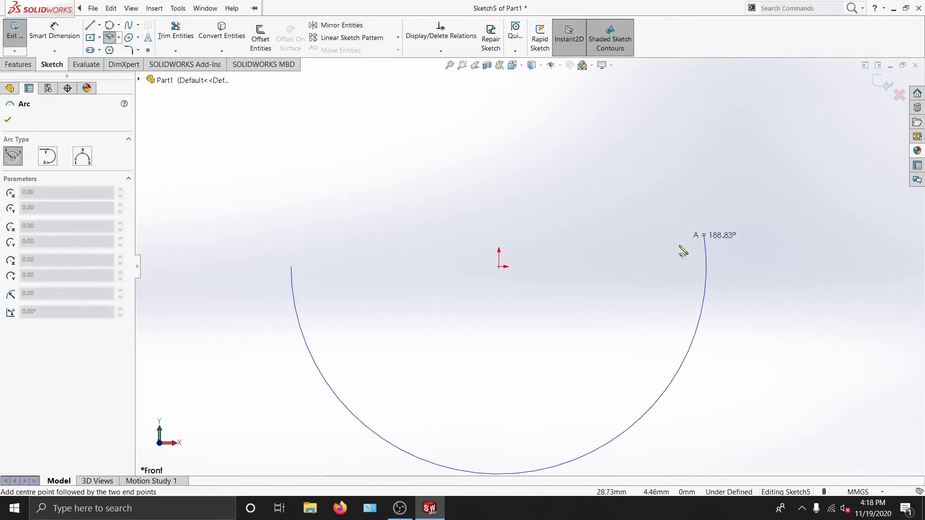
key(Escape)
key(alt+v)
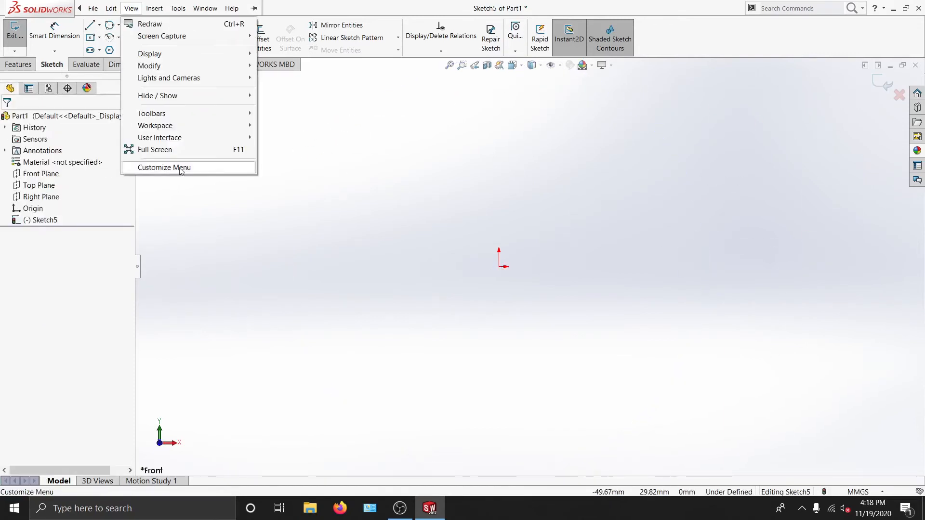
click(343, 196)
Step: Try to start a tangent arc at the origin without an existing sketch segment
click(120, 37)
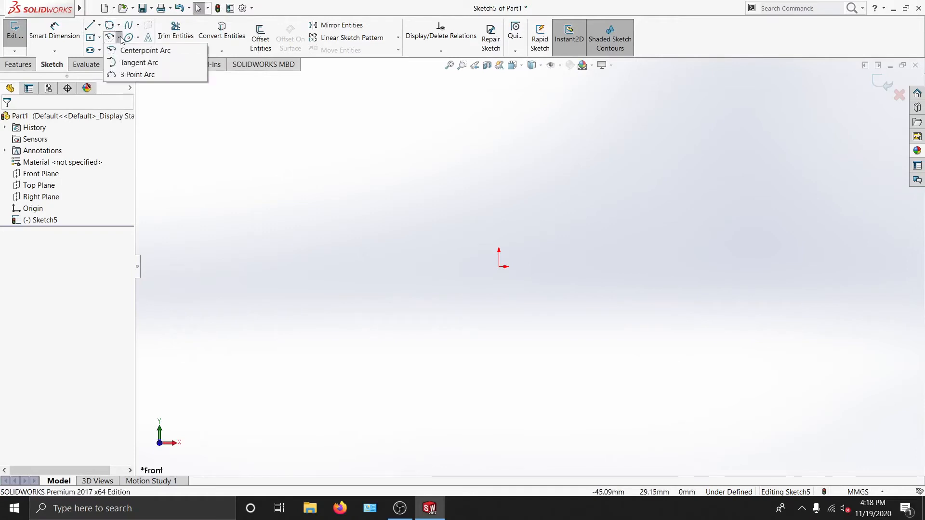
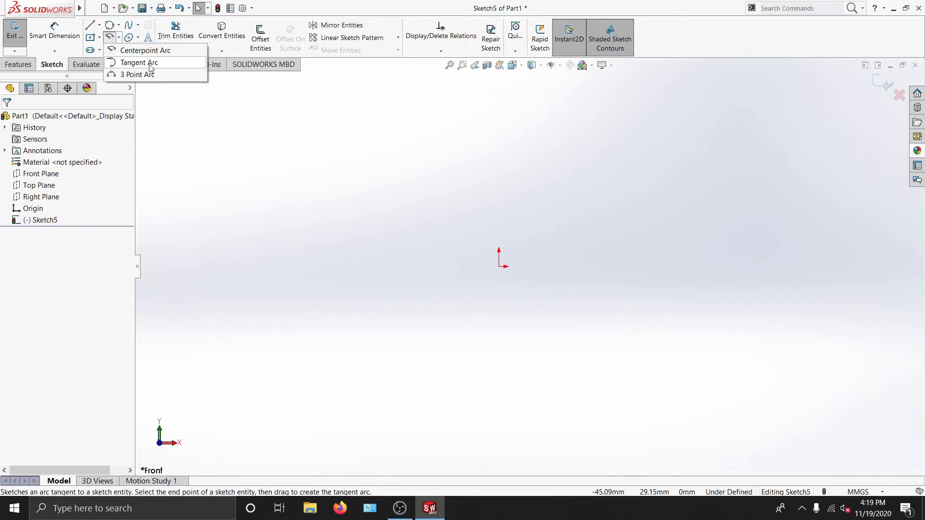
click(140, 63)
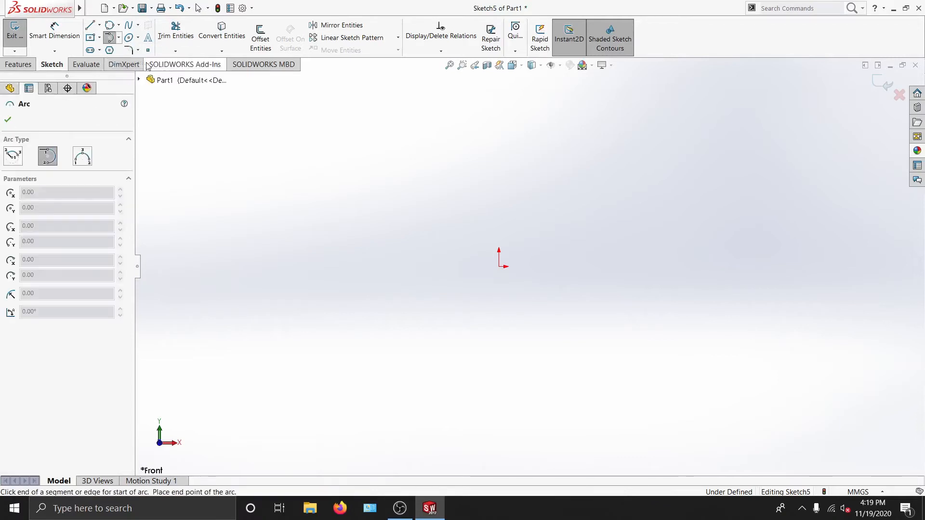
click(501, 268)
click(547, 255)
Step: Sketch a horizontal line about 21 mm long passing through the origin
click(90, 25)
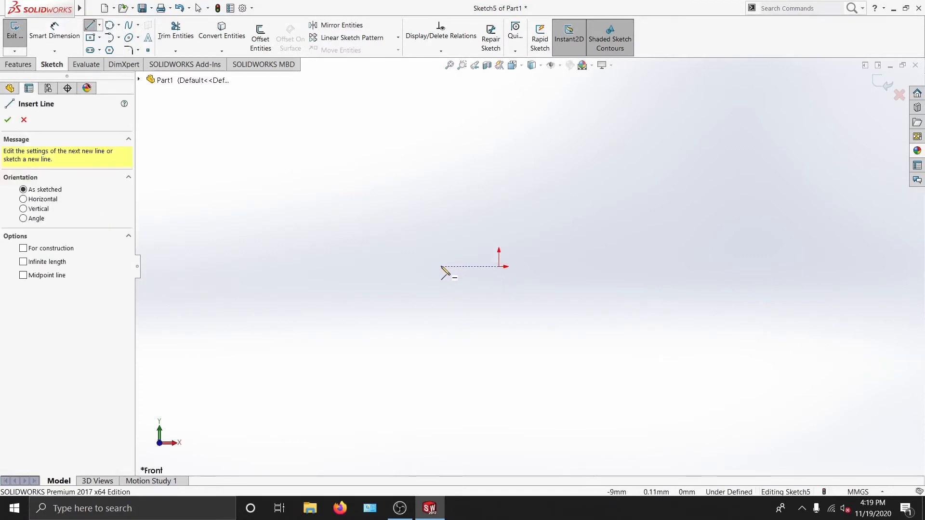
click(441, 266)
click(574, 267)
key(Escape)
Step: Sketch a downward chain of three alternating tangent half-circle arcs from the line's right endpoint, the first with a radius of about 5.5 mm
click(109, 38)
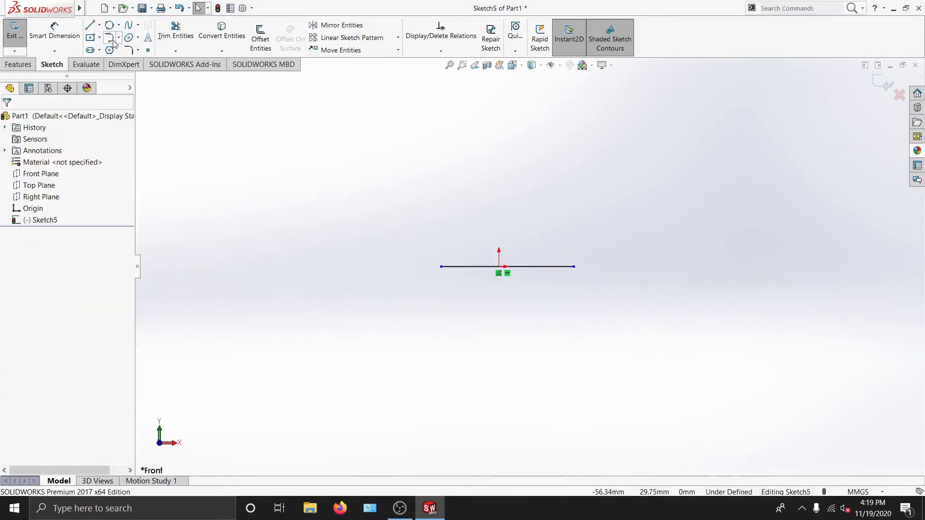
click(574, 266)
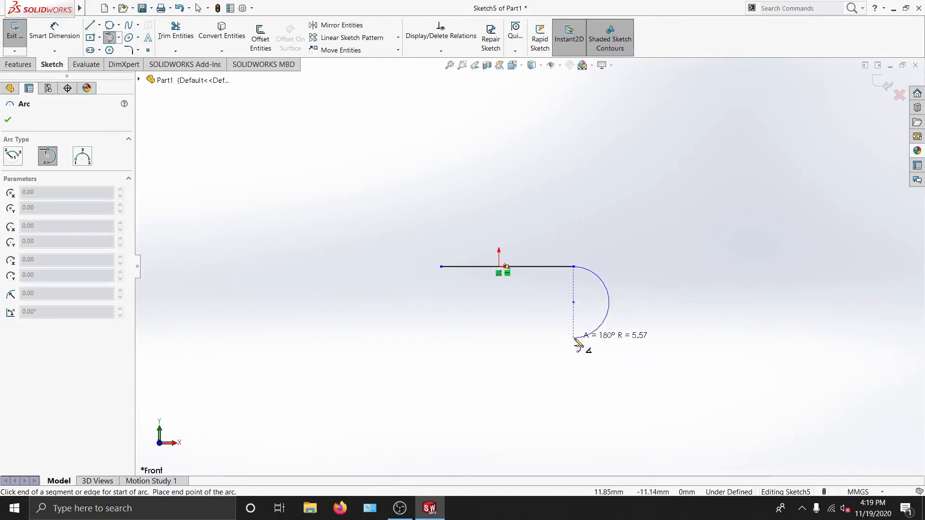
click(573, 432)
click(573, 474)
key(Escape)
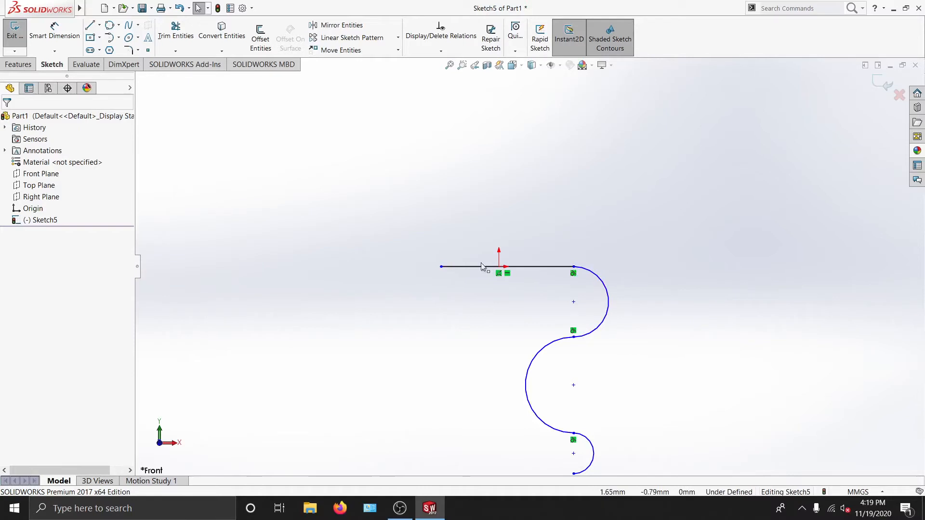
Step: Sketch a 3 Point Arc bulging upward between the two endpoints of the horizontal line
click(118, 37)
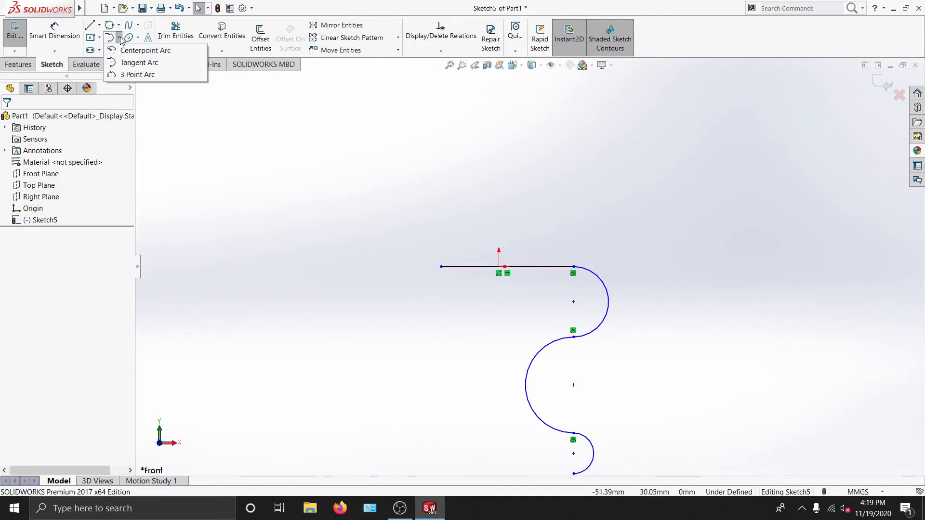
click(138, 74)
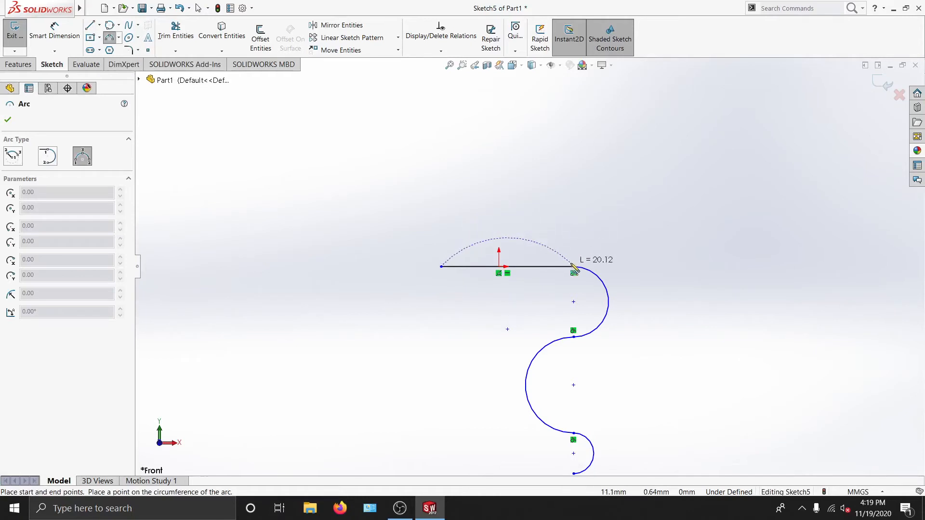
click(574, 266)
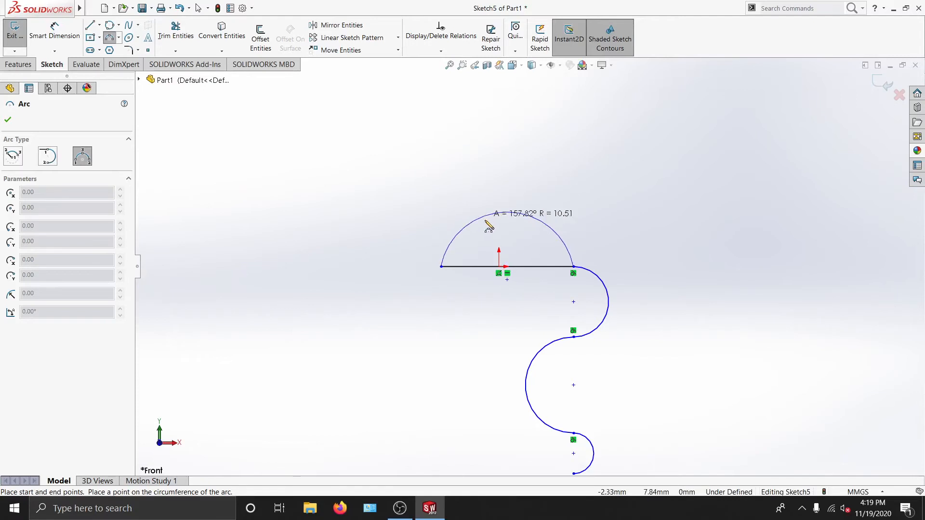
click(507, 226)
key(Escape)
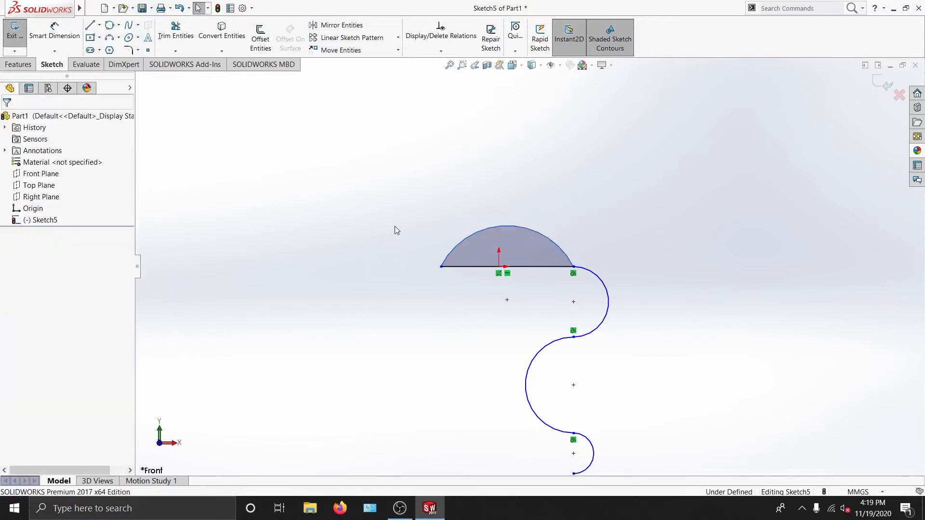
Step: Delete the line and all the arcs from the sketch
mouse_move(351, 181)
mouse_down()
mouse_move(663, 318)
mouse_move(670, 477)
mouse_up()
key(Delete)
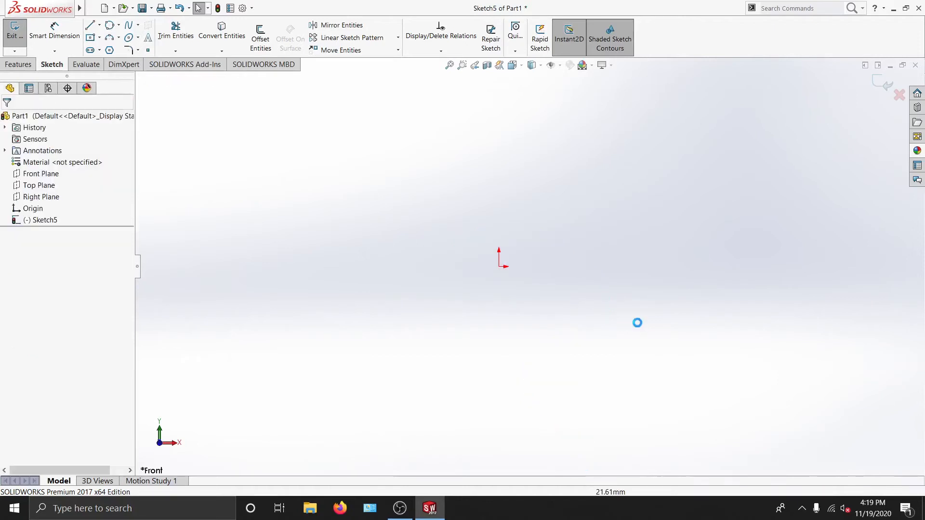
click(138, 39)
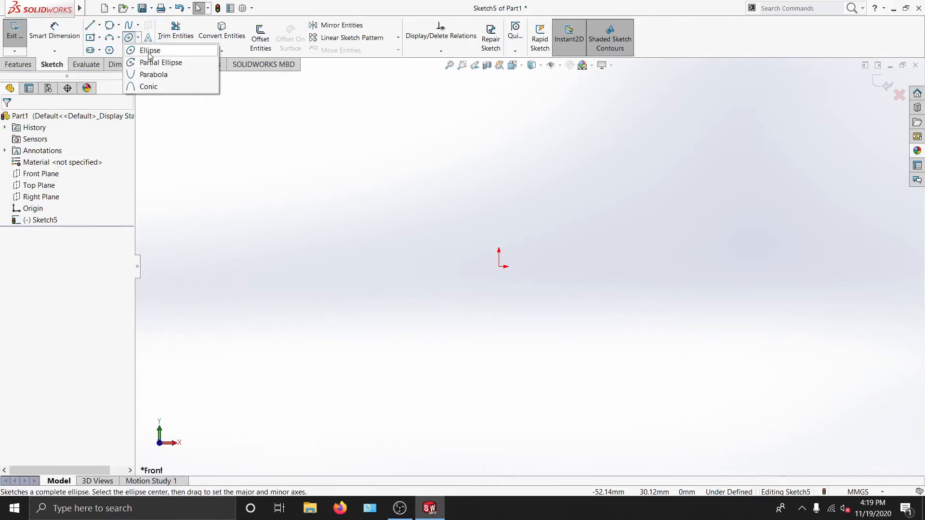
click(151, 51)
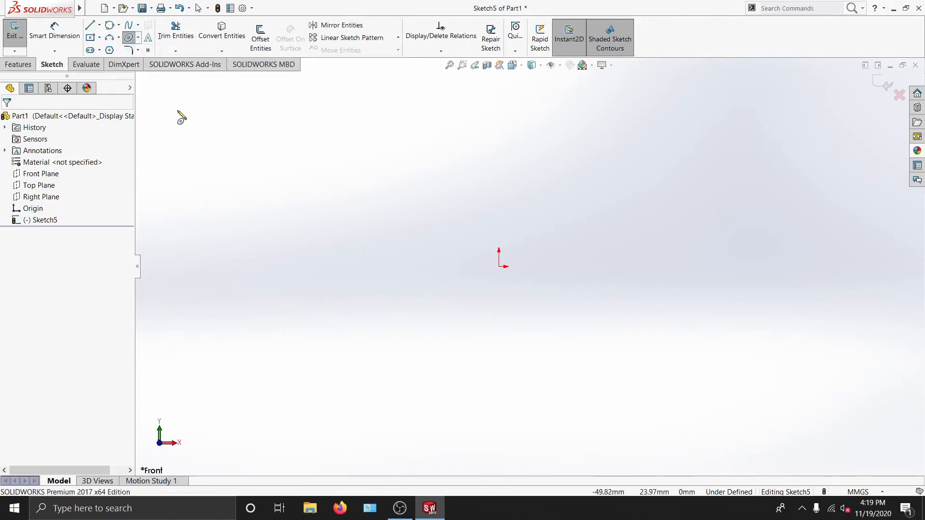
click(138, 39)
click(138, 25)
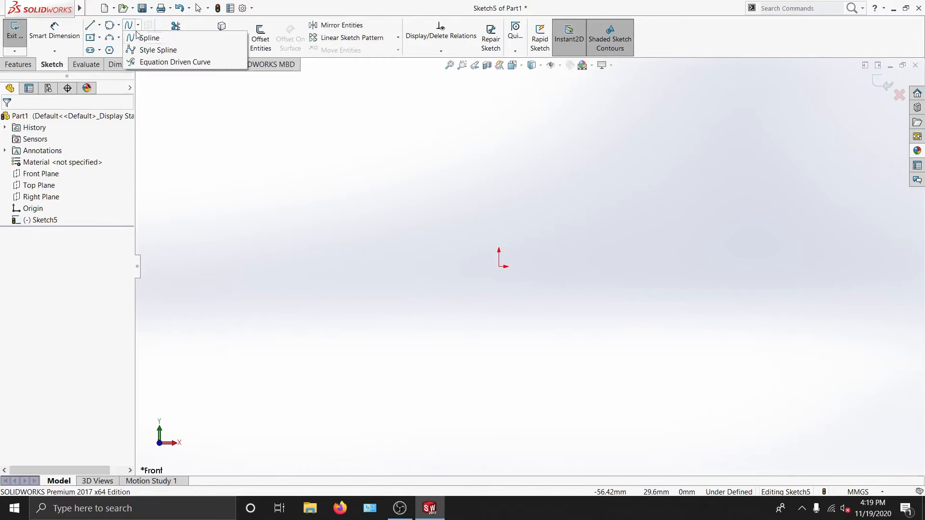
click(86, 260)
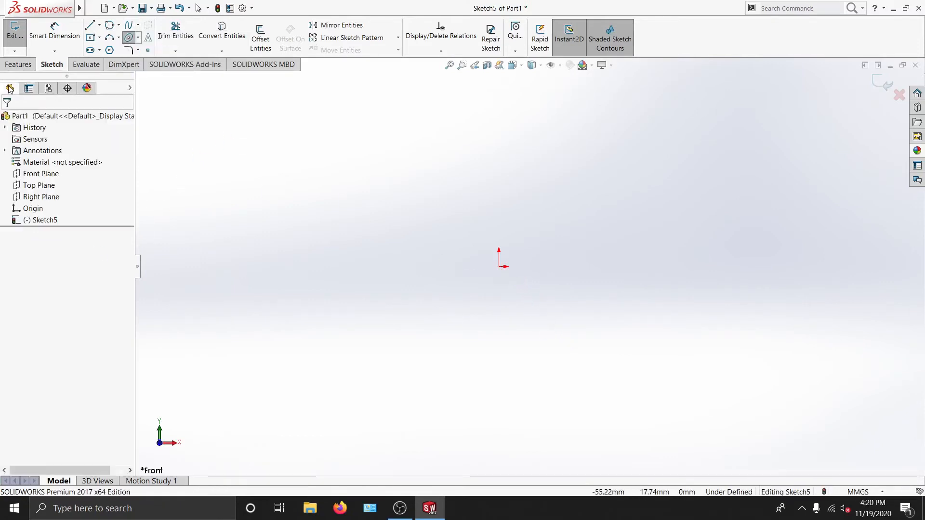
key(Escape)
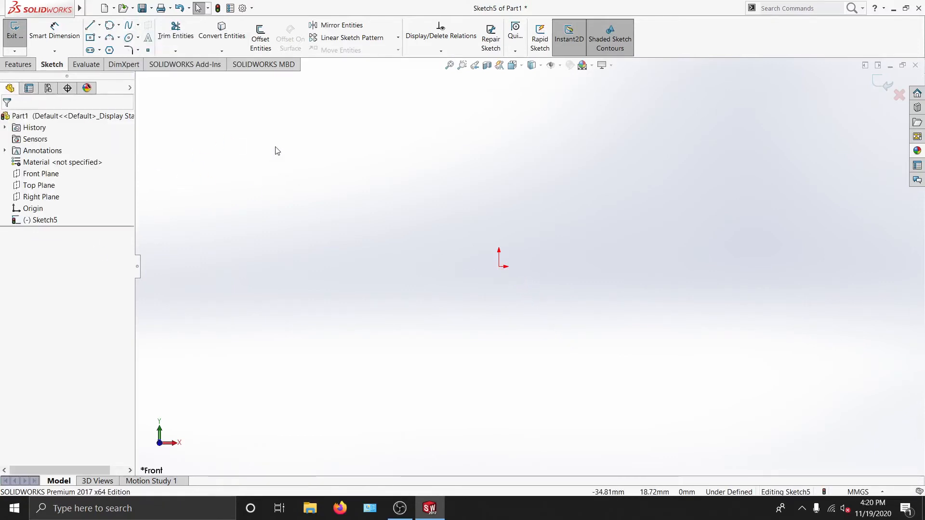
Step: Sketch a horizontal ellipse centred on the origin with radii of about 17.4 mm and 8.4 mm
click(128, 39)
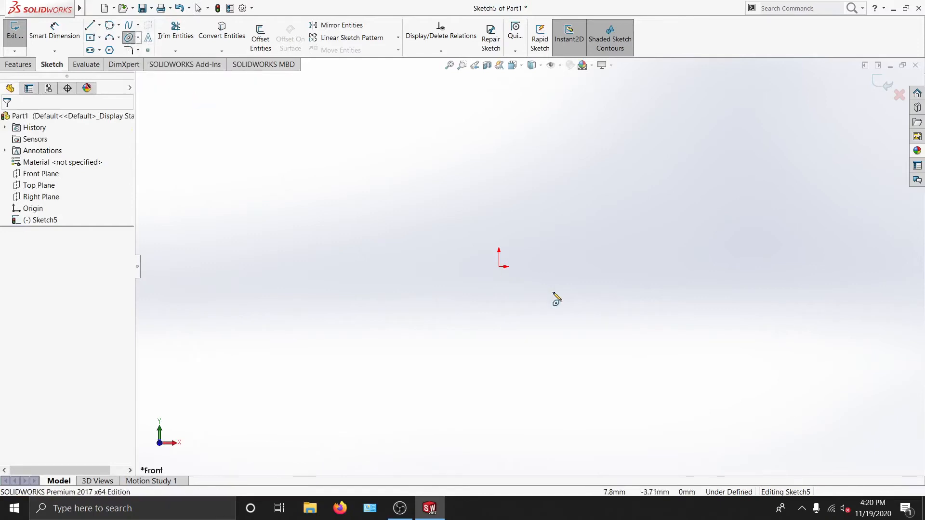
click(499, 266)
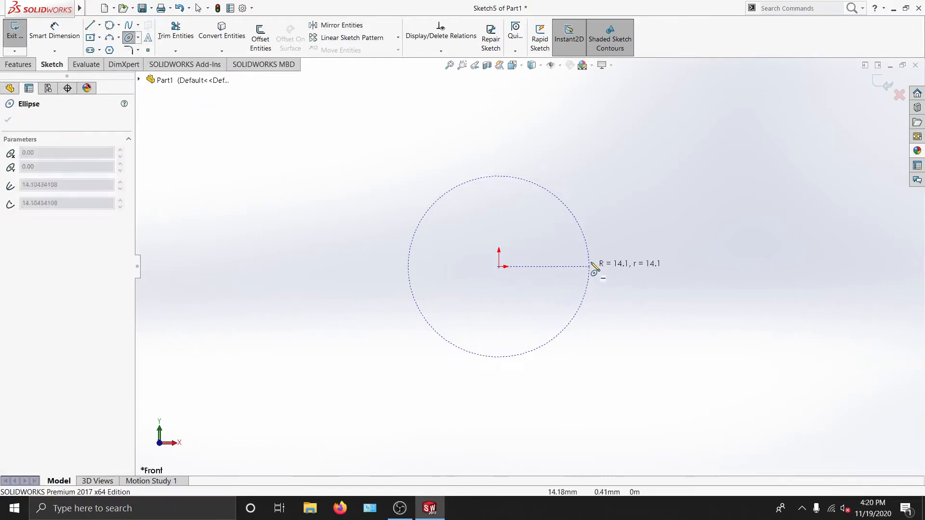
click(614, 266)
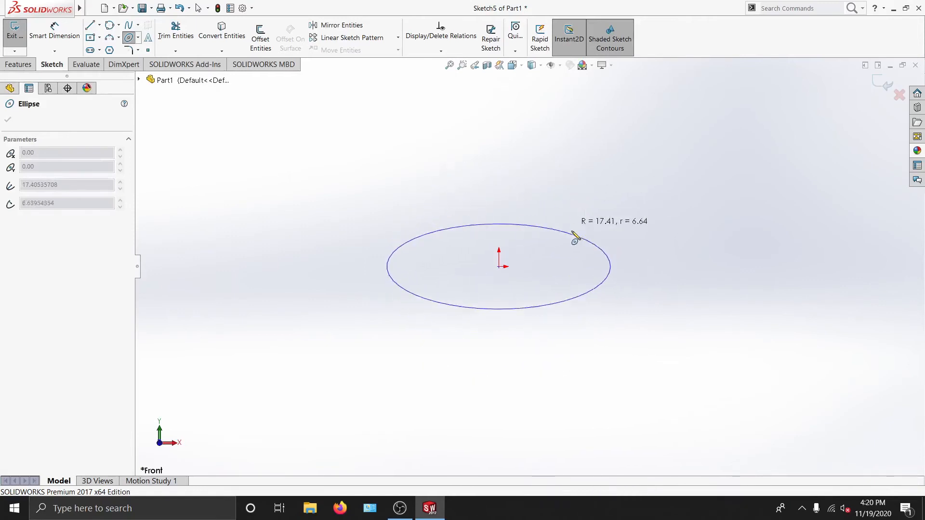
click(561, 215)
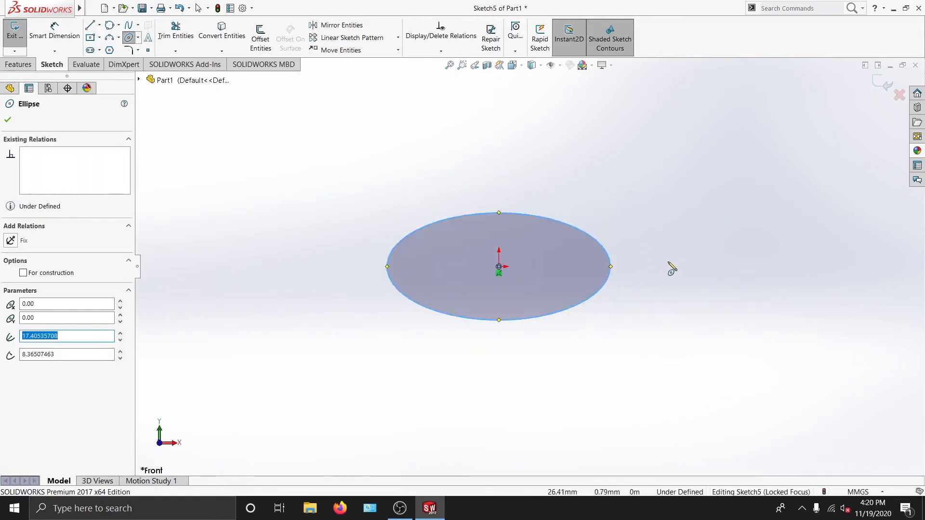
key(Escape)
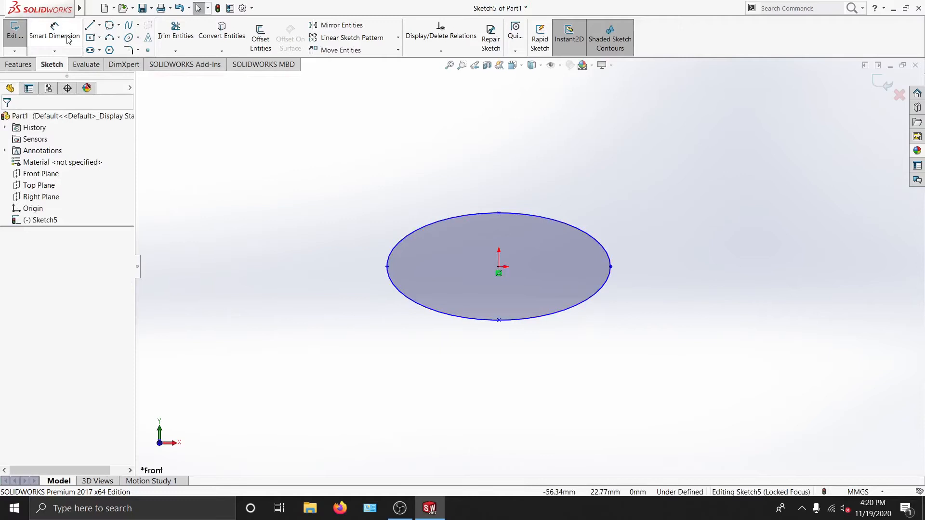
Step: Flatten the ellipse by moving its upper vertex toward the origin, and delete the ellipse from the sketch
click(388, 267)
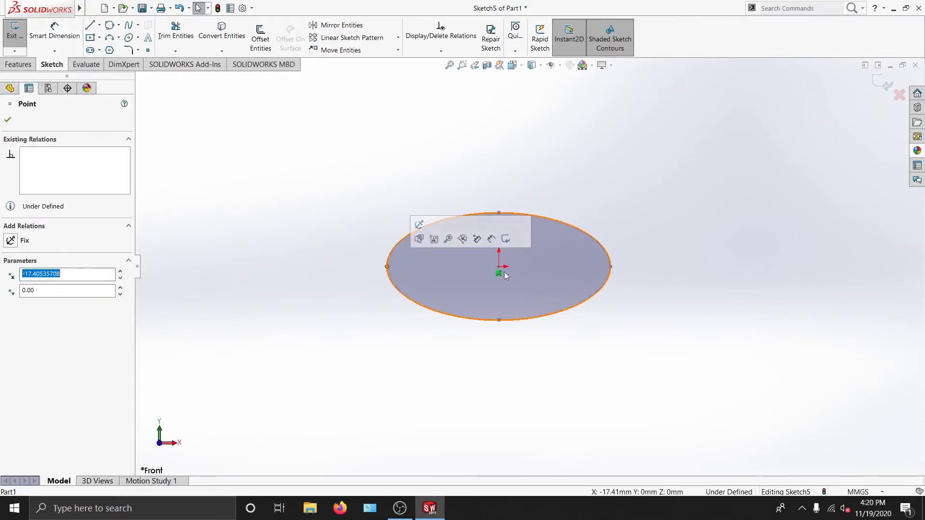
ctrl+click(611, 266)
click(624, 286)
drag(501, 213, 499, 241)
drag(347, 216, 721, 405)
key(Delete)
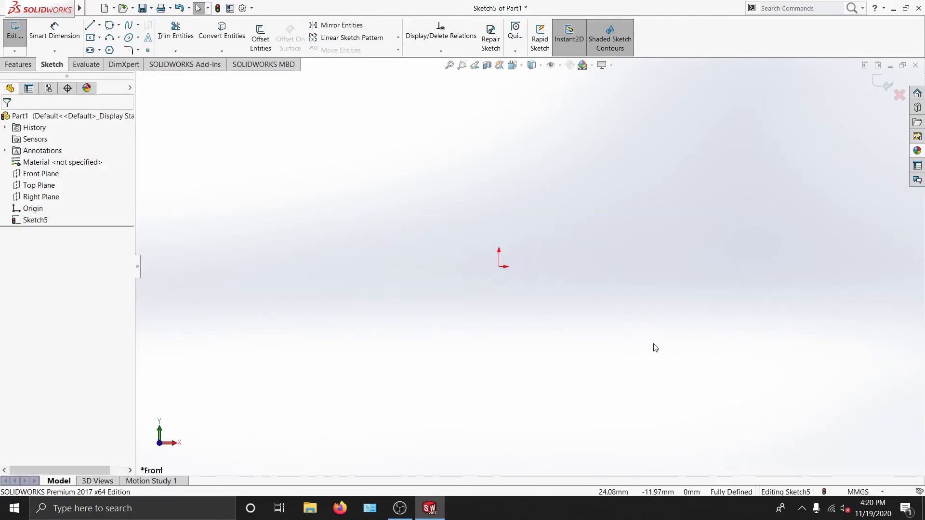
click(138, 38)
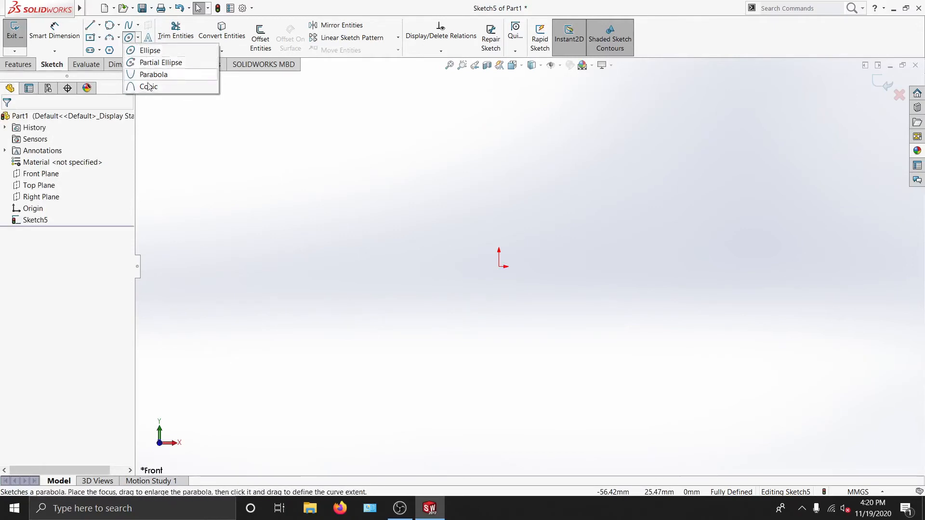
click(75, 256)
Step: Sketch a horizontal Straight Slot starting at the origin, about 38.6 mm between arc centres and about 13 mm wide
click(99, 51)
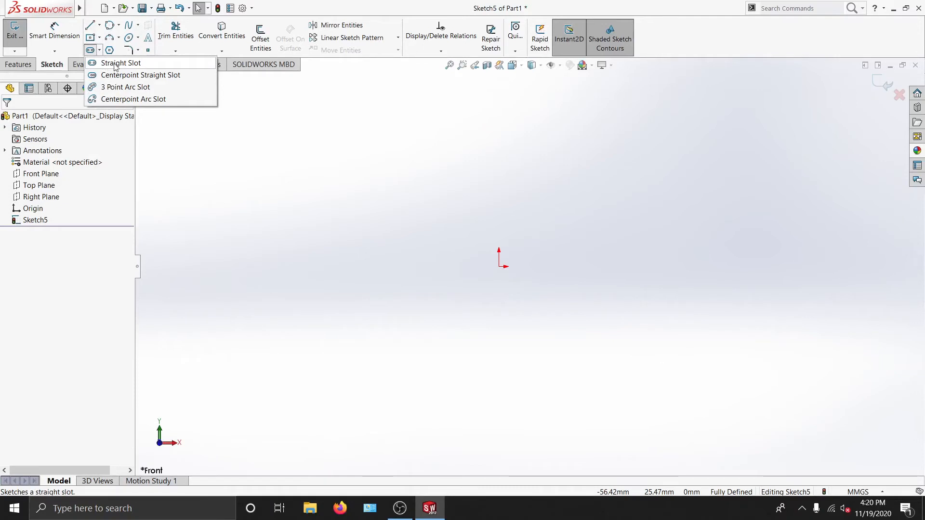
click(116, 64)
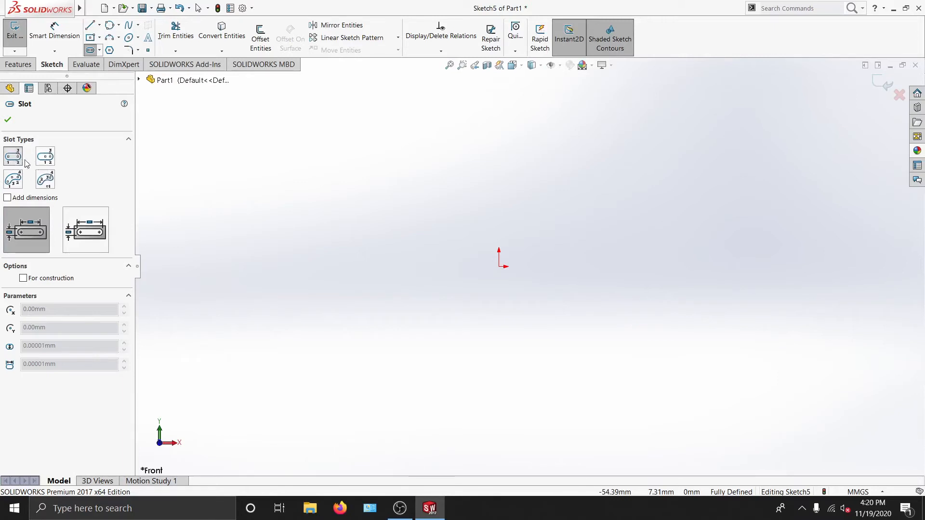
click(499, 266)
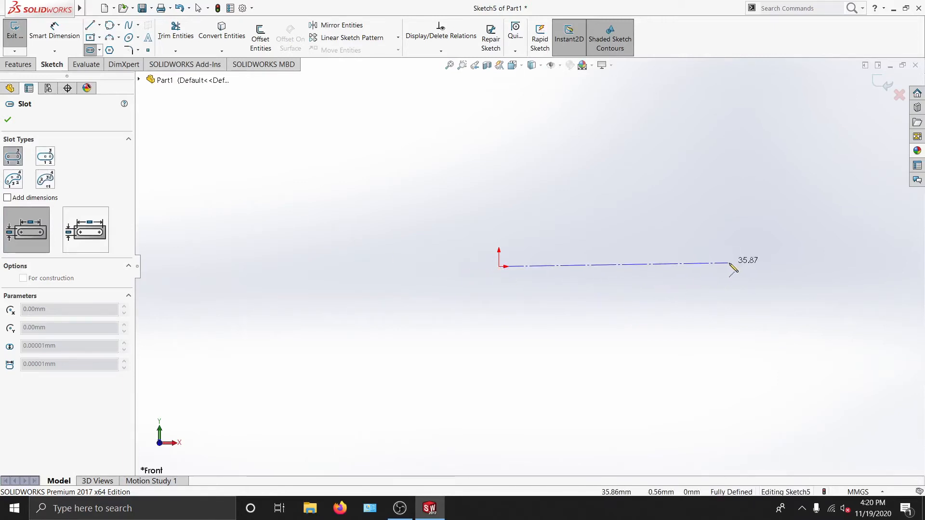
click(747, 267)
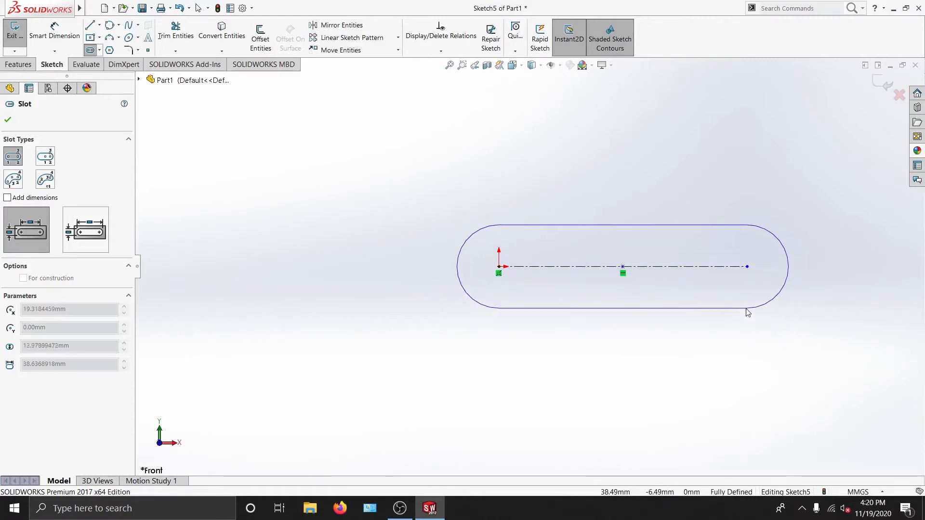
click(747, 314)
key(Escape)
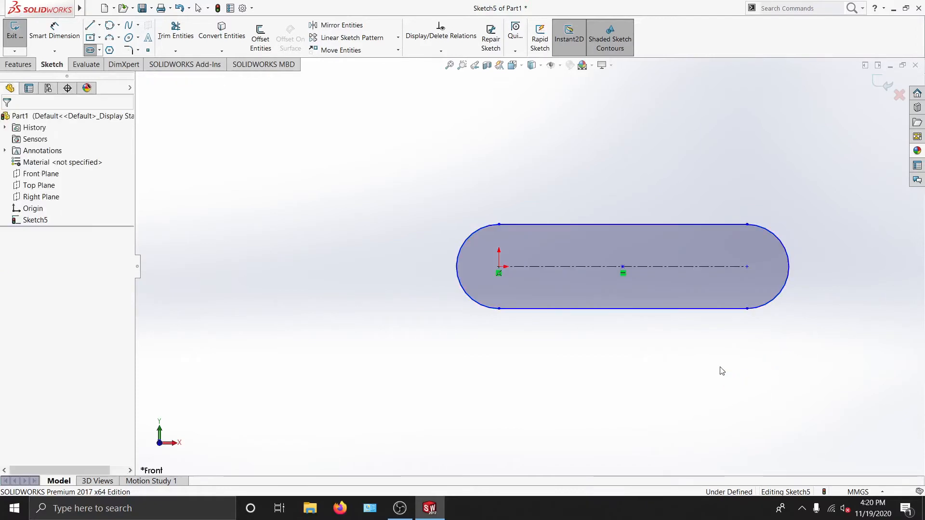
Step: Dimension the straight slot's centreline to 50 mm, placing the dimension below the slot
click(54, 31)
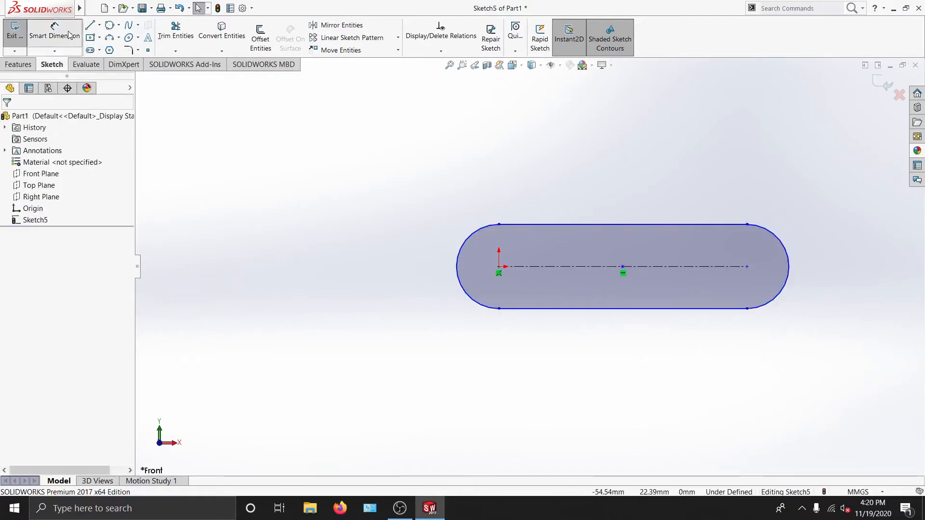
click(552, 271)
click(631, 428)
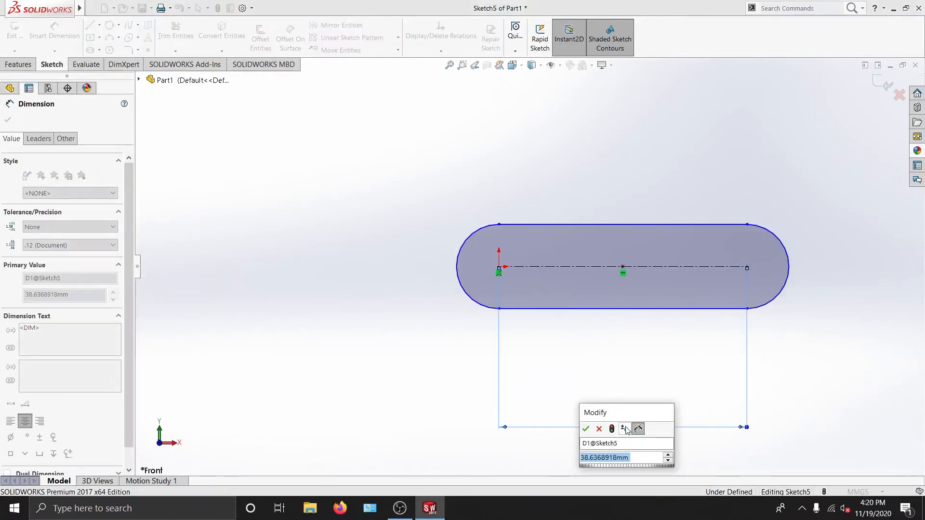
text(50)
key(Return)
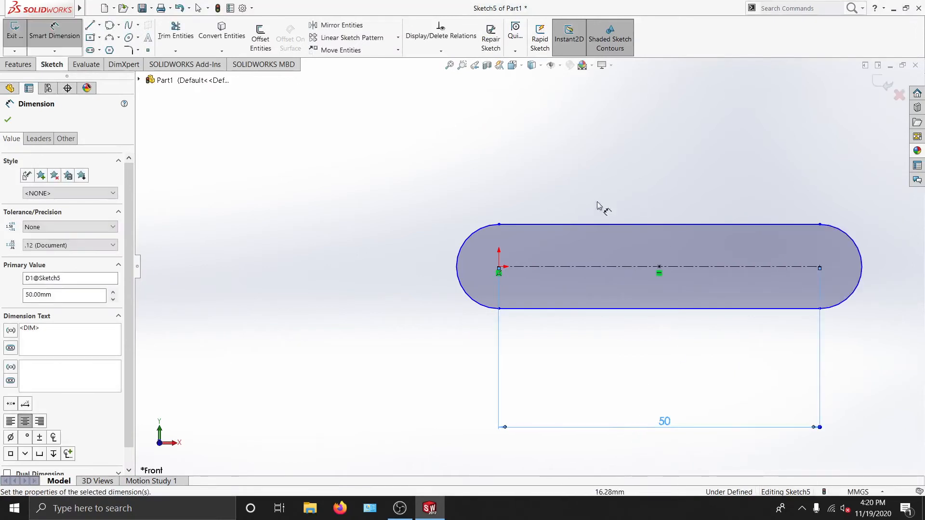
Step: Dimension the slot's end arc at the origin with a 5 mm radius, and delete the whole slot with its dimensions
click(462, 247)
click(340, 216)
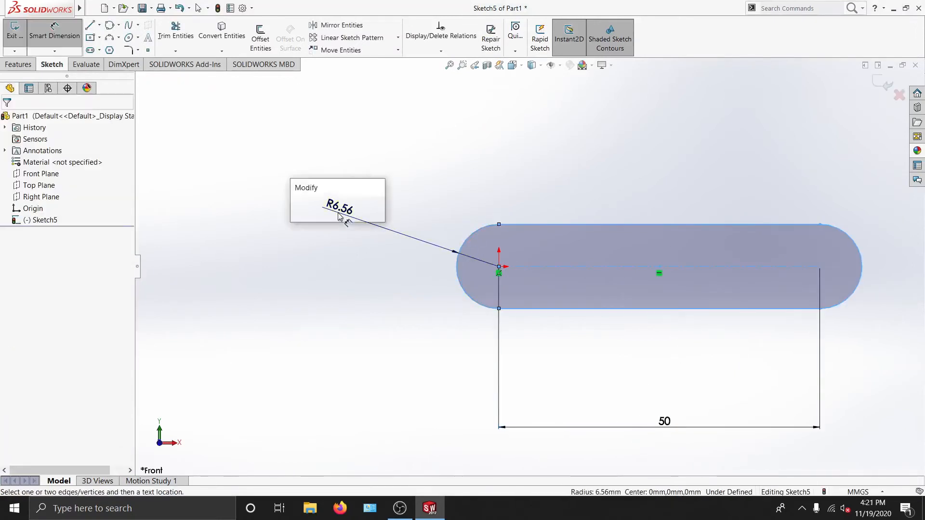
key(Return)
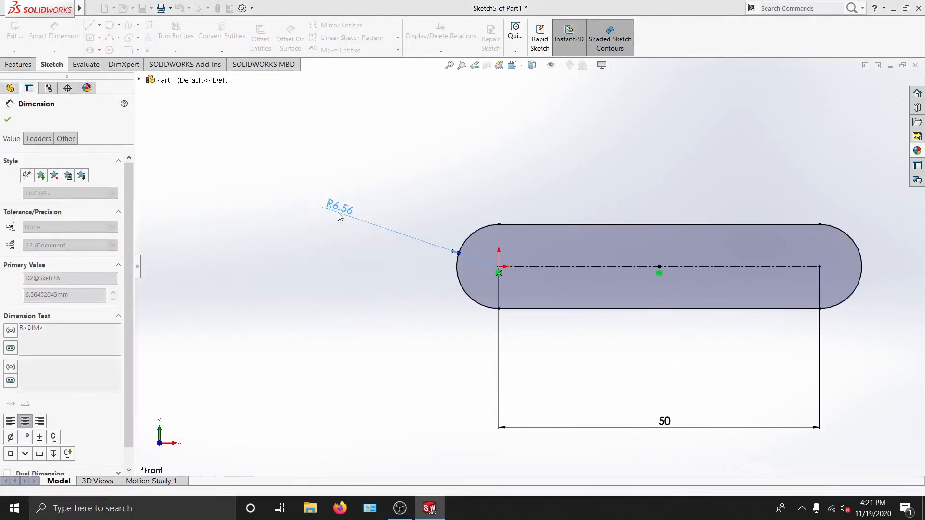
click(8, 120)
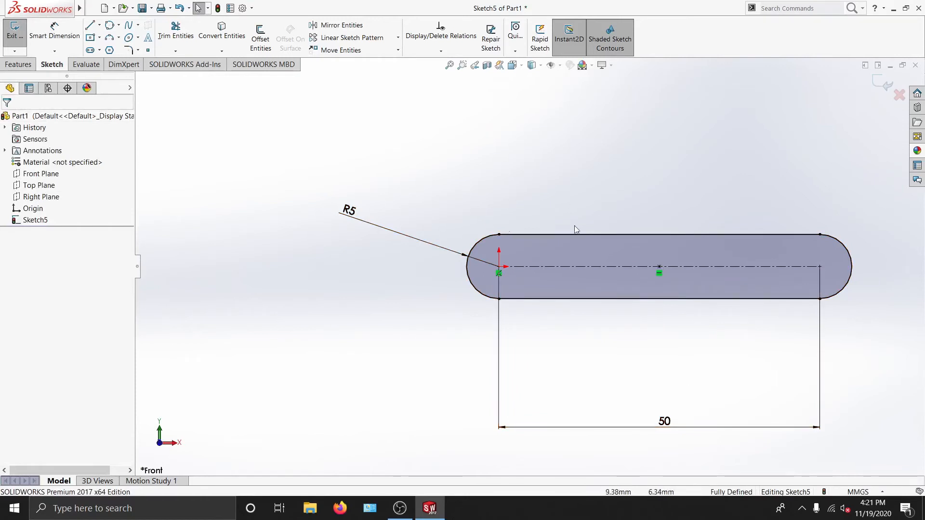
drag(311, 151, 887, 475)
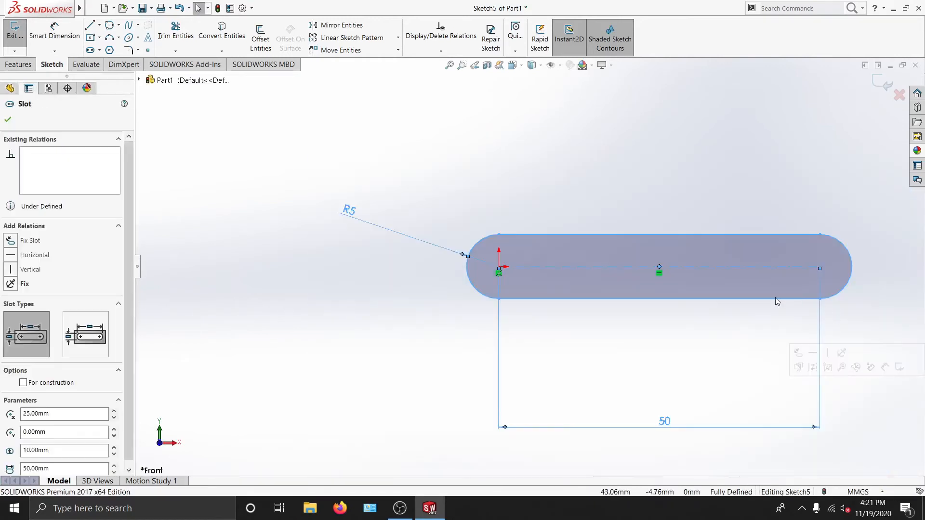
key(Delete)
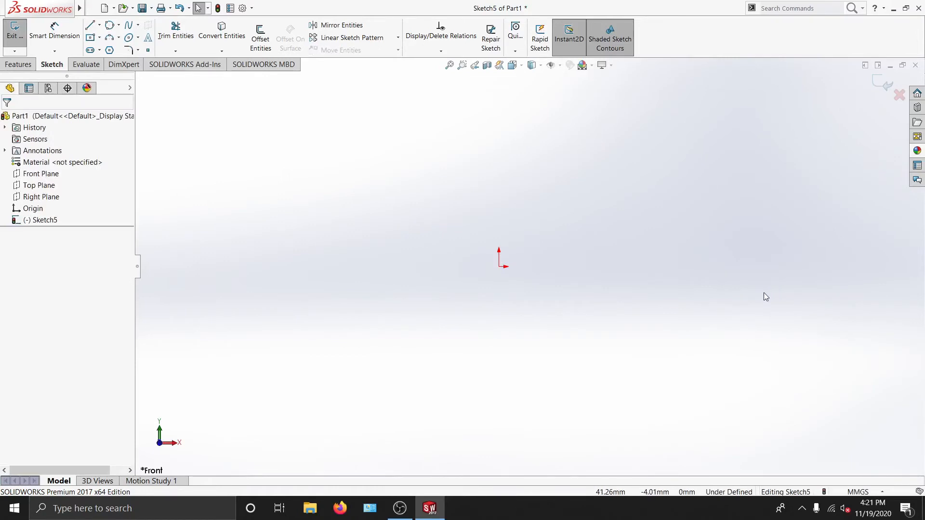
Step: Sketch a Centerpoint Arc Slot centred on the origin, with a radius of about 14 mm, an arc of about 171° and a width of about 7.6 mm
click(100, 50)
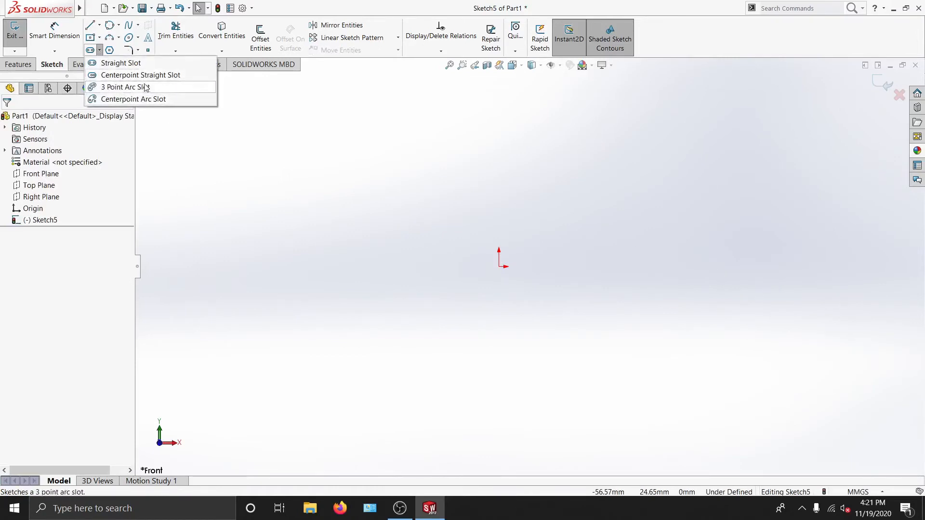
click(121, 62)
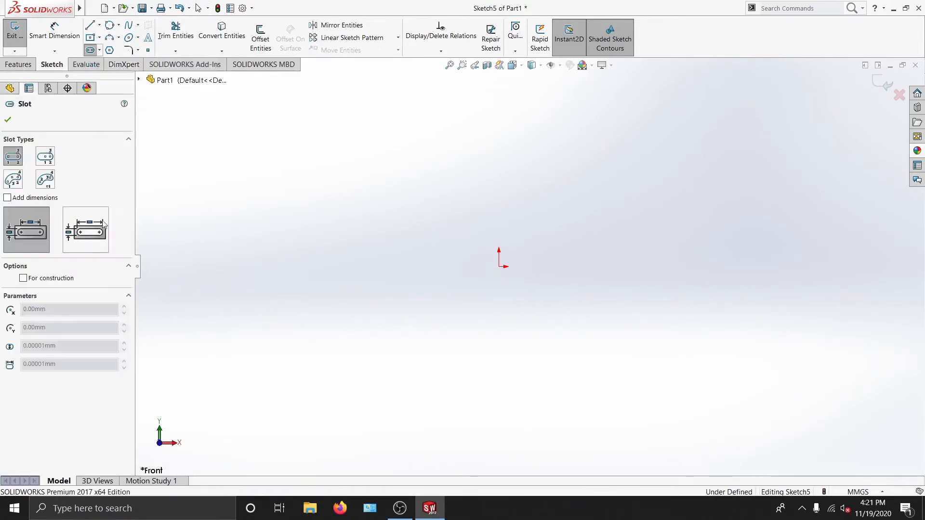
click(49, 183)
click(46, 159)
click(16, 184)
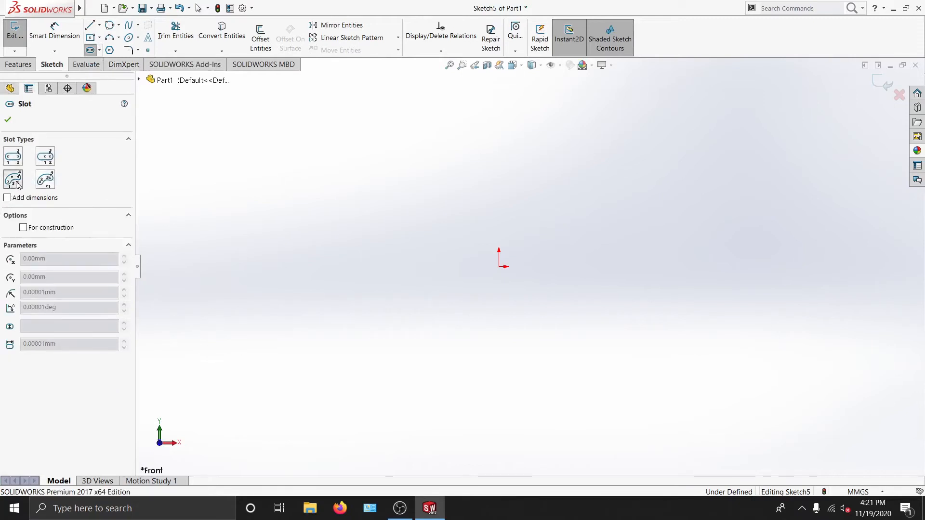
click(44, 181)
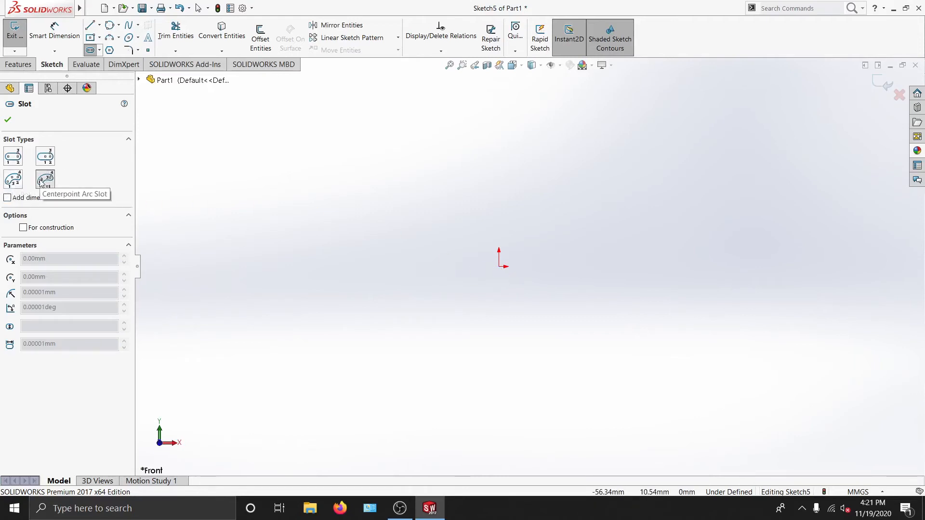
click(499, 266)
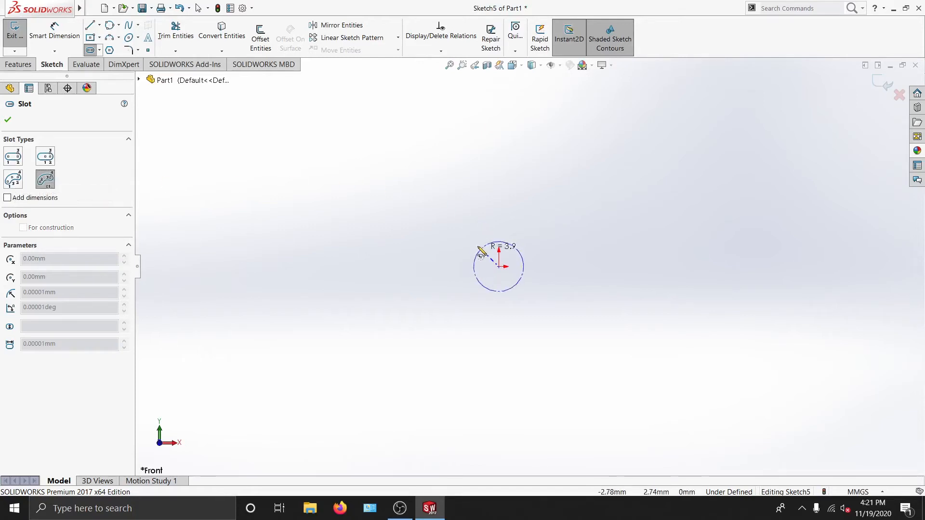
click(438, 201)
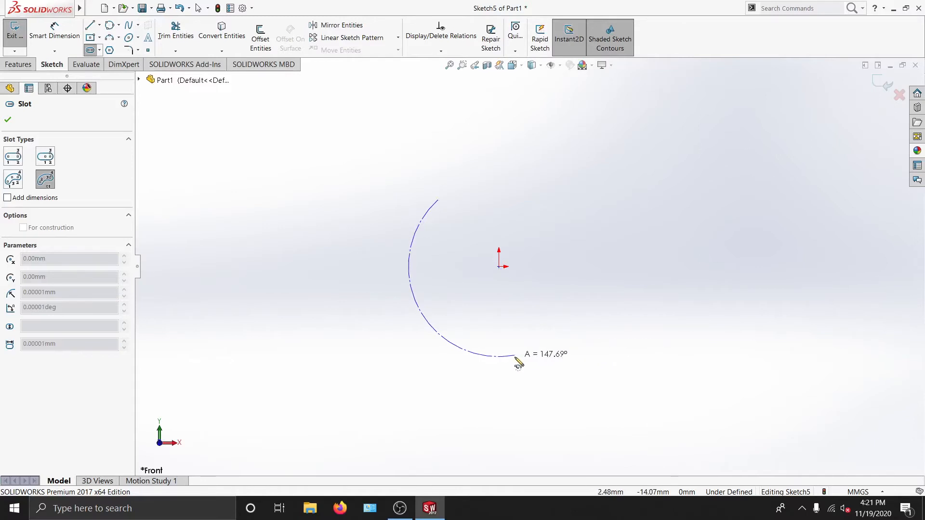
click(550, 343)
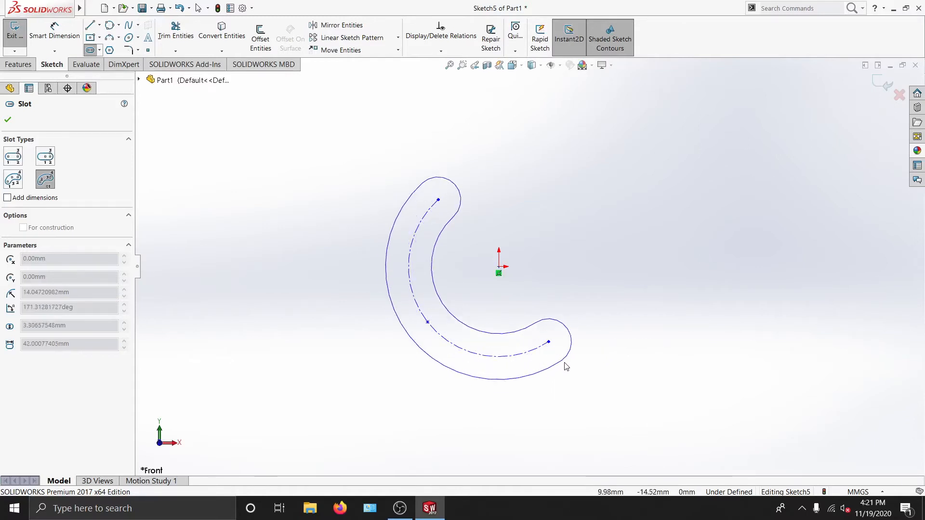
click(562, 364)
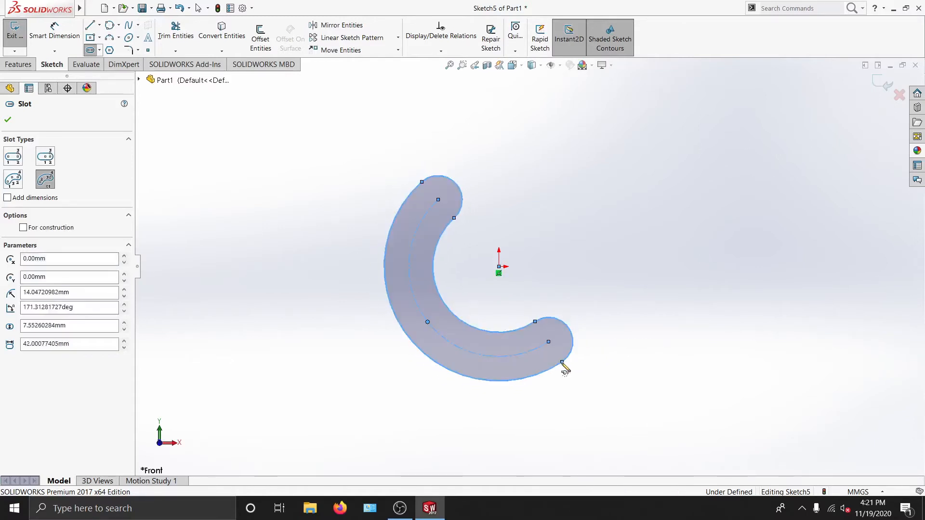
key(Escape)
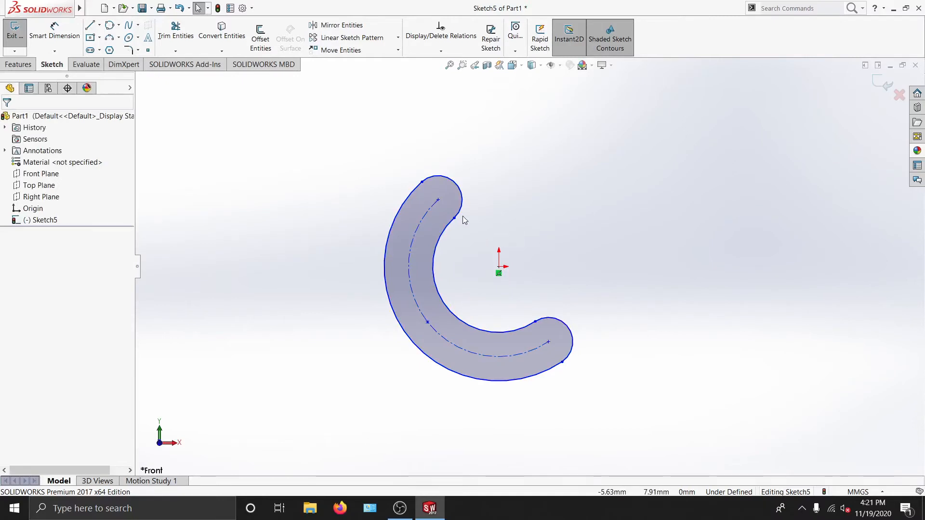
Step: Dimension the arc slot's centreline with a radius of 15 mm
click(55, 41)
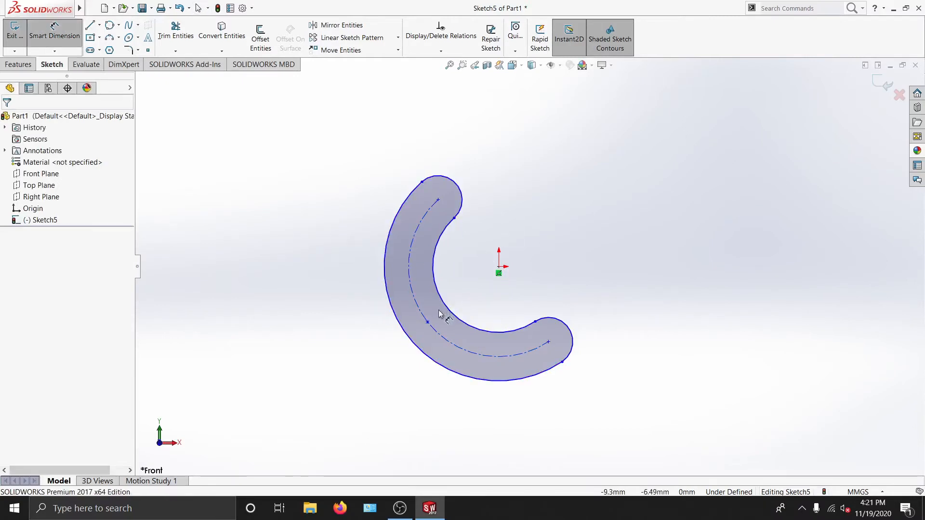
click(422, 312)
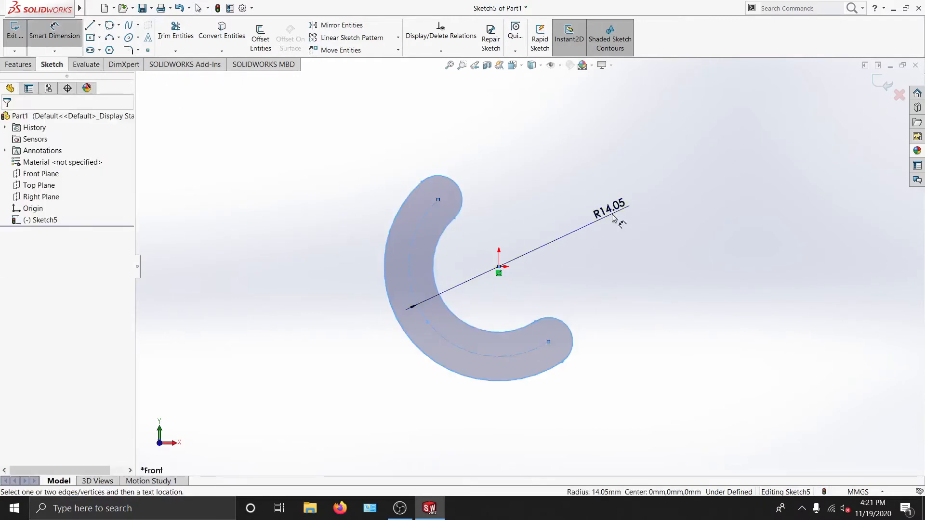
click(612, 218)
text(15)
key(Return)
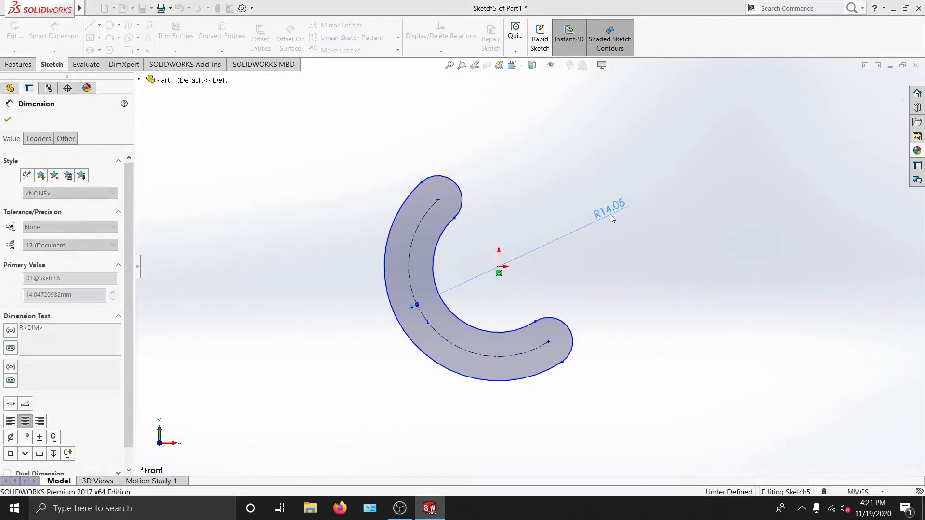
Step: Dimension the arc slot's upper end with a 10 mm radius, and delete the whole slot with its dimensions
click(443, 175)
click(411, 143)
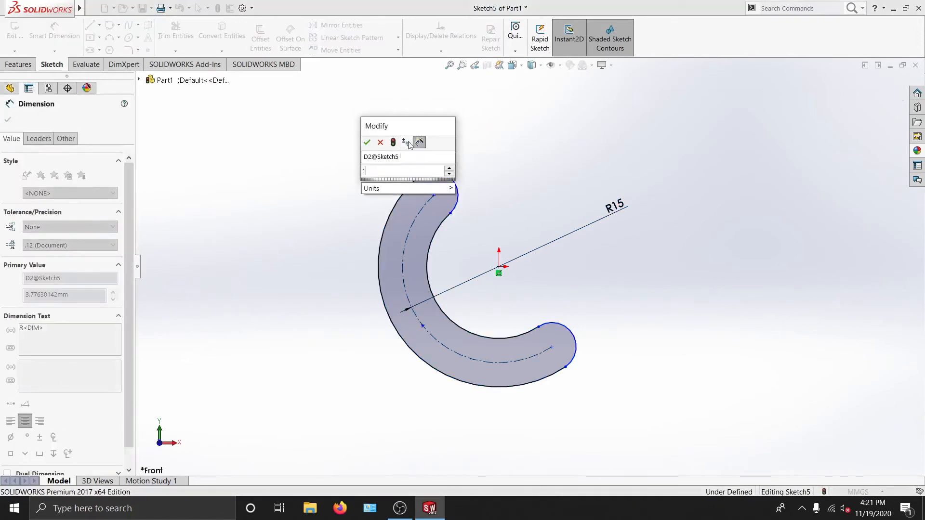
text(10)
key(Return)
key(Escape)
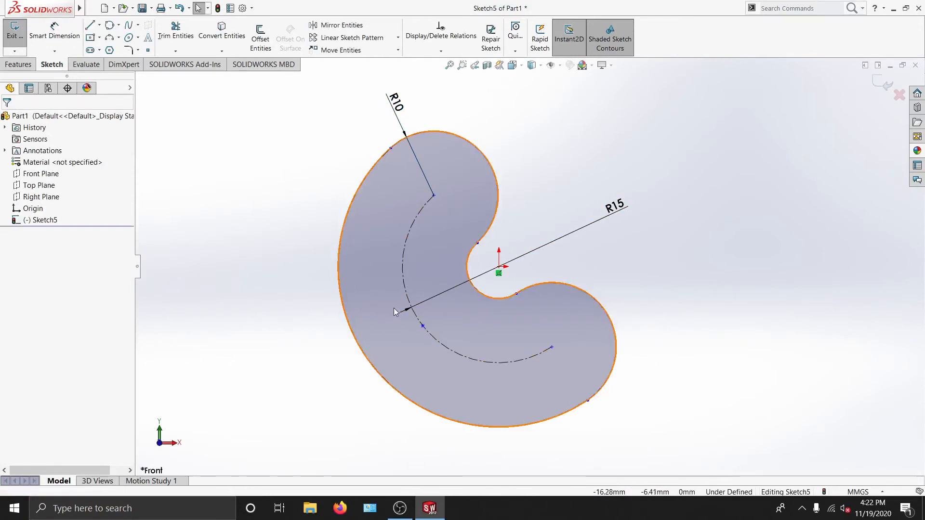
mouse_move(291, 87)
mouse_down()
mouse_move(553, 132)
mouse_move(677, 485)
mouse_move(696, 457)
mouse_up()
key(Delete)
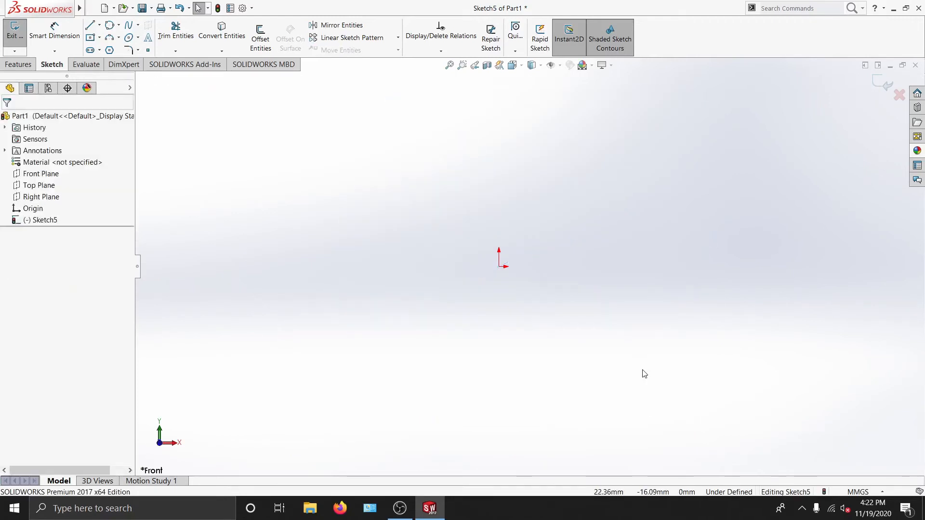
click(100, 51)
click(83, 313)
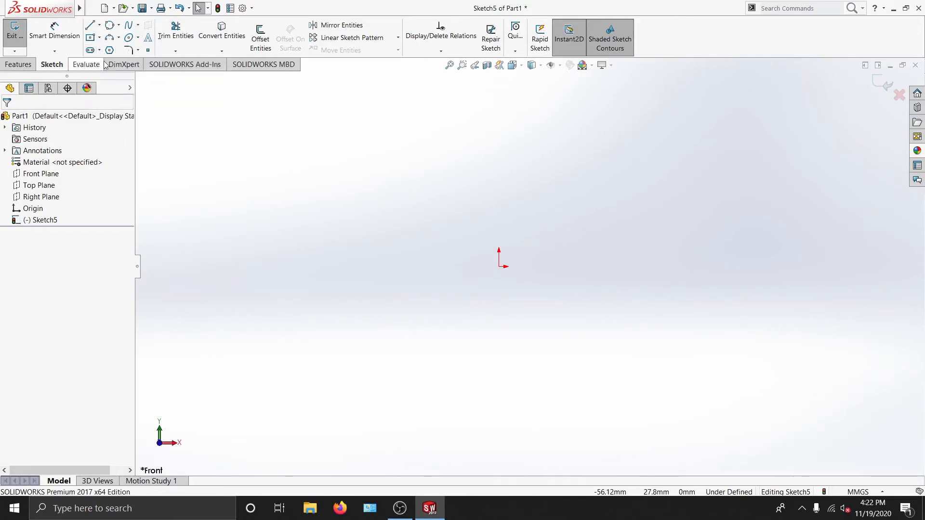
Step: Sketch a 6-sided inscribed-circle polygon centred on the origin, with a circle diameter of about 40.9 mm and one vertex horizontally beside the origin
click(110, 50)
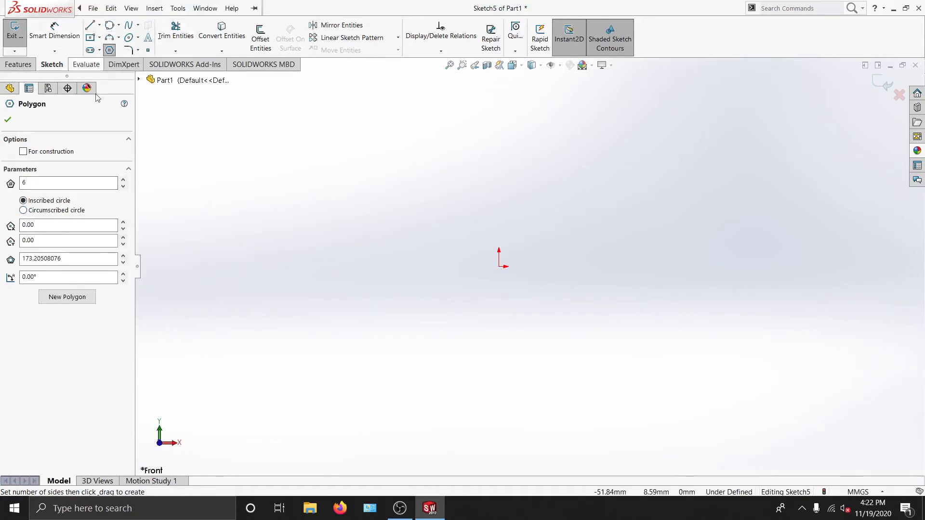
click(500, 267)
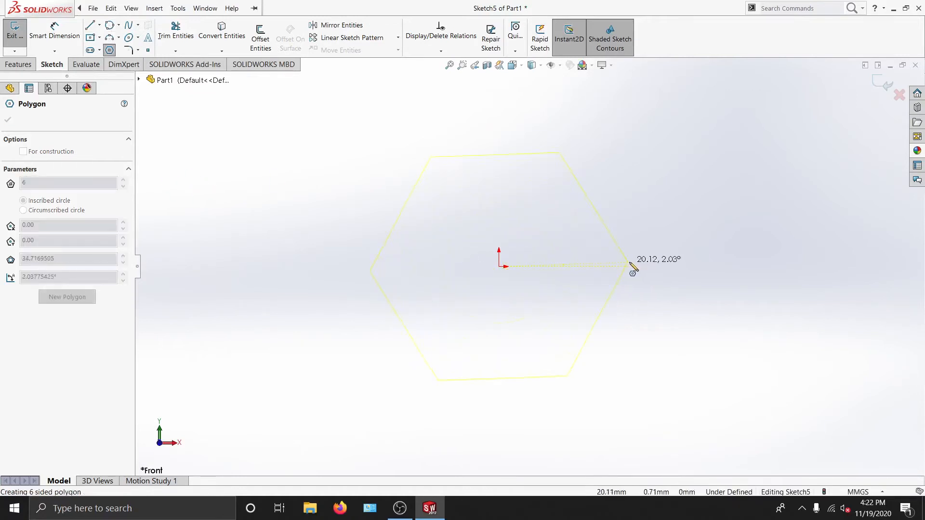
click(651, 266)
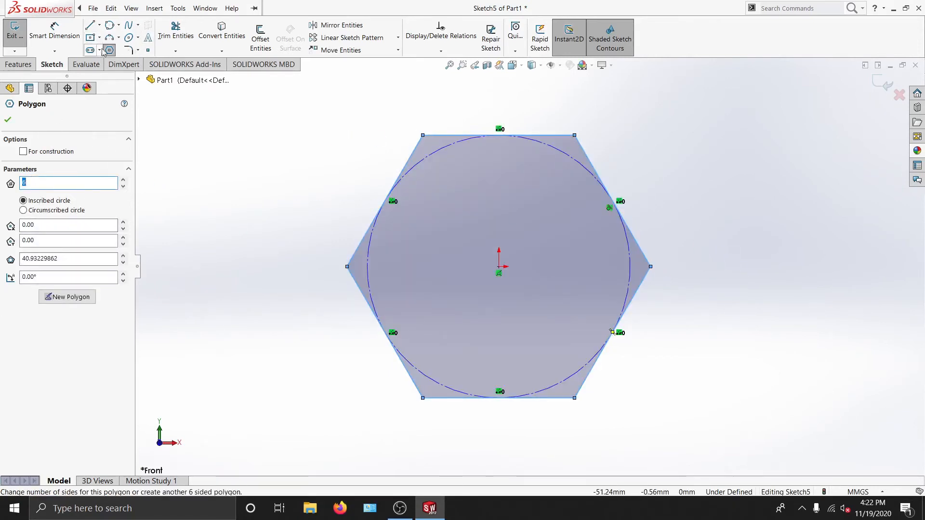
Step: Raise the polygon's number of sides to 11
click(124, 182)
click(124, 181)
click(124, 182)
click(124, 181)
click(124, 181)
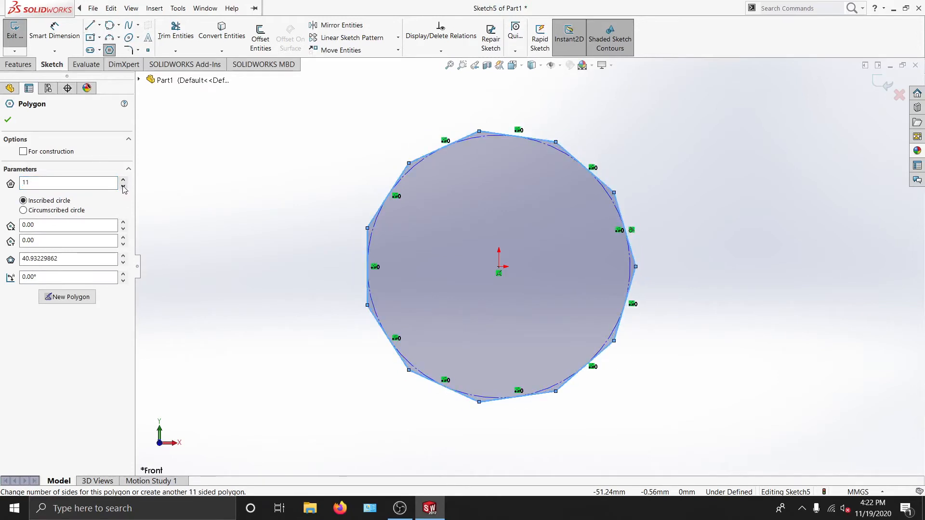
Step: Reduce the polygon's number of sides to 7
click(124, 188)
click(124, 188)
click(124, 188)
click(124, 187)
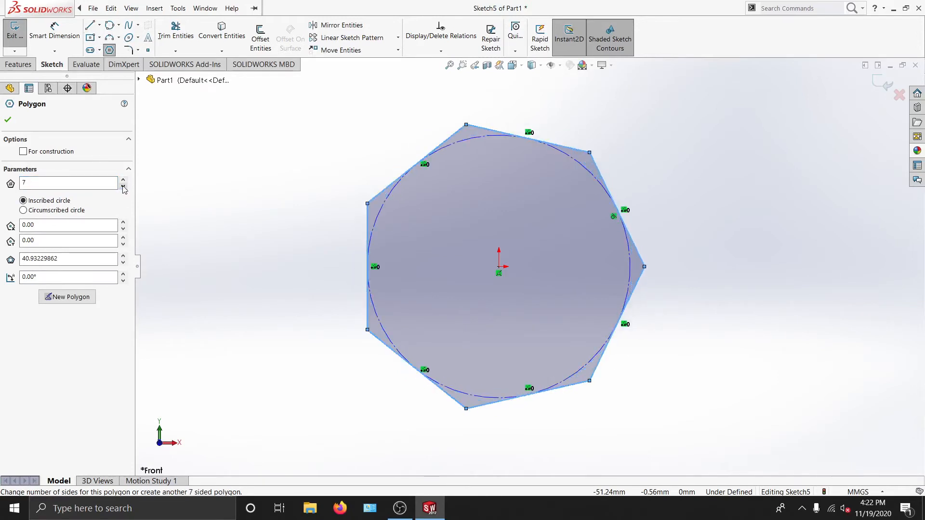
Step: Reduce the polygon's number of sides to 3
click(124, 187)
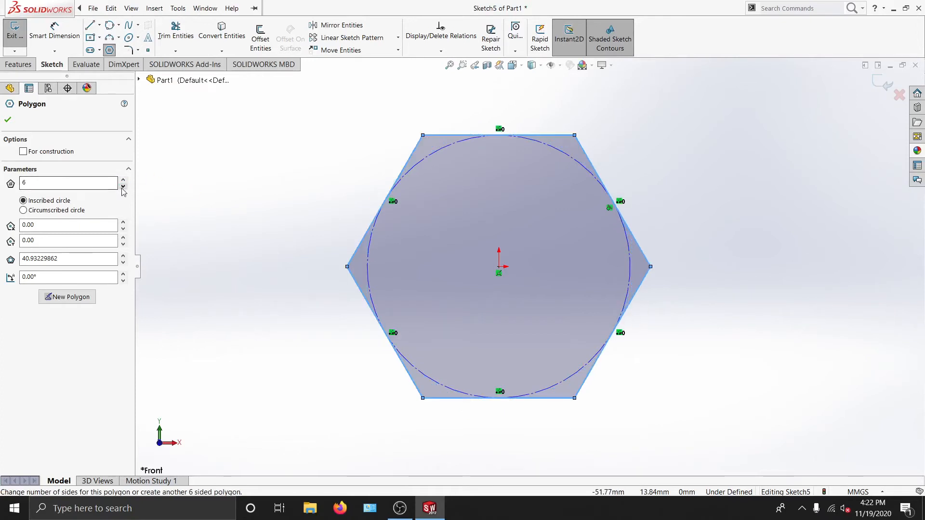
click(123, 187)
click(123, 187)
click(123, 187)
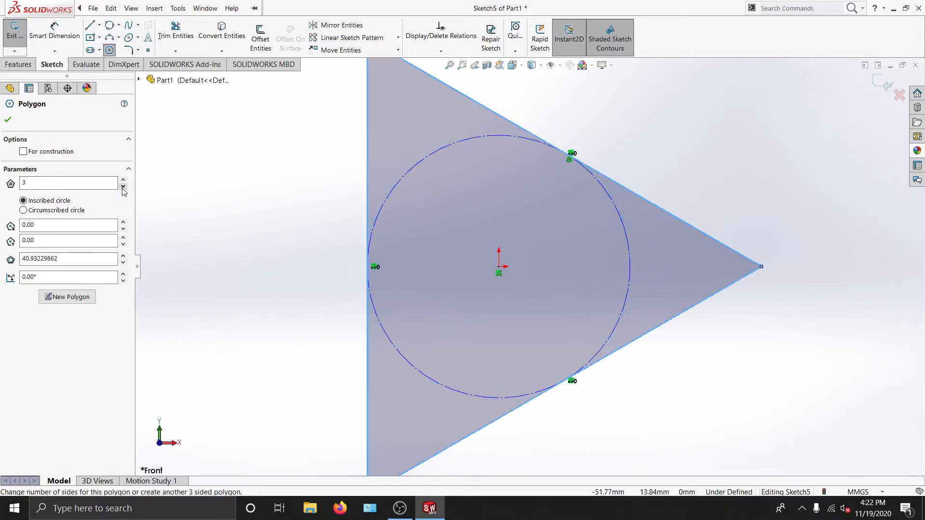
Step: Raise the polygon's number of sides to 32
click(123, 181)
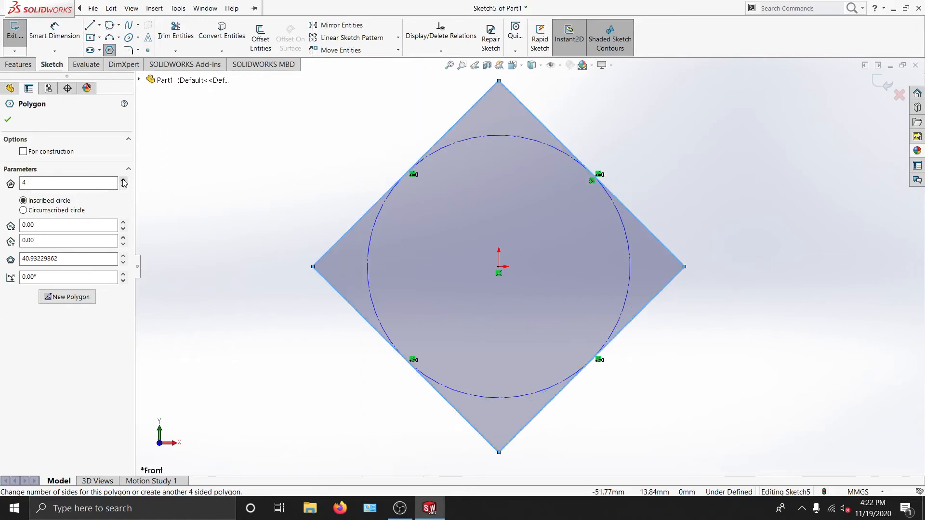
click(124, 180)
click(124, 180)
click(124, 180)
click(123, 180)
click(123, 180)
click(124, 181)
click(124, 180)
click(123, 180)
click(124, 180)
click(124, 180)
click(123, 180)
click(123, 181)
click(123, 181)
click(123, 180)
click(123, 180)
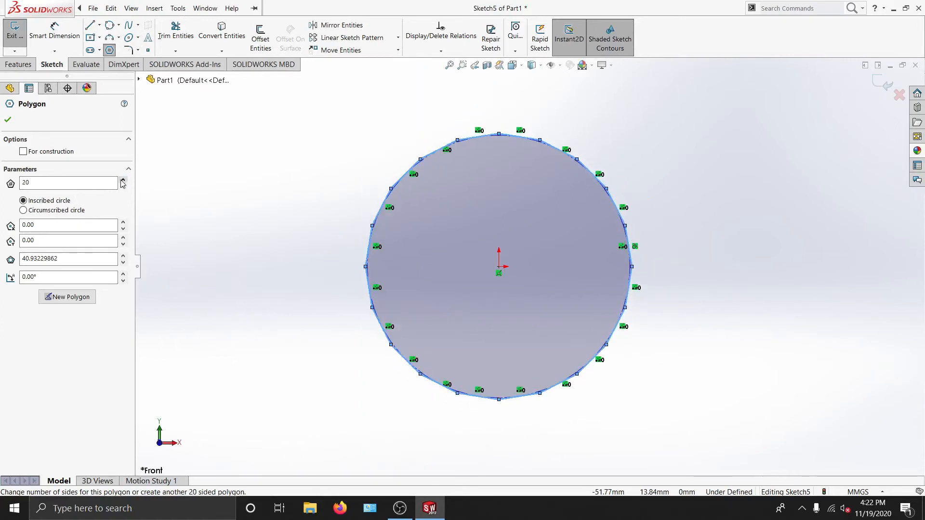
click(123, 181)
click(124, 181)
click(124, 181)
click(124, 180)
click(124, 180)
click(123, 180)
click(123, 180)
click(124, 180)
click(124, 180)
click(124, 180)
click(124, 181)
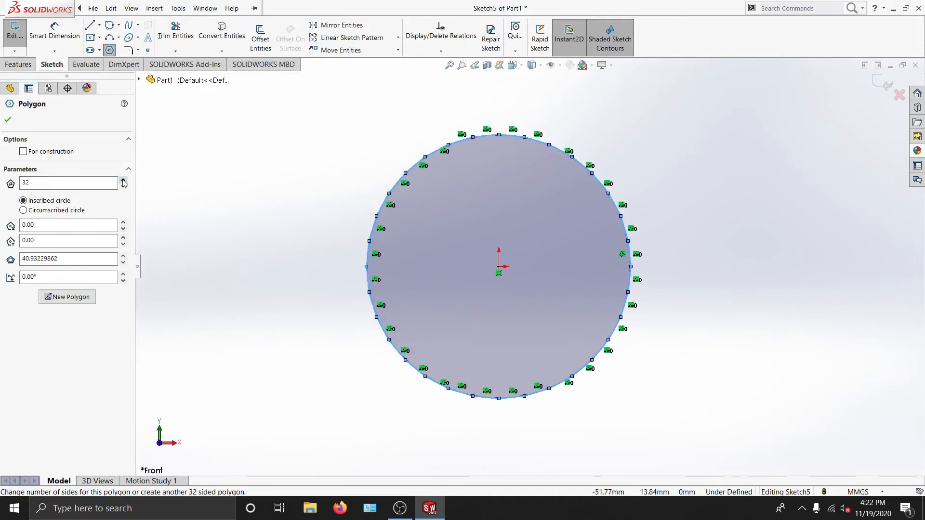
Step: Lower the polygon's number of sides and set it to 6
double_click(123, 186)
double_click(124, 186)
click(124, 187)
double_click(123, 187)
click(124, 186)
double_click(123, 186)
click(123, 187)
click(123, 187)
click(124, 187)
click(123, 187)
drag(51, 183, 2, 178)
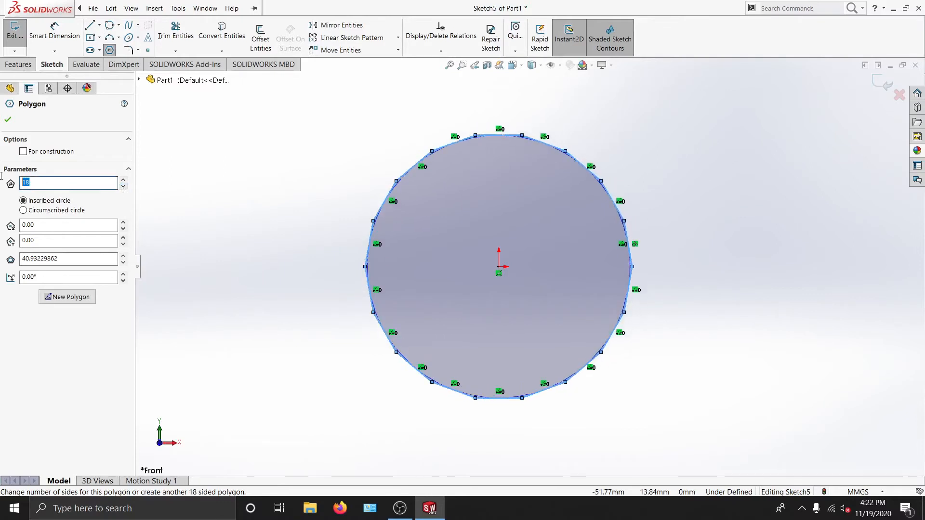
text(6)
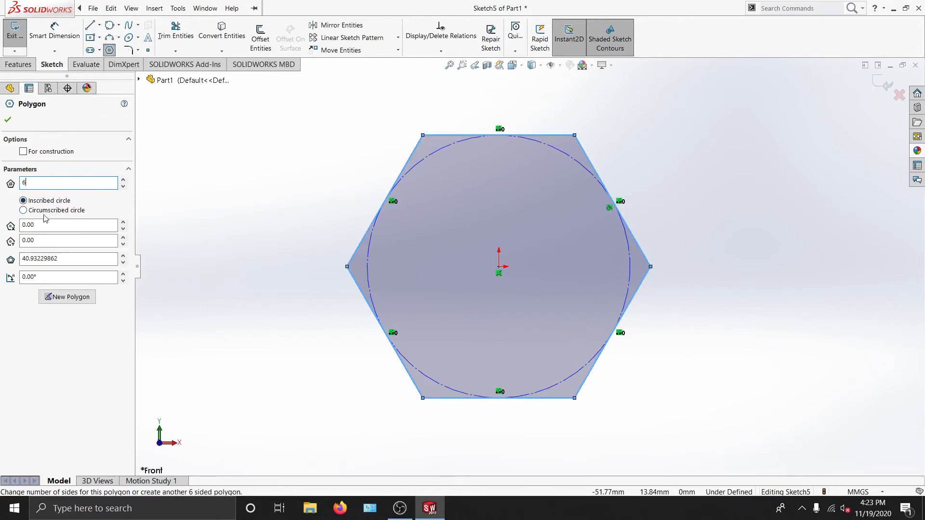
Step: Switch the hexagon repeatedly between circumscribed and inscribed circle to compare them, finishing on inscribed circle
click(23, 211)
click(51, 201)
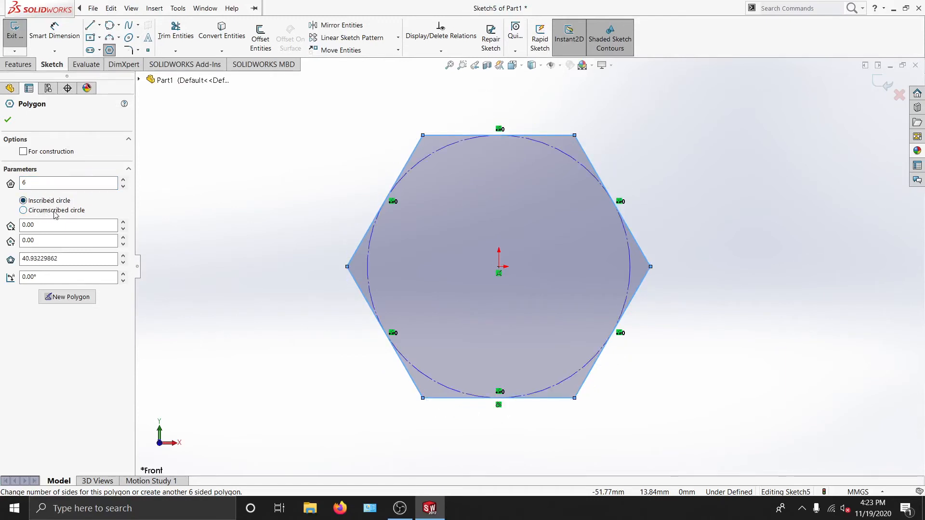
click(54, 212)
click(51, 201)
click(51, 211)
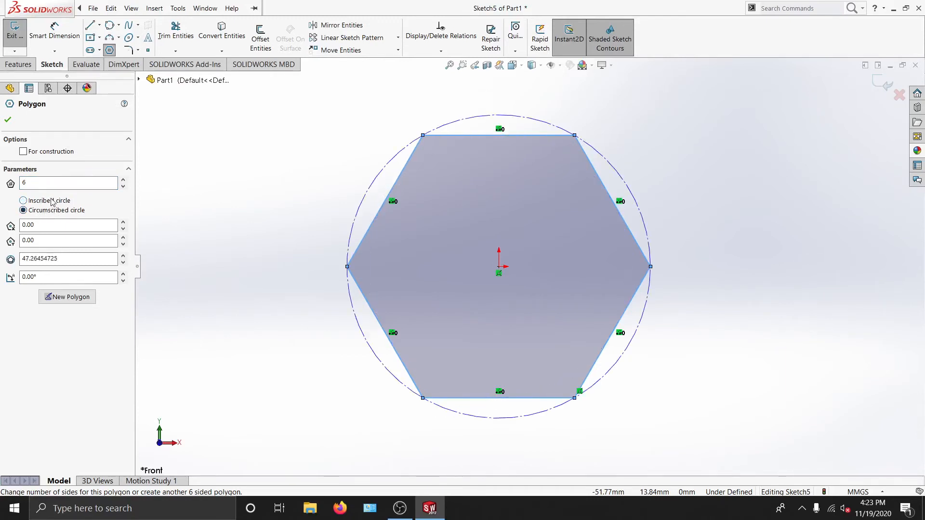
click(51, 202)
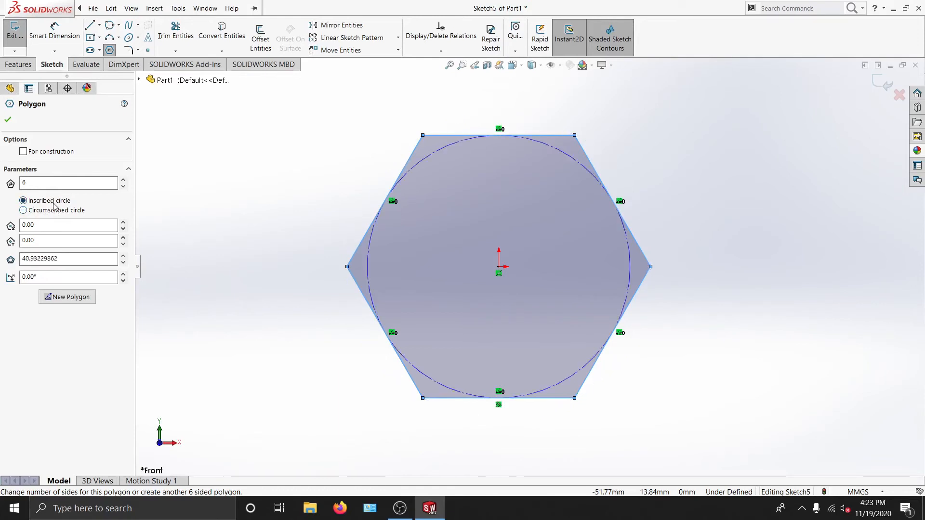
click(54, 211)
click(53, 203)
click(57, 212)
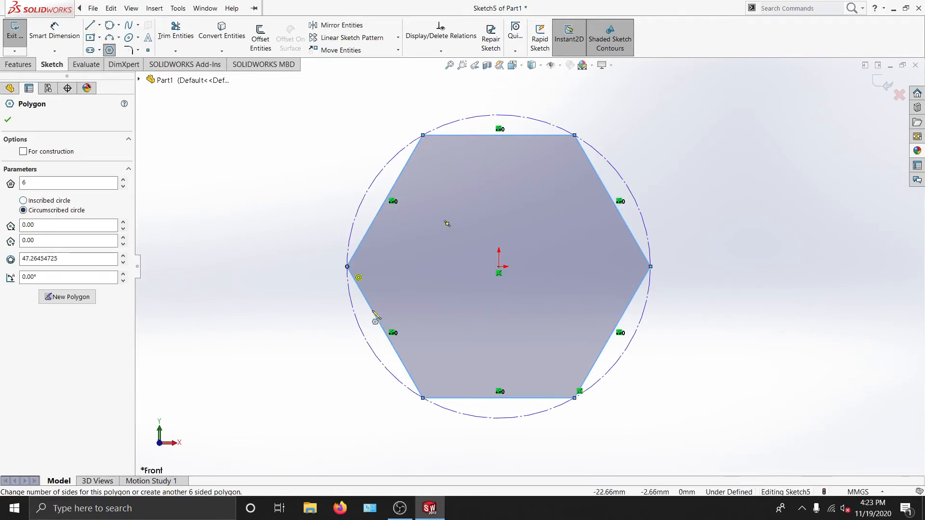
click(59, 203)
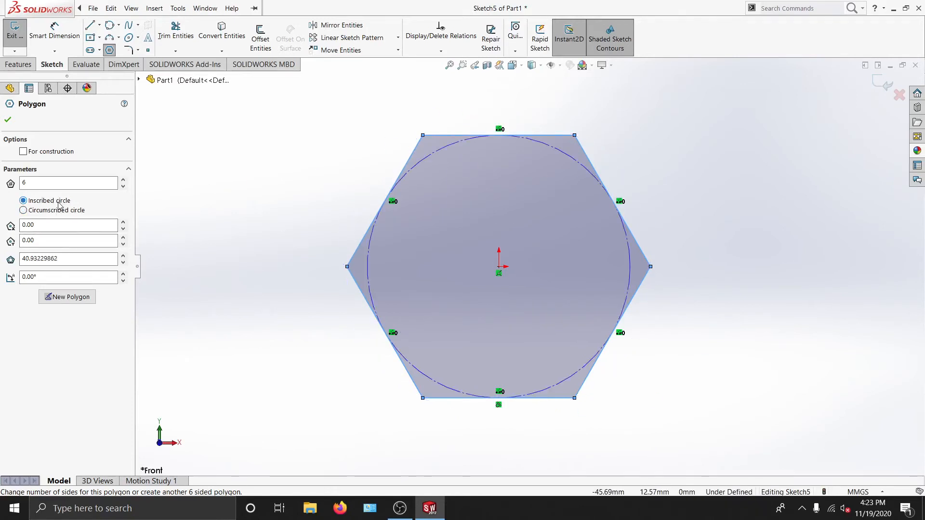
click(58, 212)
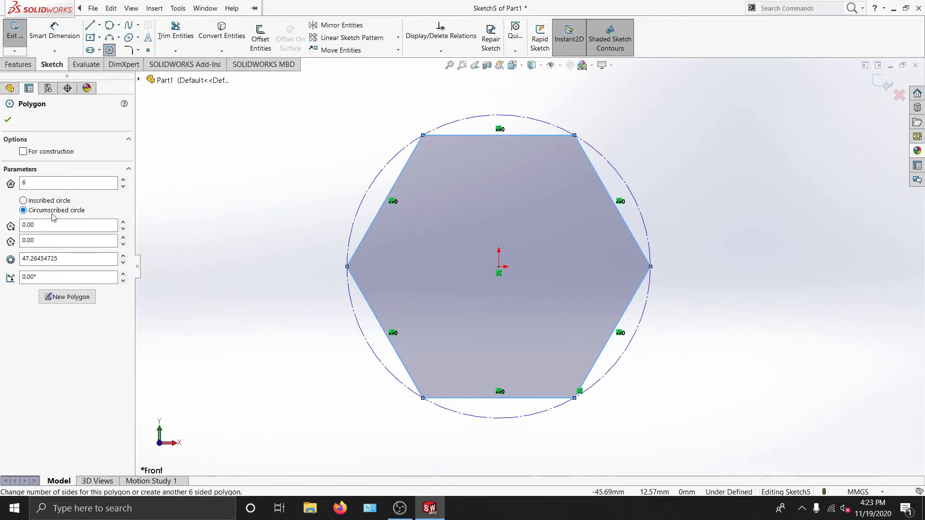
click(56, 203)
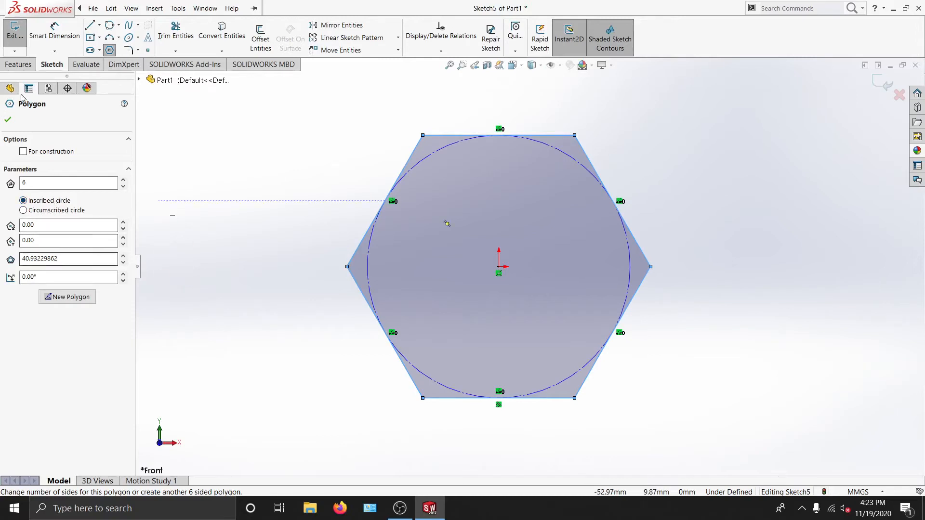
Step: Dimension the hexagon's upper-right side with a length of 60 mm
click(53, 39)
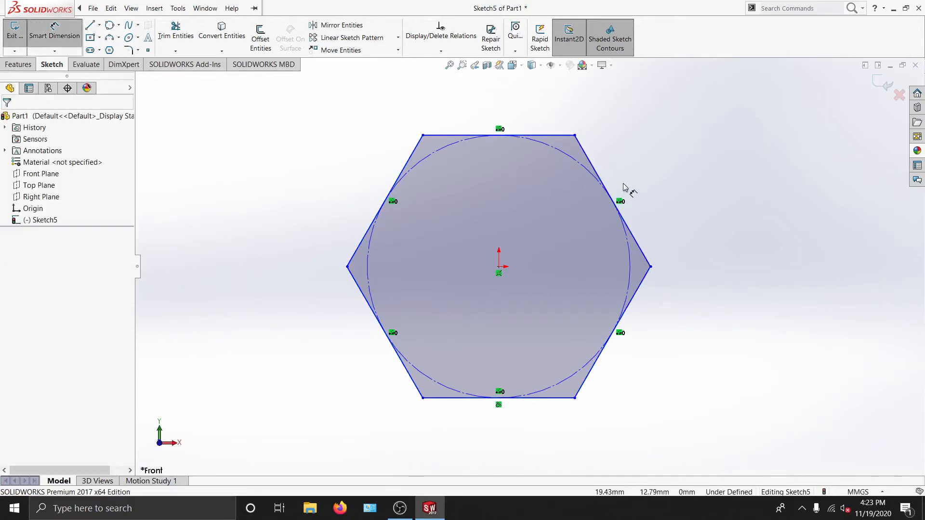
click(593, 164)
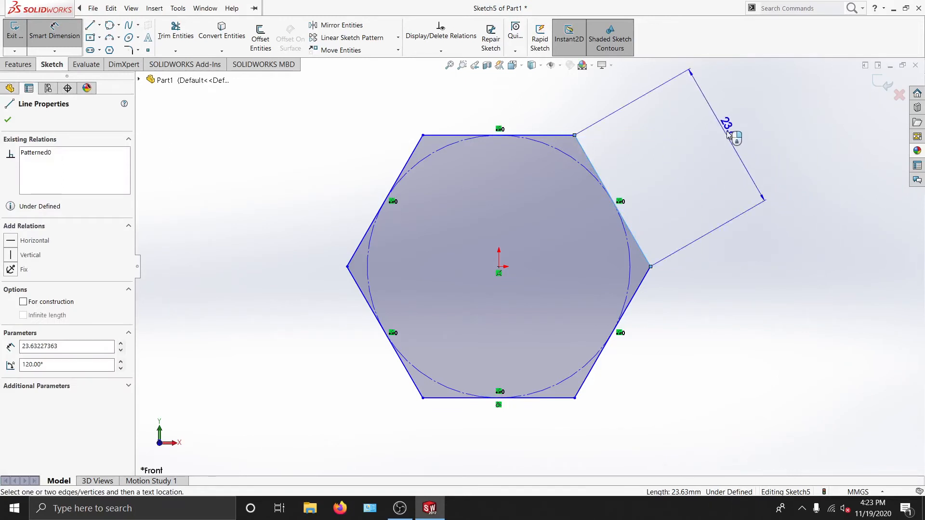
click(739, 119)
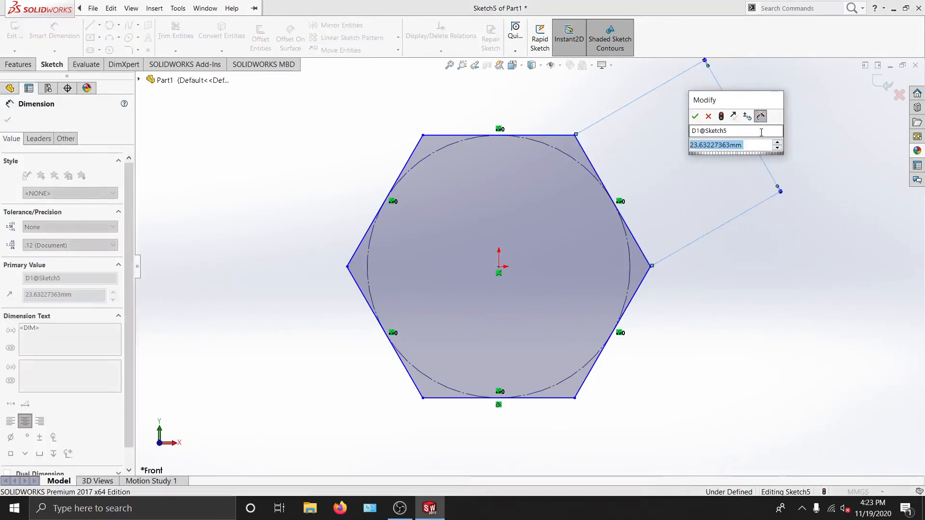
text(60)
key(Return)
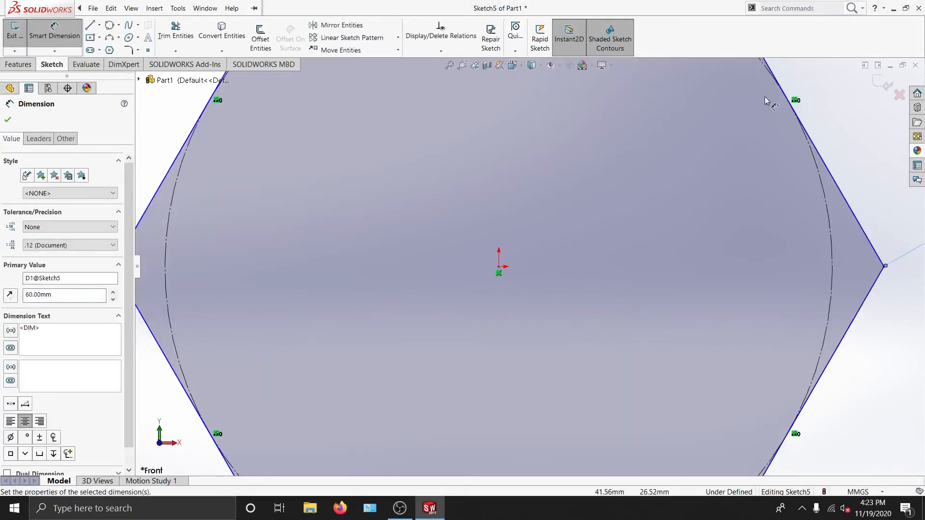
ctrl+middle_drag(672, 140, 664, 172)
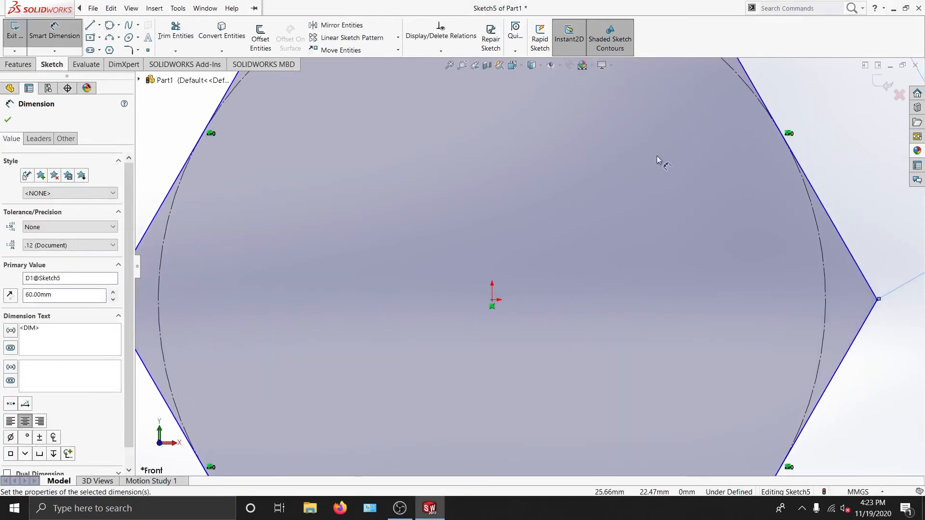
key(f)
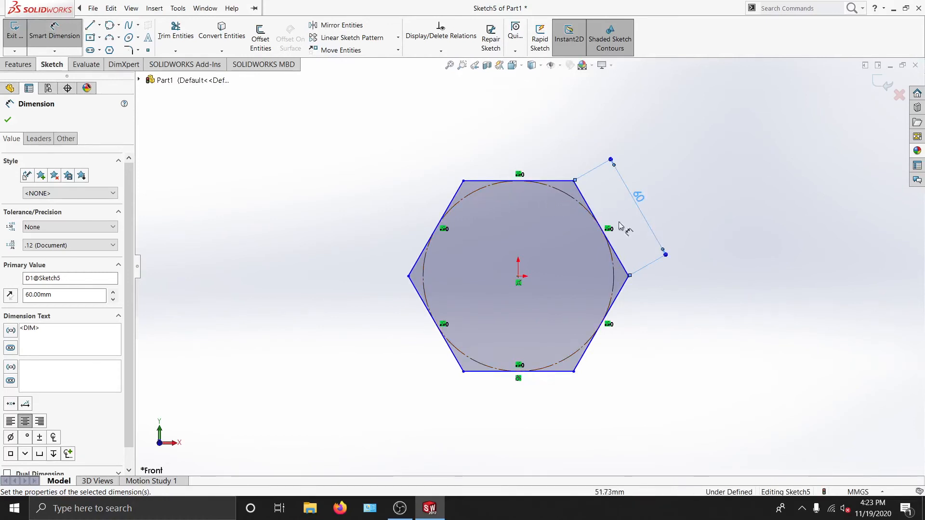
Step: Add a diameter dimension to the hexagon's inscribed construction circle, and delete that dimension
click(570, 199)
click(535, 259)
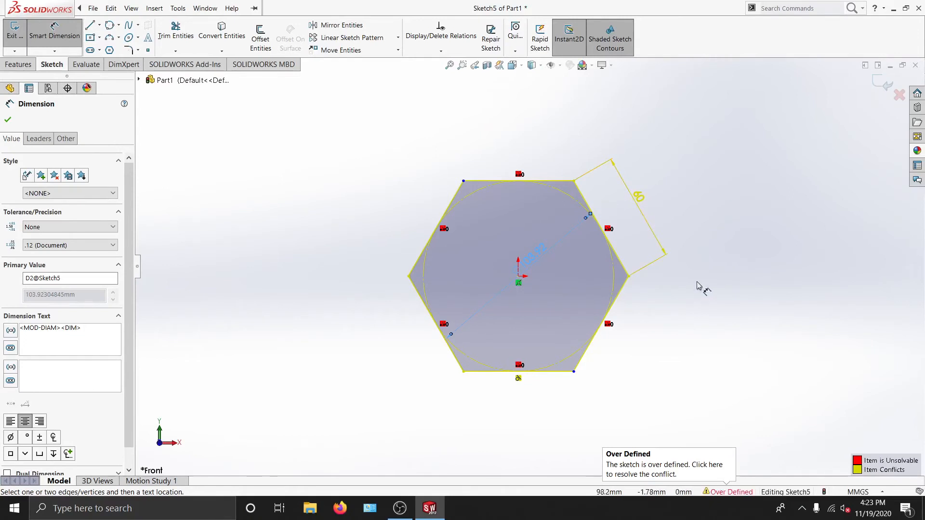
scroll(641, 275, down, 4)
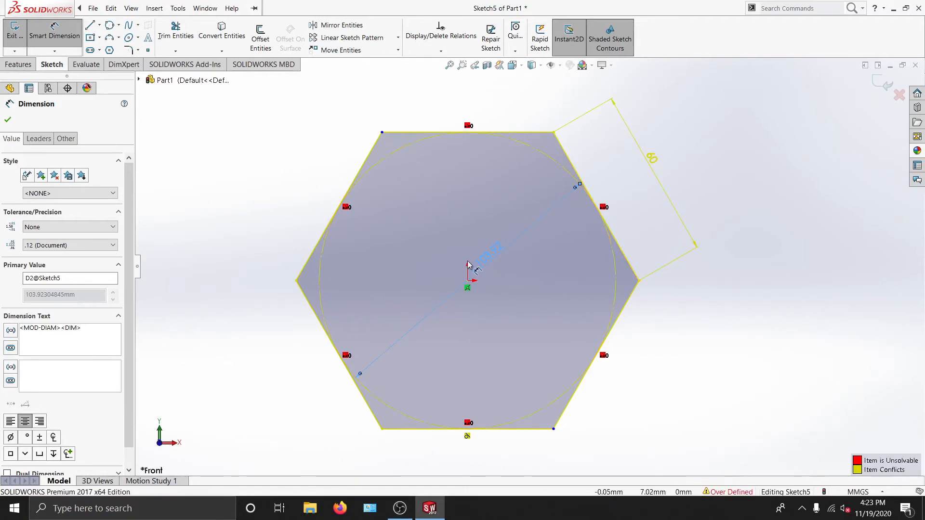
click(8, 120)
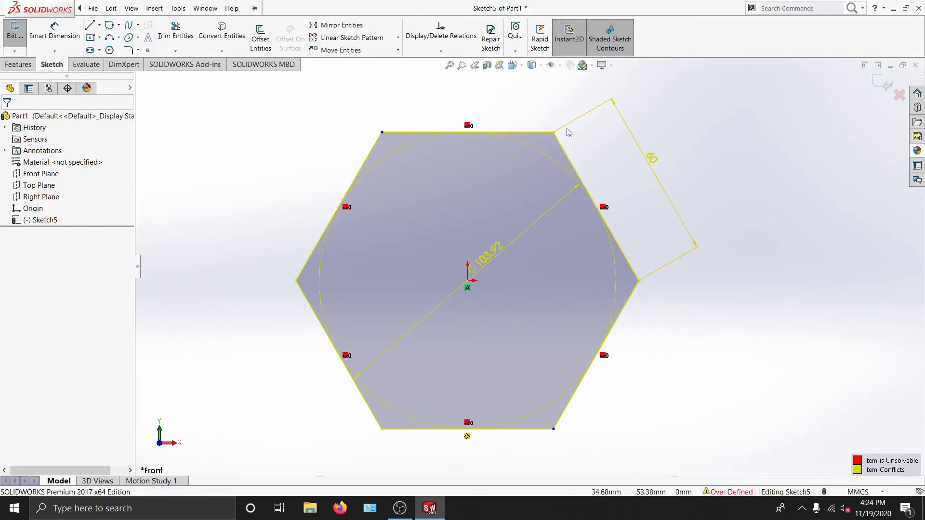
right_click(502, 251)
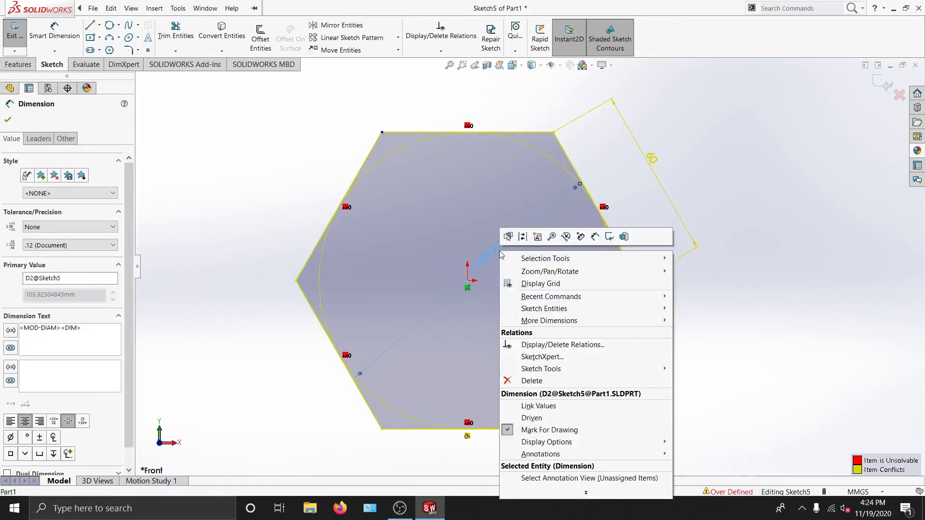
click(549, 382)
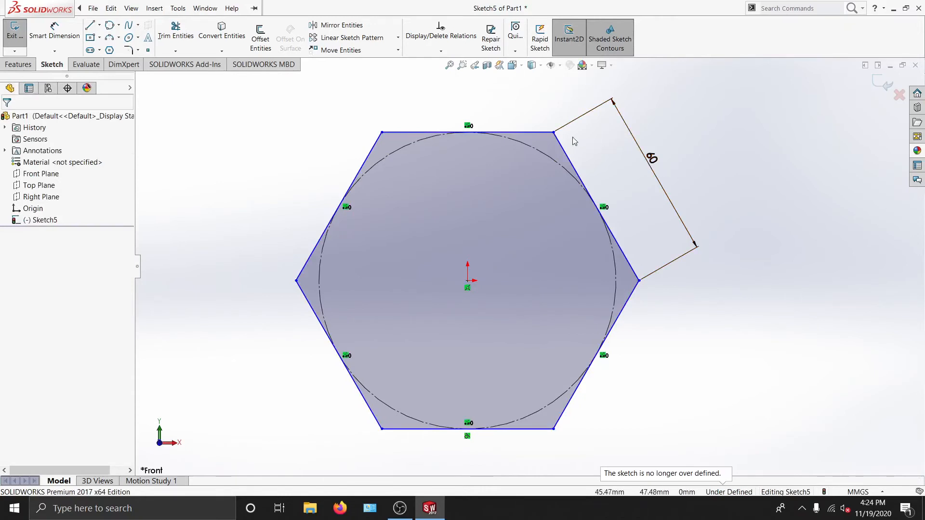
Step: Delete the whole hexagon together with its construction circle and side dimension
drag(534, 100, 740, 472)
key(Delete)
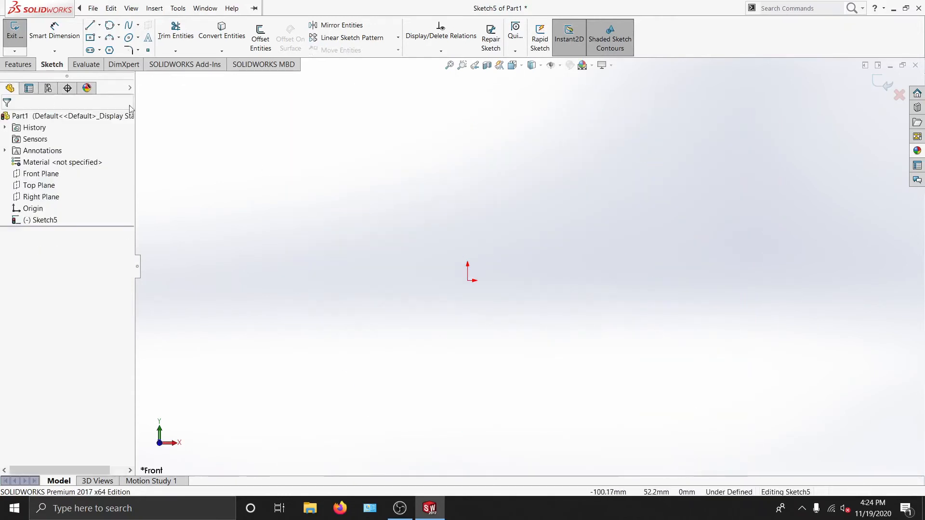
click(155, 9)
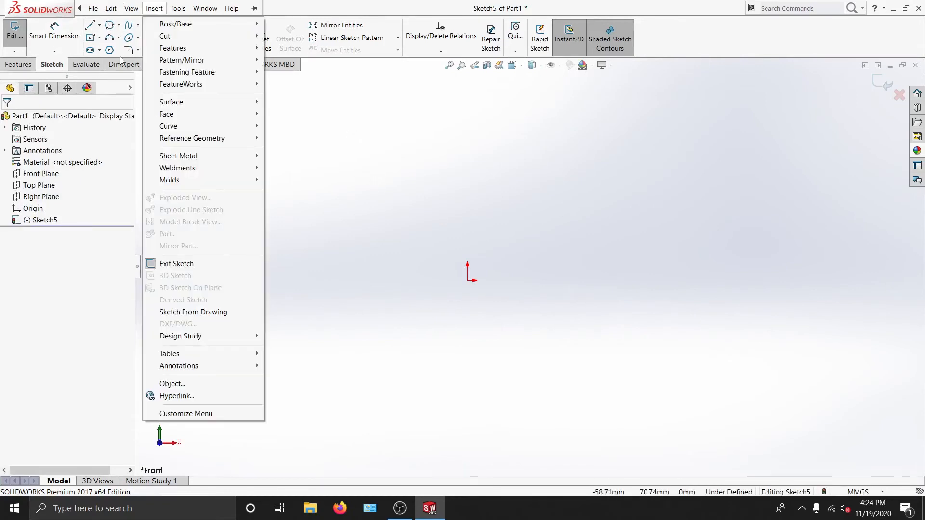
click(516, 198)
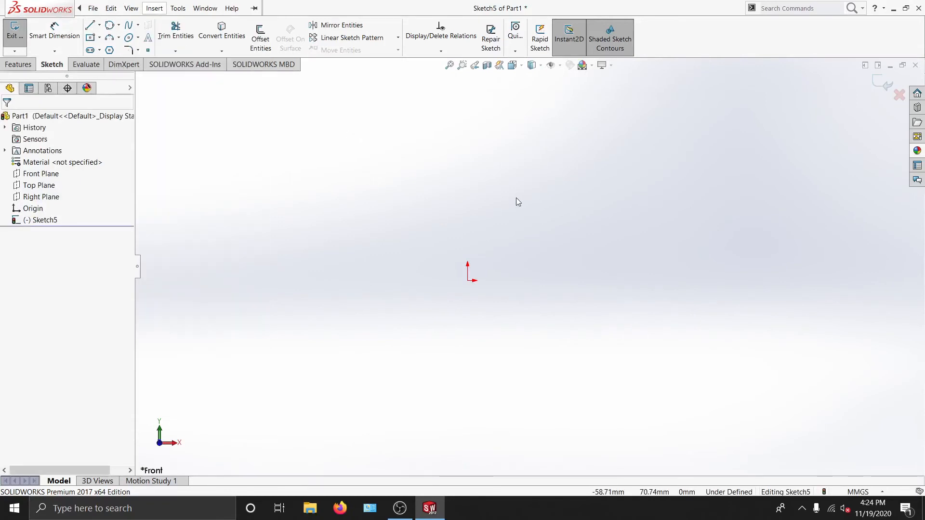
Step: Sketch a vertical line upward from the origin and a connected horizontal line to the right from its upper end
click(90, 27)
click(467, 281)
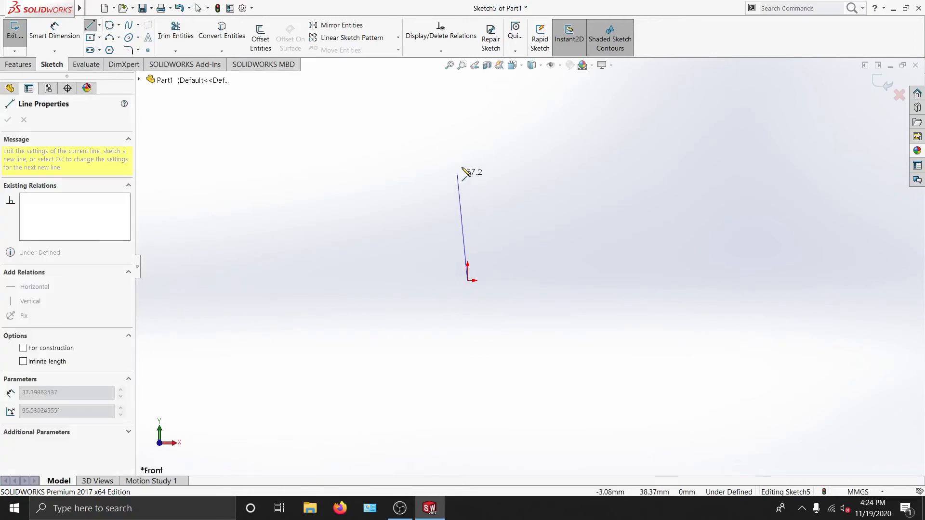
click(468, 152)
click(647, 152)
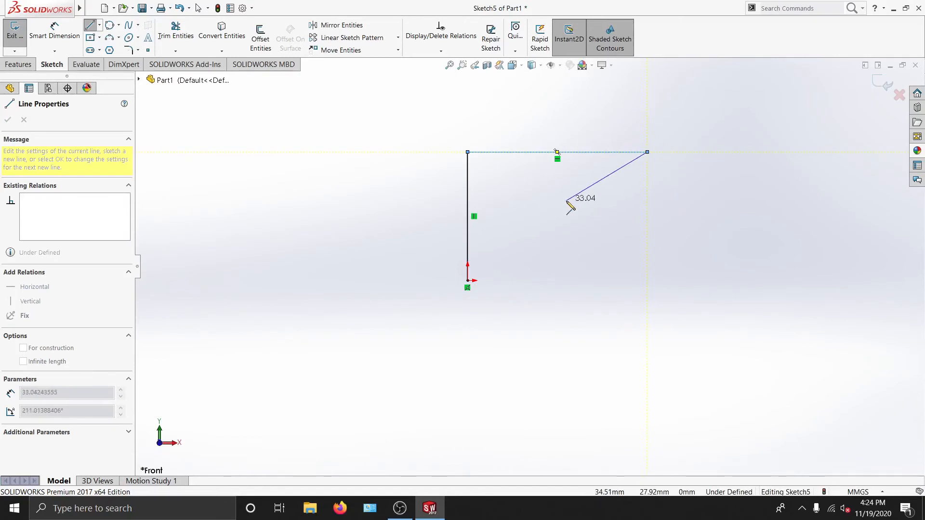
right_click(568, 202)
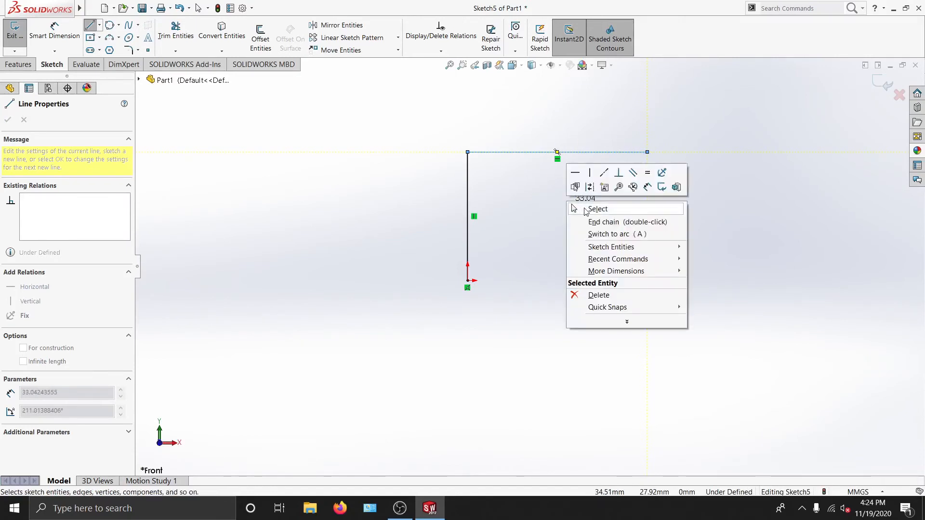
click(587, 209)
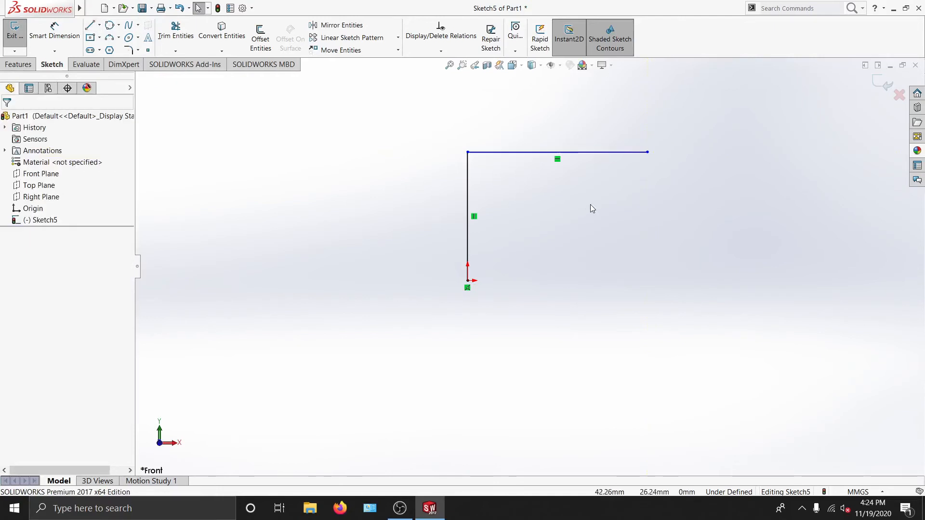
Step: Sketch a slightly slanted line about 26.7 mm long downward from the horizontal line's right end, and delete it
click(92, 25)
click(647, 152)
click(653, 228)
key(Escape)
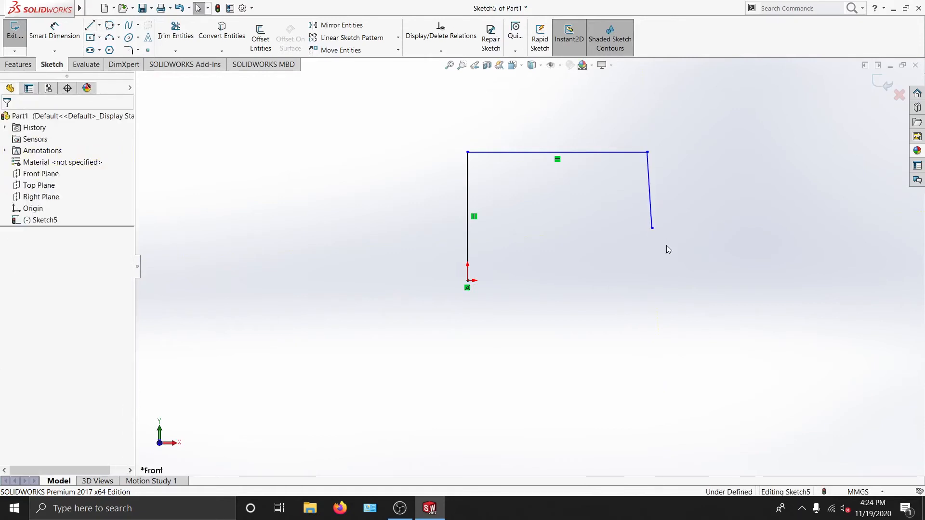
click(650, 196)
key(Delete)
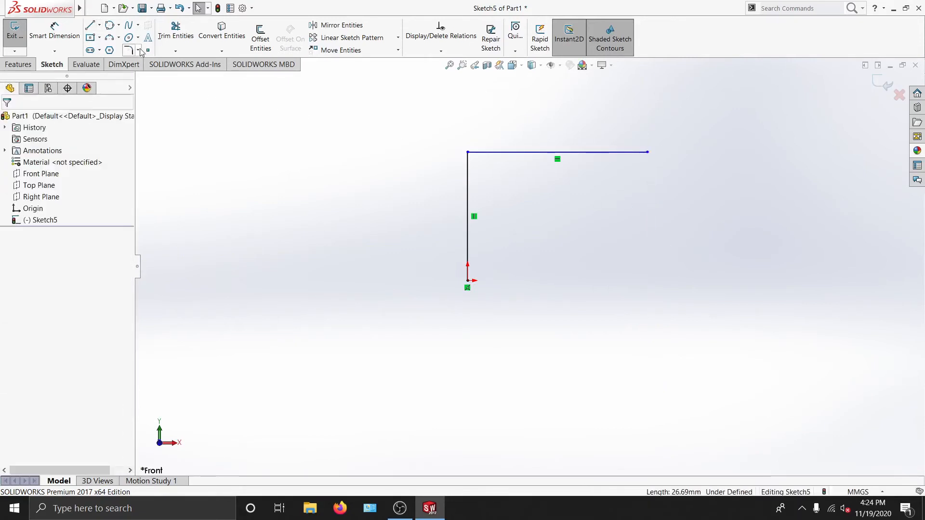
click(140, 50)
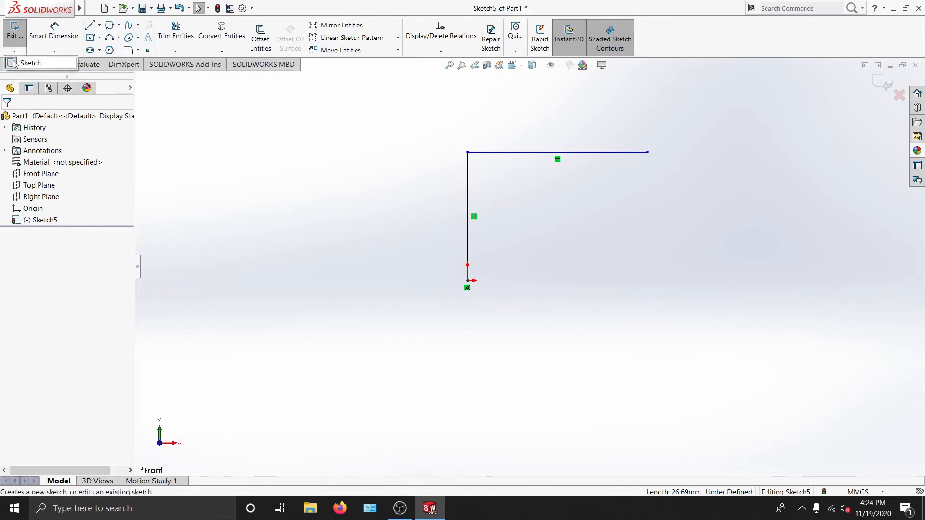
Step: Start a Sketch Fillet on the corner between the horizontal line and the vertical line
click(20, 64)
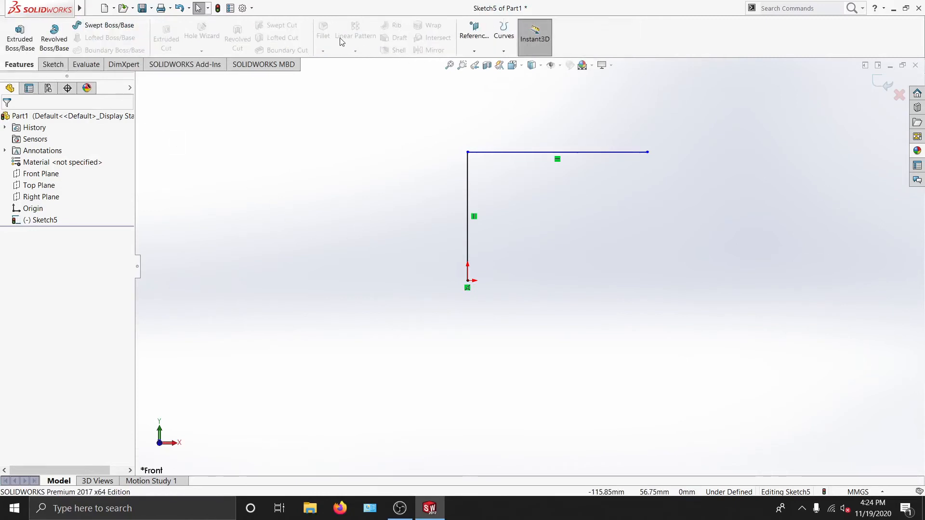
click(53, 64)
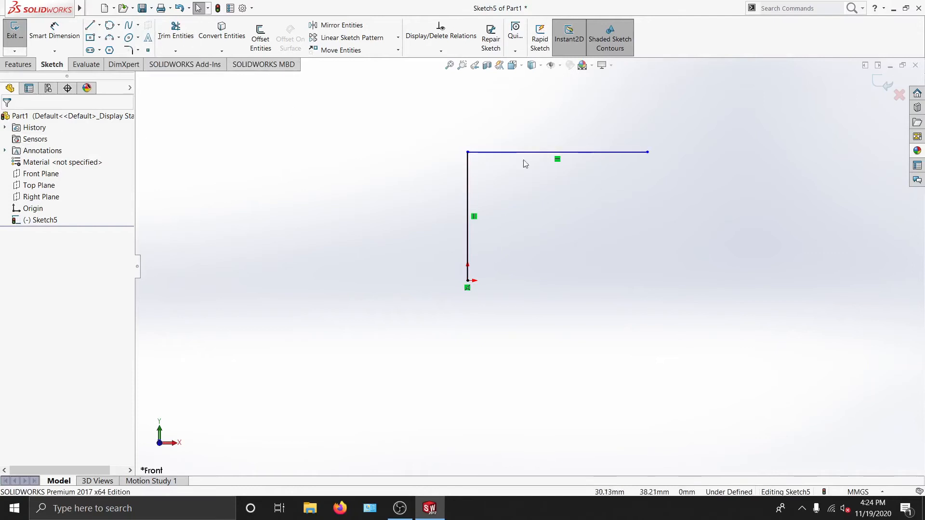
click(138, 50)
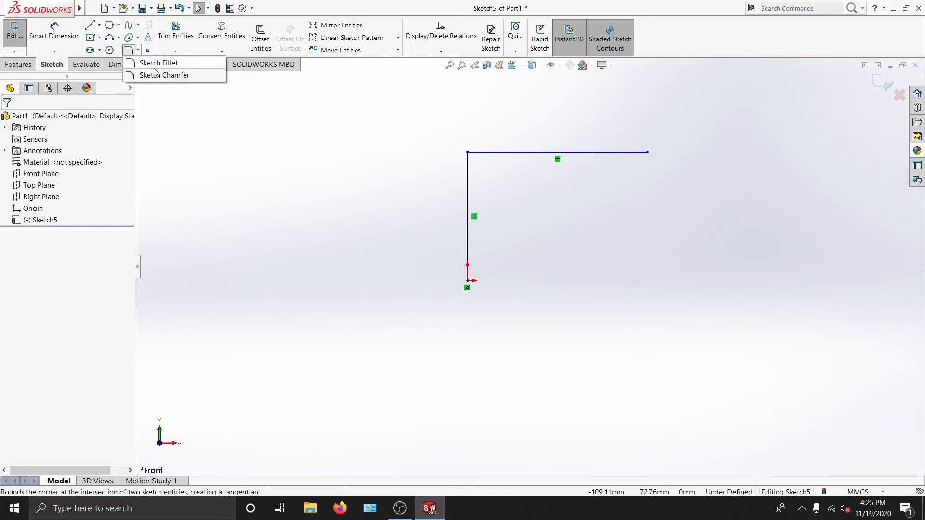
click(144, 68)
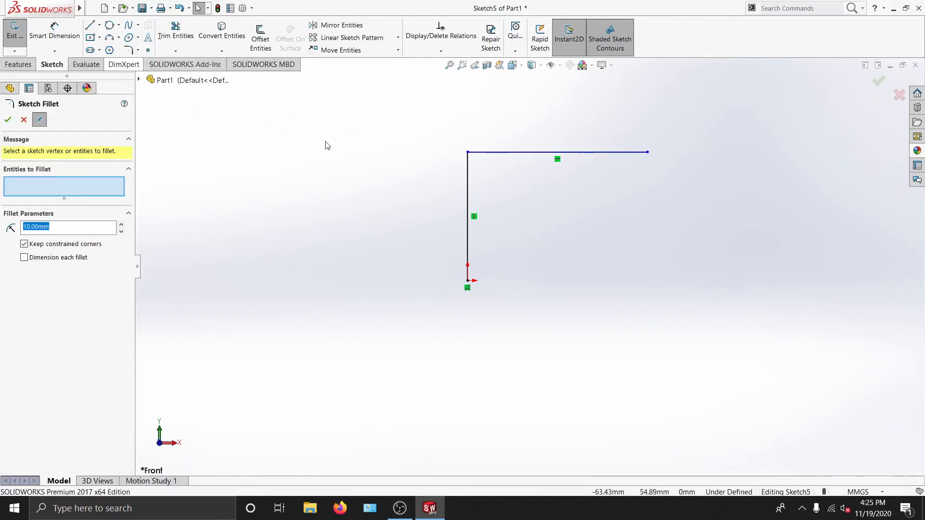
click(506, 153)
click(468, 177)
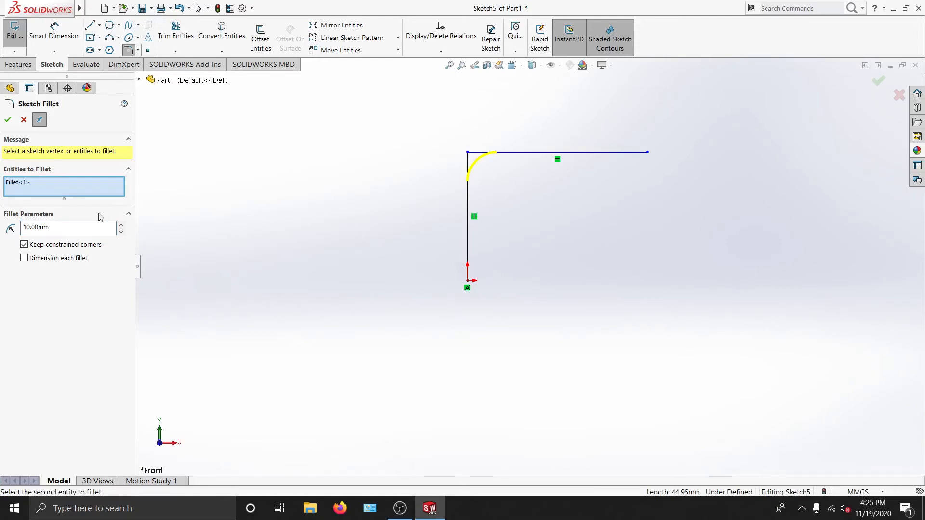
Step: Try a fillet radius of 40 mm in the preview, and set the radius to 1 mm
click(120, 225)
click(121, 225)
click(120, 225)
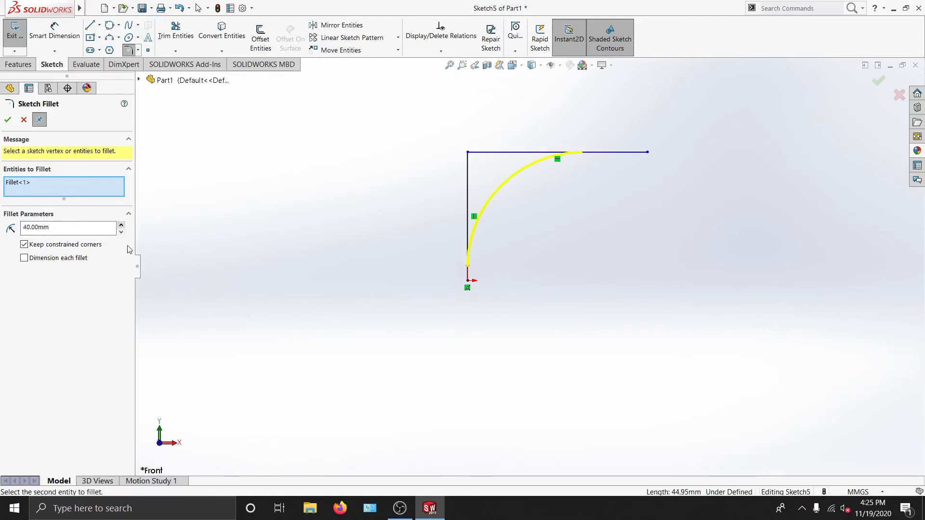
click(121, 232)
click(121, 232)
click(121, 232)
double_click(94, 230)
text(1)
key(Return)
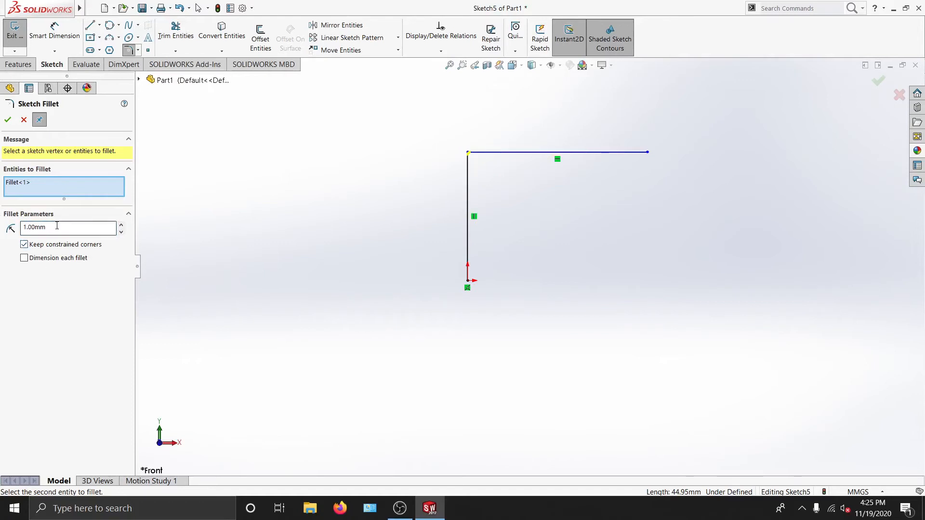
Step: Increase the previewed fillet radius in 10 mm increments to 41 mm and step it back down to 1 mm
click(121, 224)
click(121, 224)
click(121, 224)
click(122, 225)
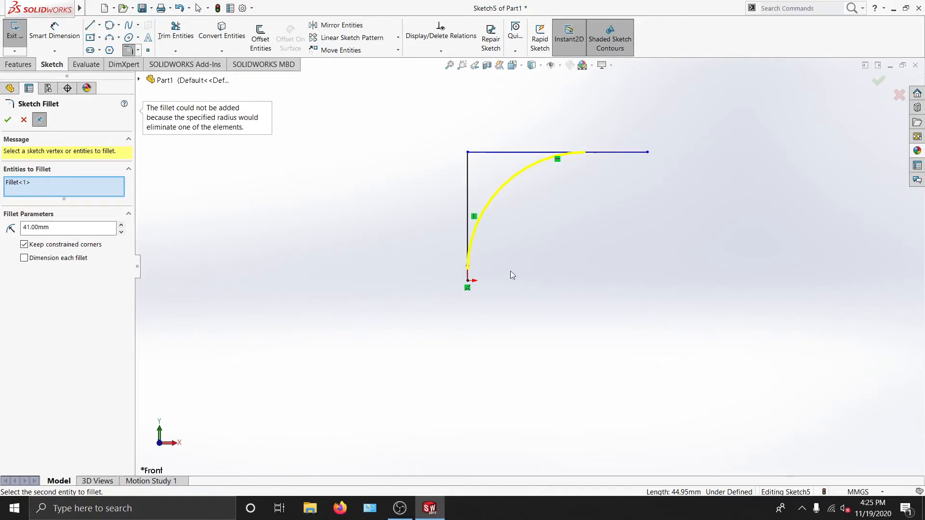
click(121, 232)
click(121, 232)
click(121, 232)
click(121, 232)
Step: Set the sketch fillet radius to 20 mm and apply the fillet to the corner
double_click(44, 228)
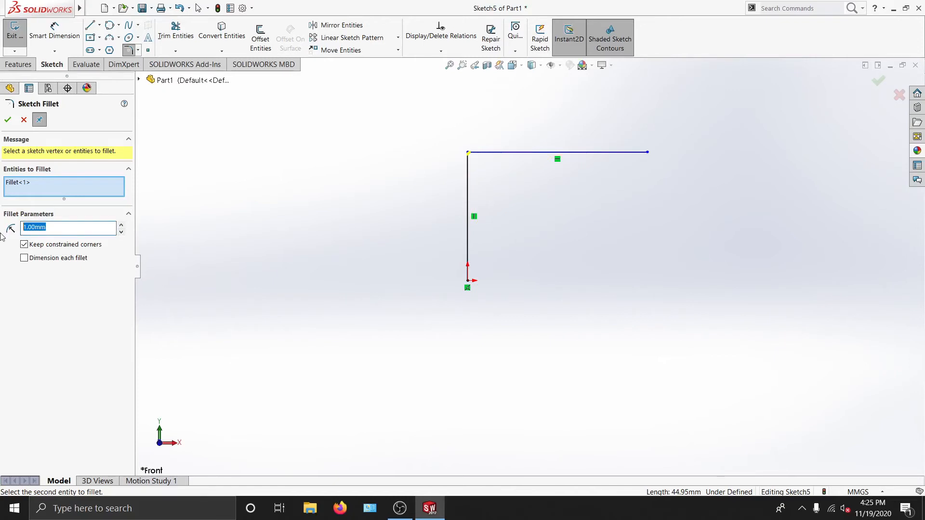
text(5)
text(20)
key(Return)
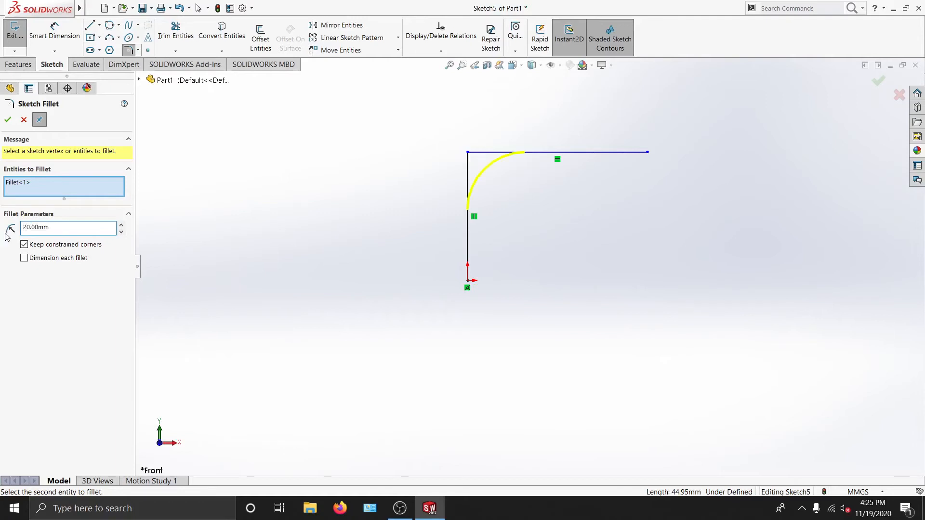
click(9, 121)
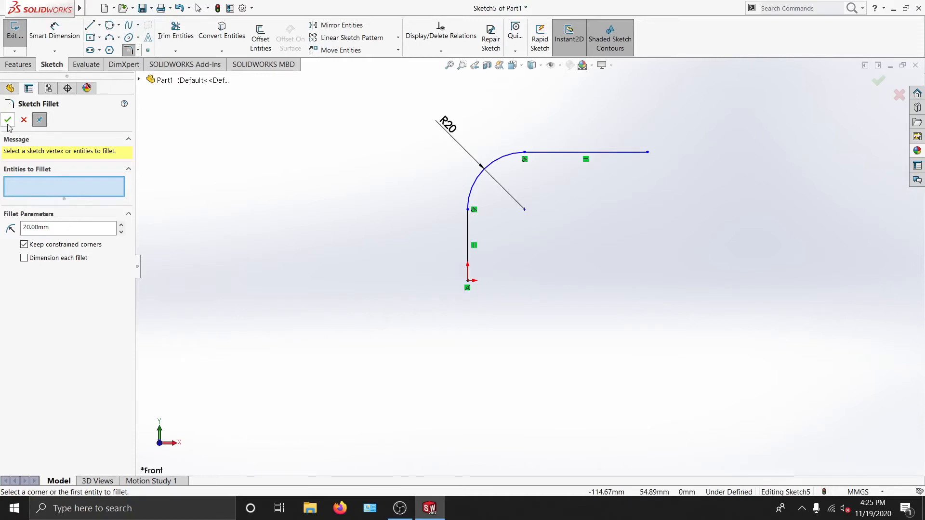
key(Escape)
Step: Set the fillet arc's radius dimension to 50 mm
double_click(451, 130)
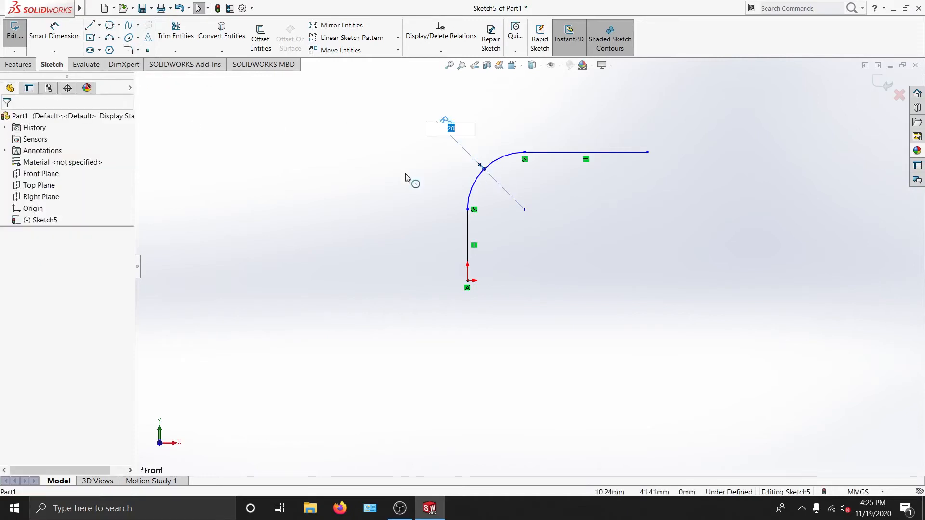
key(Return)
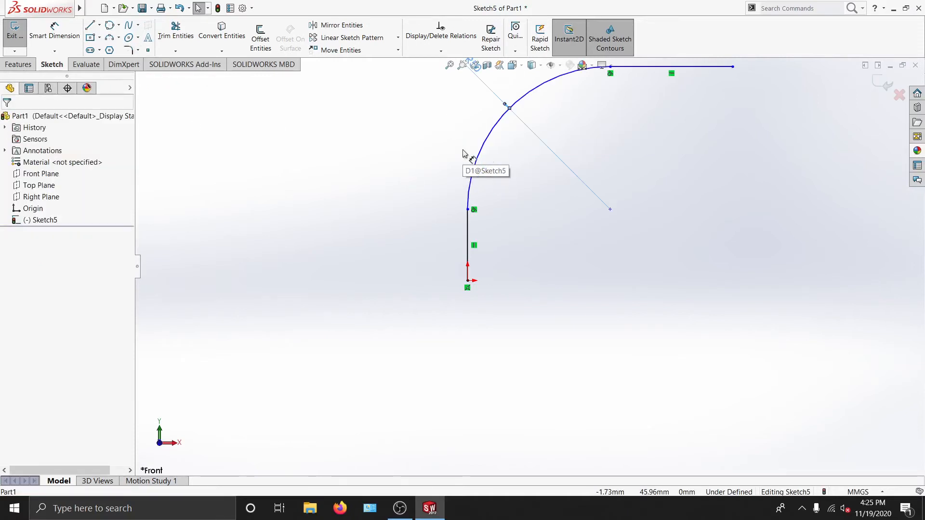
scroll(565, 153, up, 4)
scroll(565, 153, down, 2)
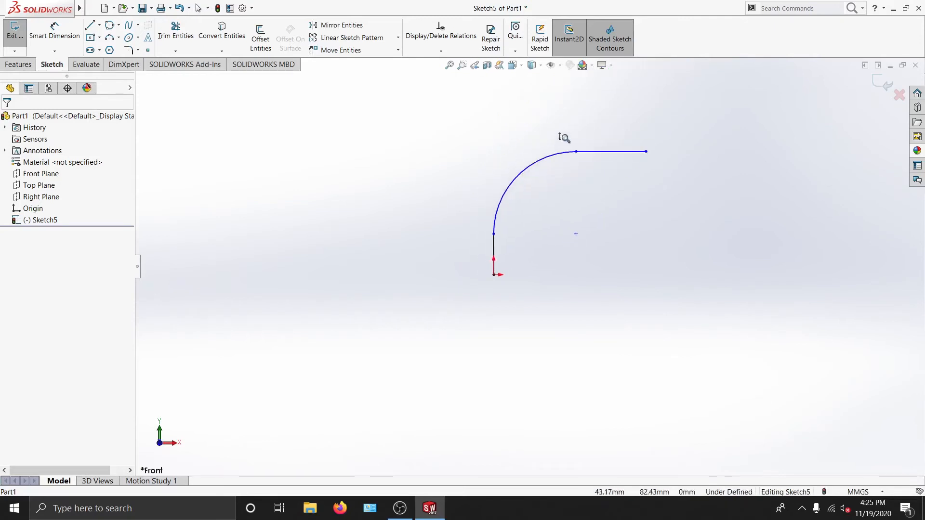
Step: Set the fillet's radius dimension to 5 mm and move its label down beside the arc
double_click(505, 146)
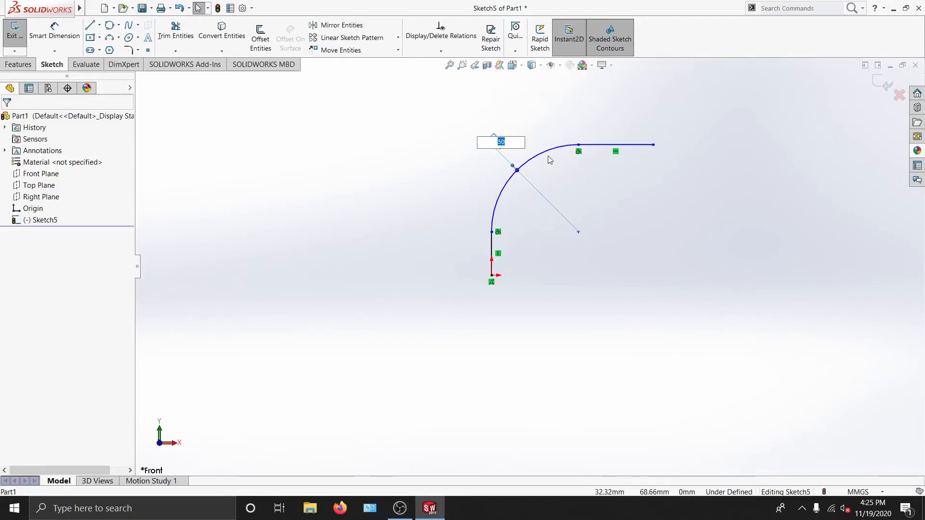
key(Return)
scroll(537, 228, down, 5)
mouse_move(477, 187)
ctrl+middle_down()
mouse_move(477, 253)
mouse_move(511, 332)
ctrl+middle_up()
mouse_move(326, 134)
mouse_down()
mouse_move(314, 167)
mouse_move(313, 231)
mouse_move(314, 206)
mouse_up()
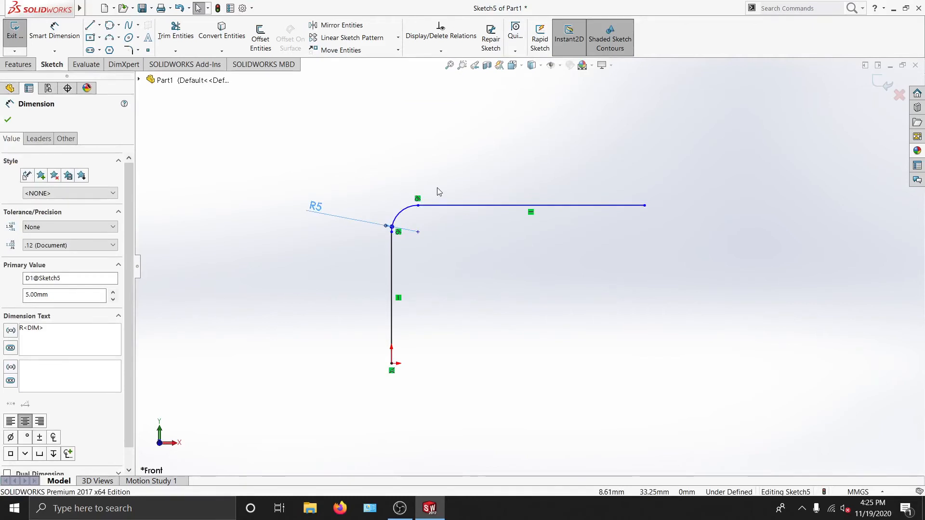
Step: Enlarge the corner fillet by setting its radius dimension to 50 mm
double_click(313, 207)
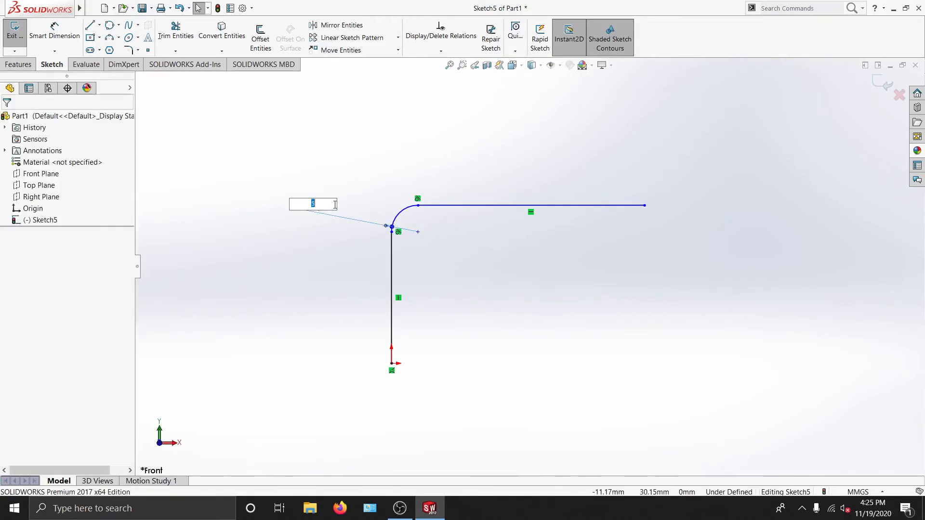
text(50)
key(Return)
scroll(547, 151, up, 4)
scroll(497, 204, down, 2)
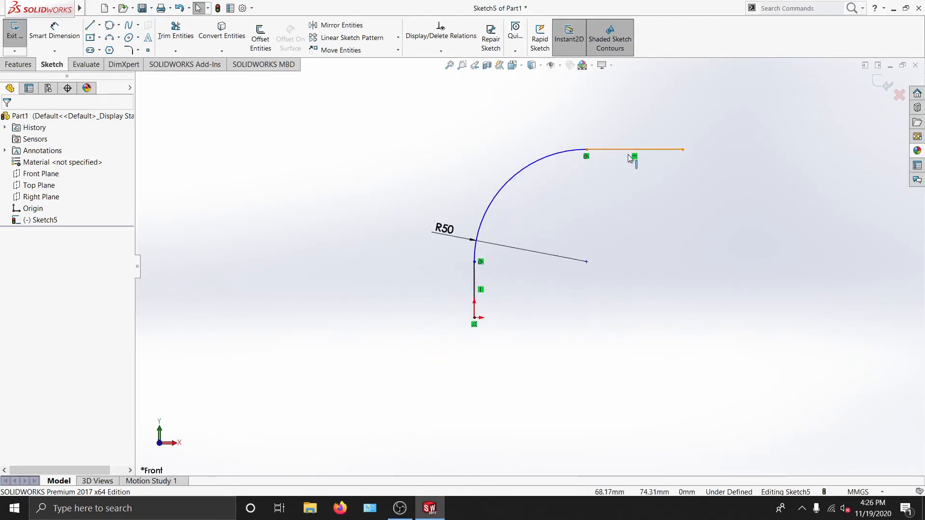
scroll(564, 195, up, 2)
scroll(578, 157, down, 4)
scroll(593, 159, up, 3)
Step: Set the corner fillet's radius dimension to 10 mm
double_click(432, 226)
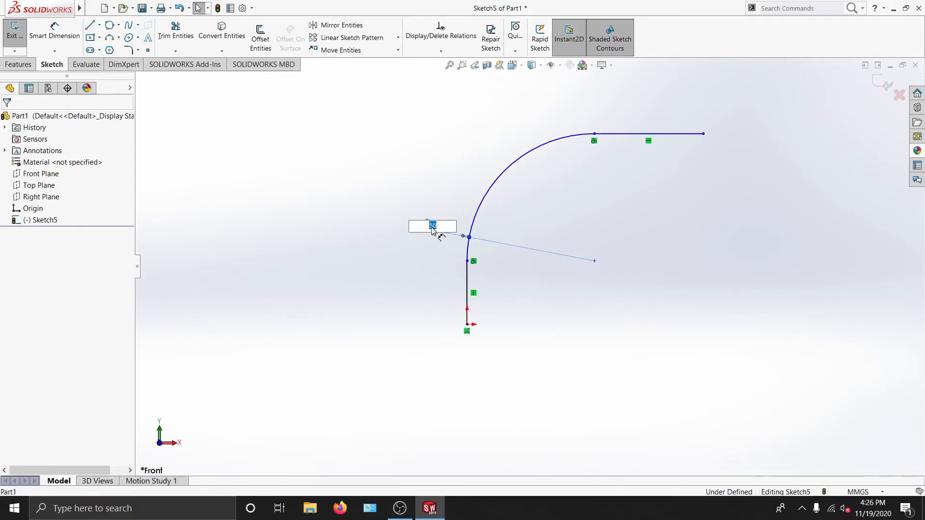
key(Return)
ctrl+middle_drag(597, 264, 550, 288)
scroll(536, 265, down, 4)
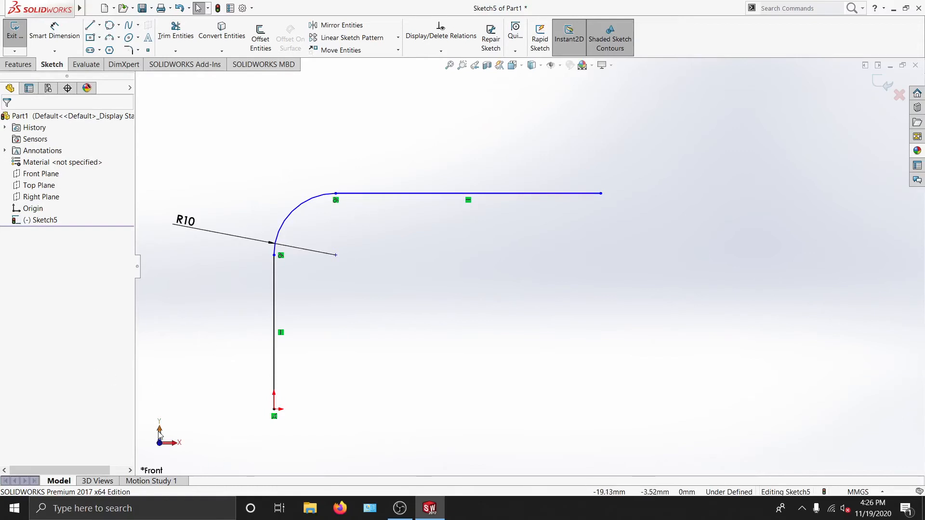
Step: Add a Fix relation to the horizontal line at the top of the profile
click(543, 194)
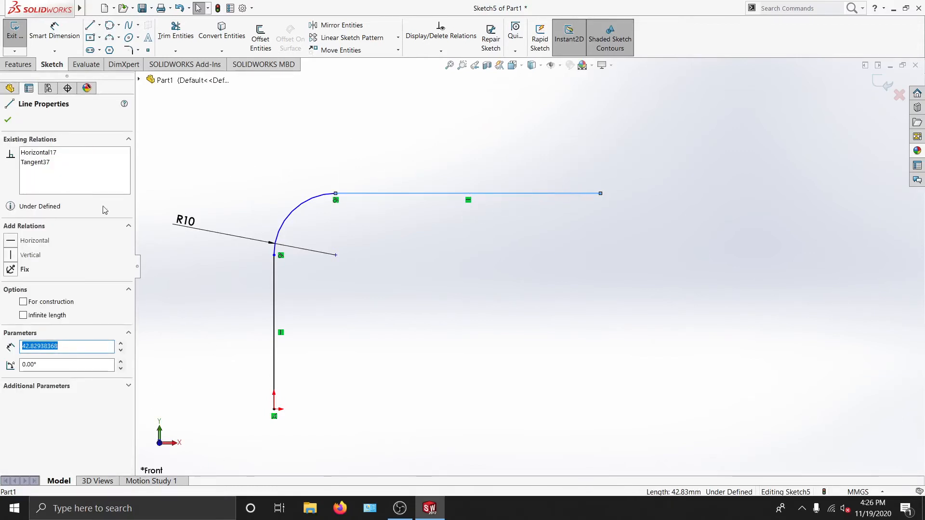
click(661, 266)
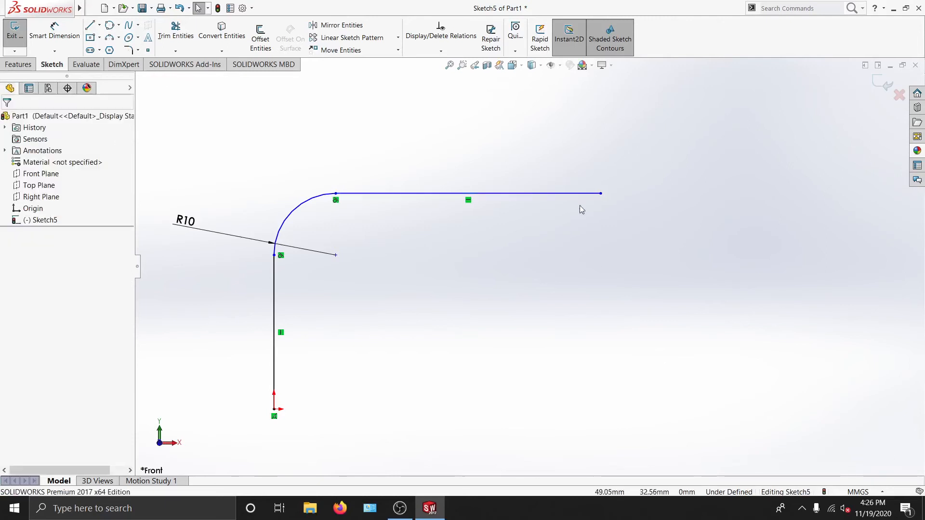
click(583, 194)
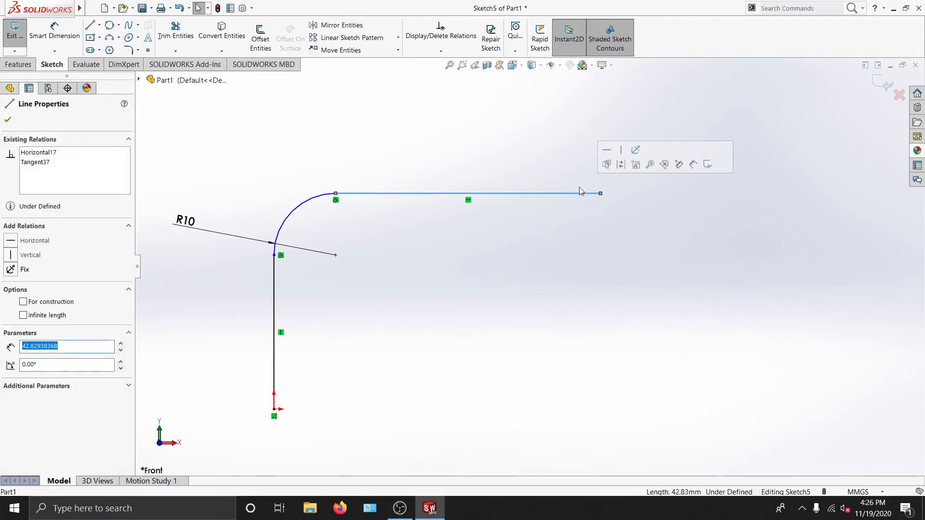
click(636, 151)
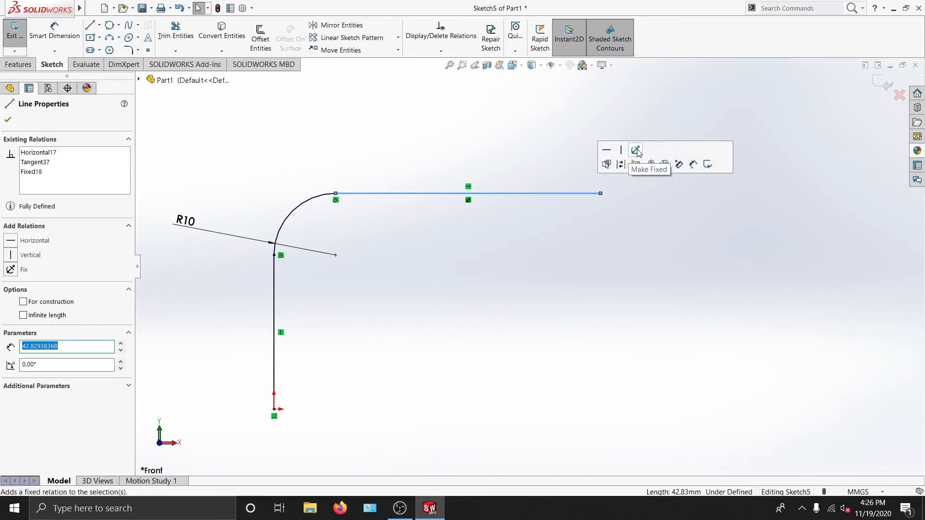
click(548, 264)
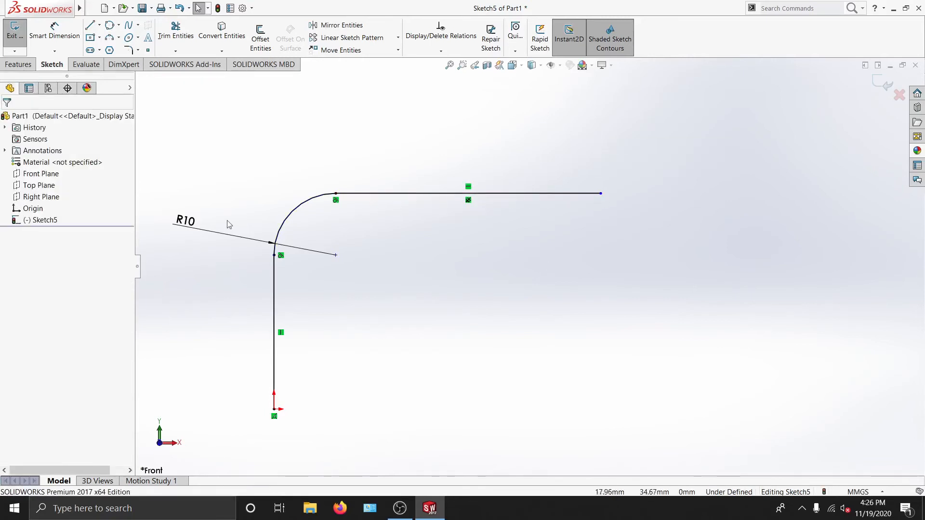
Step: Try a 50 mm radius on the fillet with the horizontal line fixed, and undo the change
double_click(220, 240)
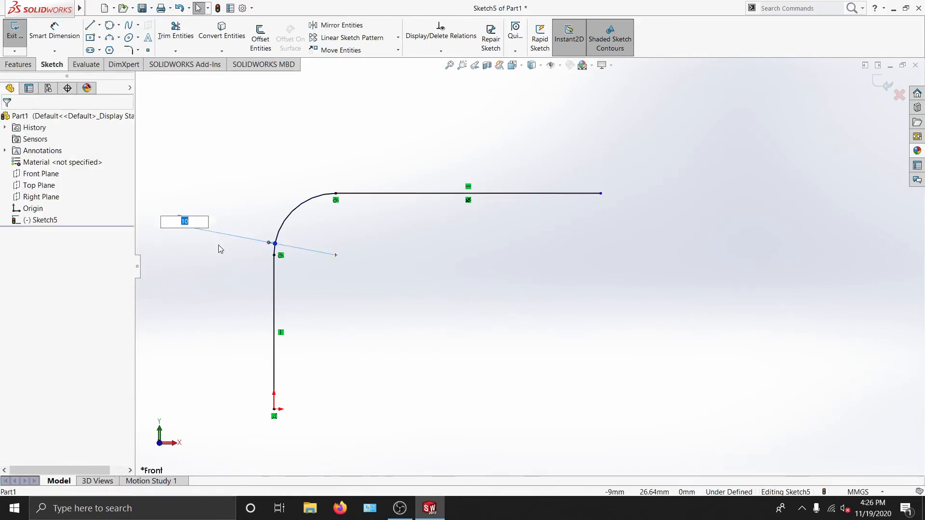
key(Return)
mouse_move(325, 261)
ctrl+middle_down()
mouse_move(336, 297)
mouse_move(335, 215)
ctrl+middle_up()
shift+middle_drag(335, 215, 346, 266)
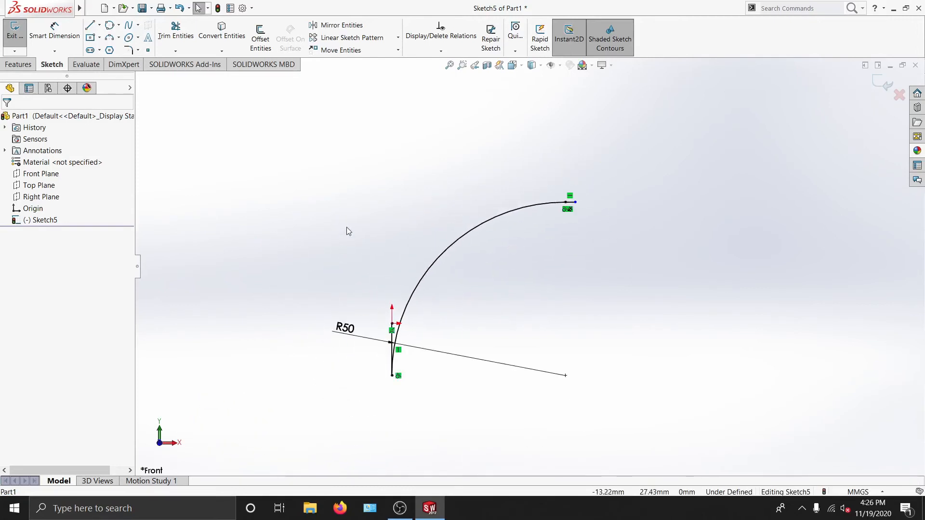
key(ctrl+z)
mouse_move(503, 264)
ctrl+middle_down()
mouse_move(442, 238)
mouse_move(436, 251)
mouse_move(457, 214)
ctrl+middle_up()
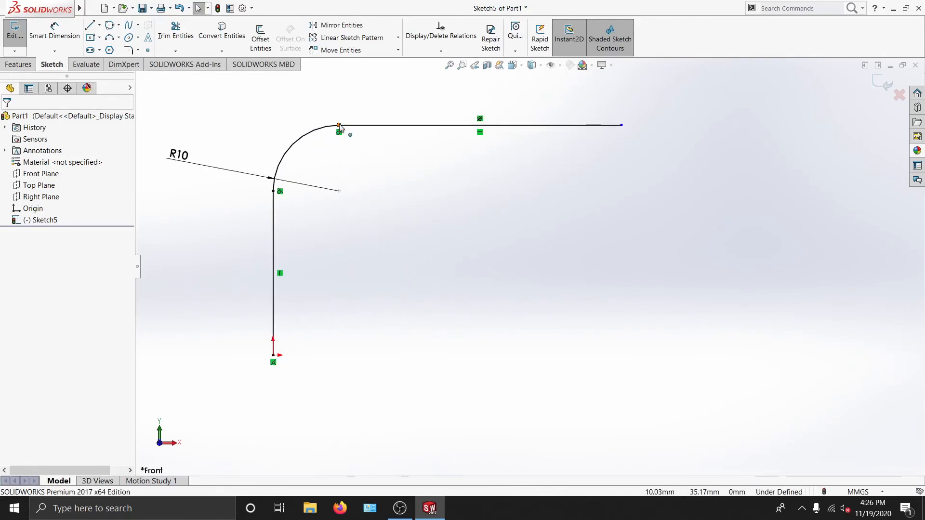
Step: Add a Fix relation to the free right endpoint of the horizontal line
shift+middle_drag(395, 154, 387, 165)
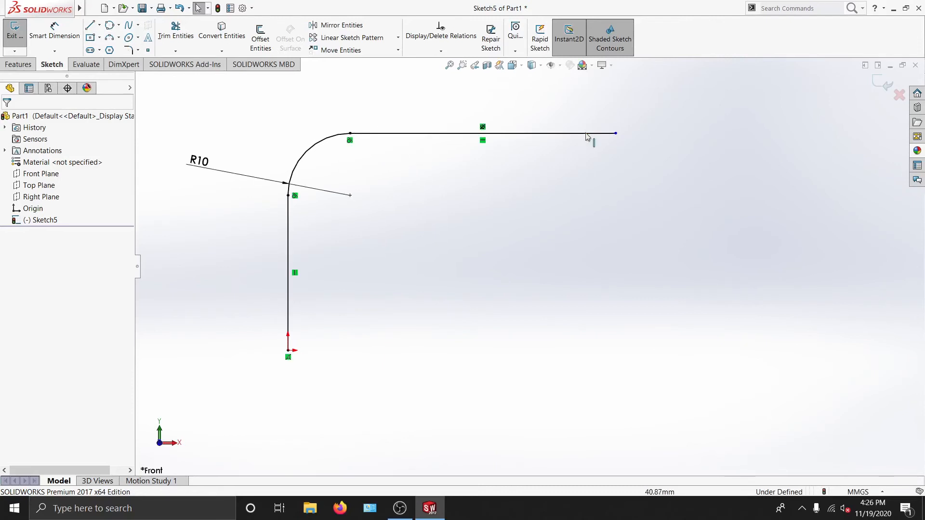
click(615, 133)
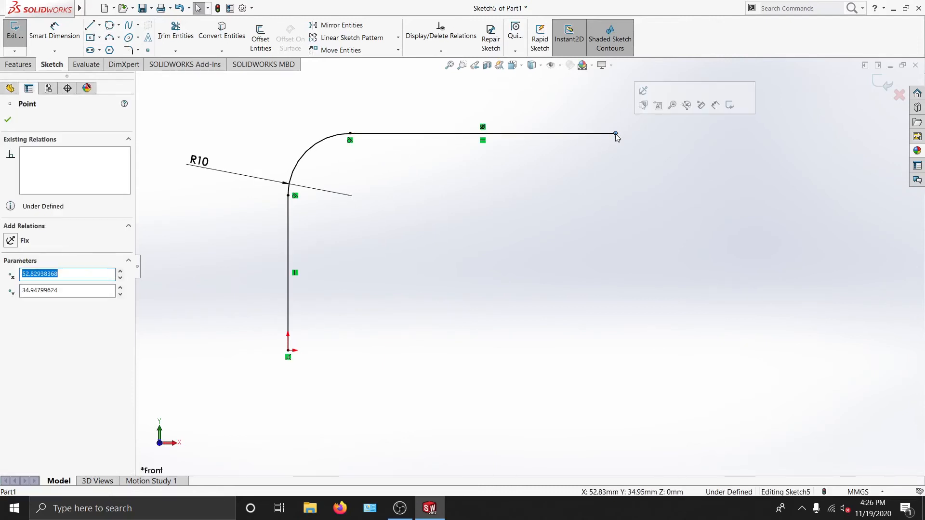
click(645, 91)
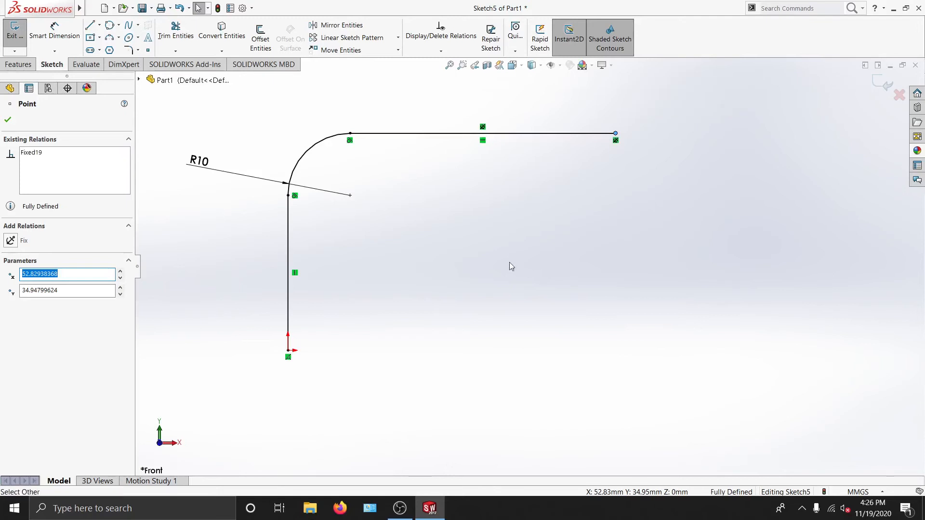
click(268, 248)
click(616, 134)
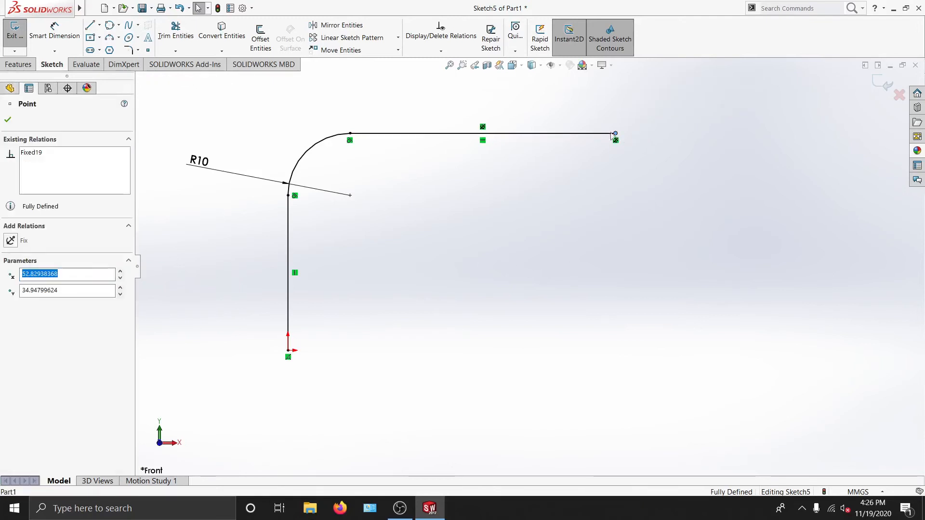
click(596, 242)
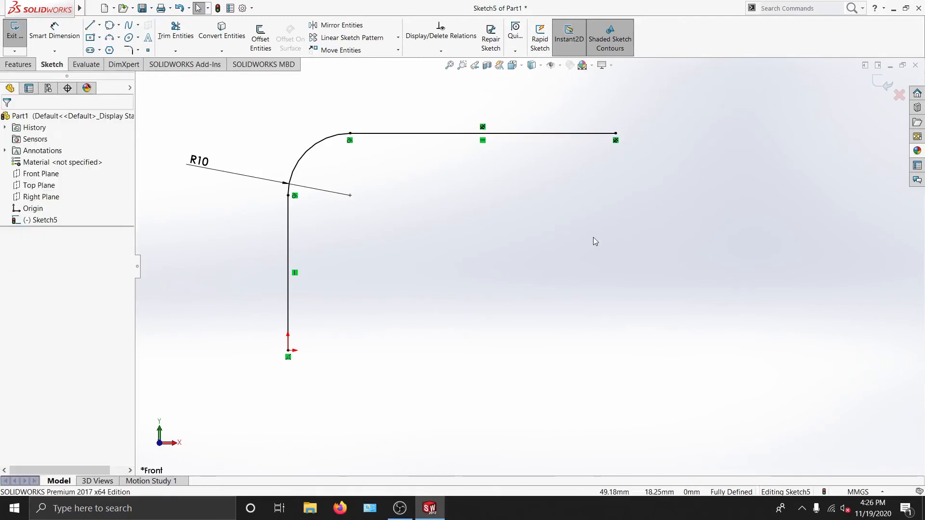
Step: Set the fillet's radius dimension to 50 mm with the horizontal line and its endpoint fixed
double_click(236, 172)
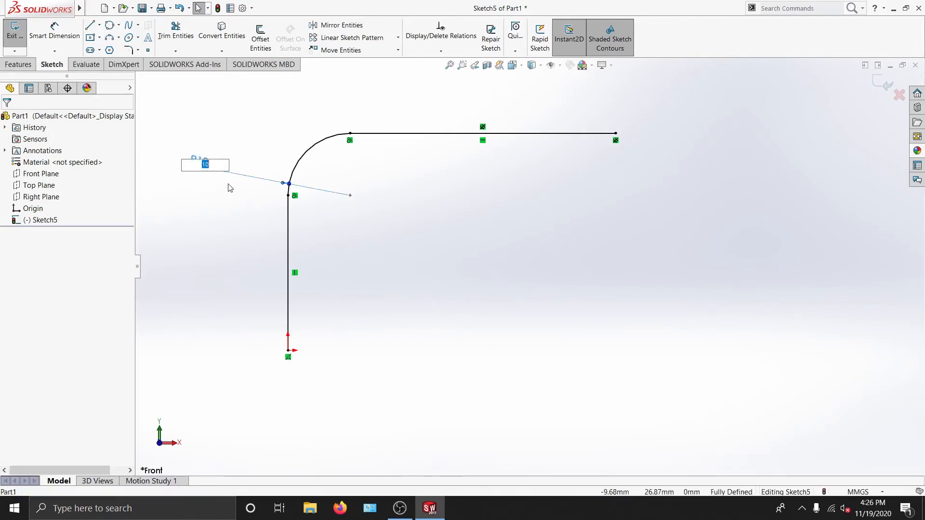
text(50)
key(Return)
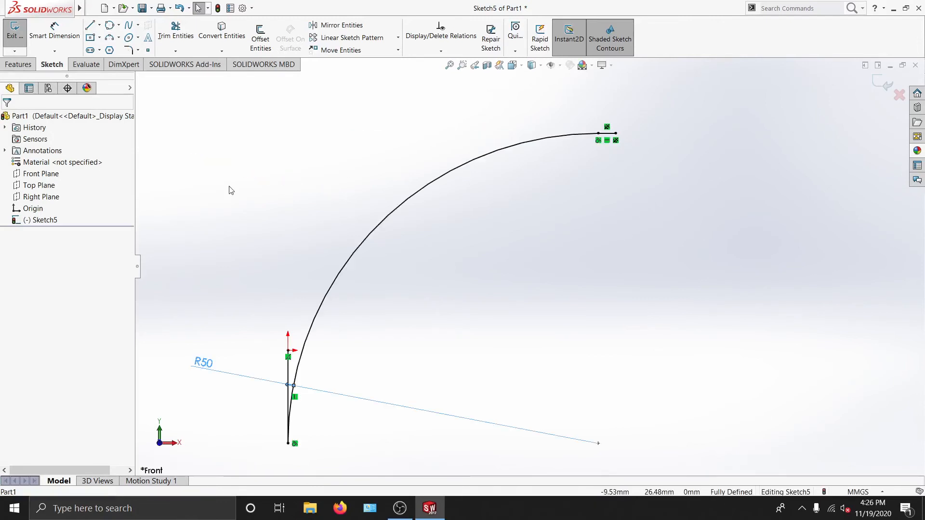
Step: Undo the fillet's 50 mm radius change and move the R10 dimension diagonally outside the arc
key(ctrl+z)
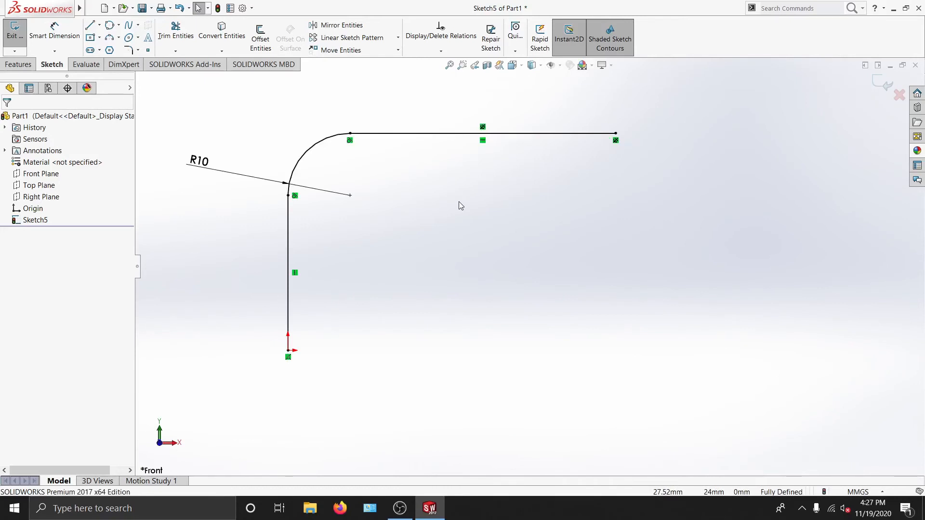
click(289, 195)
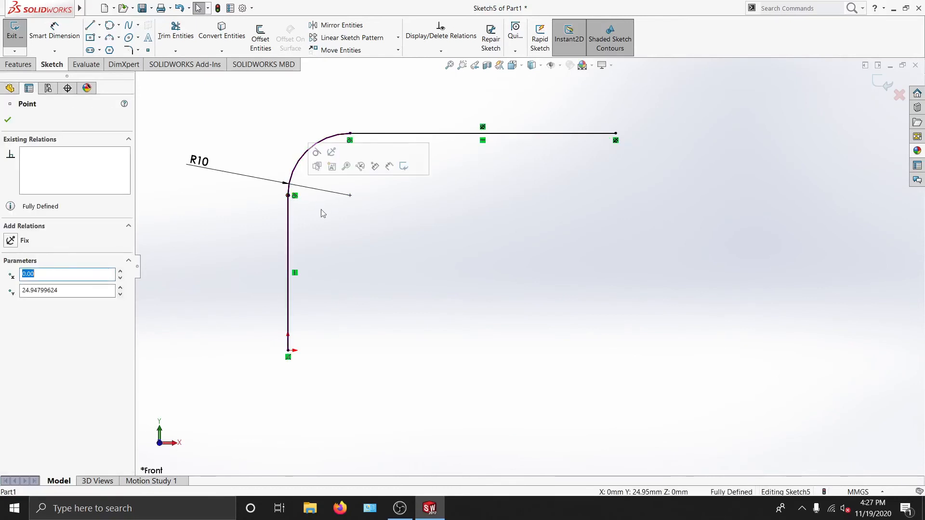
key(Escape)
scroll(353, 225, up, 1)
scroll(353, 225, down, 3)
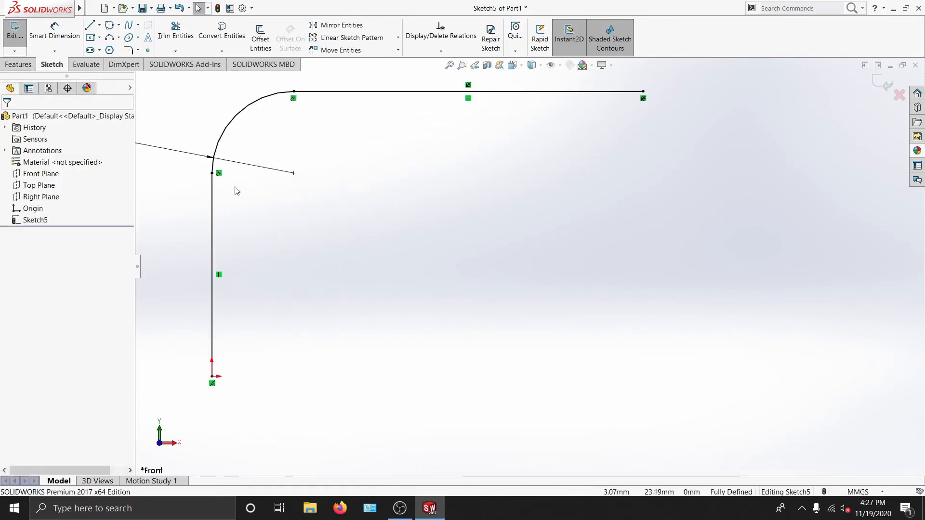
click(213, 175)
mouse_move(264, 187)
shift+middle_down()
mouse_move(310, 197)
mouse_move(384, 242)
shift+middle_up()
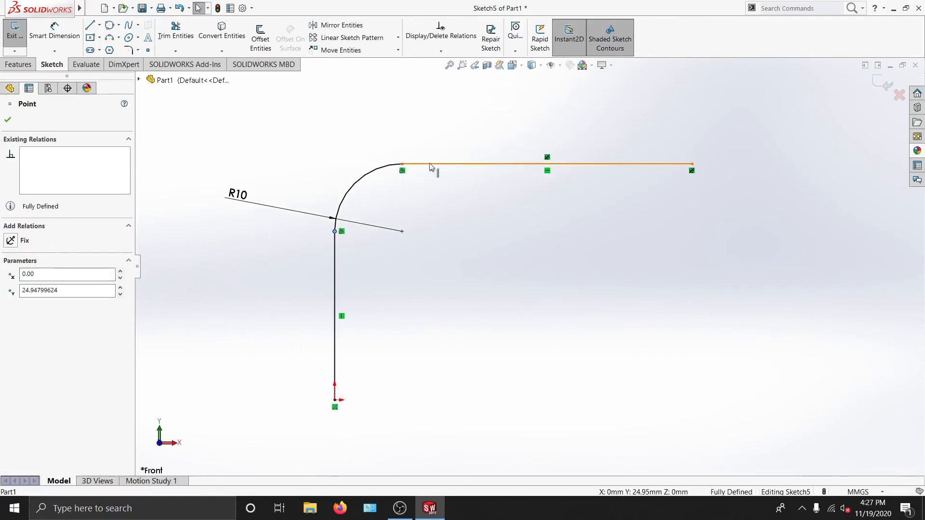
drag(242, 199, 320, 136)
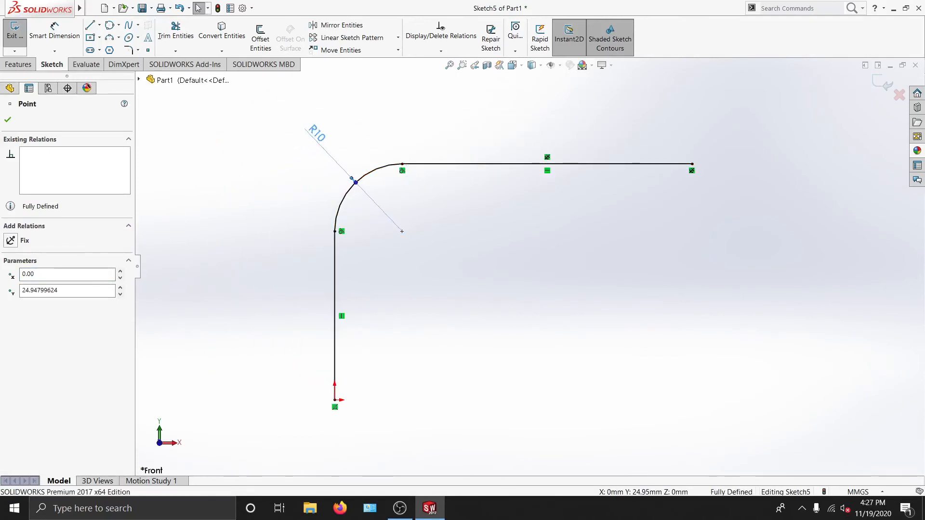
Step: Try a Fix relation on the point where the fillet meets the horizontal line, and delete that relation
click(403, 164)
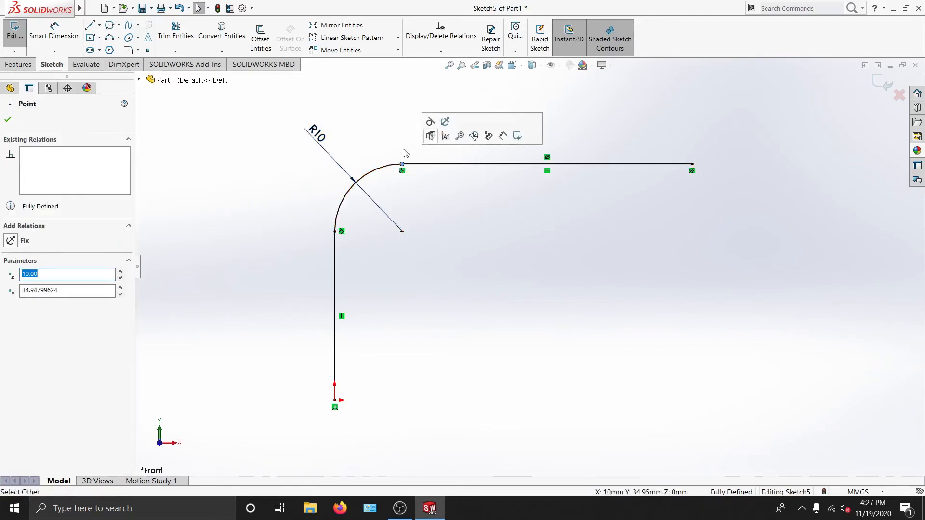
click(446, 122)
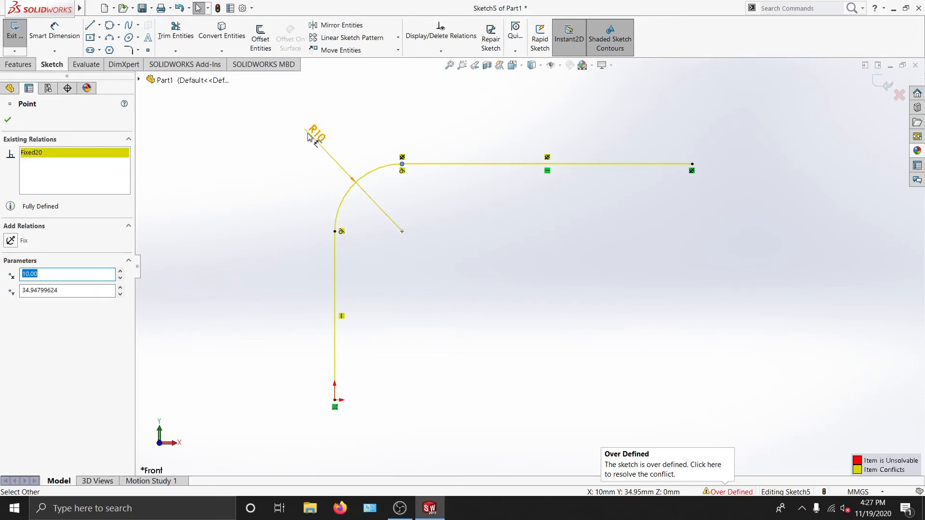
right_click(69, 151)
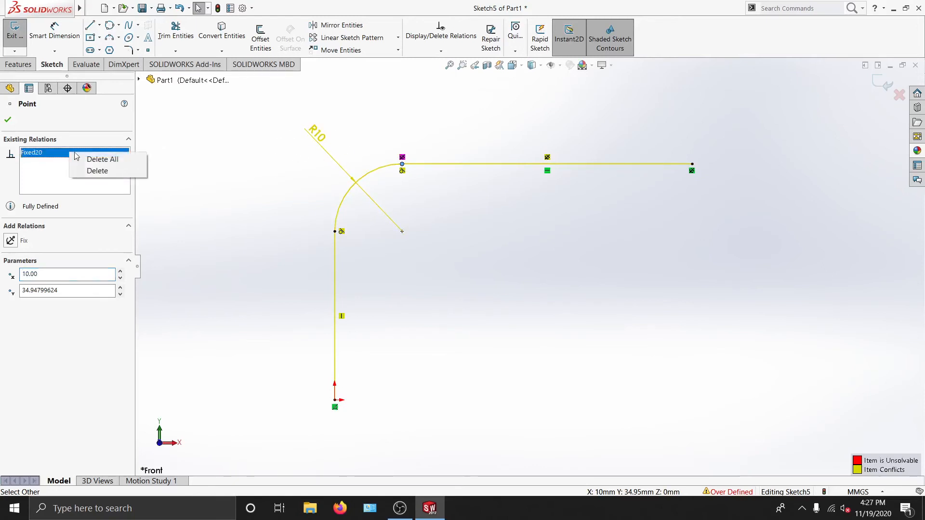
click(54, 177)
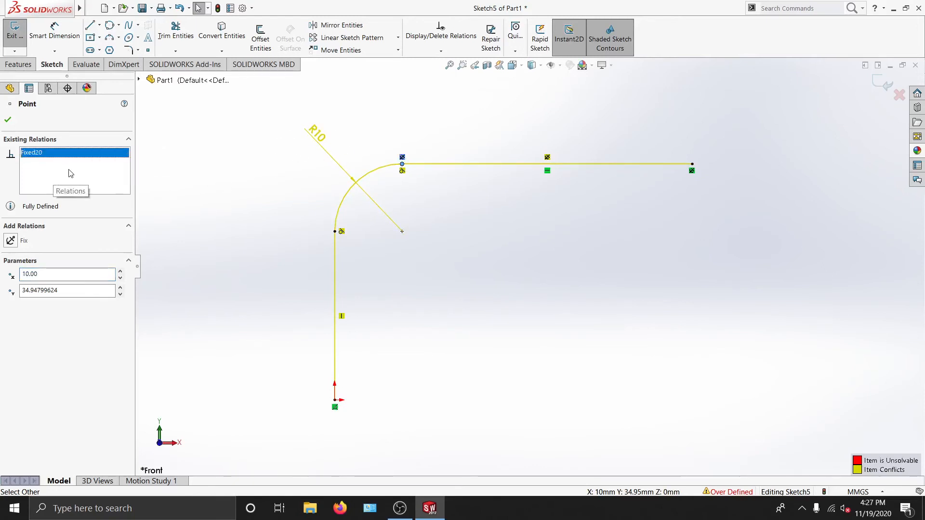
key(Delete)
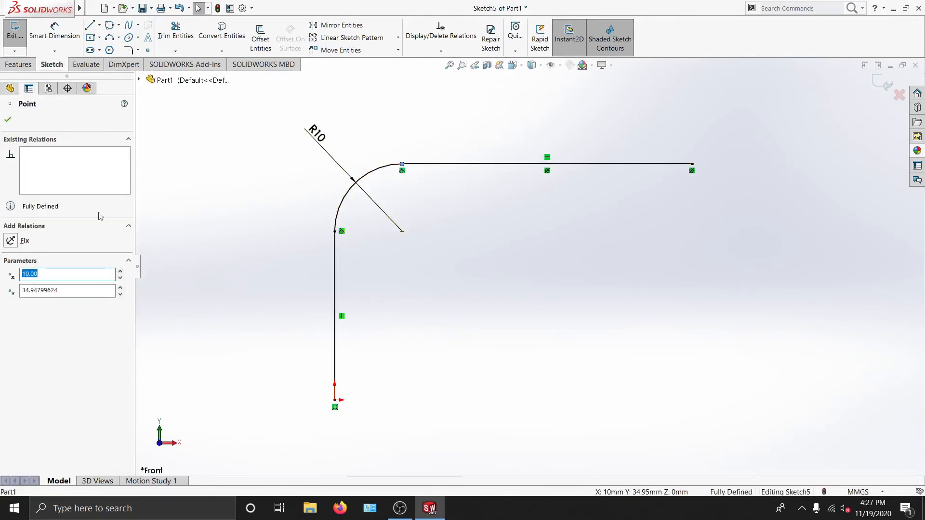
Step: Fix the fillet's upper tangent point once more, and remove the Fix relation again
click(27, 243)
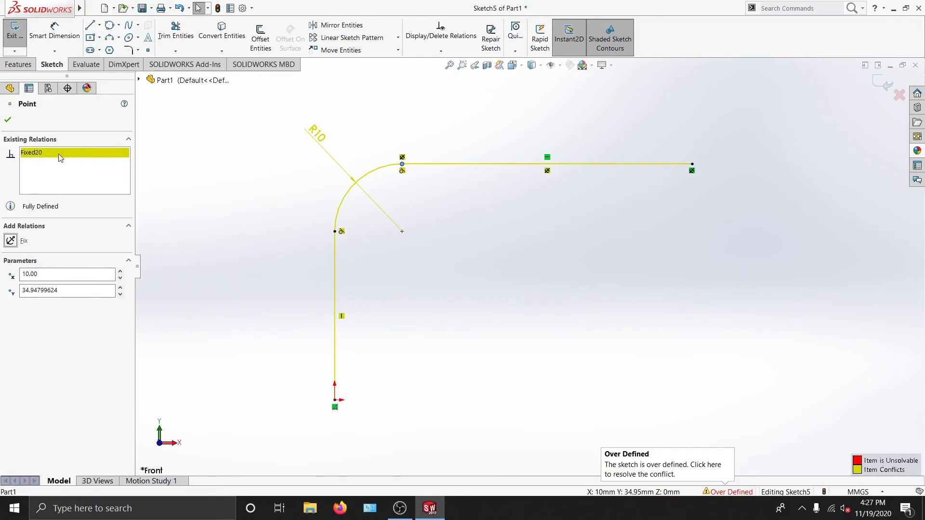
click(46, 157)
click(284, 194)
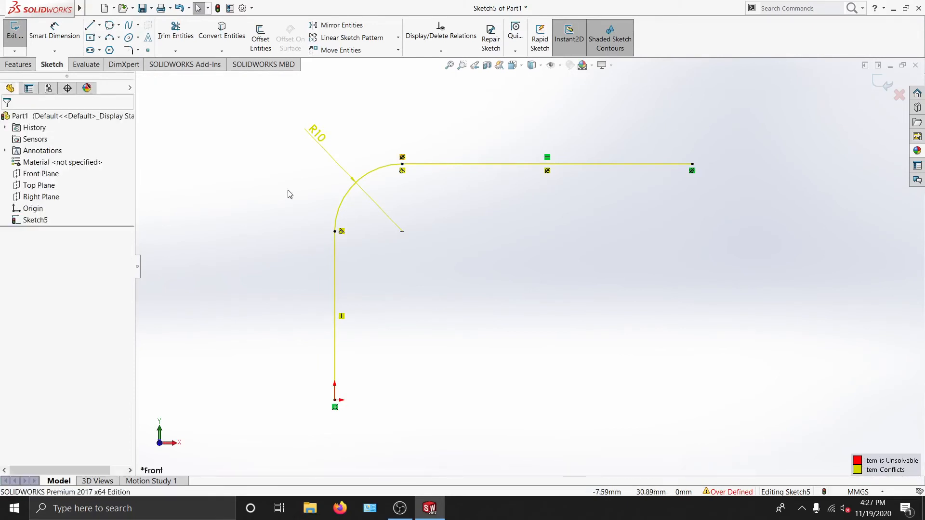
click(402, 165)
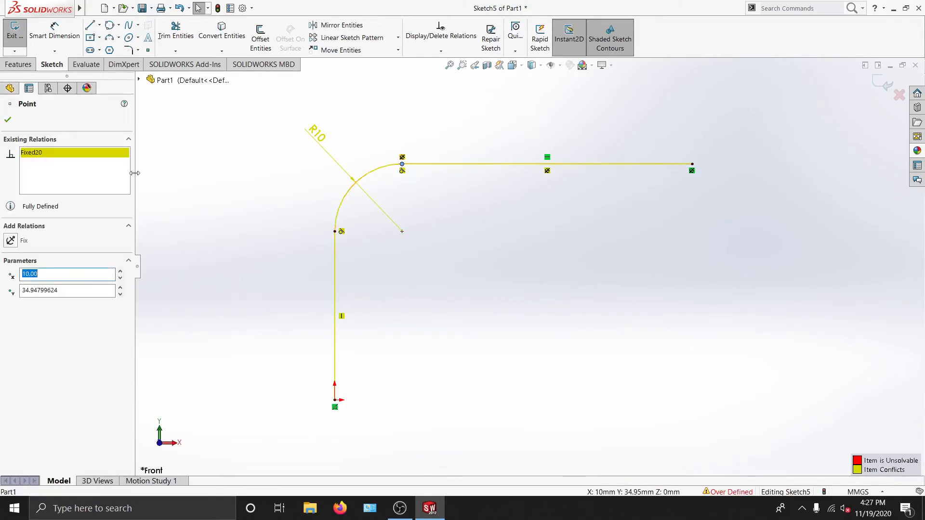
right_click(49, 158)
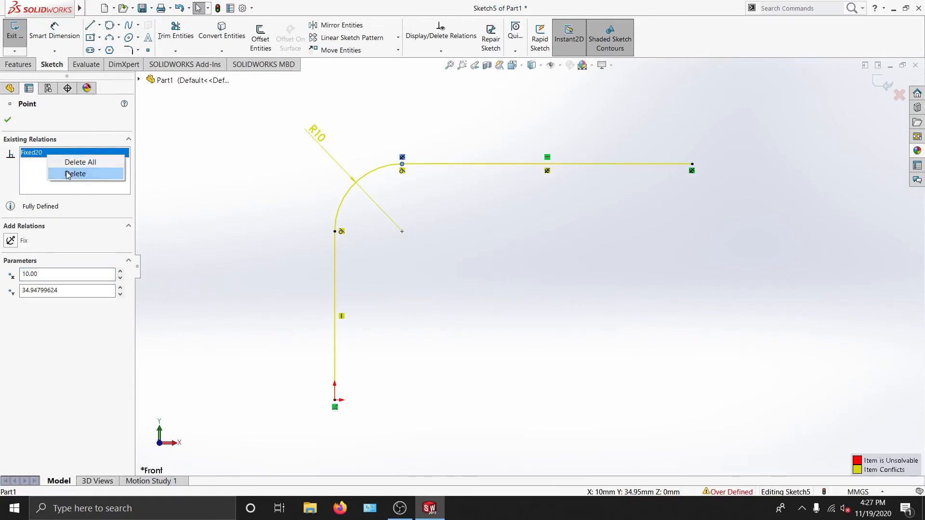
click(68, 174)
key(Escape)
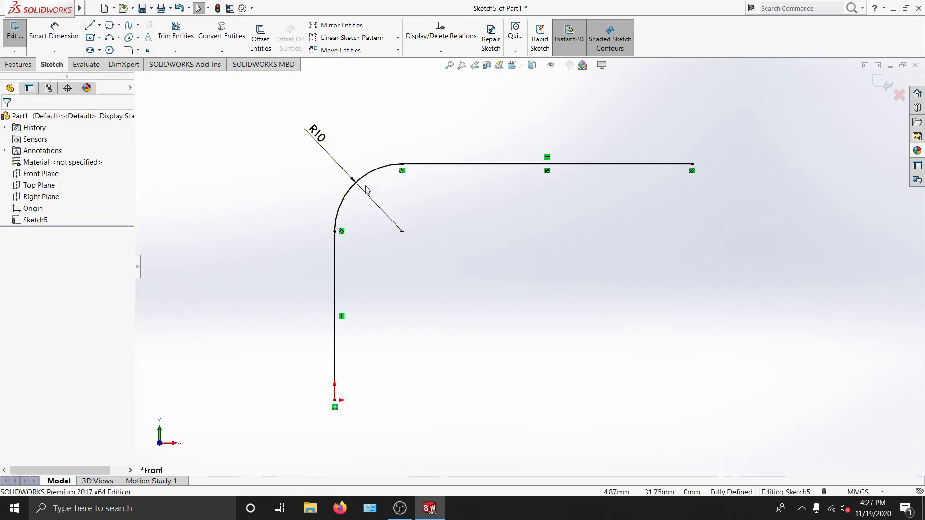
Step: Delete the filleted profile and sketch a vertical line about 32 mm up from the origin joined to a horizontal line about 54 mm long
drag(277, 100, 759, 435)
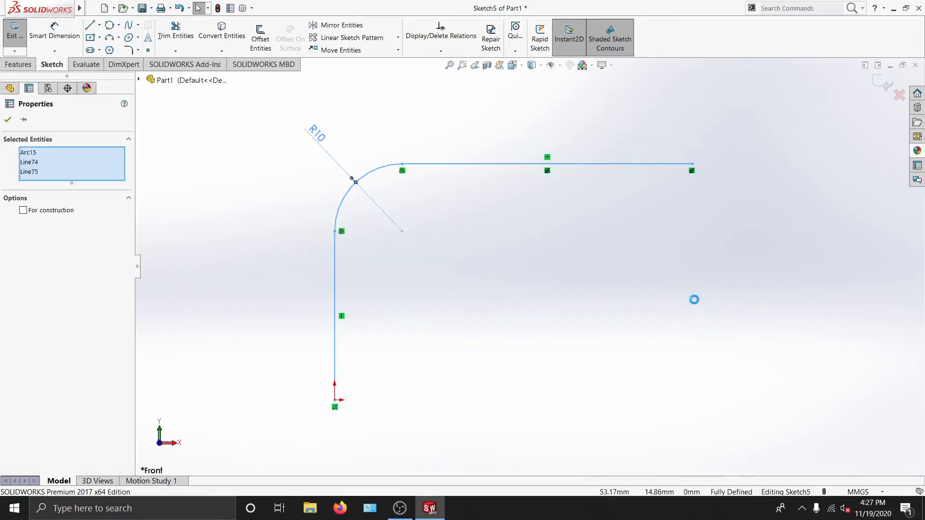
key(Delete)
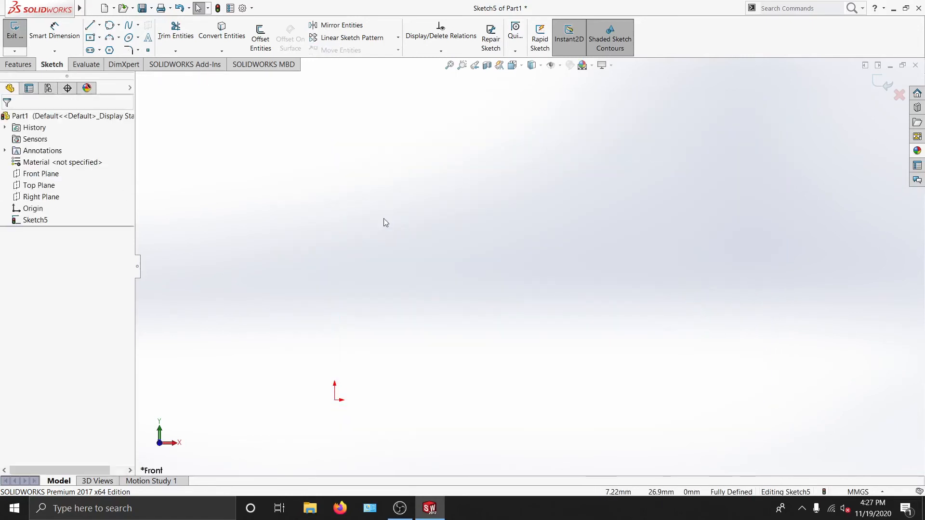
click(90, 25)
click(335, 400)
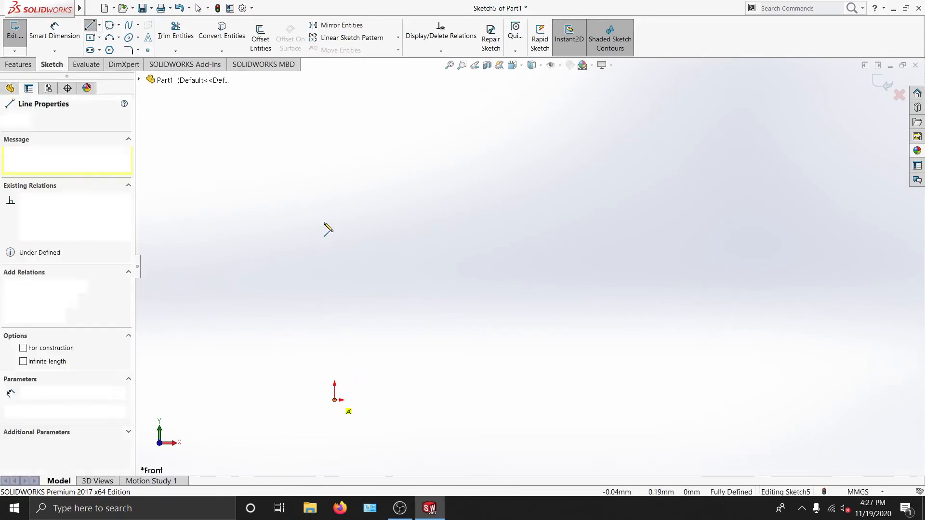
click(335, 183)
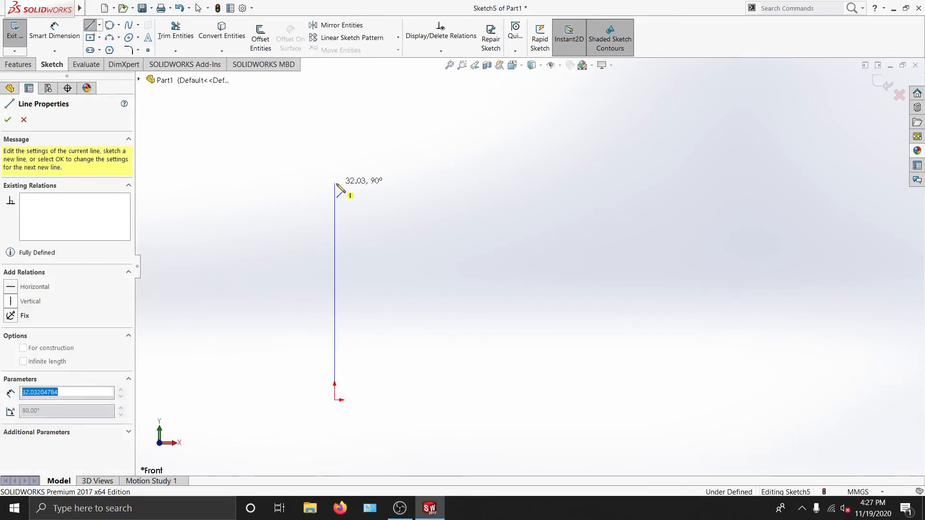
click(698, 183)
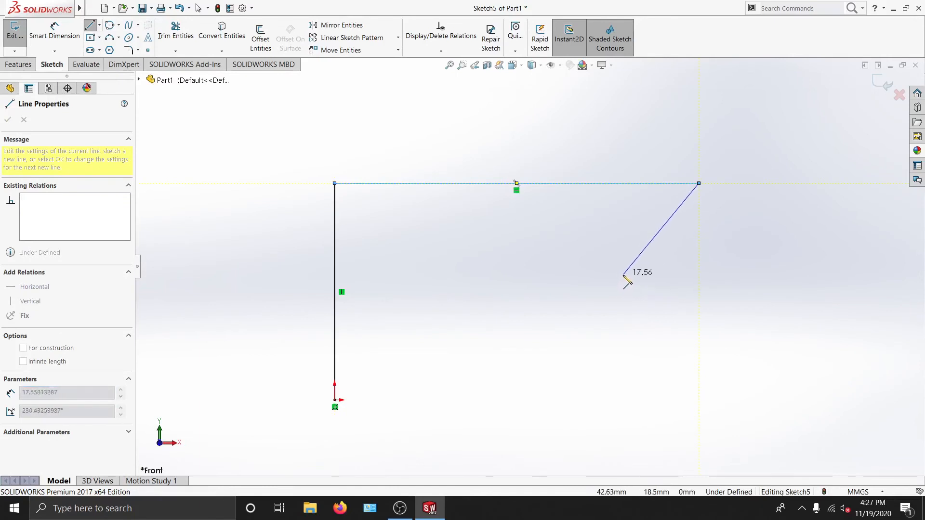
key(Escape)
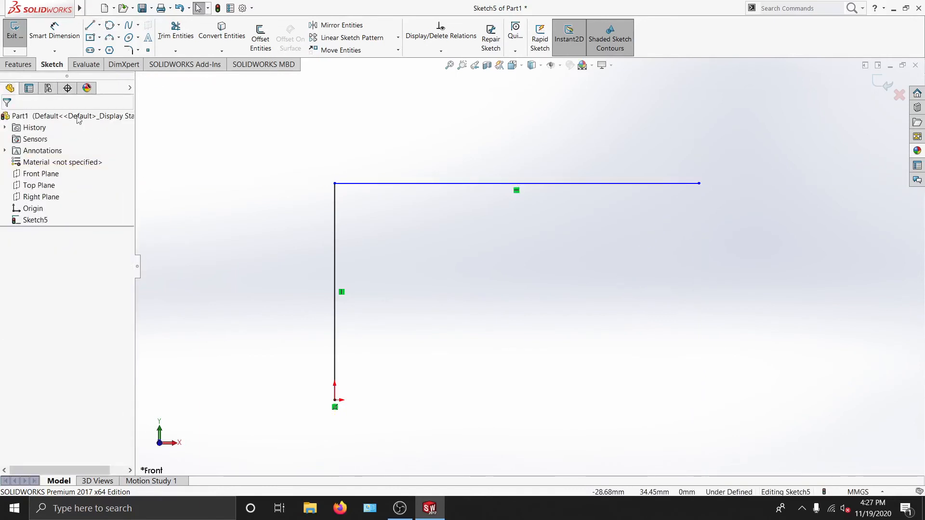
Step: Try a 10 mm equal-distance sketch chamfer by picking the corner point, and undo it
click(138, 50)
click(145, 75)
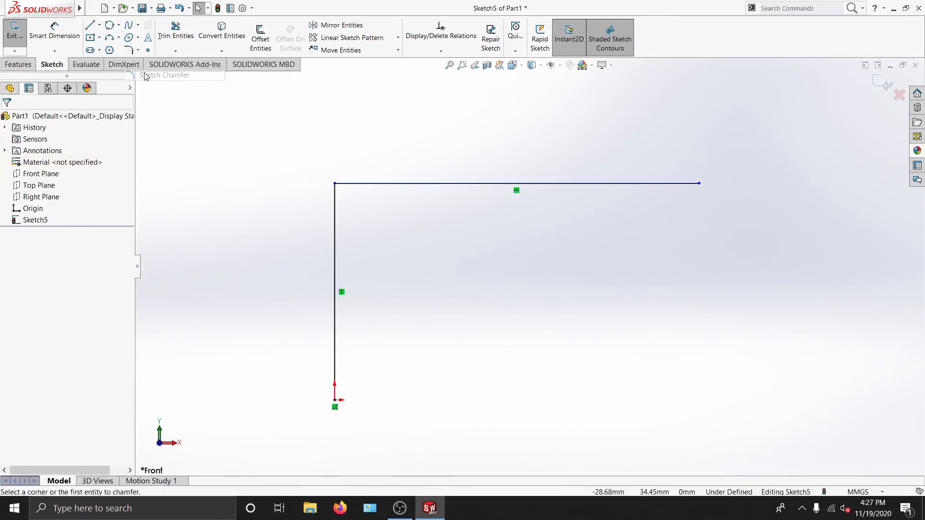
click(335, 185)
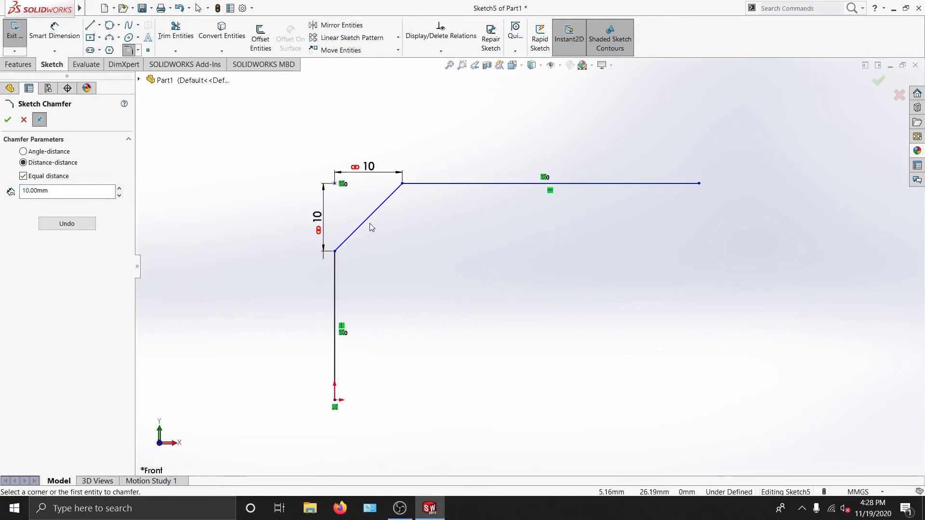
key(Escape)
key(ctrl+z)
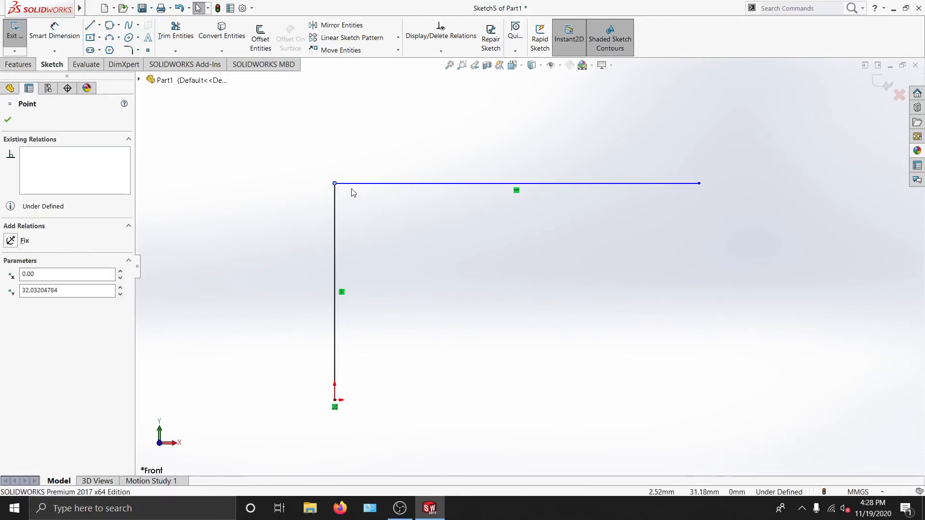
Step: Chamfer the corner with an equal distance of 10 mm by picking the horizontal and vertical lines
click(268, 198)
click(138, 51)
click(166, 75)
click(395, 183)
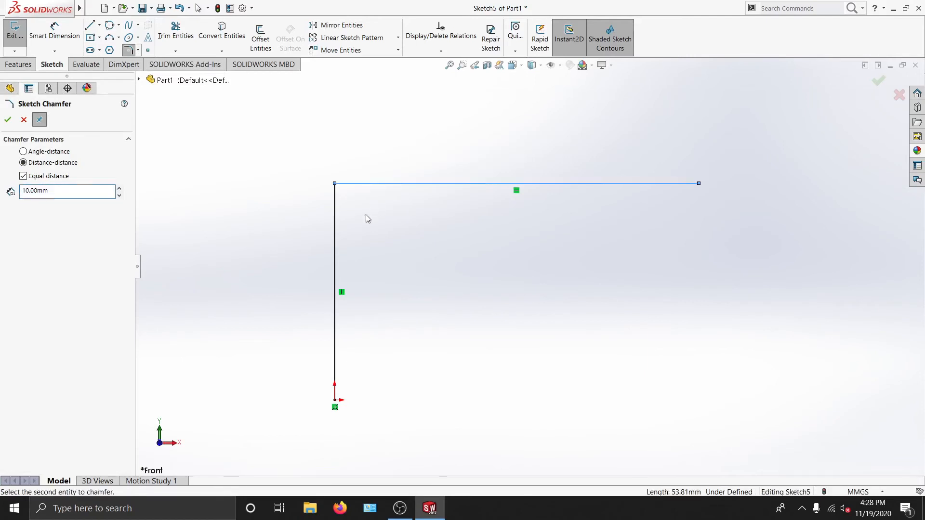
click(336, 238)
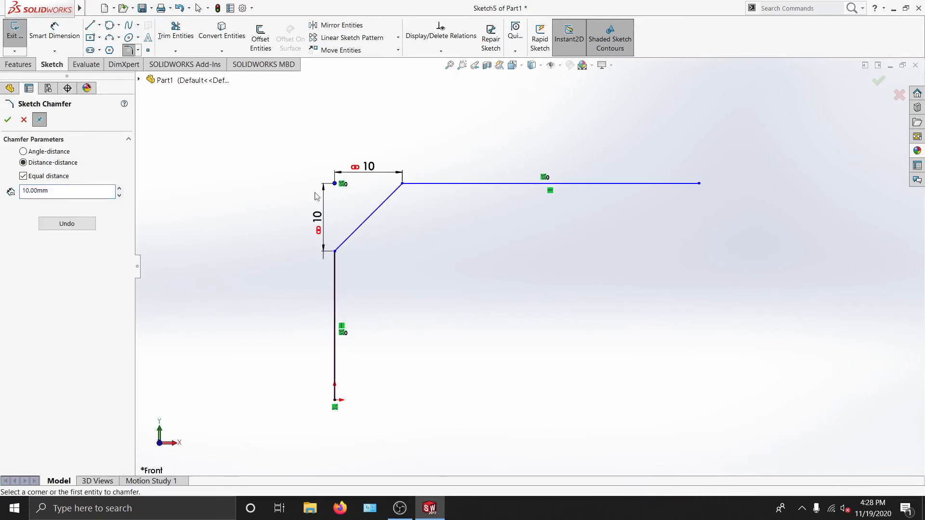
scroll(345, 214, down, 4)
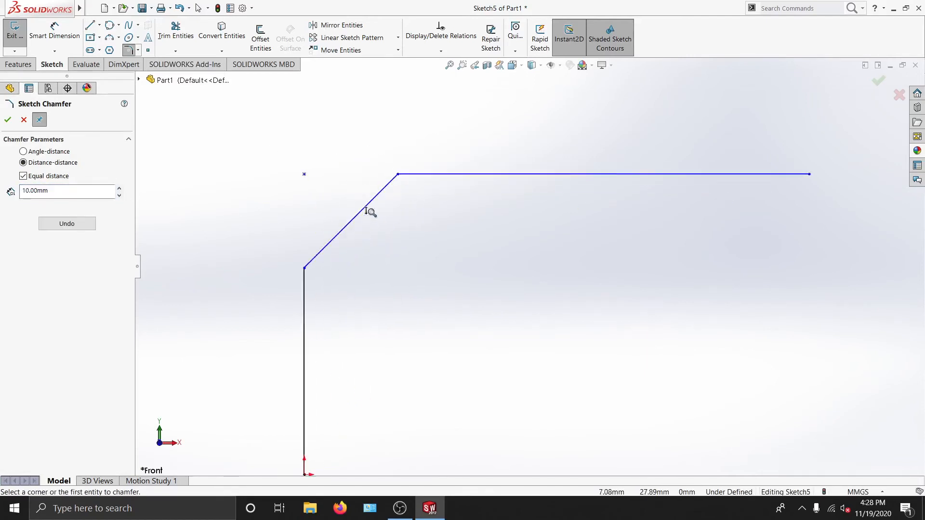
ctrl+middle_drag(357, 208, 382, 217)
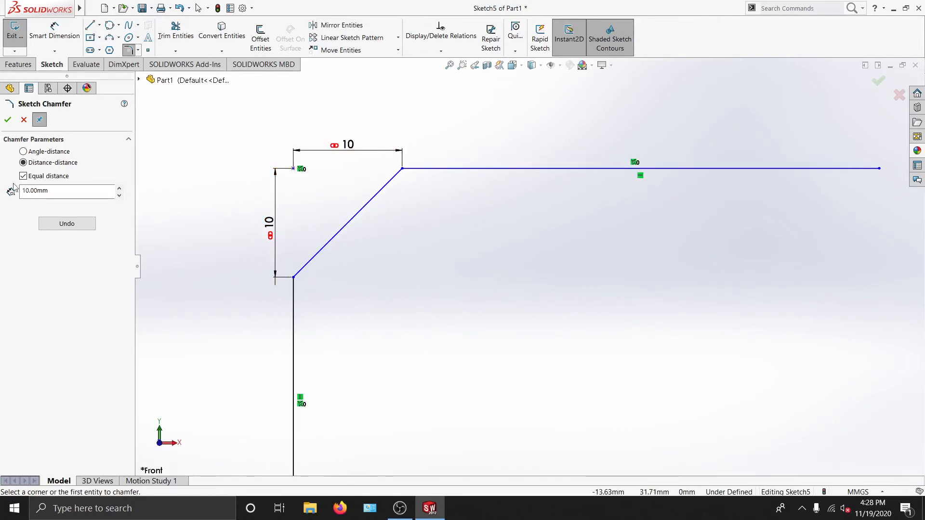
Step: Set the chamfer parameters to unequal distance-distance with a first distance of 20 mm, and rebuild the part to leave the sketch
click(56, 152)
click(56, 163)
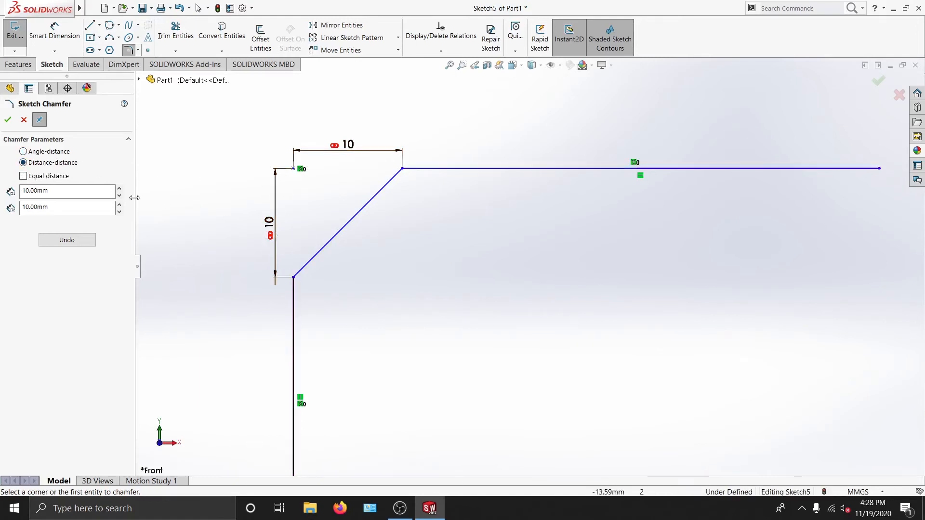
drag(66, 190, 2, 189)
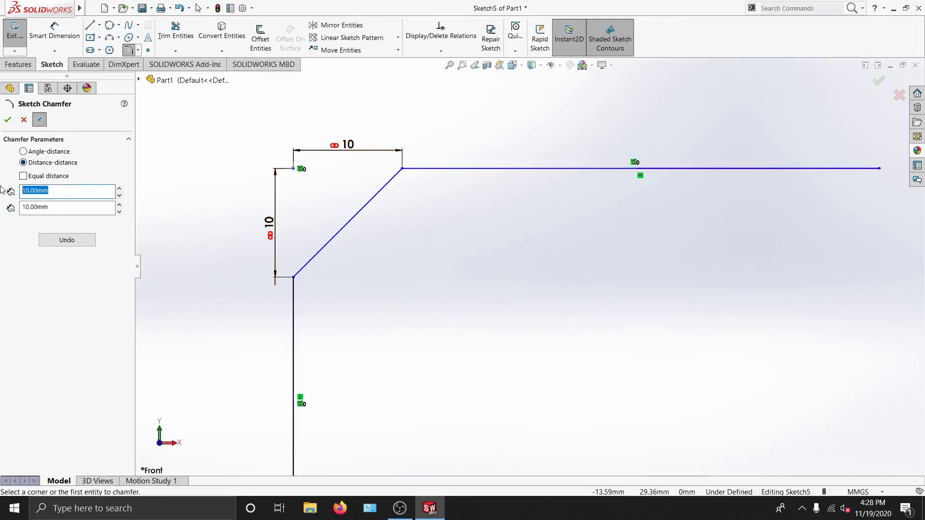
text(20)
key(Return)
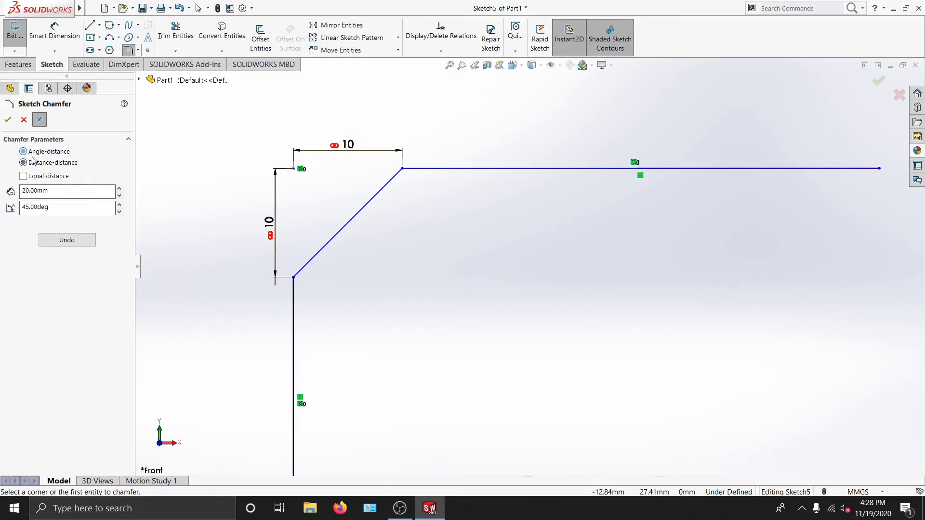
ctrl+middle_drag(310, 192, 318, 215)
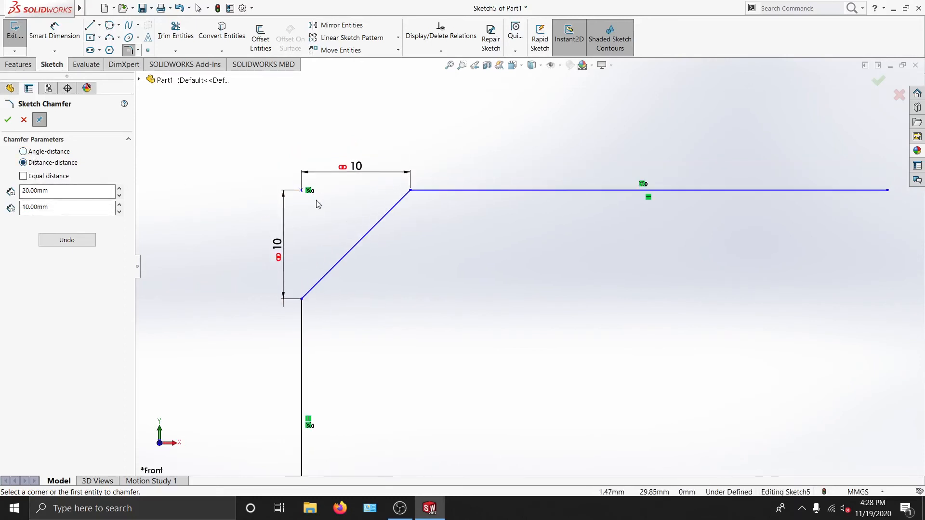
click(218, 8)
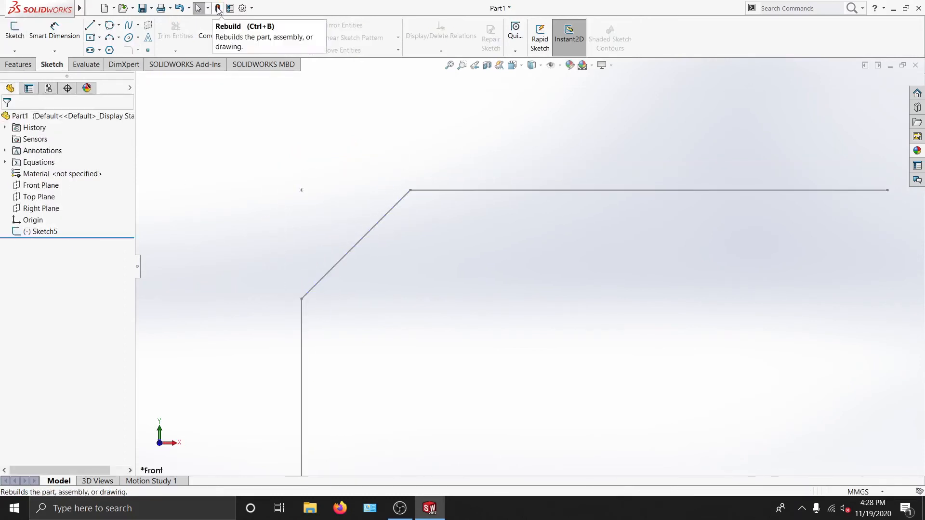
Step: Reopen the chamfered sketch for editing and set the chamfer's vertical distance dimension to 20 mm
double_click(344, 258)
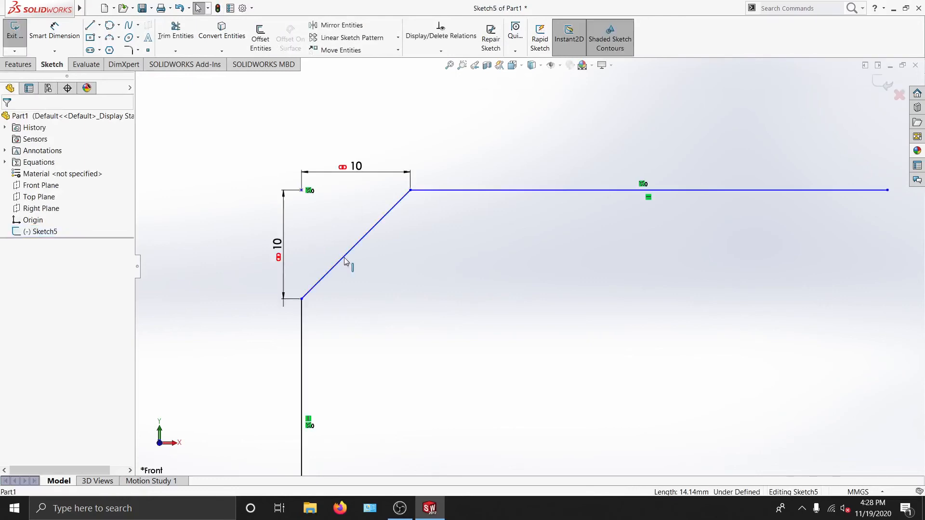
click(282, 237)
double_click(278, 244)
text(20)
mouse_move(389, 218)
ctrl+middle_down()
mouse_move(397, 290)
mouse_move(377, 190)
mouse_move(375, 262)
ctrl+middle_up()
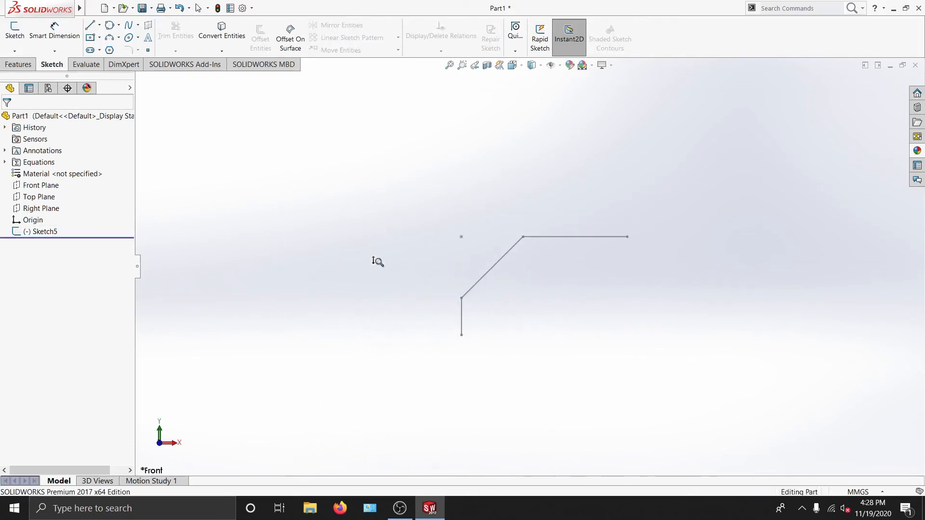
Step: Reopen the chamfered sketch for editing and undo the dimension changes and the equal-distance chamfer back to the plain corner
double_click(493, 270)
mouse_move(493, 283)
ctrl+middle_down()
mouse_move(494, 271)
mouse_move(467, 281)
ctrl+middle_up()
shift+middle_drag(467, 281, 467, 238)
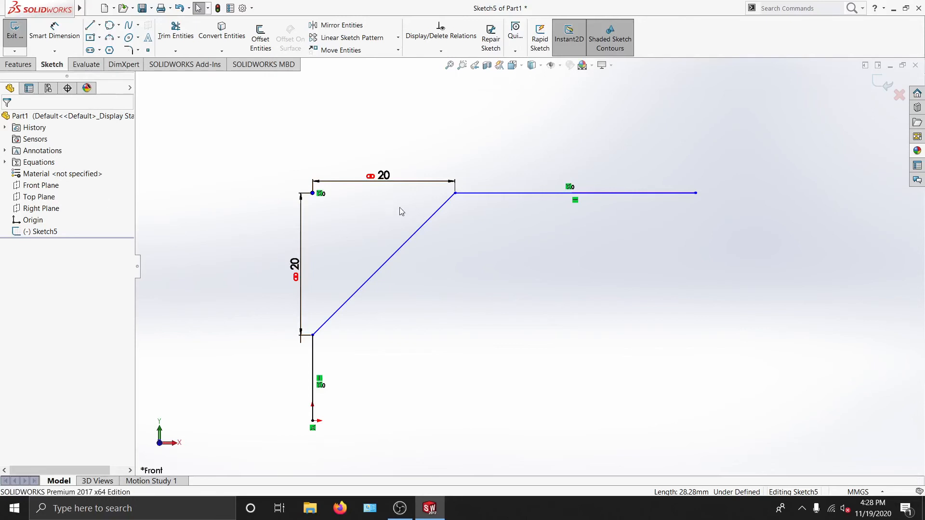
double_click(265, 201)
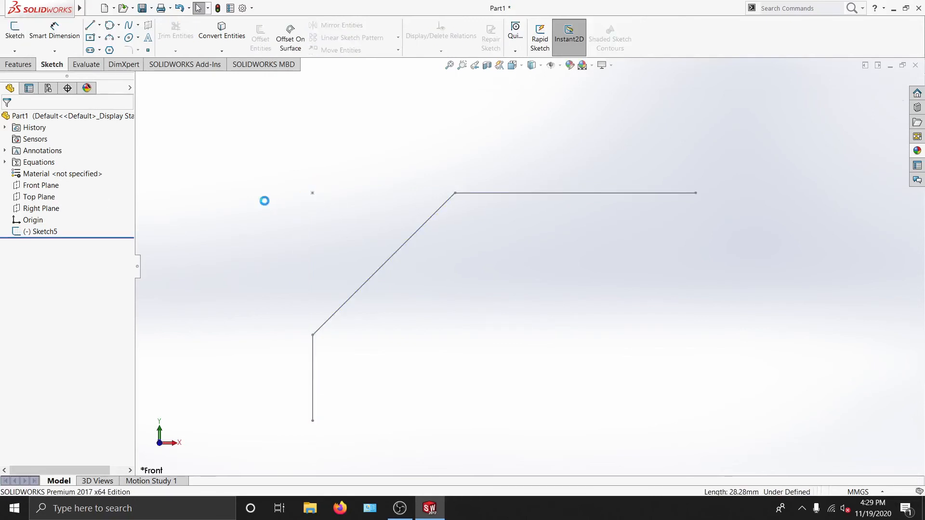
key(ctrl+z)
key(ctrl+z)
double_click(267, 199)
key(ctrl+z)
key(ctrl+z)
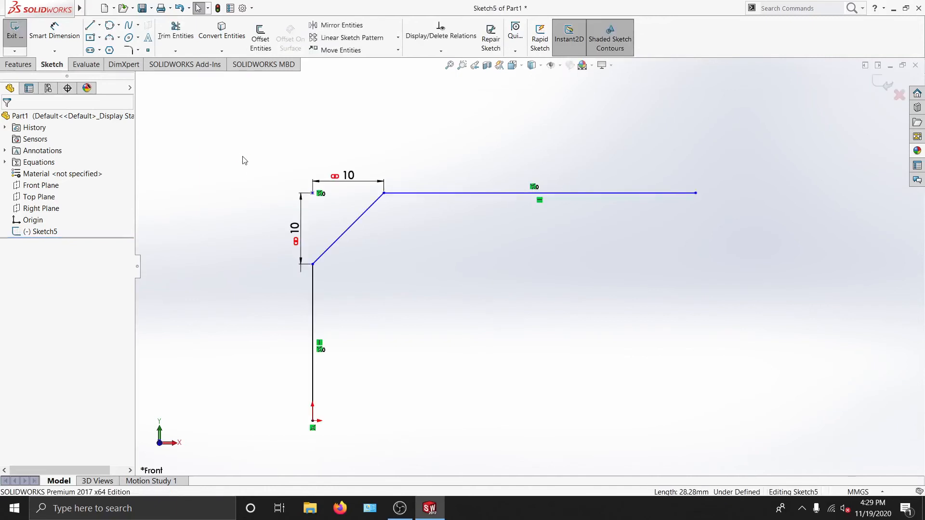
click(228, 215)
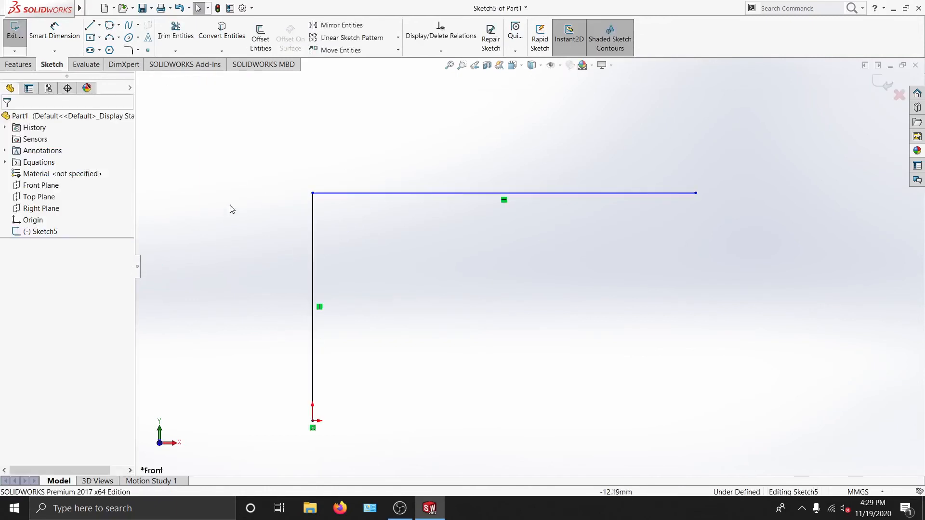
Step: Chamfer the corner where the vertical and horizontal lines meet with unequal distances of 20 mm and 10 mm
click(138, 50)
click(153, 74)
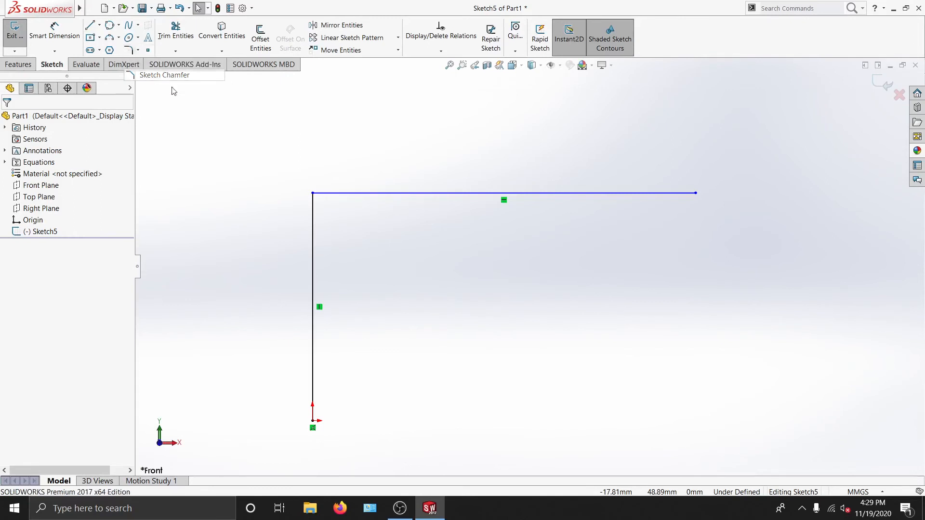
click(314, 195)
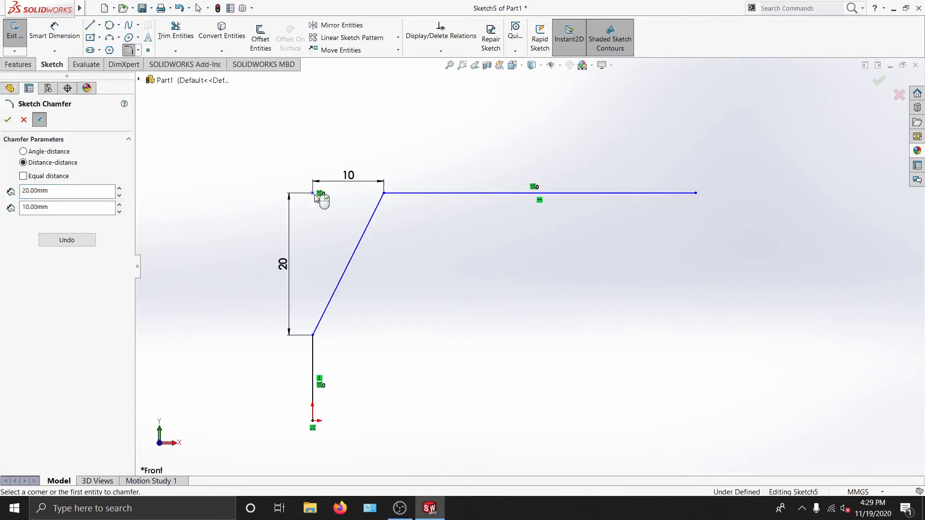
Step: Undo the unequal-distance chamfer and chamfer the same corner by angle-distance with 10 mm and 45°
click(48, 152)
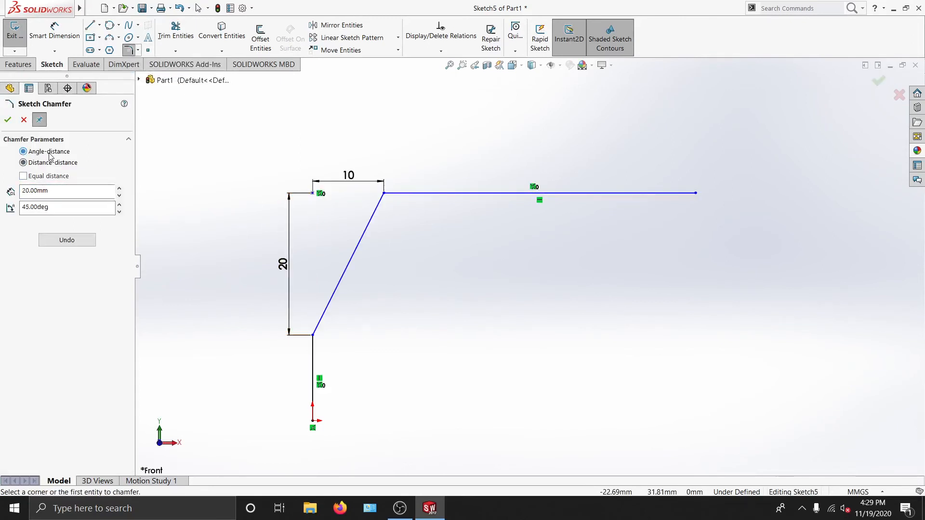
click(49, 189)
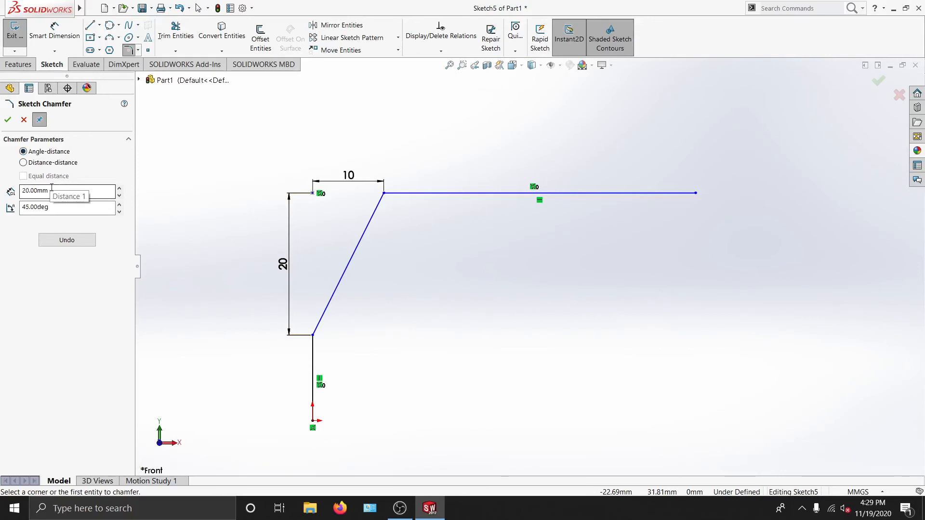
drag(65, 191, 1, 191)
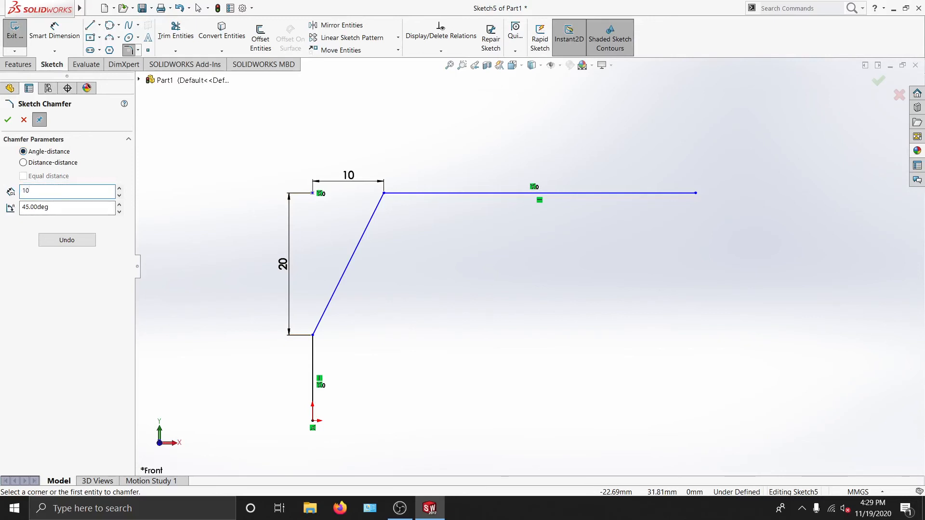
click(67, 241)
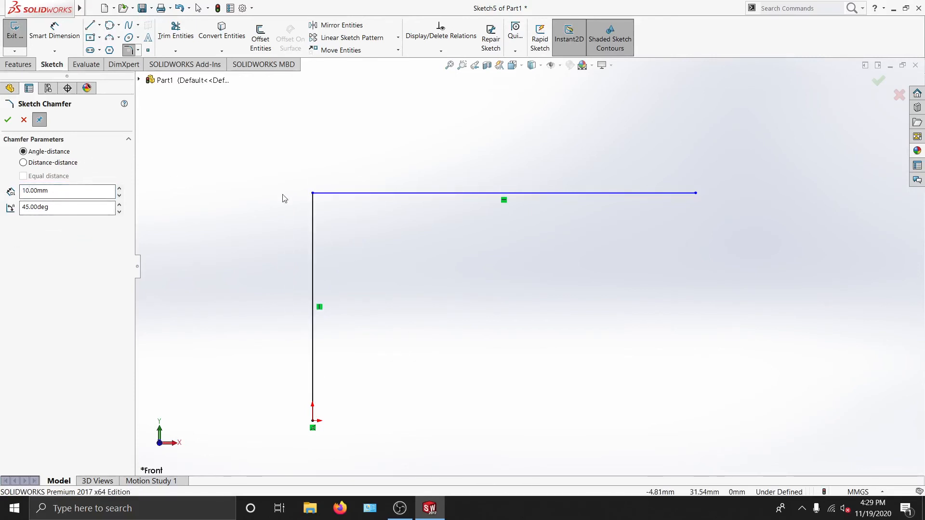
click(313, 193)
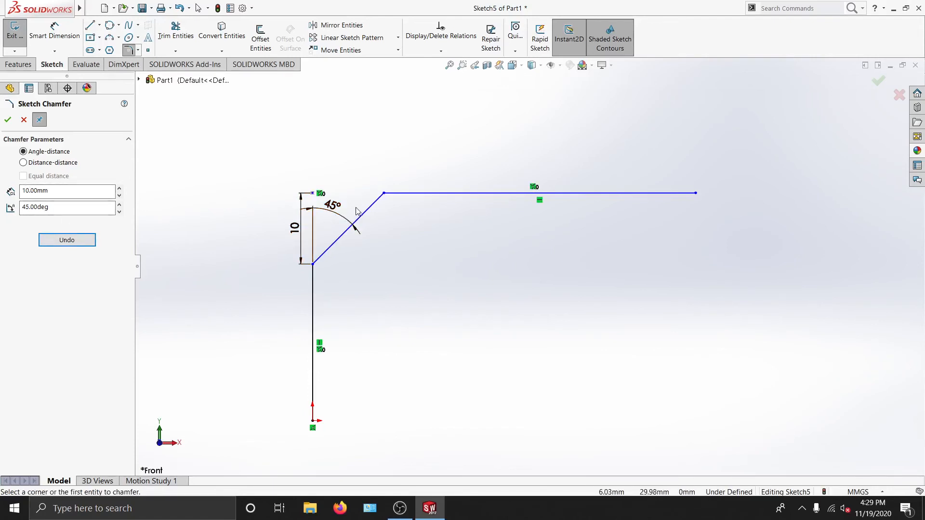
Step: Set the new chamfer's distance dimension to 20 mm and its angle dimension to 30°
double_click(295, 228)
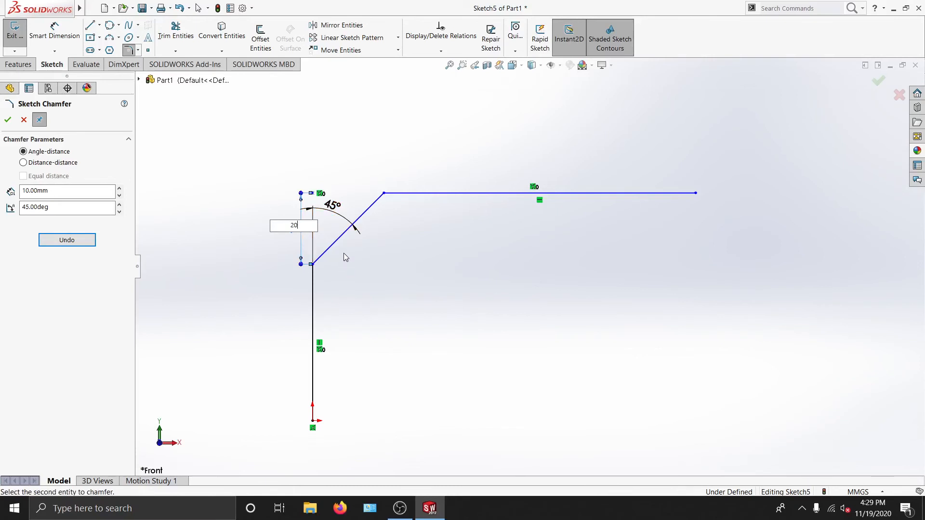
key(Return)
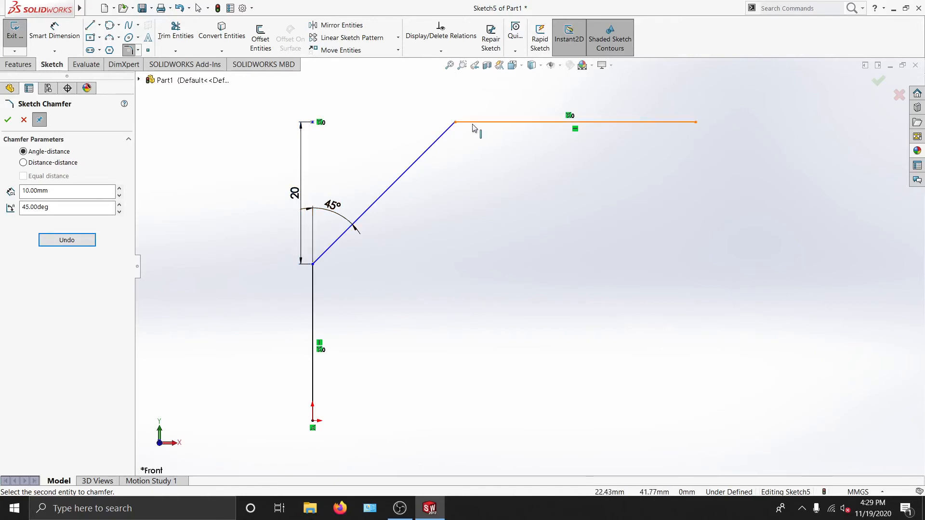
click(336, 204)
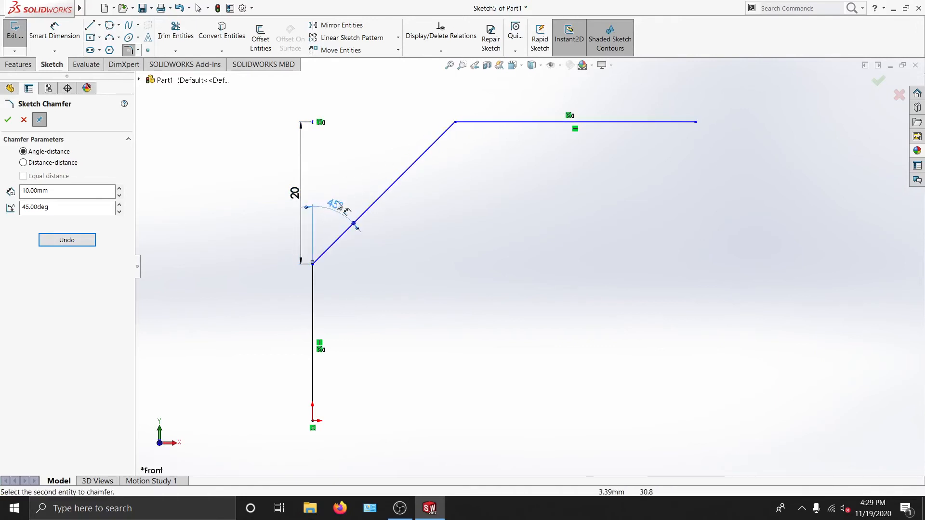
double_click(337, 205)
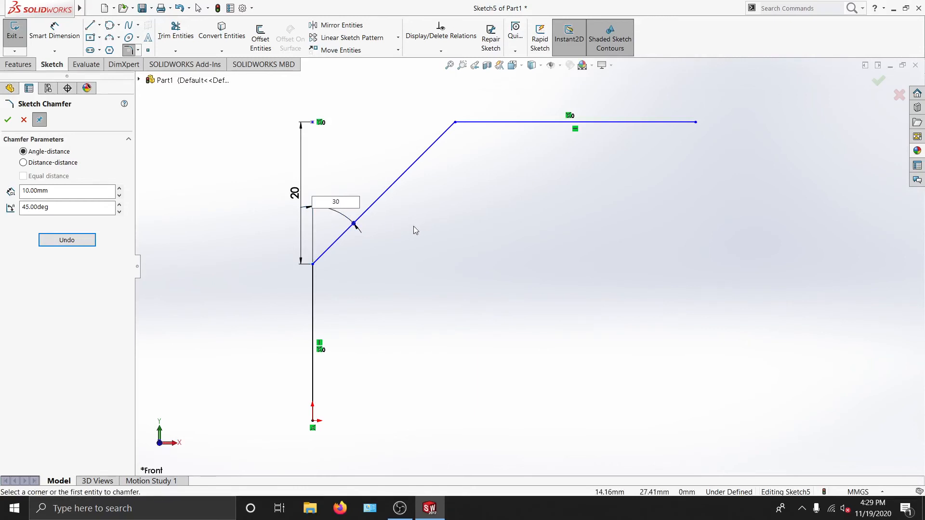
text(30)
key(Return)
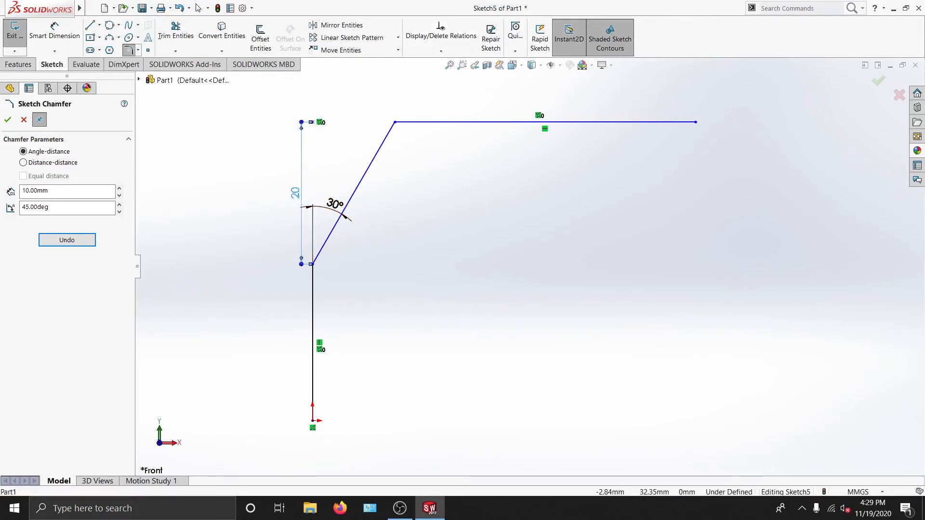
click(294, 192)
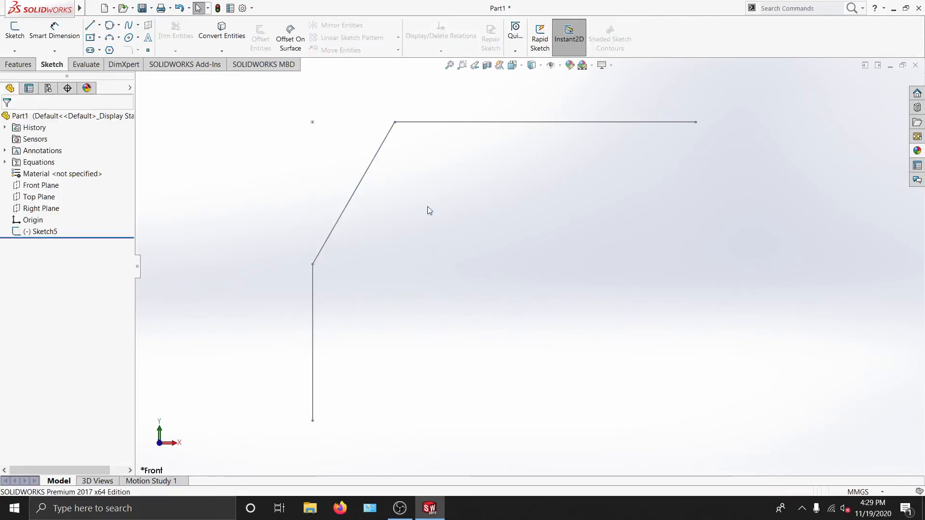
Step: Reopen the chamfer sketch for editing and delete all of its lines, points and dimensions
double_click(368, 169)
ctrl+middle_drag(416, 198, 409, 212)
scroll(407, 236, up, 4)
mouse_move(379, 173)
mouse_down()
mouse_move(700, 373)
mouse_move(694, 407)
mouse_up()
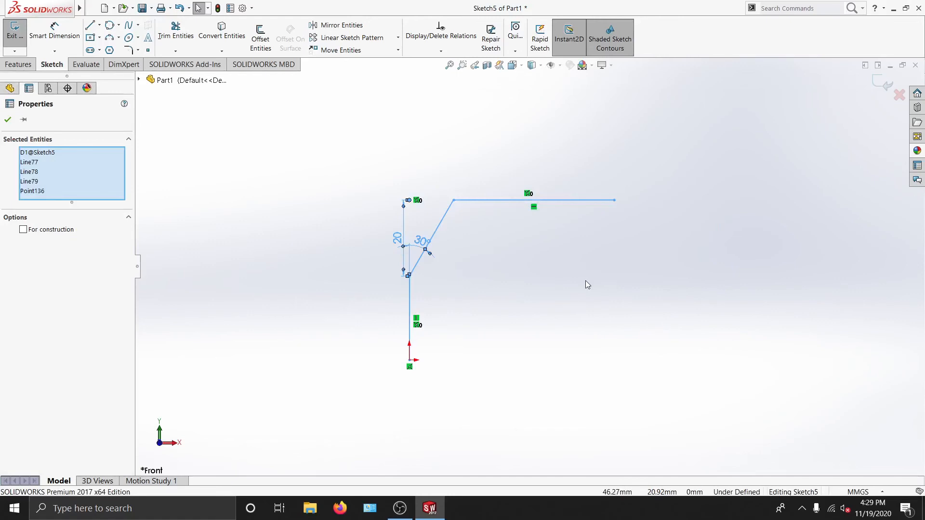
key(Delete)
Step: Draw an open seven-point spline that starts at the origin, arches over and curls back inward to end inside the loop
ctrl+middle_drag(326, 229, 314, 211)
click(162, 444)
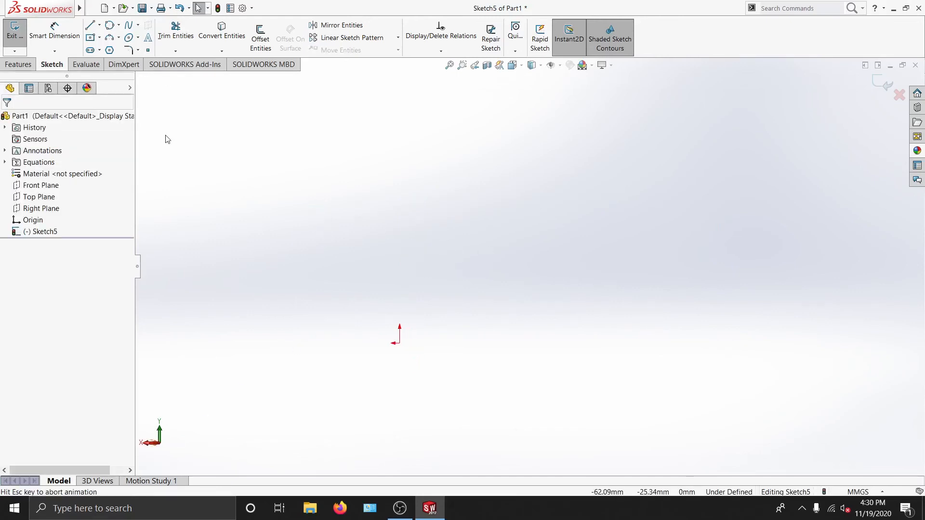
click(131, 25)
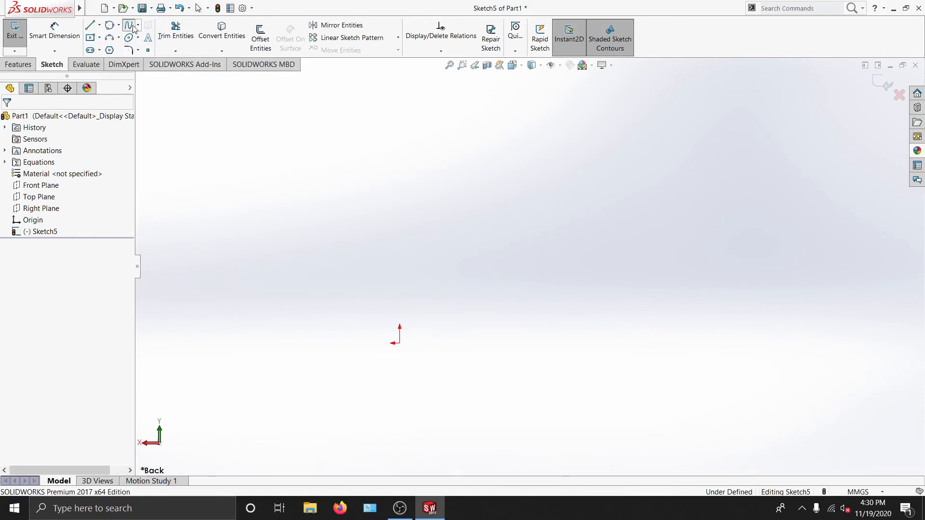
click(138, 25)
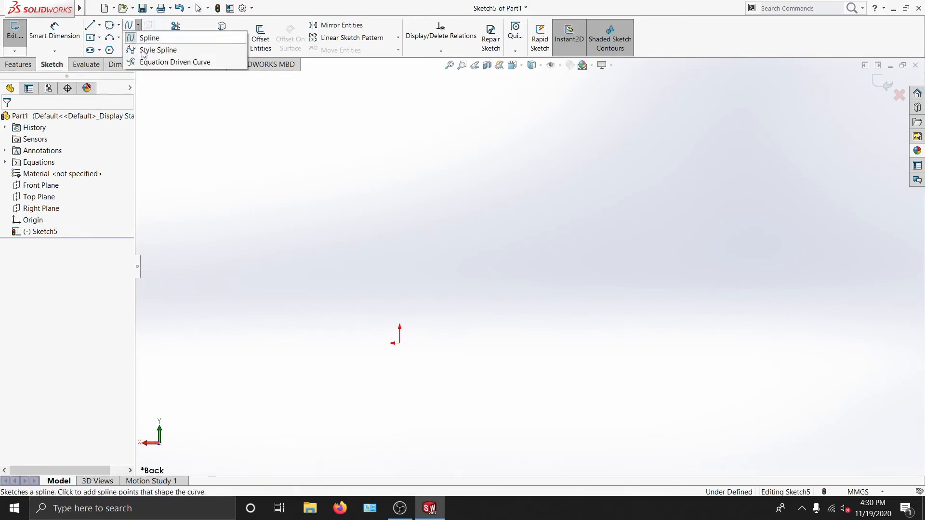
click(141, 37)
click(139, 26)
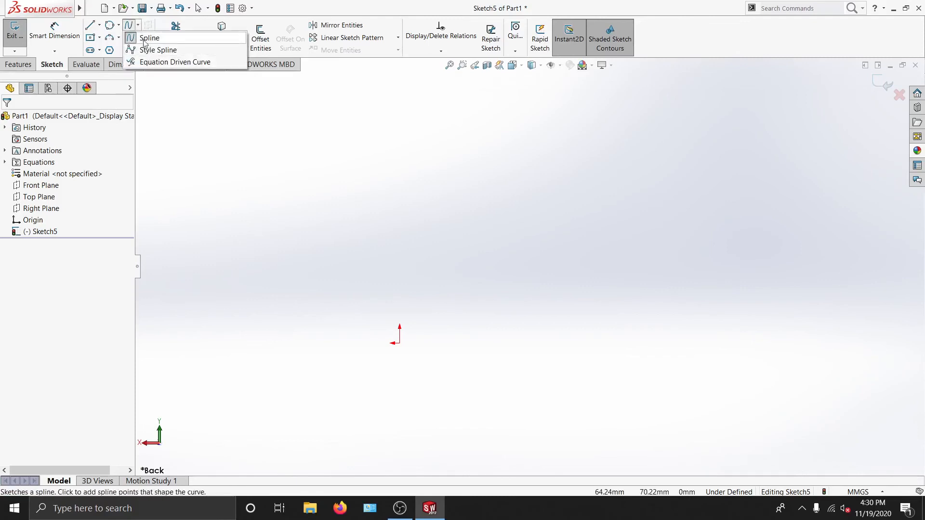
click(131, 38)
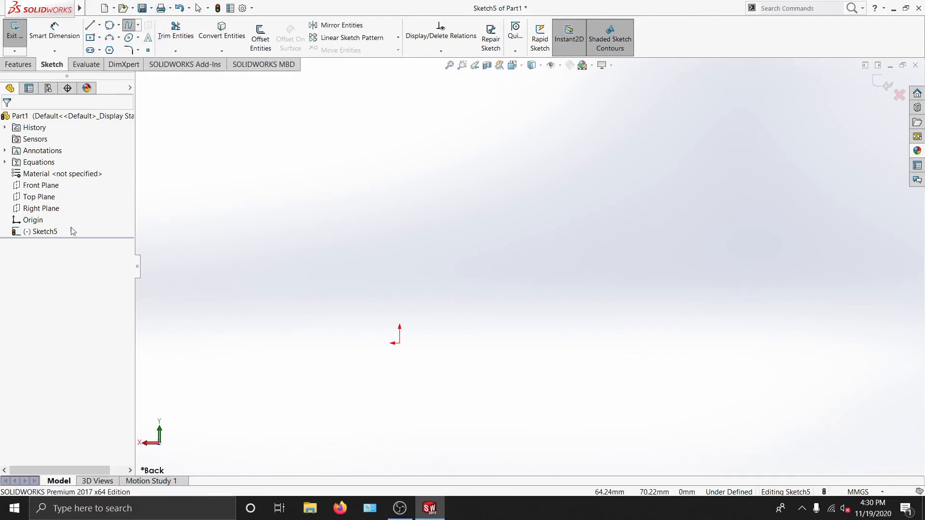
click(399, 343)
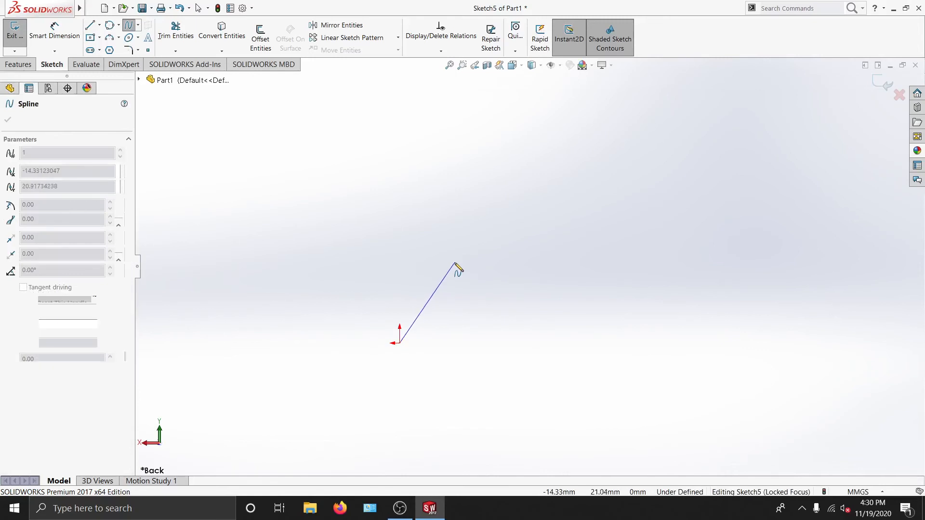
click(444, 250)
click(566, 216)
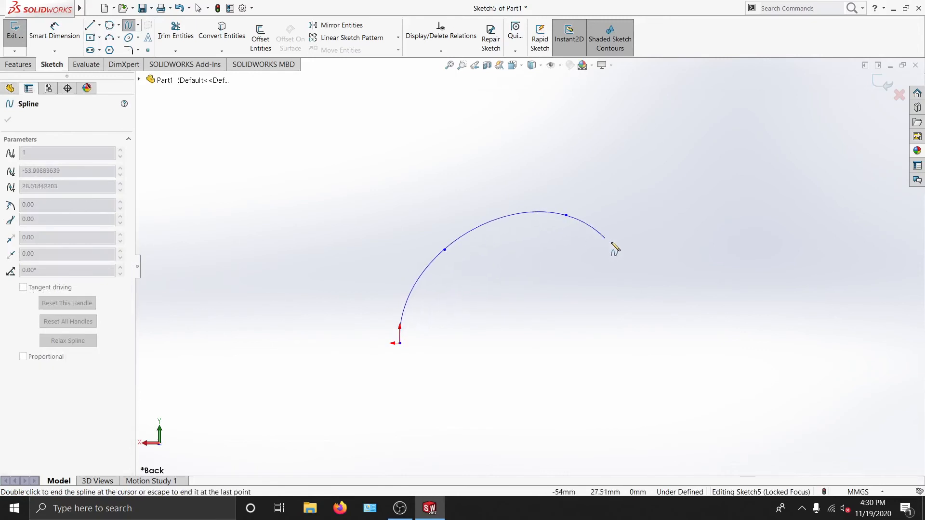
click(646, 266)
click(613, 335)
click(525, 359)
double_click(529, 291)
scroll(456, 293, down, 5)
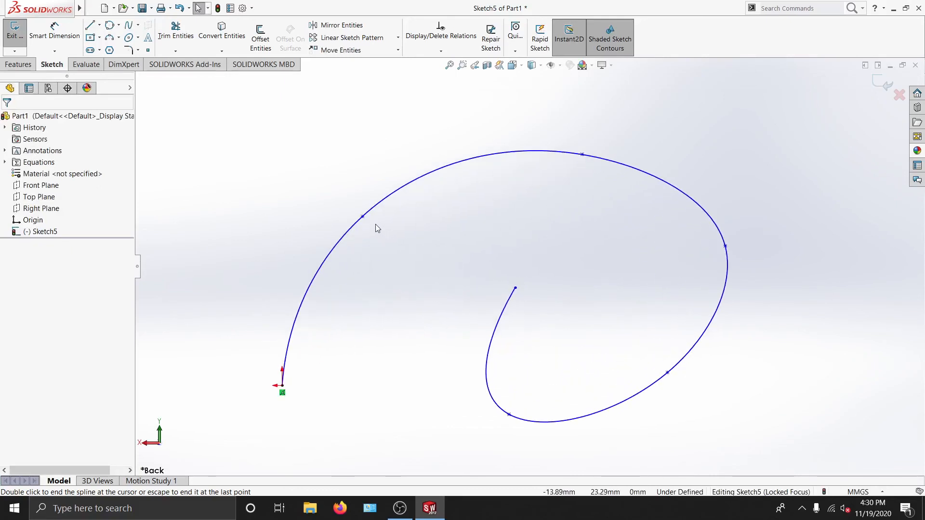
Step: Tilt the tangency handle at the spline's second point to reshape the curve, and delete the whole spline
click(363, 217)
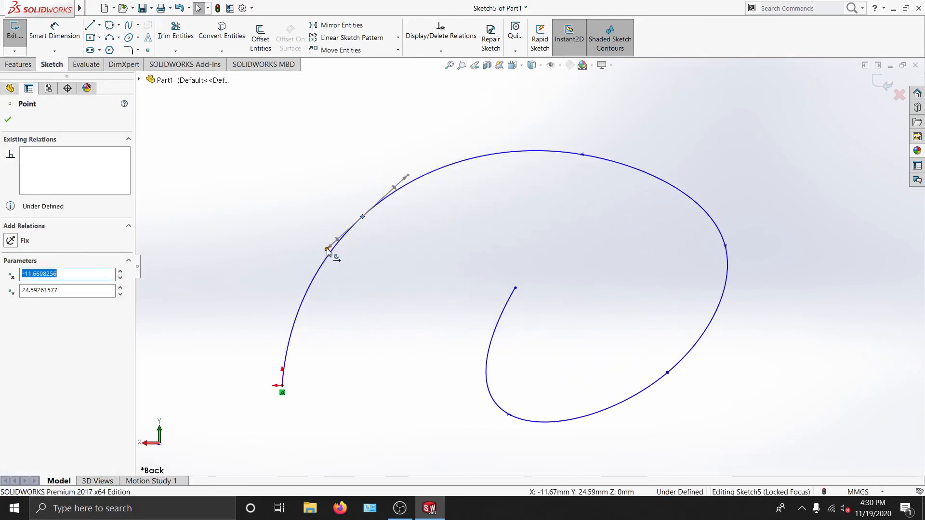
drag(327, 250, 321, 243)
mouse_move(178, 141)
mouse_down()
mouse_move(653, 155)
mouse_move(765, 443)
mouse_up()
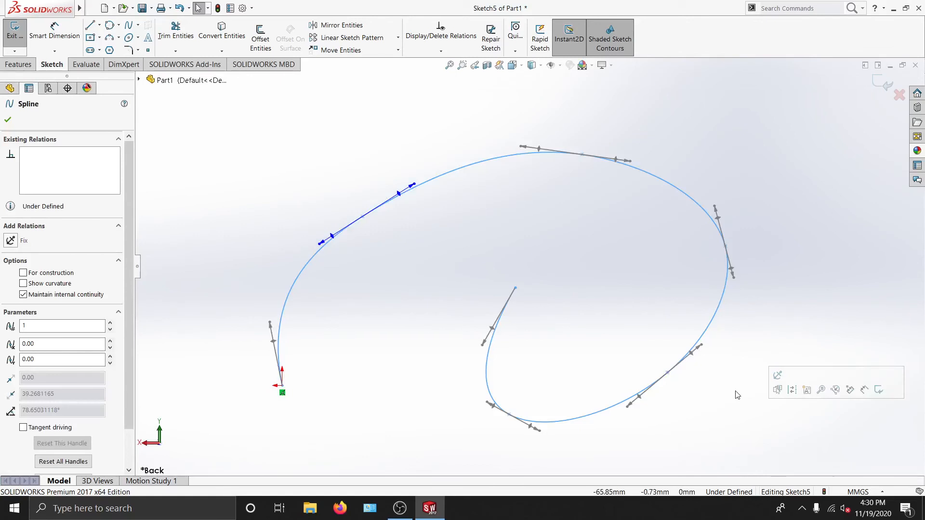
key(Delete)
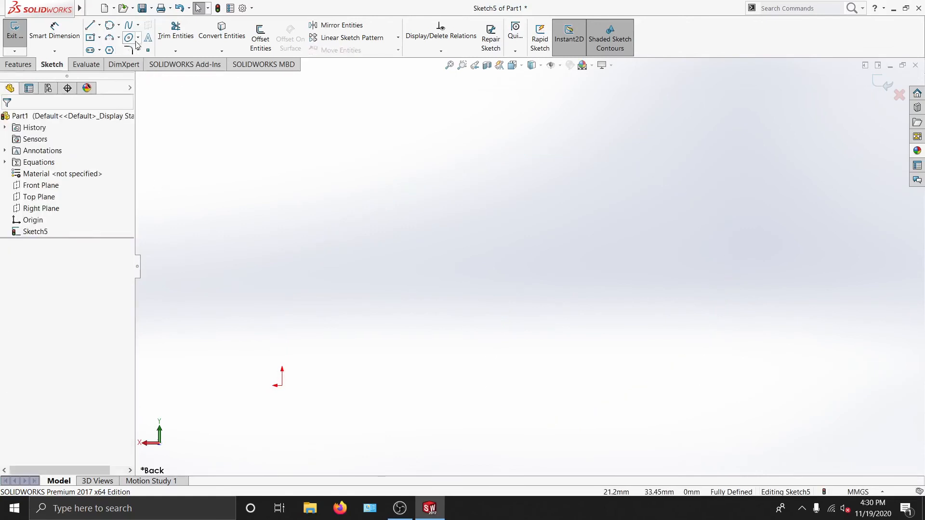
Step: Draw a straight horizontal two-point spline about 42 mm long starting at the origin
click(132, 27)
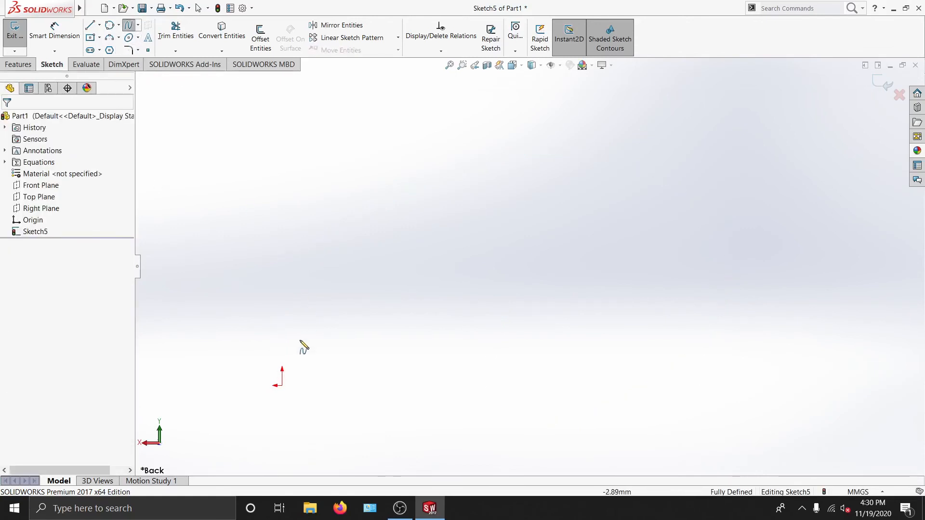
click(282, 385)
click(569, 385)
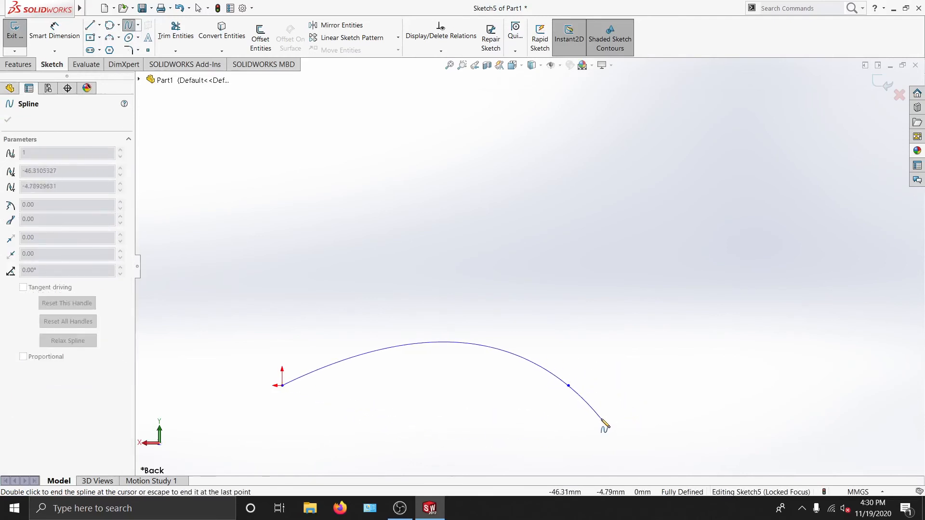
key(Escape)
Step: Arch the spline upward with its tangency handles, tilting the origin handle to about 131° and the far end's handle to about -139°
click(388, 385)
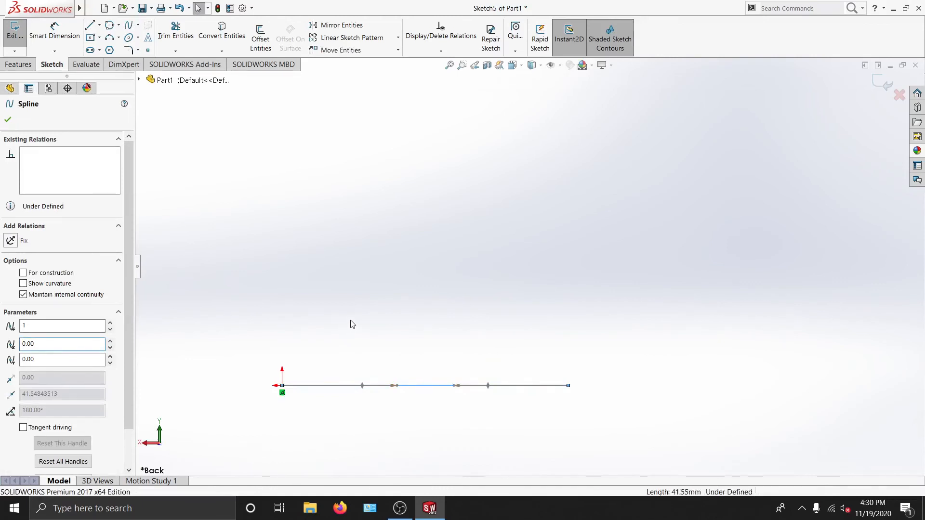
drag(371, 349, 431, 344)
shift+middle_drag(428, 341, 425, 317)
shift+middle_drag(392, 359, 491, 284)
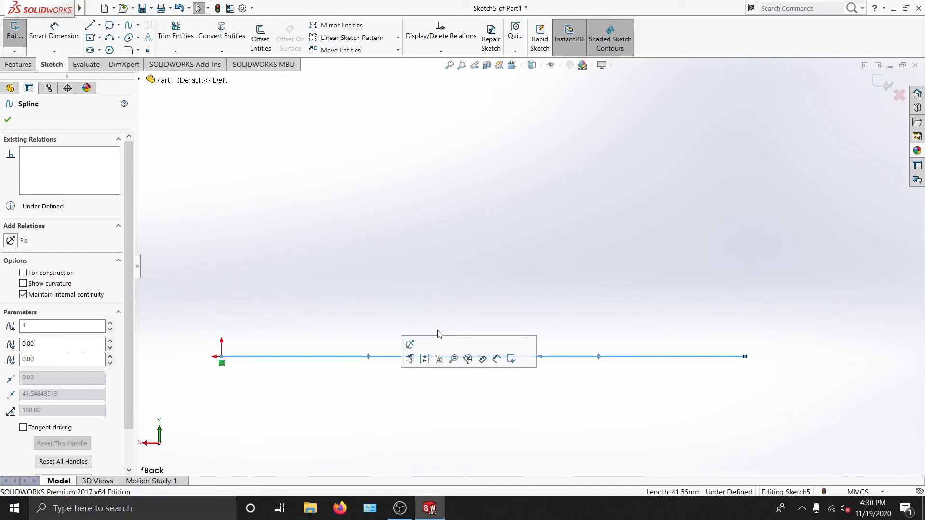
drag(433, 361, 361, 200)
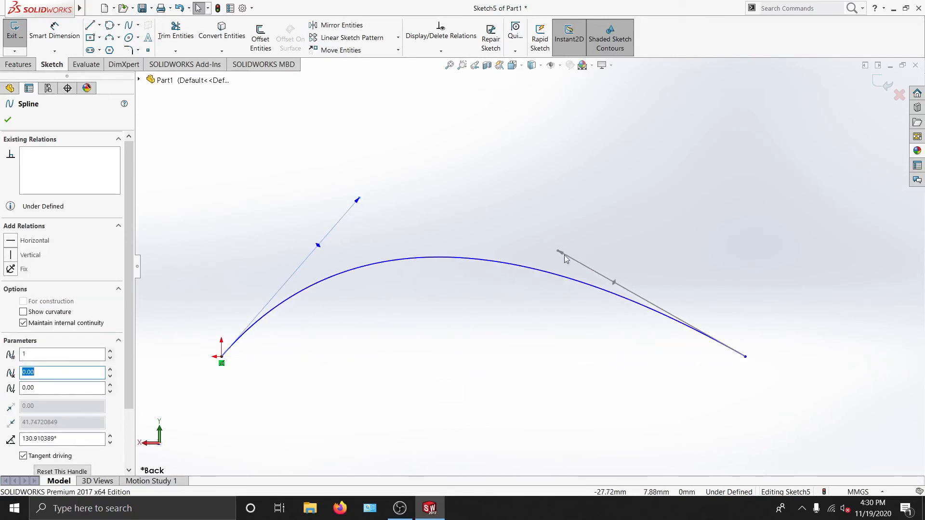
drag(559, 251, 590, 221)
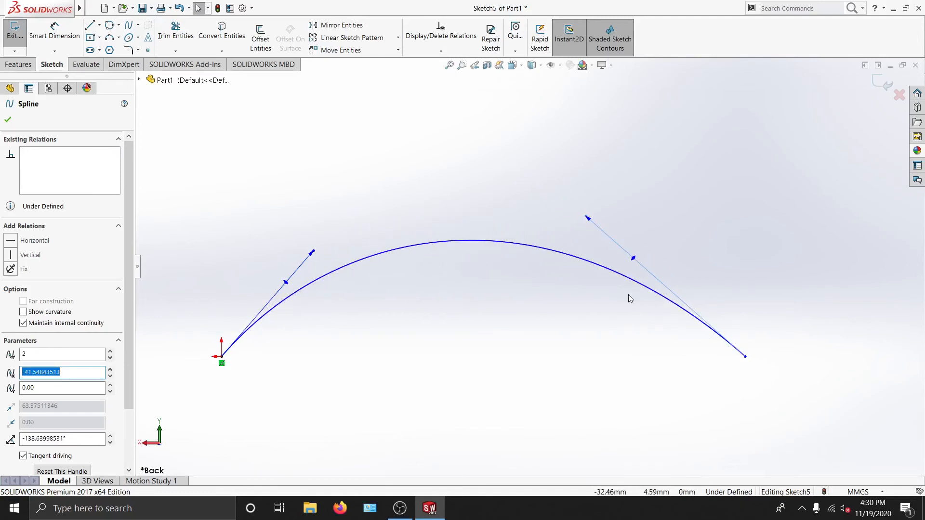
Step: Reshape the arched spline: move its far end to about 42.2 mm from the origin and tilt the handles to about 117° and -127°
drag(588, 218, 639, 192)
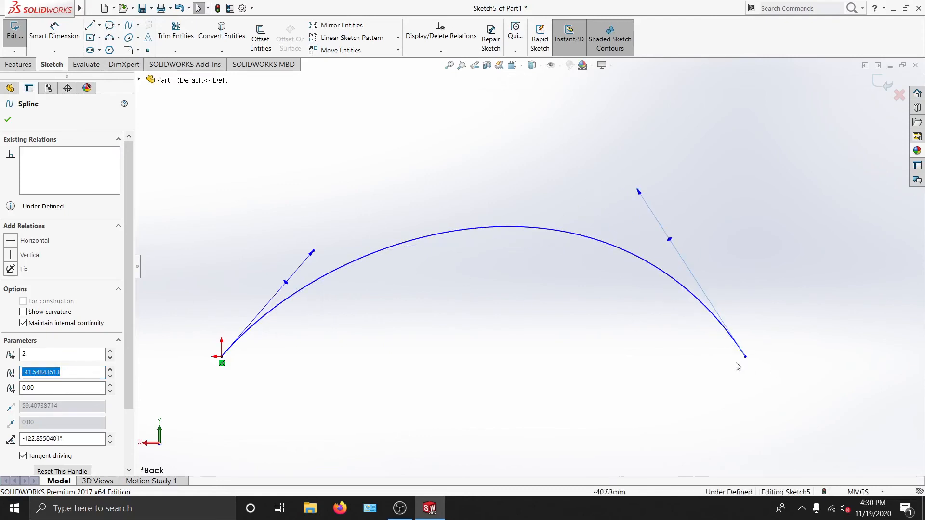
mouse_move(746, 356)
mouse_down()
mouse_move(592, 277)
mouse_move(472, 318)
mouse_move(635, 236)
mouse_move(780, 354)
mouse_move(747, 359)
mouse_move(754, 357)
mouse_up()
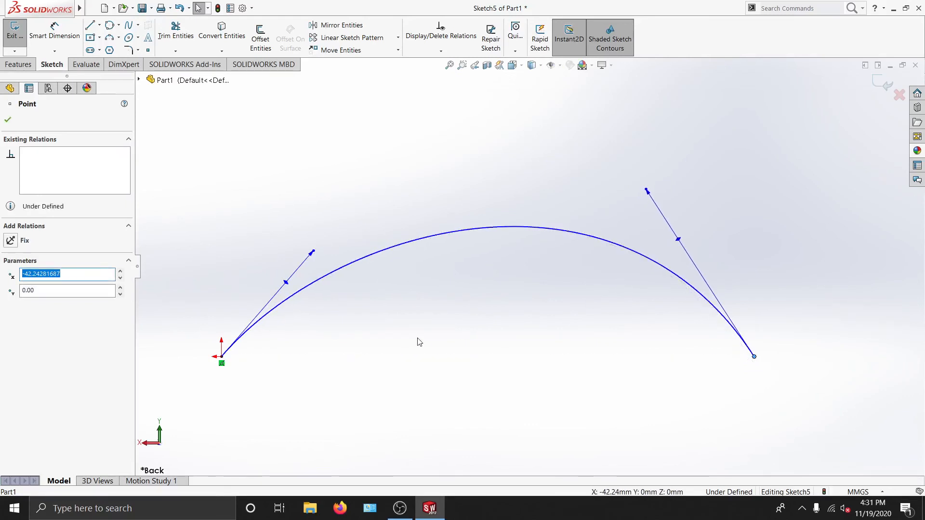
drag(315, 252, 326, 154)
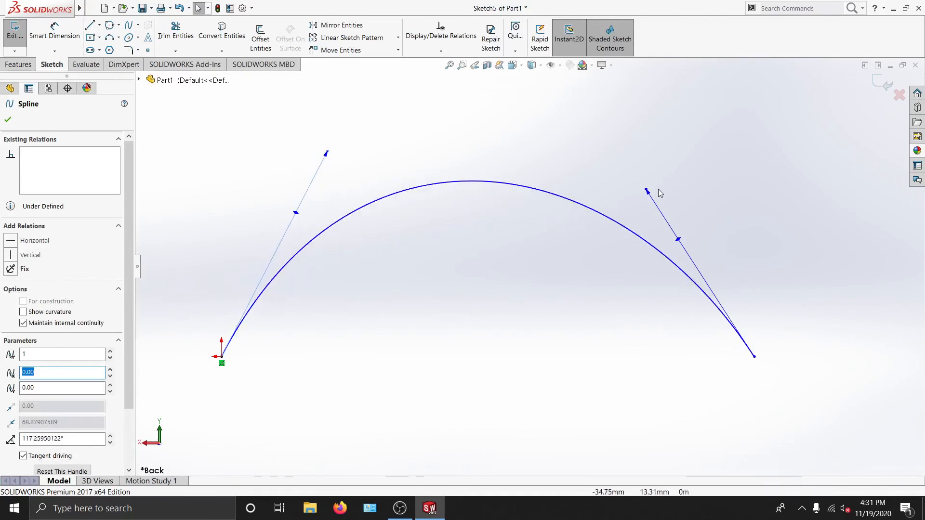
drag(648, 192, 684, 264)
Step: Delete the whole arched spline with its tangency handles
scroll(429, 270, up, 5)
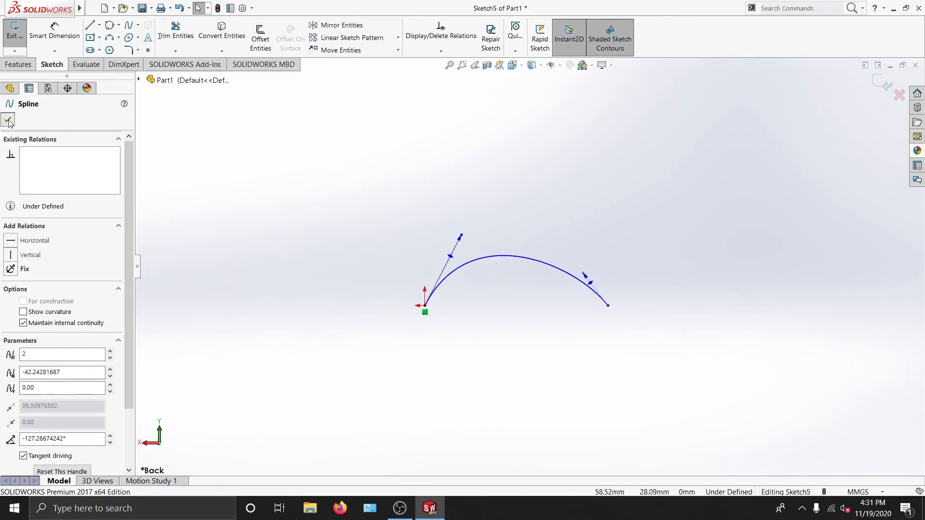
drag(338, 211, 685, 382)
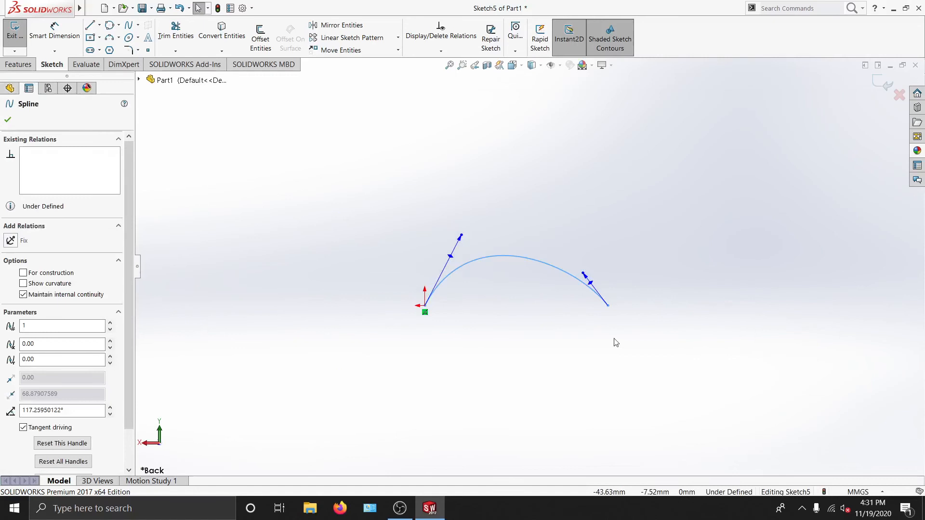
key(Delete)
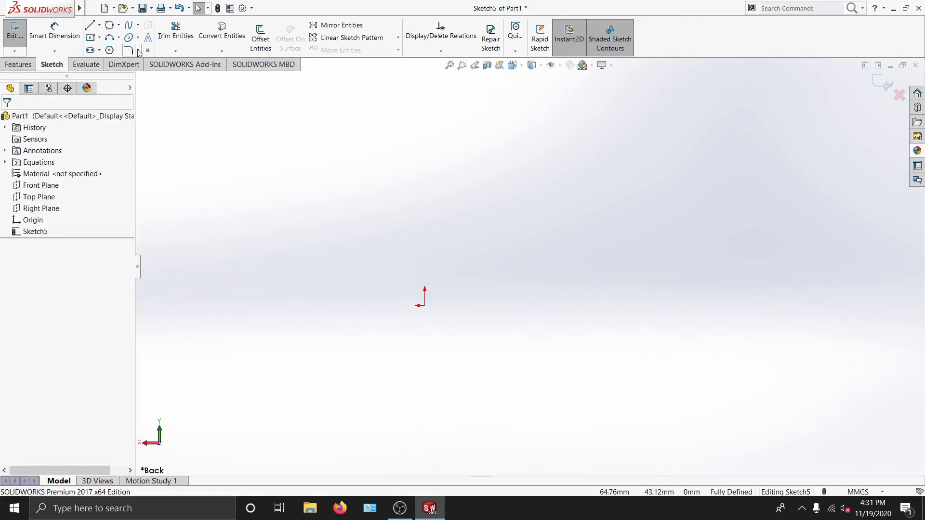
Step: Draw a three-point Bezier style spline from the origin, its control polygon going straight up and then horizontally across
click(138, 25)
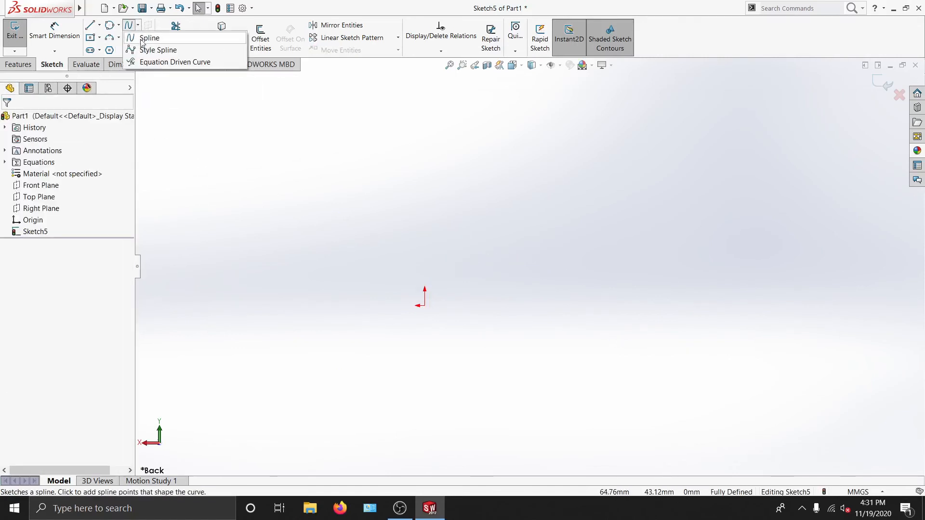
click(145, 51)
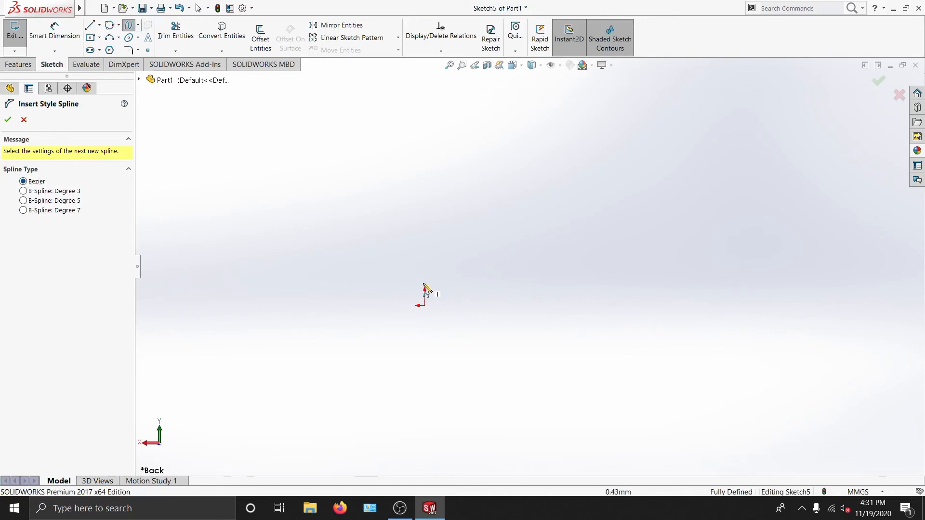
click(426, 307)
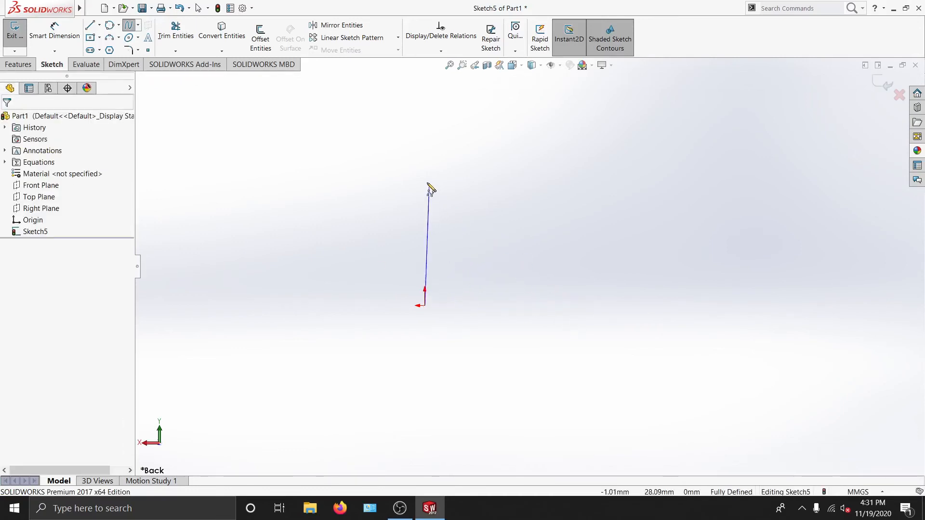
click(425, 175)
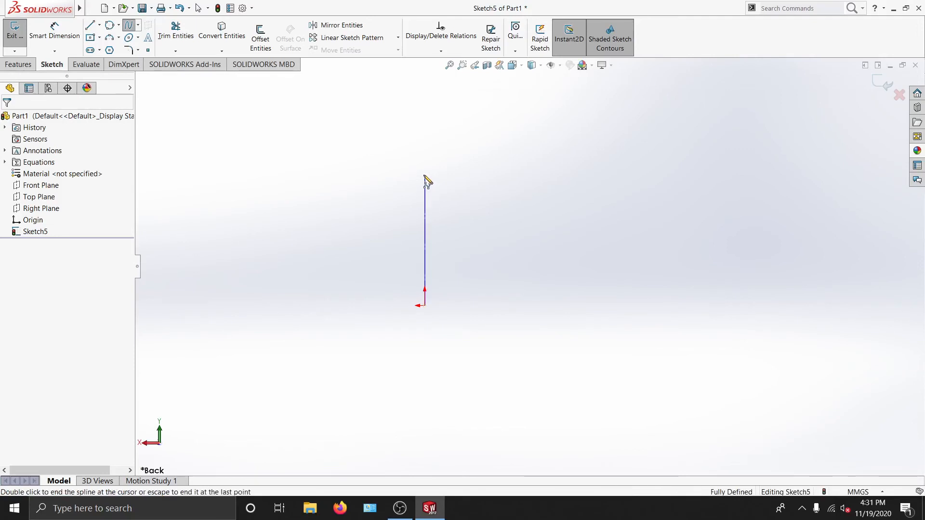
click(552, 175)
key(Escape)
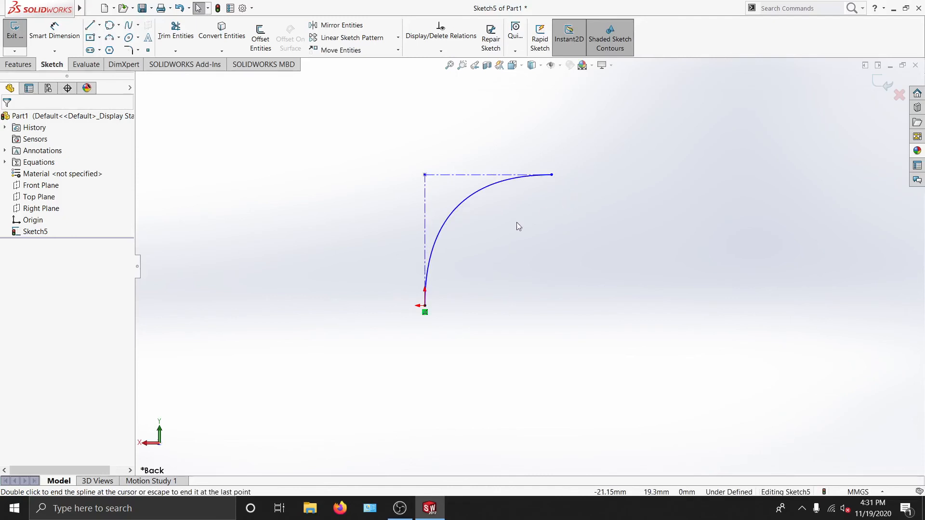
Step: Draw a winding nine-point Bezier style spline from the first one's free end down to below the origin, and delete both style splines
scroll(506, 212, down, 3)
scroll(502, 207, up, 3)
scroll(505, 217, down, 3)
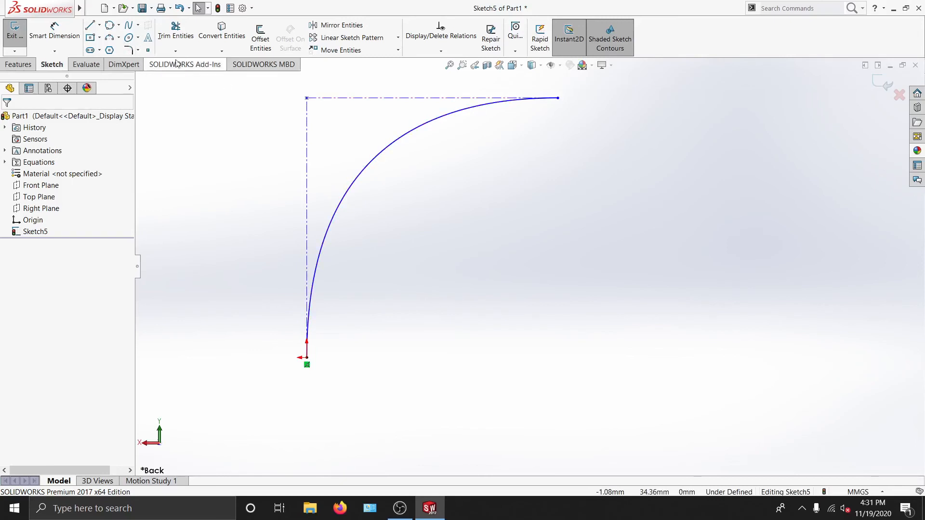
click(138, 25)
click(154, 50)
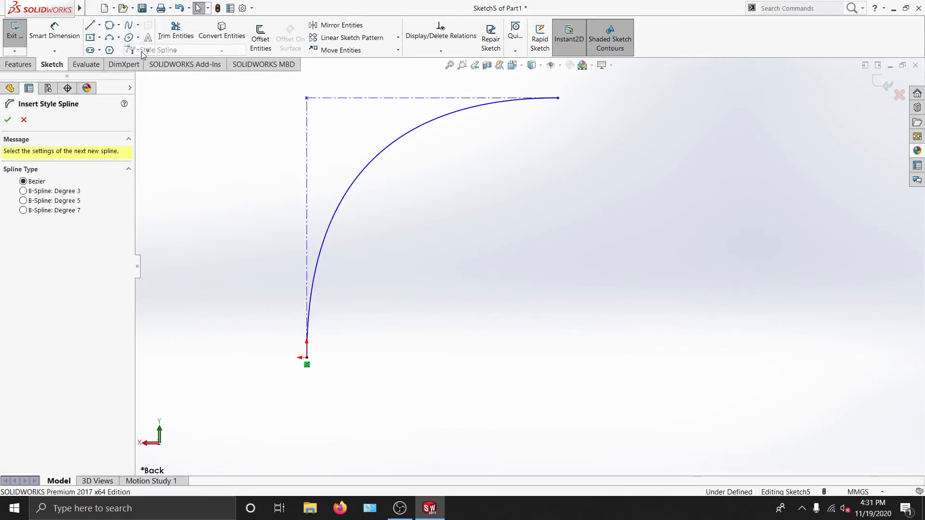
click(558, 98)
click(655, 132)
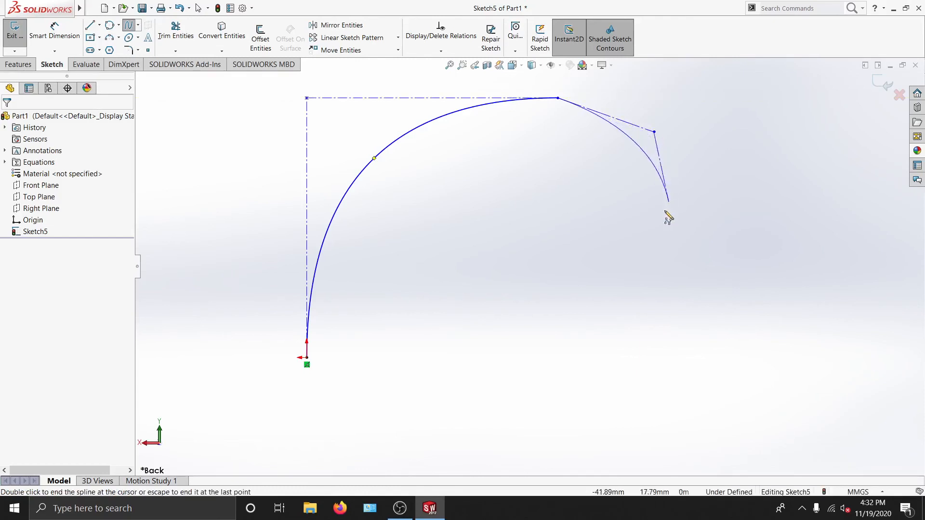
click(642, 241)
click(530, 156)
click(433, 216)
click(514, 338)
click(705, 339)
click(655, 455)
click(424, 432)
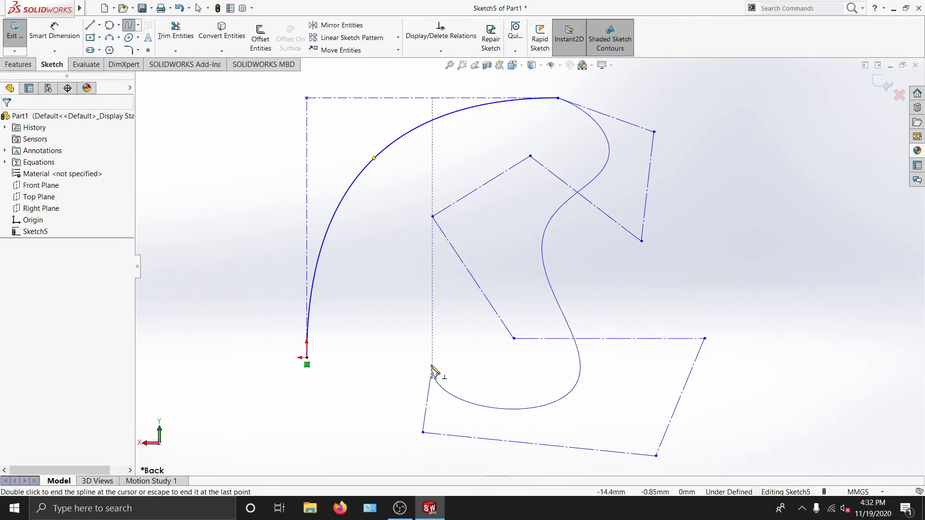
key(Escape)
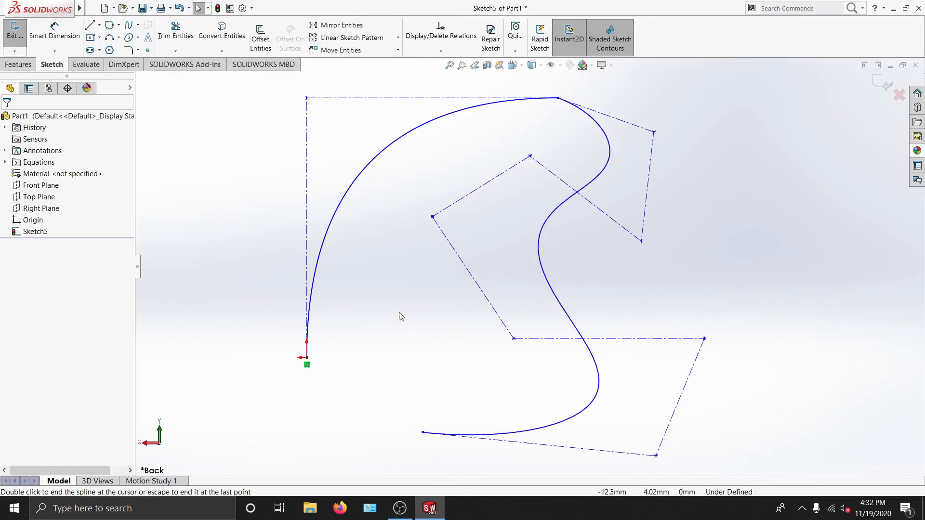
mouse_move(288, 89)
mouse_down()
mouse_move(638, 114)
mouse_move(714, 474)
mouse_up()
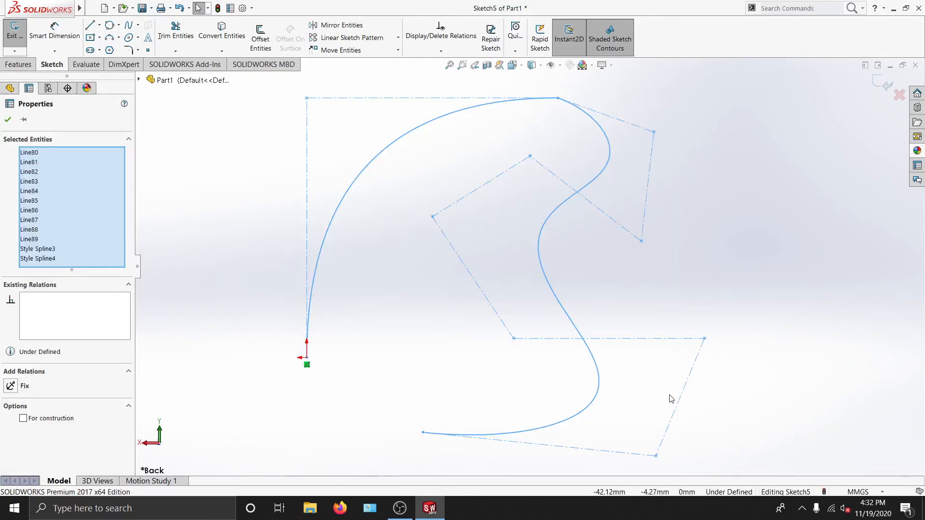
key(Delete)
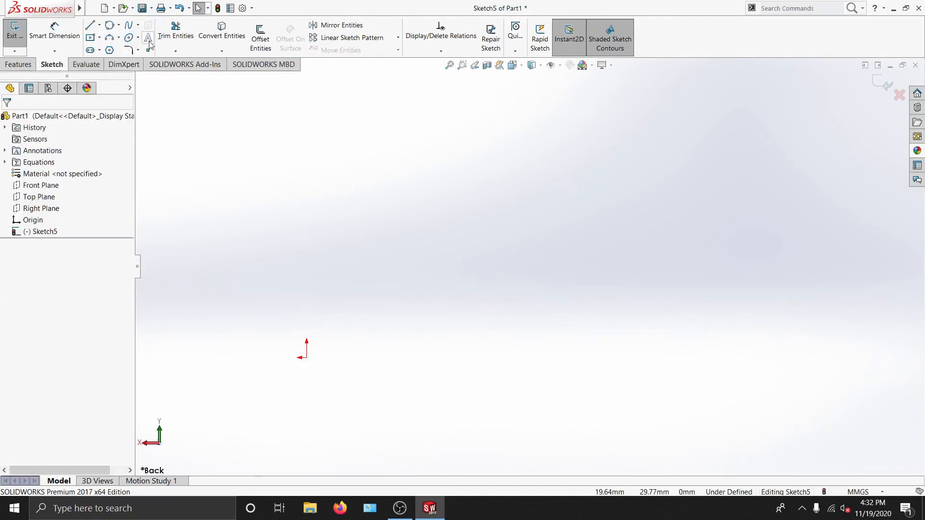
Step: Place six scattered sketch points in the empty area above the origin with the Point tool
click(148, 51)
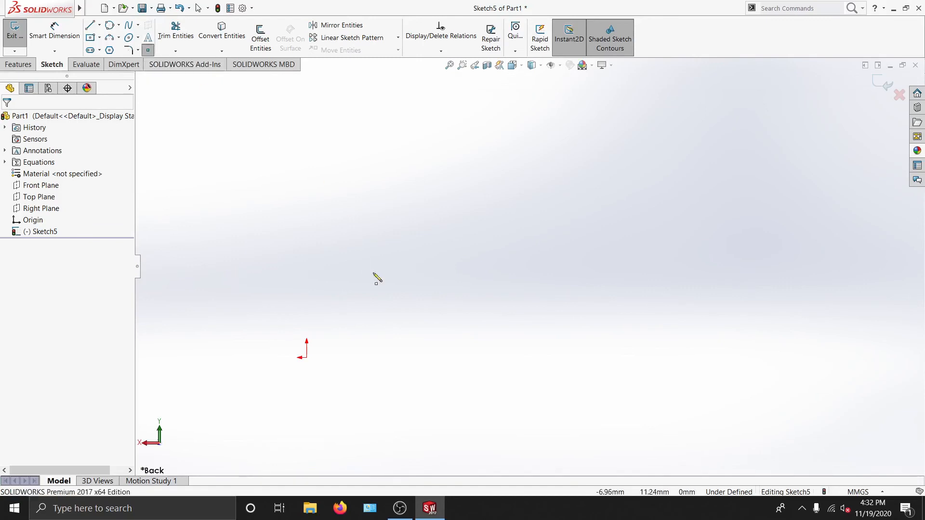
click(337, 204)
click(527, 242)
click(488, 332)
click(378, 285)
click(463, 172)
click(646, 204)
key(Escape)
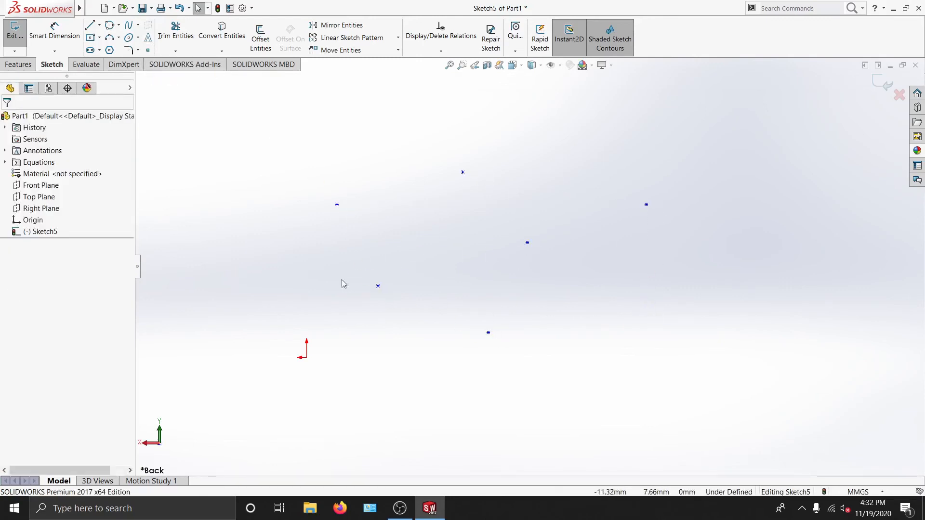
Step: Delete all six sketch points one after another
click(337, 206)
key(Delete)
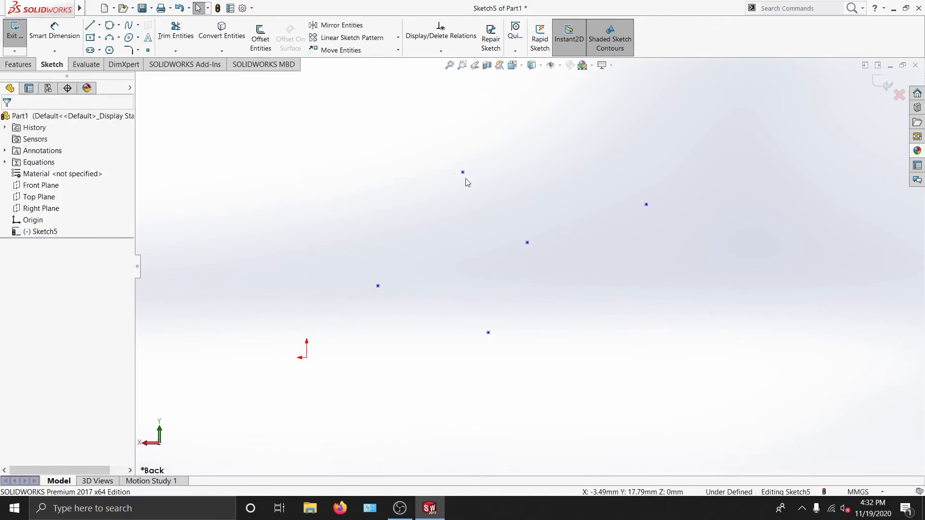
click(463, 172)
key(Delete)
click(527, 243)
key(Delete)
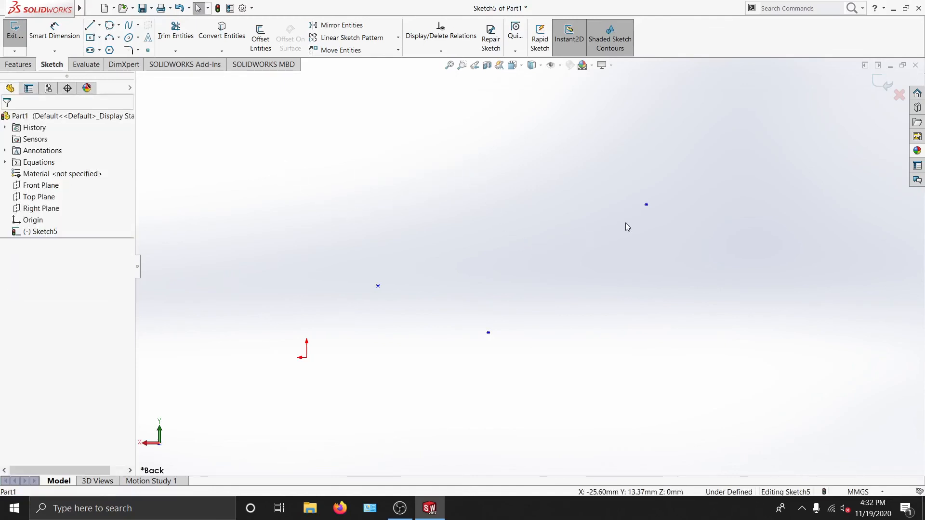
click(647, 204)
key(Delete)
click(489, 333)
key(Delete)
click(378, 286)
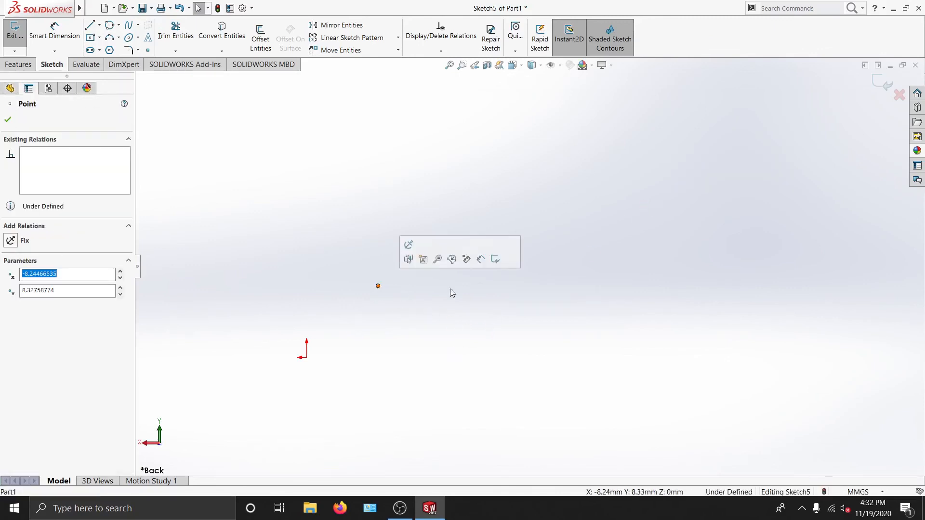
key(Delete)
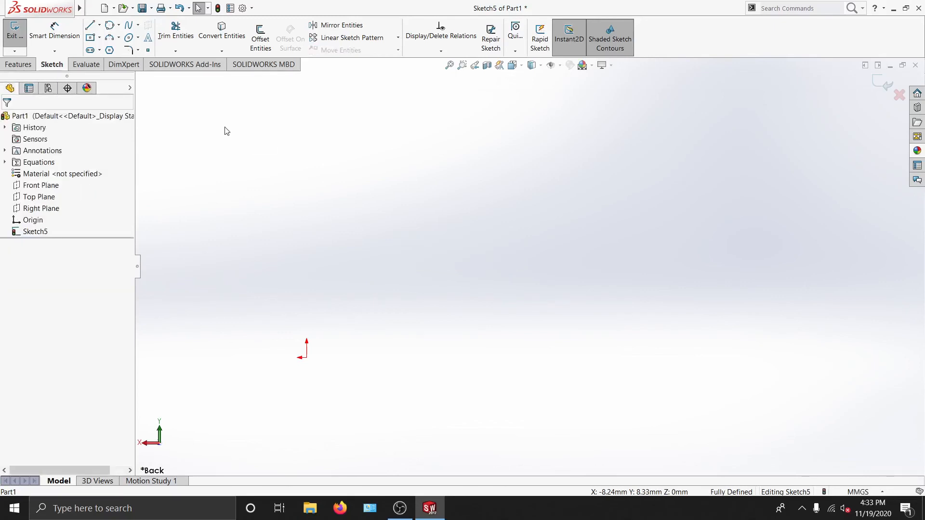
Step: Start a sketch text at the origin without a guide curve and enter SUBSCRIBE as its text
click(149, 39)
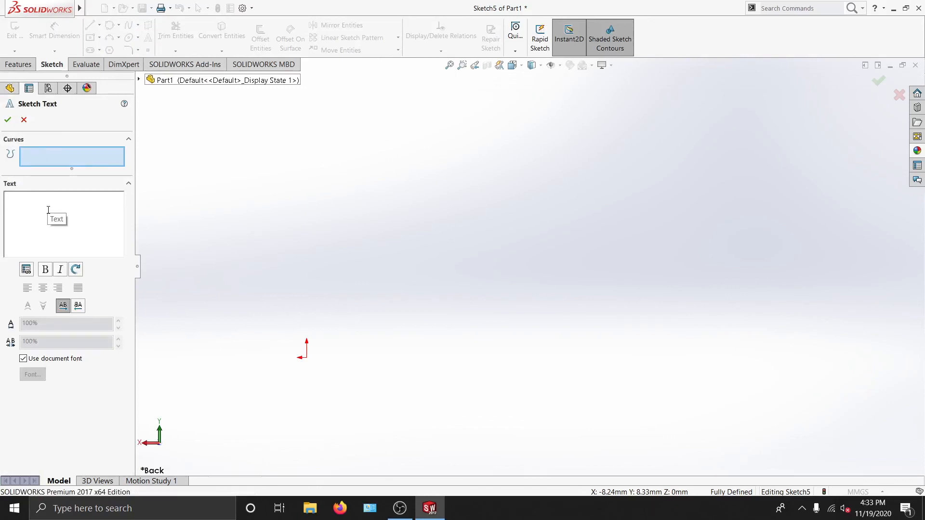
text(SUBSC)
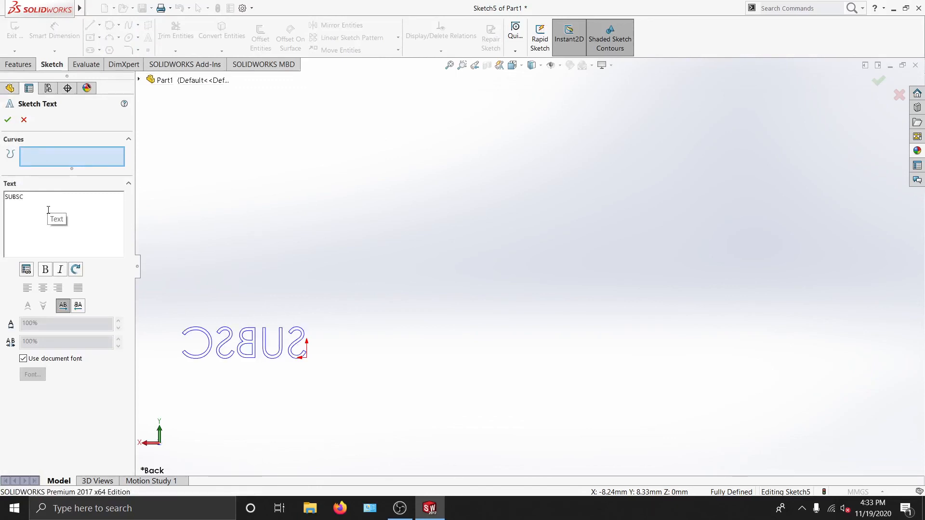
text(RIBE)
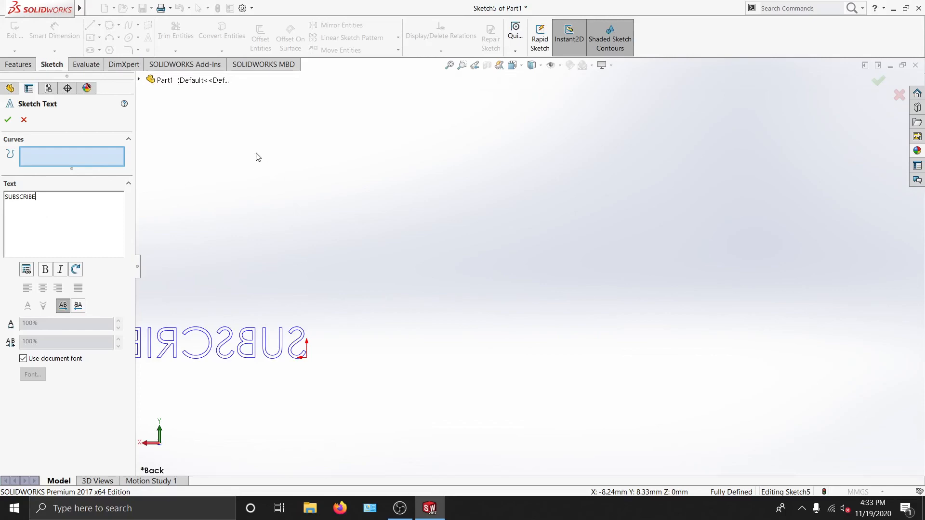
Step: Switch to the Front view so that the sketch text reads forwards, and re-enter the text starting with SUBS
ctrl+middle_drag(235, 218, 418, 211)
key(space)
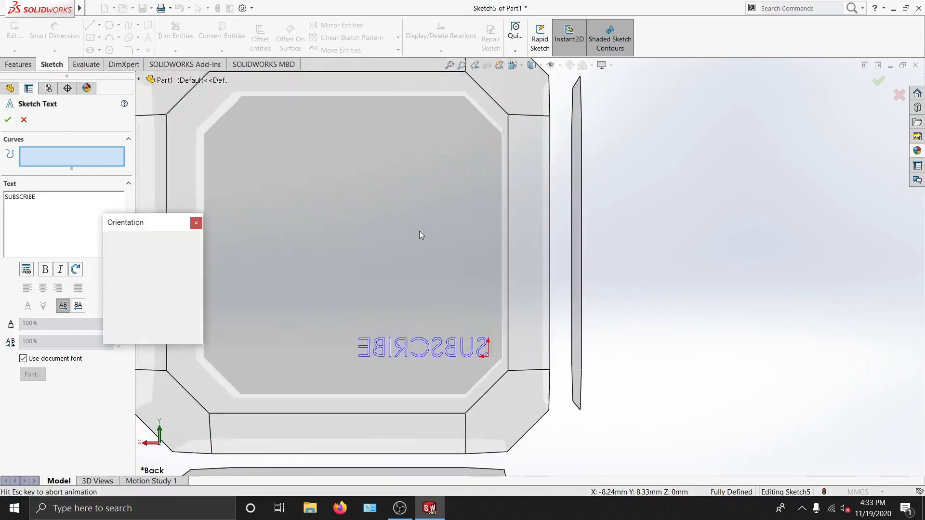
click(366, 263)
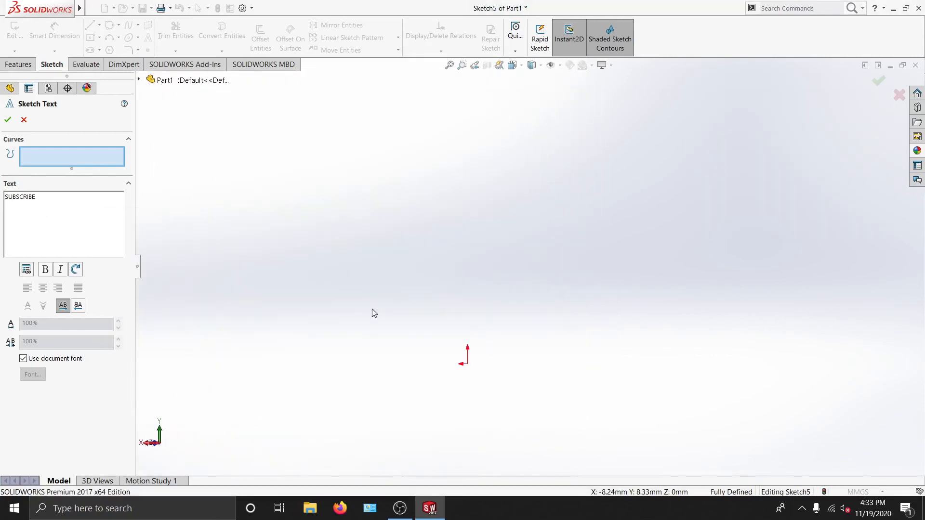
shift+middle_drag(461, 317, 391, 328)
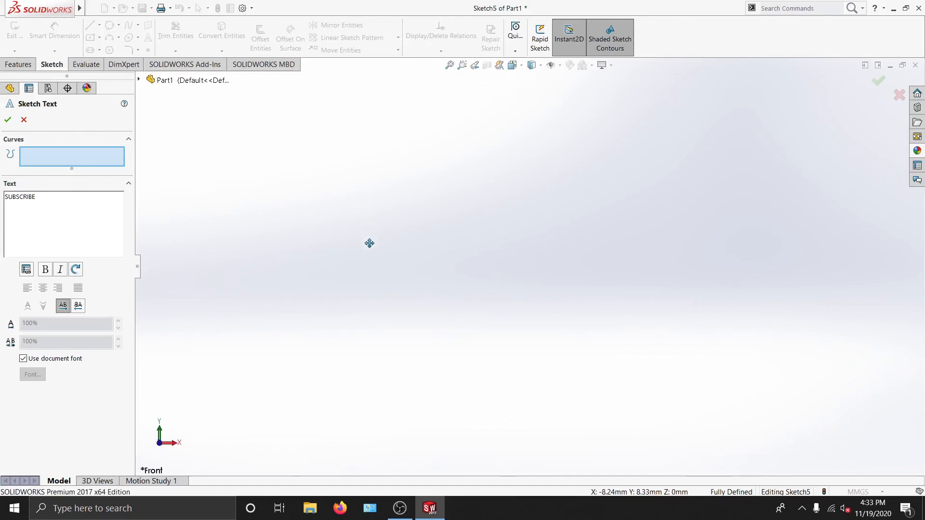
mouse_move(370, 259)
shift+middle_down()
mouse_move(370, 348)
mouse_move(373, 340)
shift+middle_up()
click(449, 66)
text(BS)
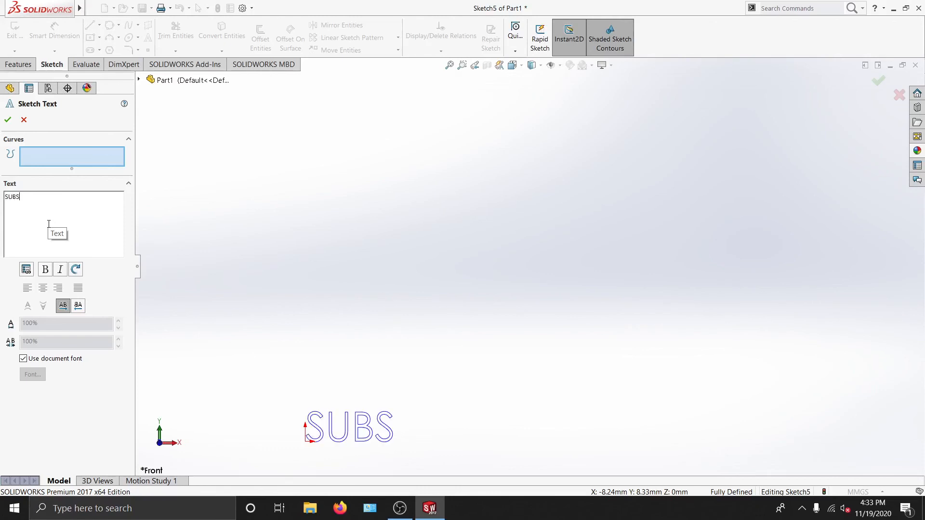